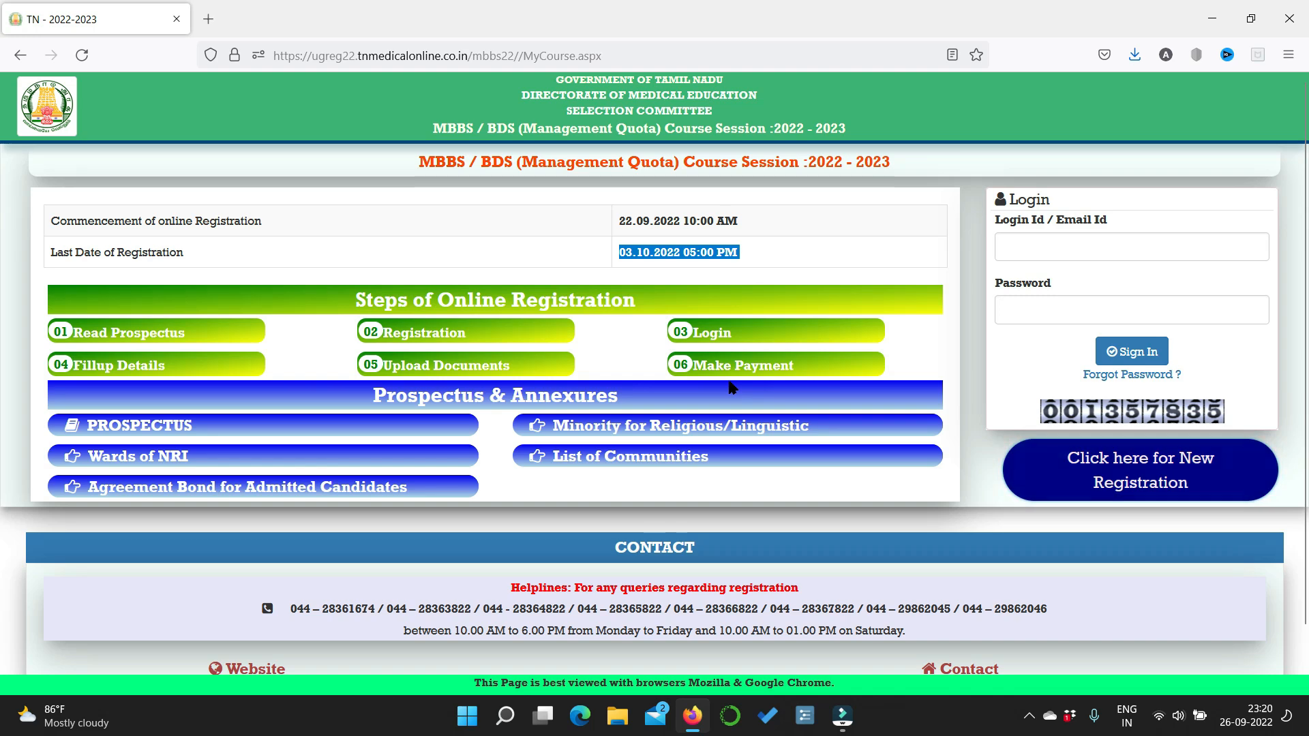
# Open the 'Minority for Religious/Linguistic' annexure PDF listed under Prospectus & Annexures.
pyautogui.scroll(-1, 473, 409)
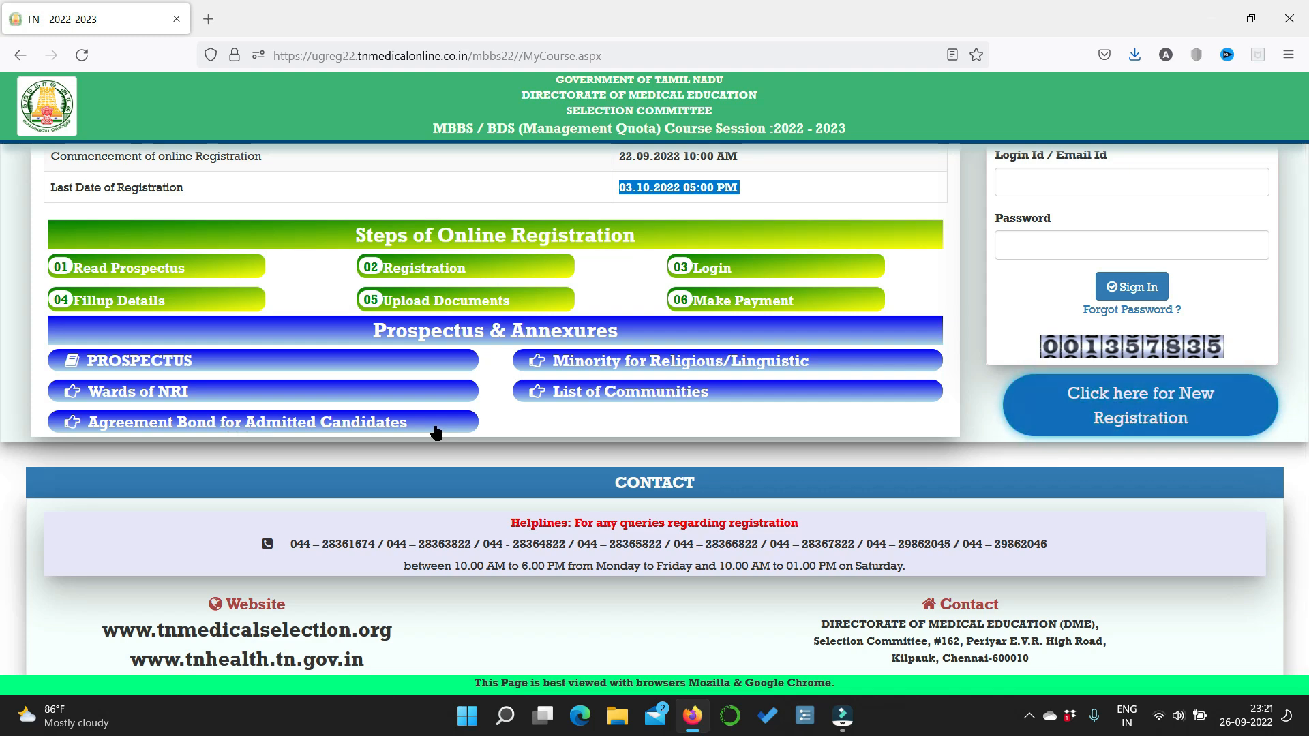
pyautogui.click(721, 363)
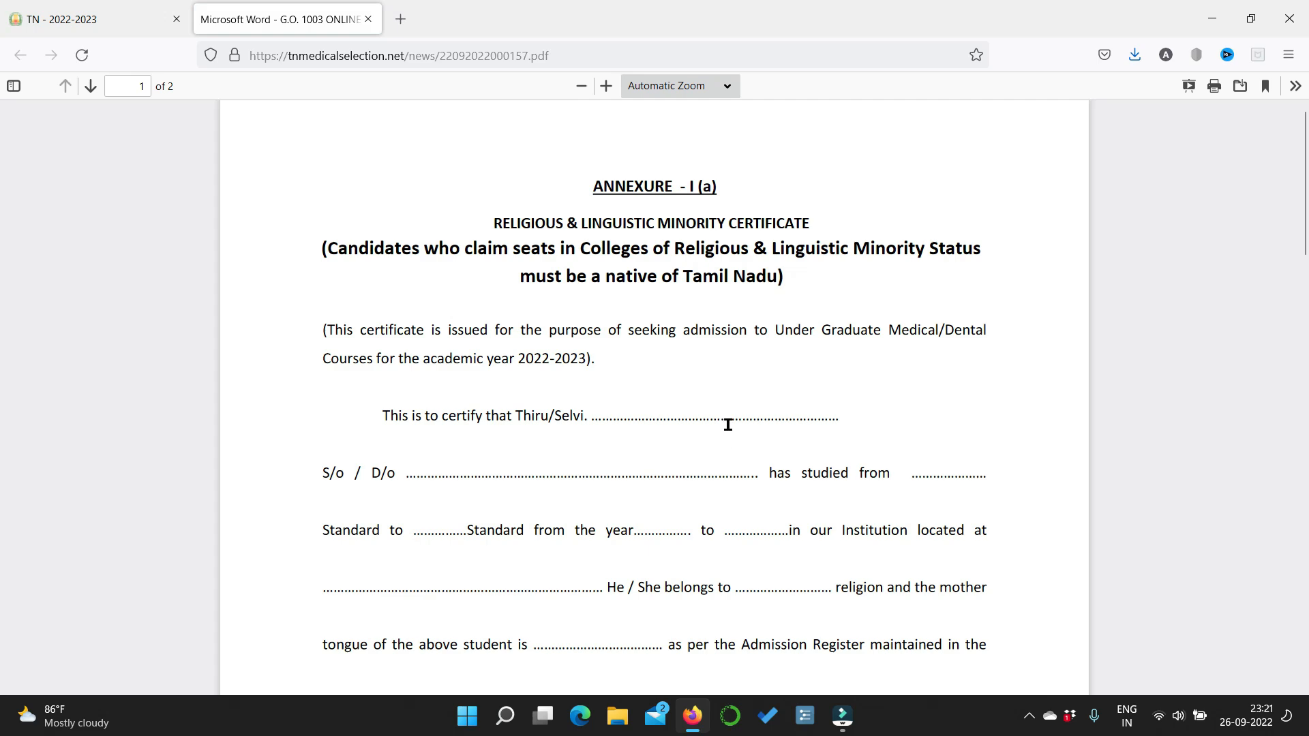
# Read Annexure I(a) and I(b) of the minority certificate PDF, then close its tab.
pyautogui.scroll(-1, 728, 424)
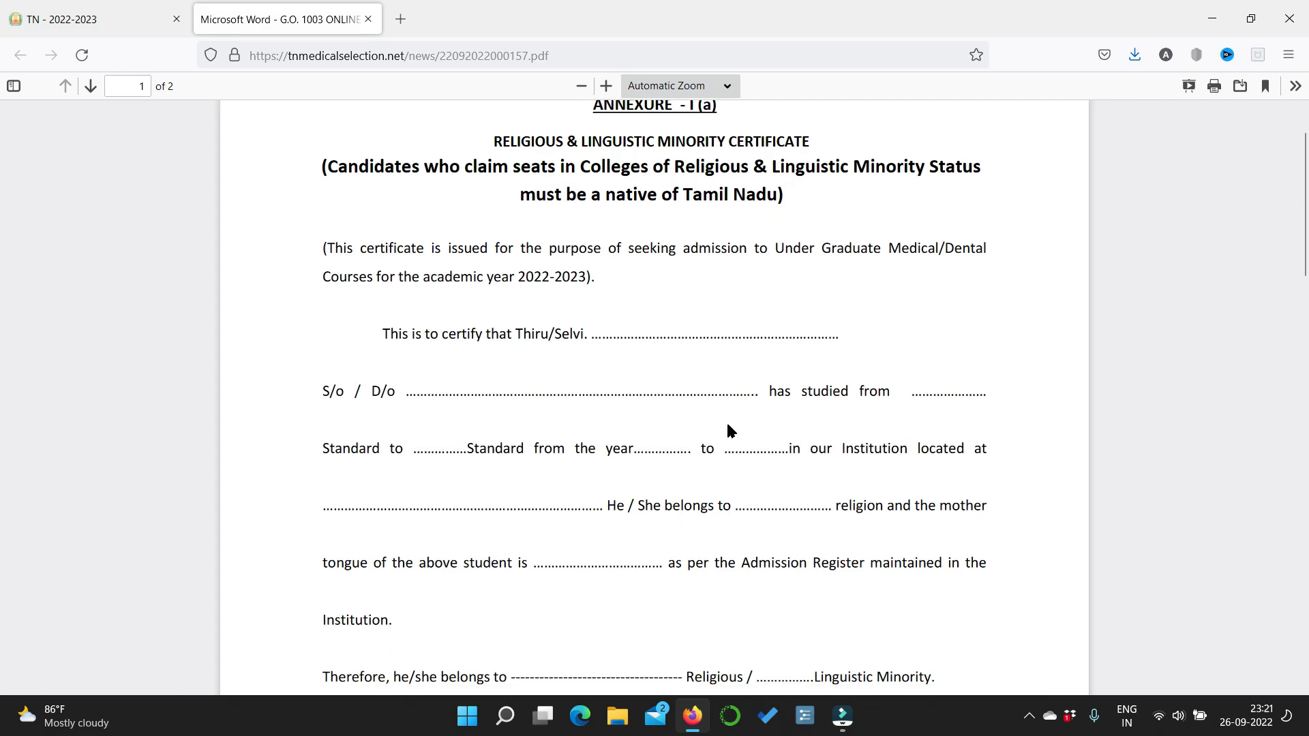
pyautogui.scroll(-10, 728, 430)
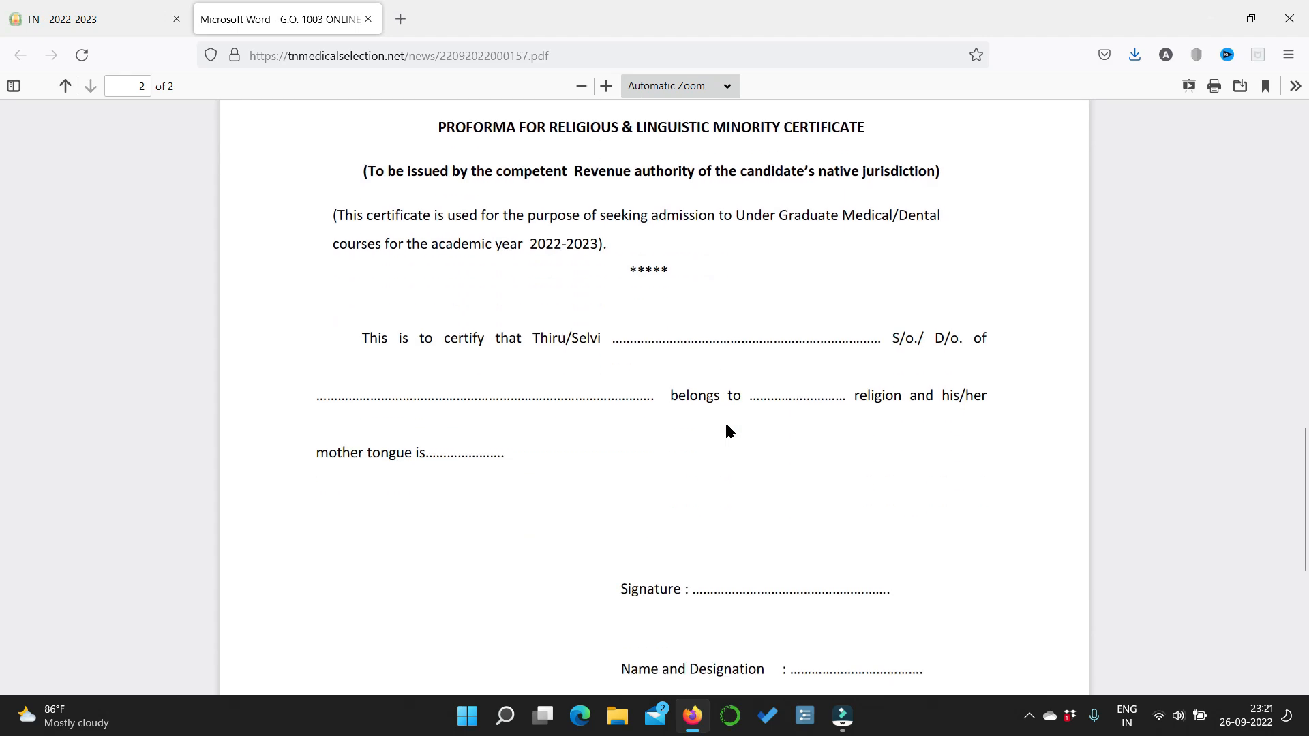
pyautogui.scroll(10, 727, 430)
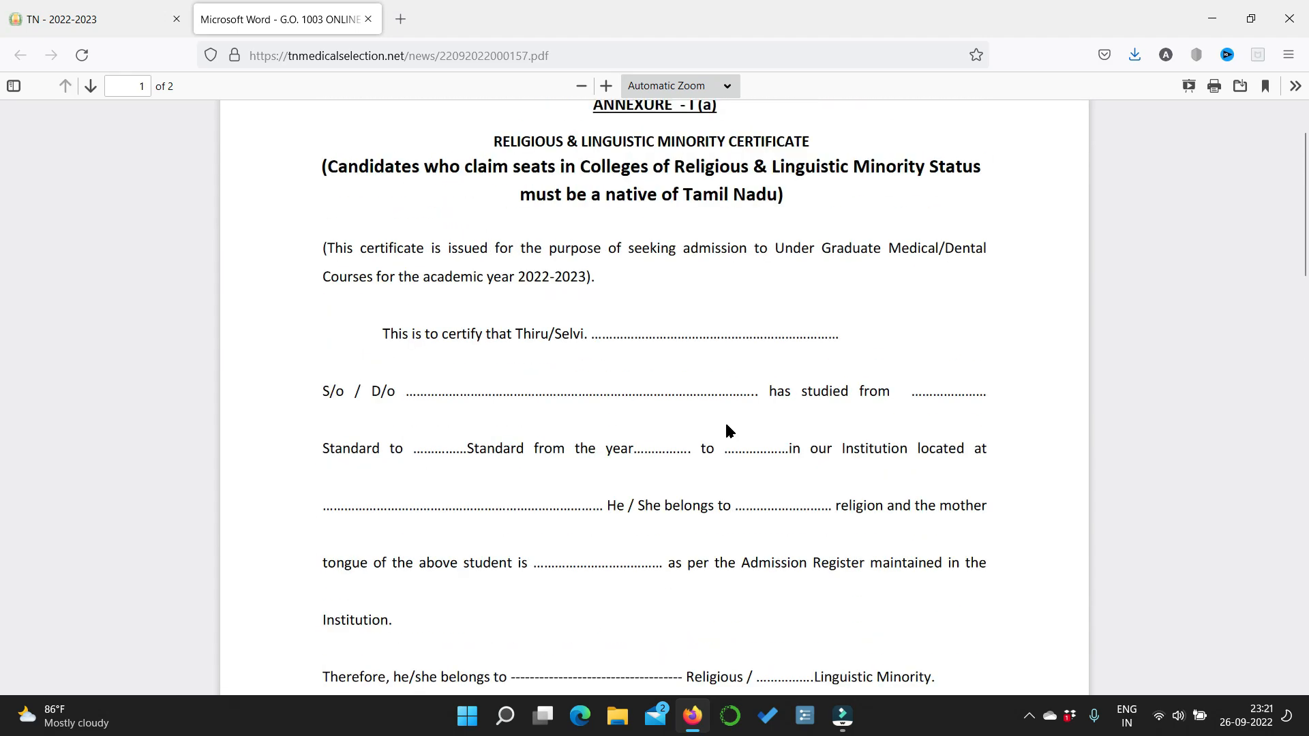
pyautogui.moveTo(495, 141)
pyautogui.mouseDown()
pyautogui.moveTo(771, 167)
pyautogui.moveTo(808, 142)
pyautogui.mouseUp()
pyautogui.click(772, 383)
pyautogui.scroll(-5, 772, 384)
pyautogui.scroll(-1, 772, 390)
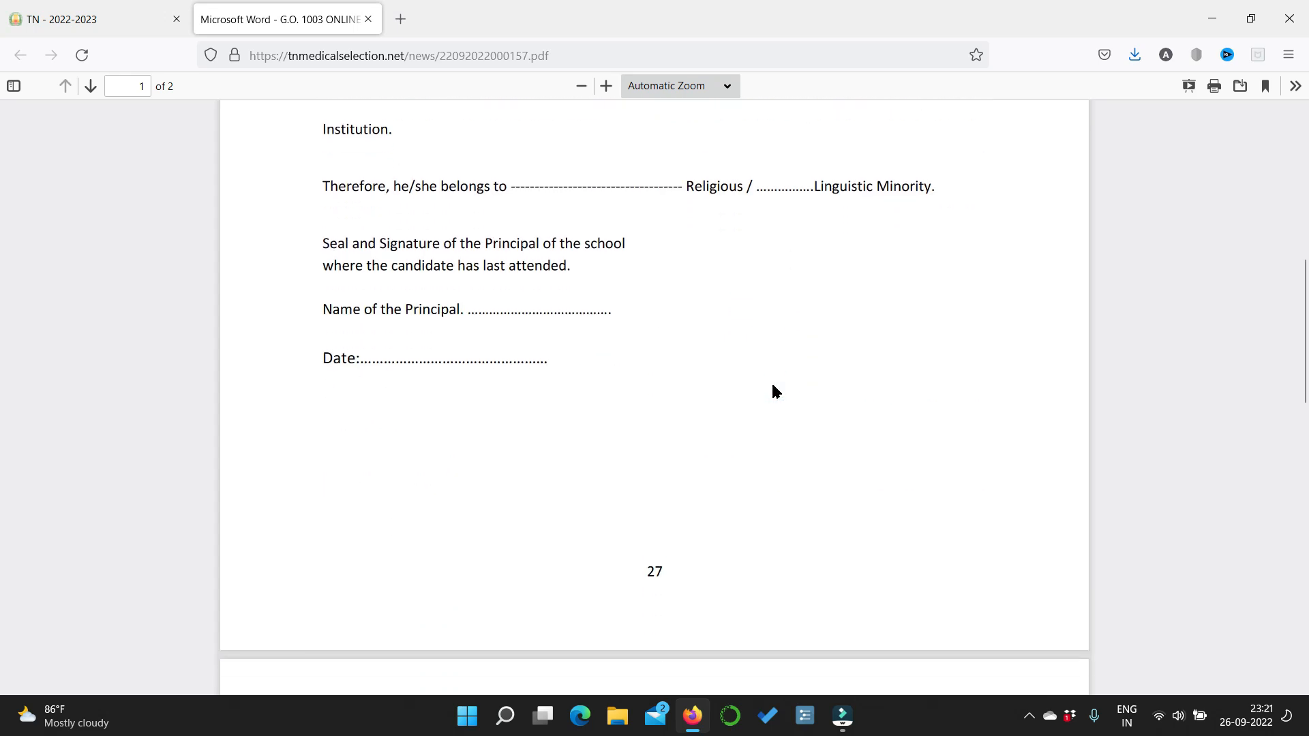
pyautogui.scroll(-10, 772, 390)
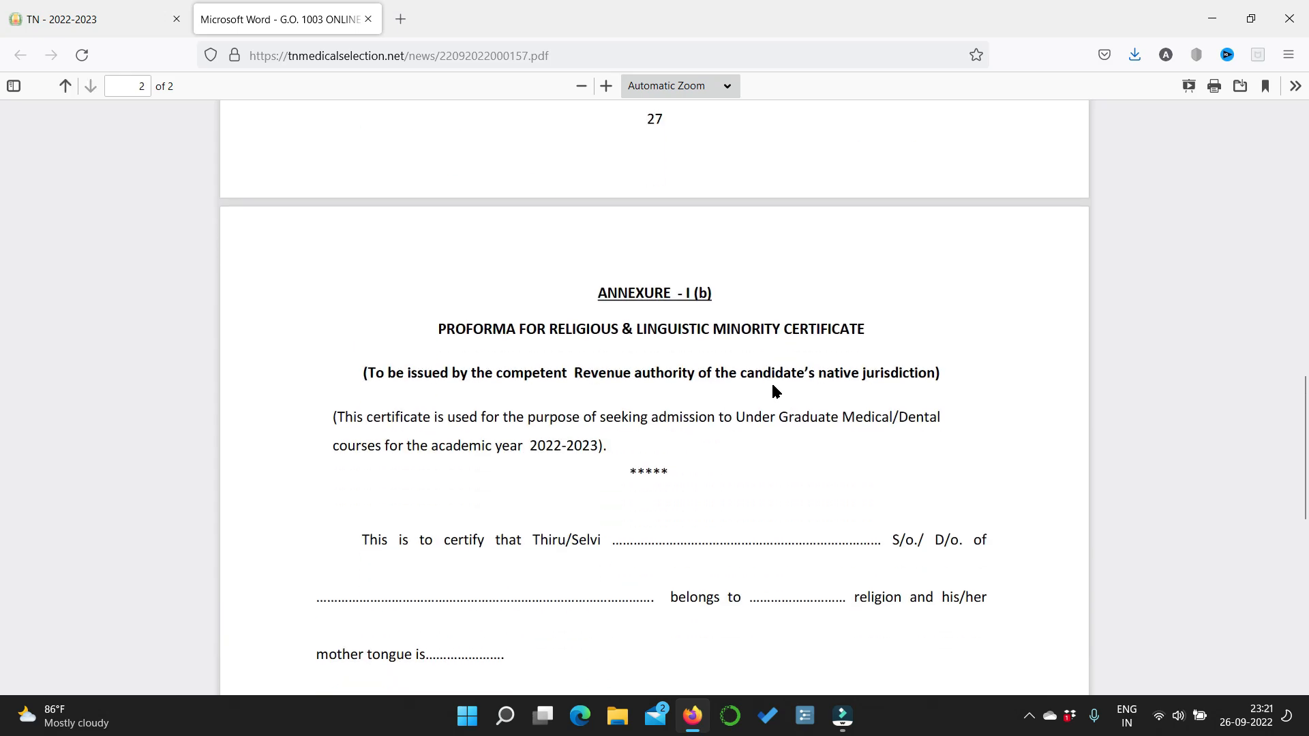
pyautogui.scroll(-2, 773, 390)
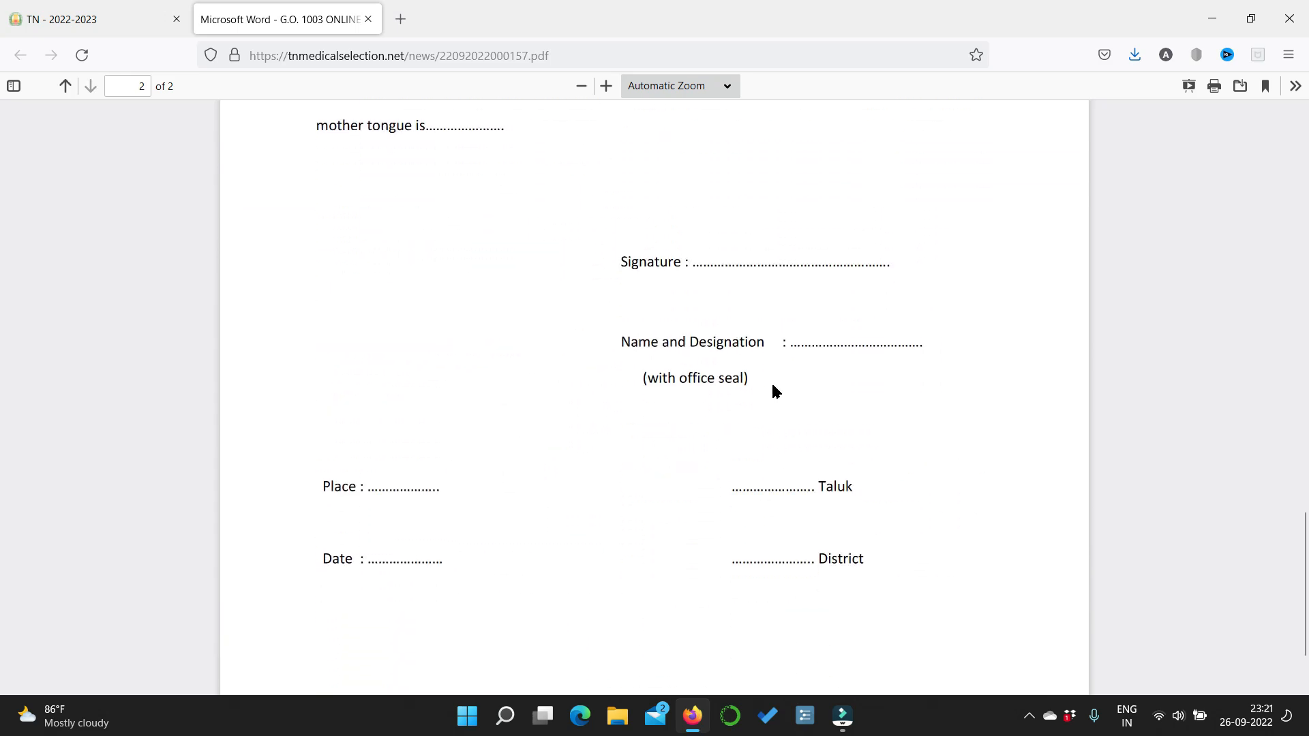
pyautogui.scroll(6, 722, 549)
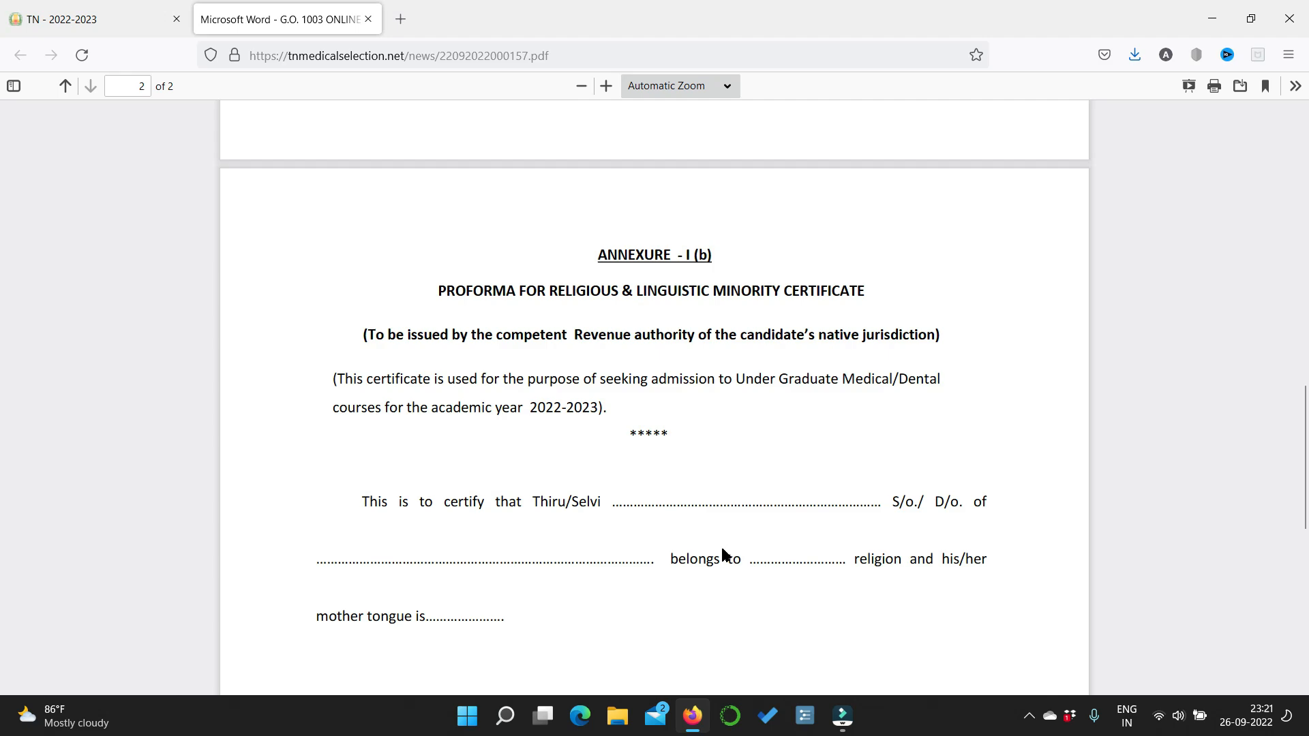
pyautogui.hotkey('ctrl', 'w')
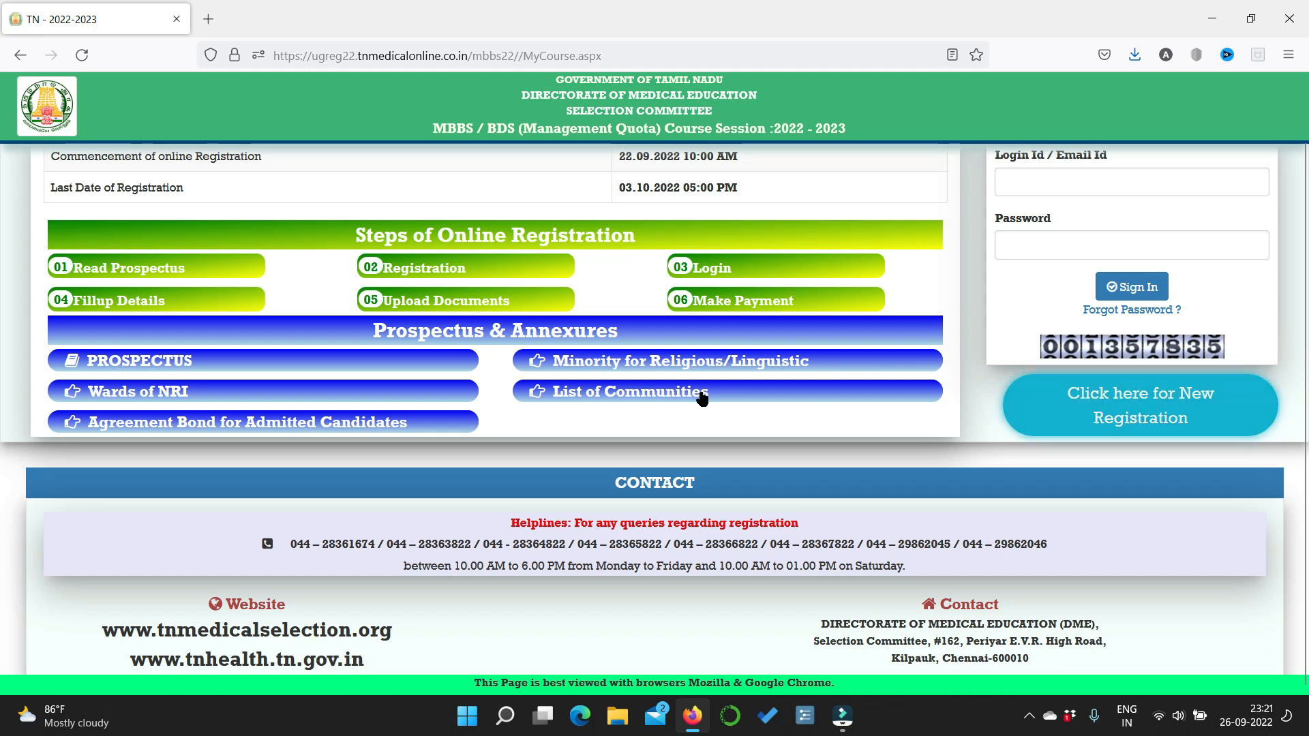
# Sign in with the saved applicant login and dismiss the 'Login Id or Password Incorrect' alert.
pyautogui.scroll(2, 972, 447)
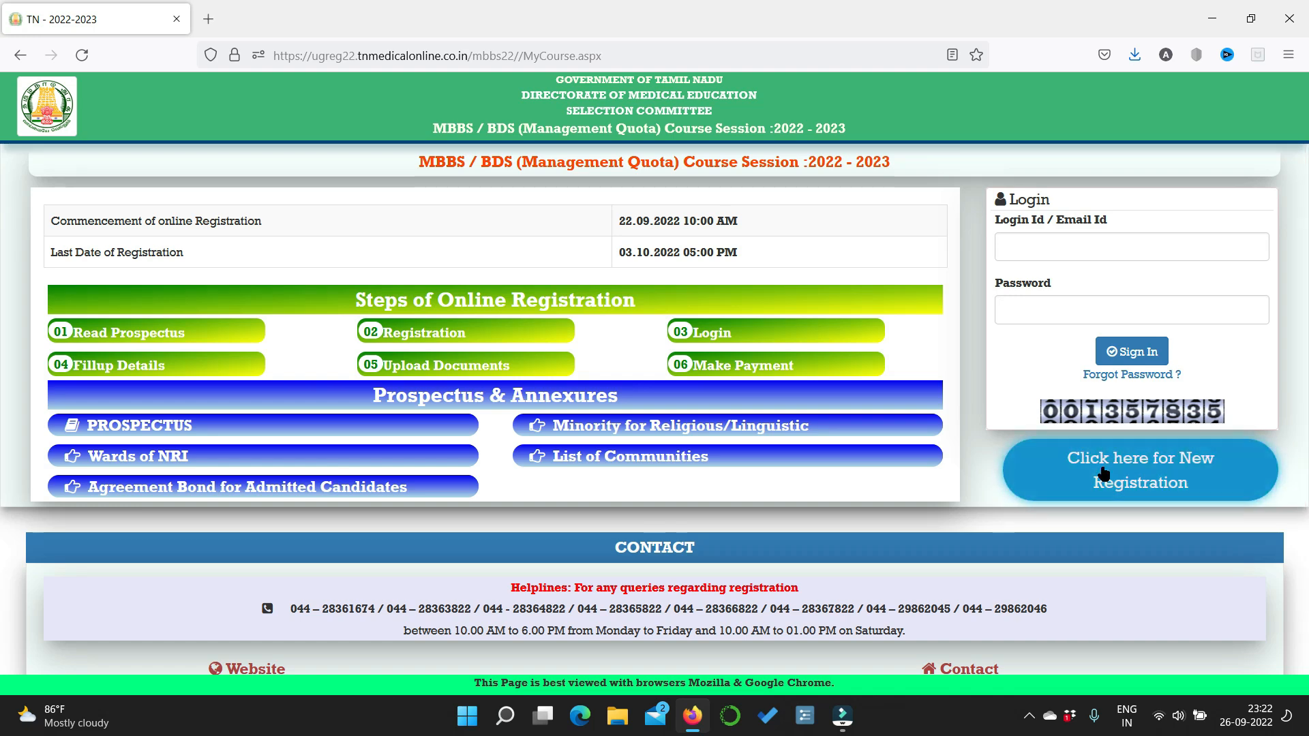
pyautogui.click(1059, 246)
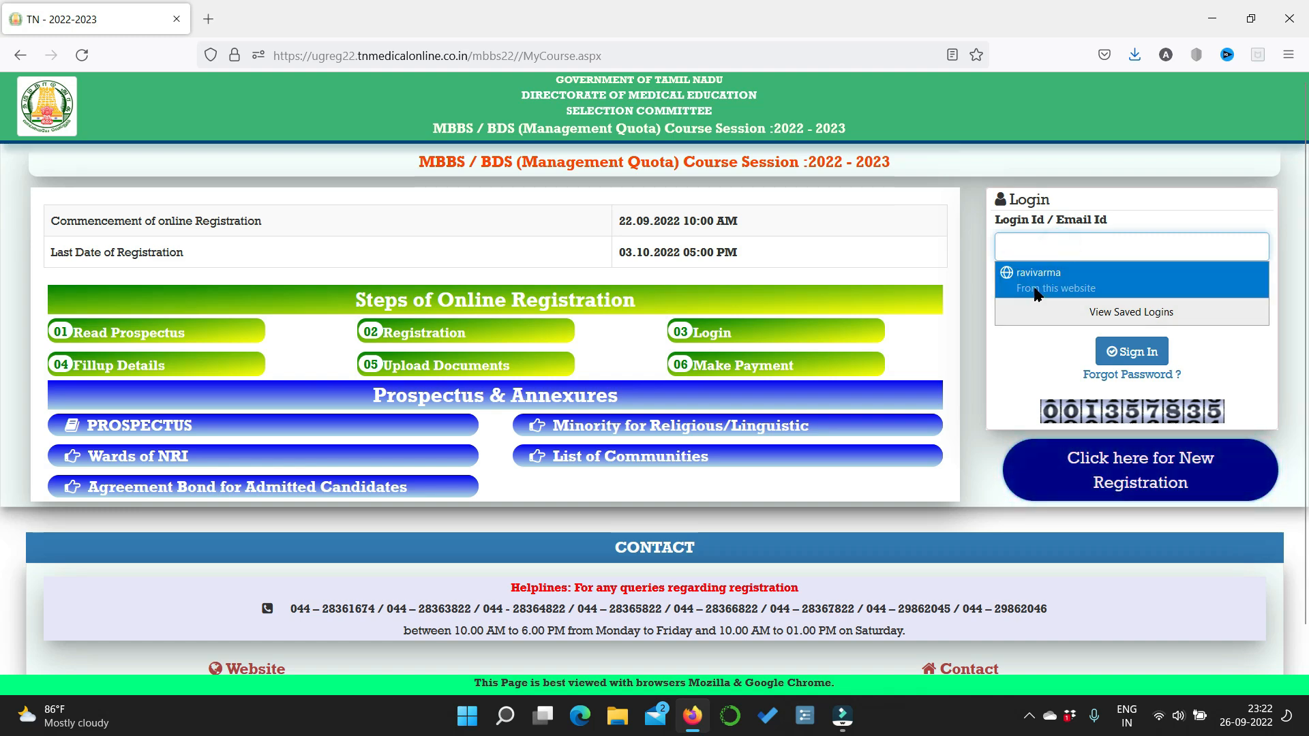
pyautogui.click(1034, 292)
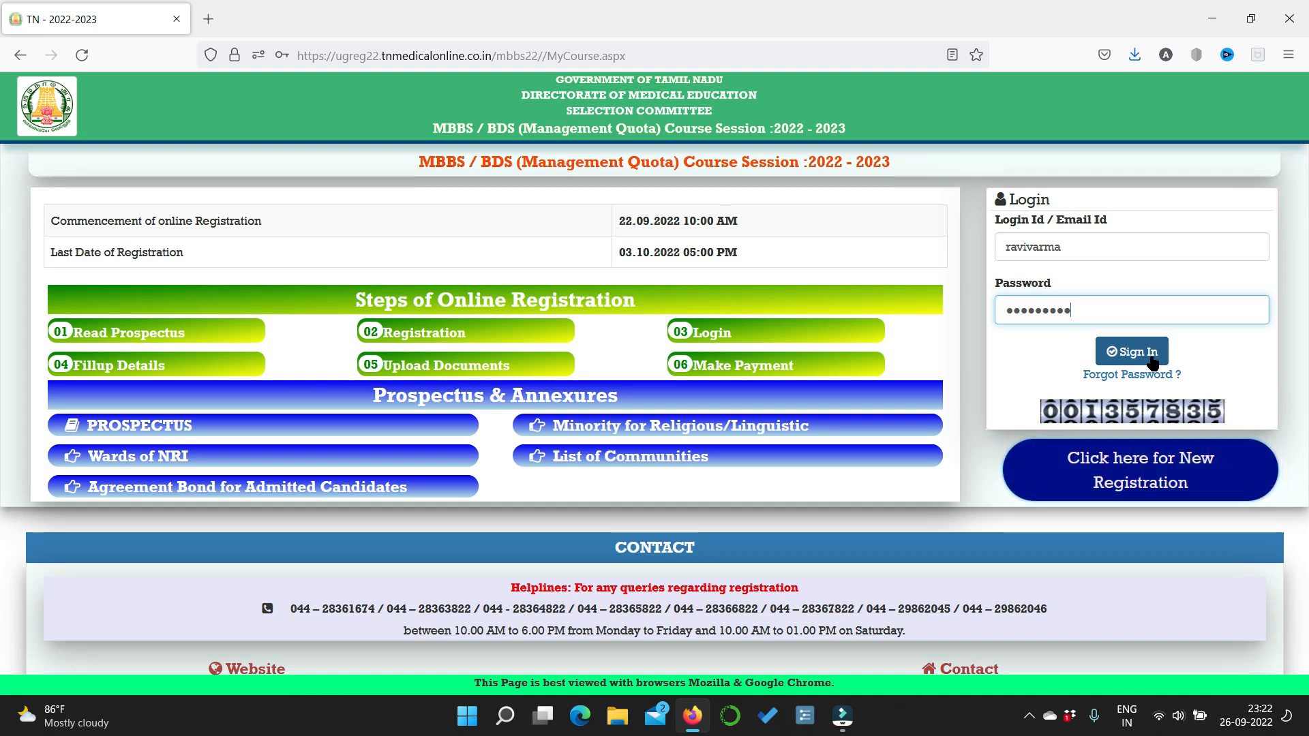
pyautogui.click(1153, 359)
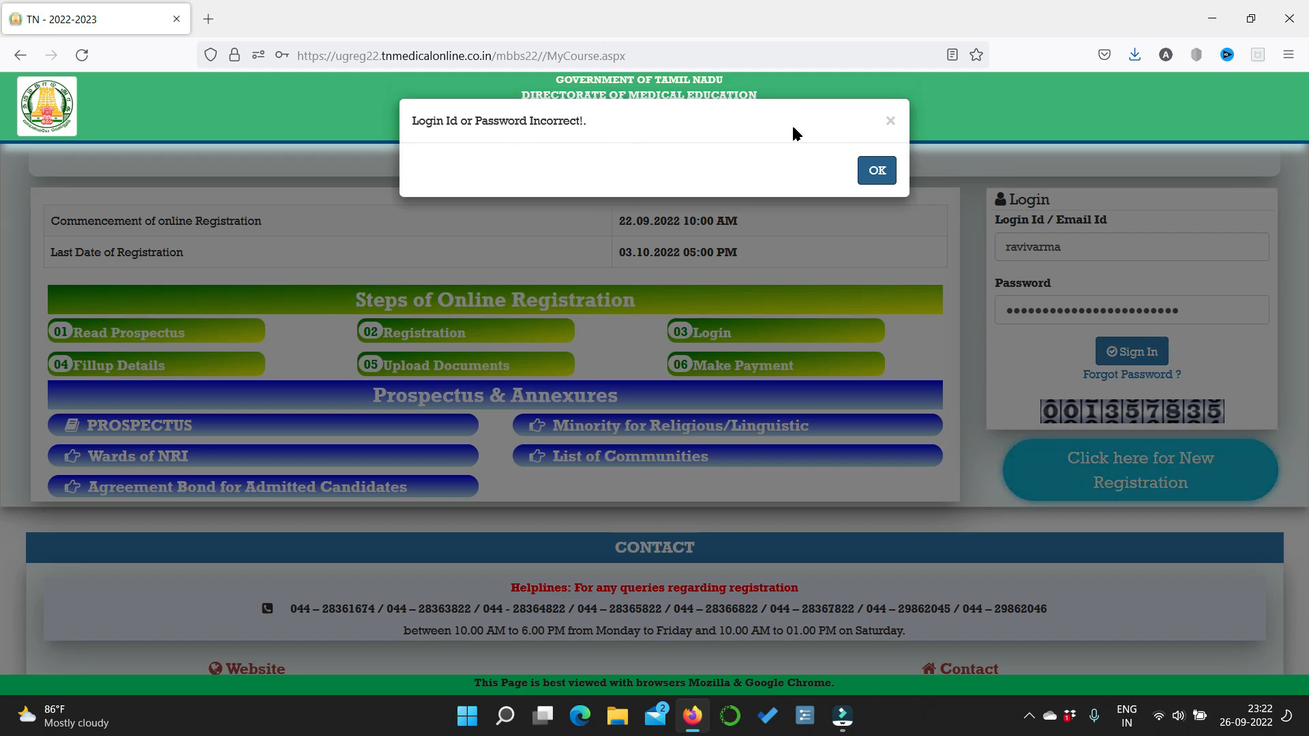
pyautogui.click(875, 172)
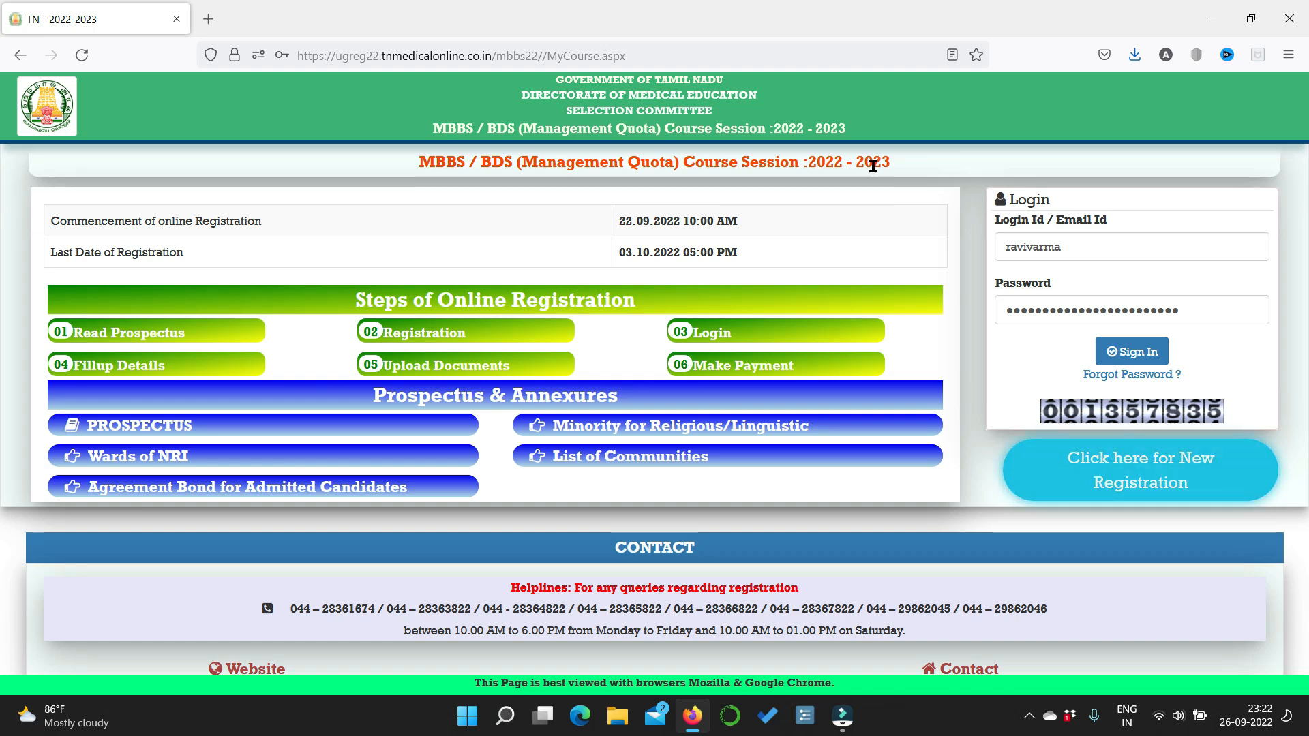
# Start a new registration and scroll through the online application guidelines.
pyautogui.click(1160, 482)
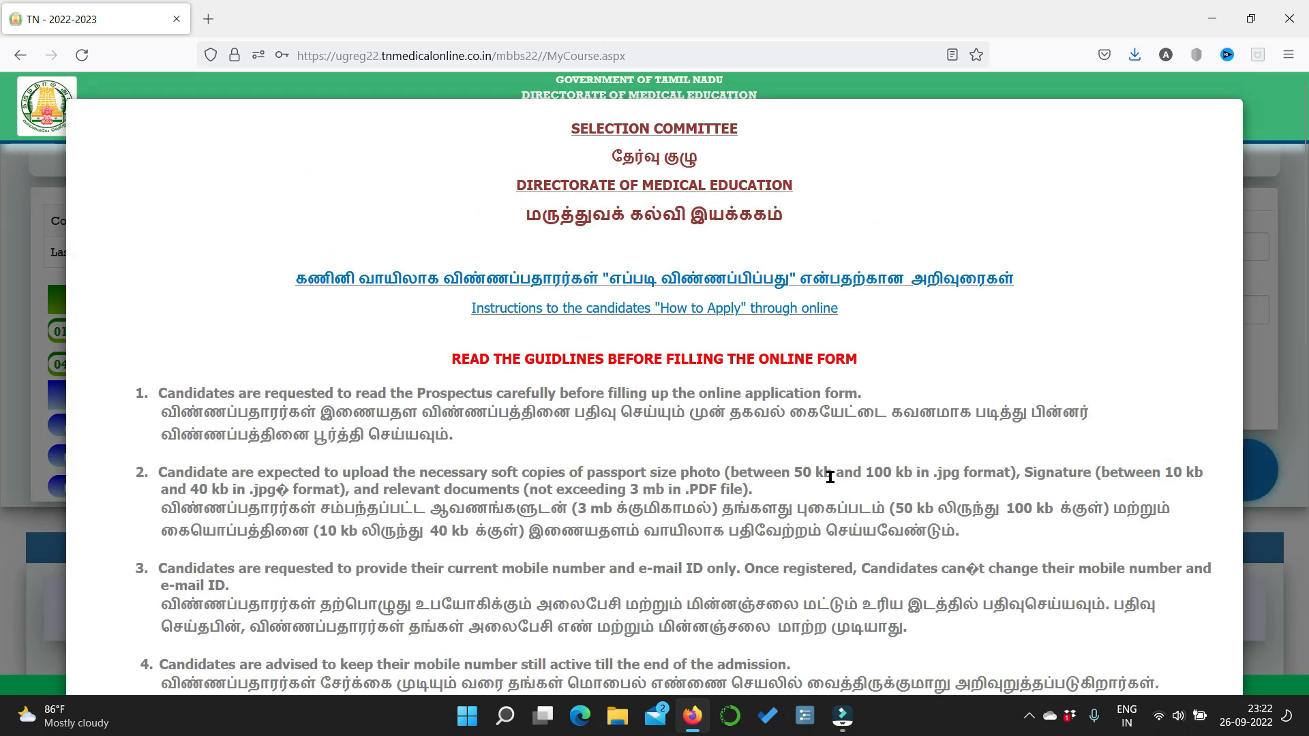
pyautogui.scroll(-3, 830, 477)
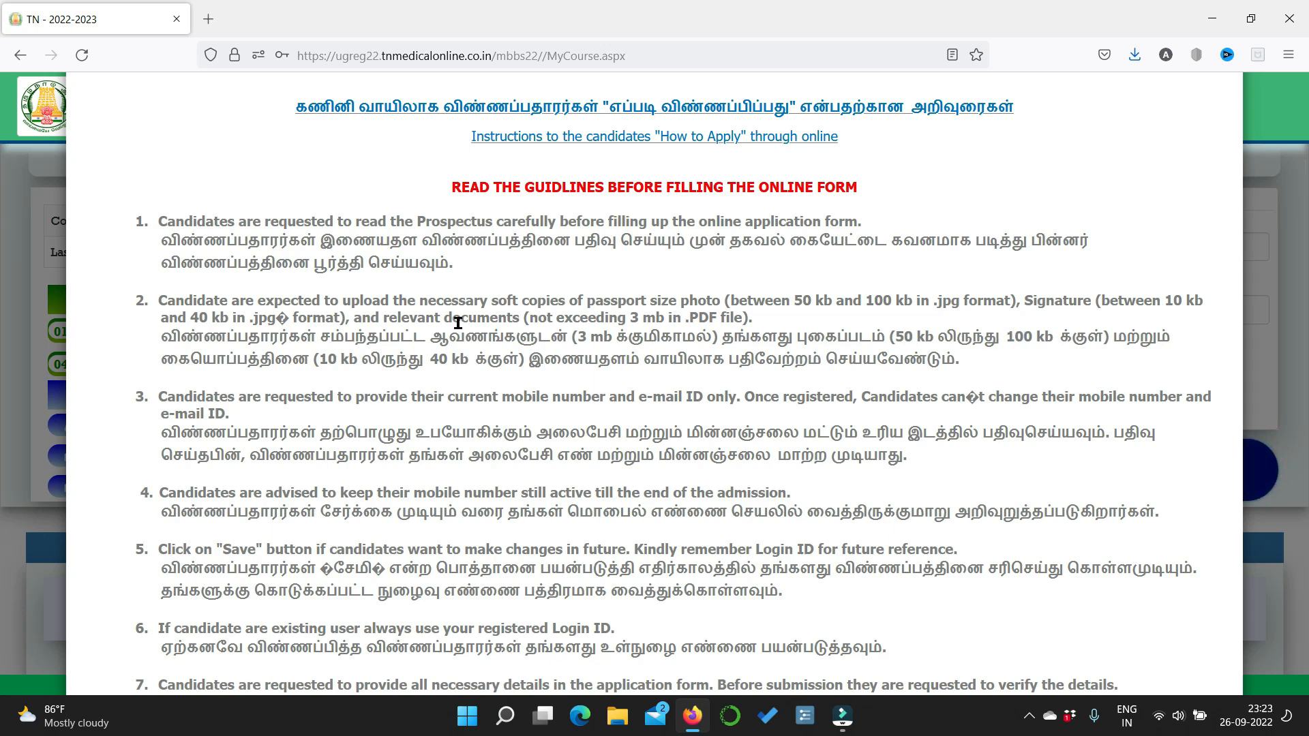
pyautogui.scroll(-2, 458, 326)
pyautogui.scroll(-6, 458, 330)
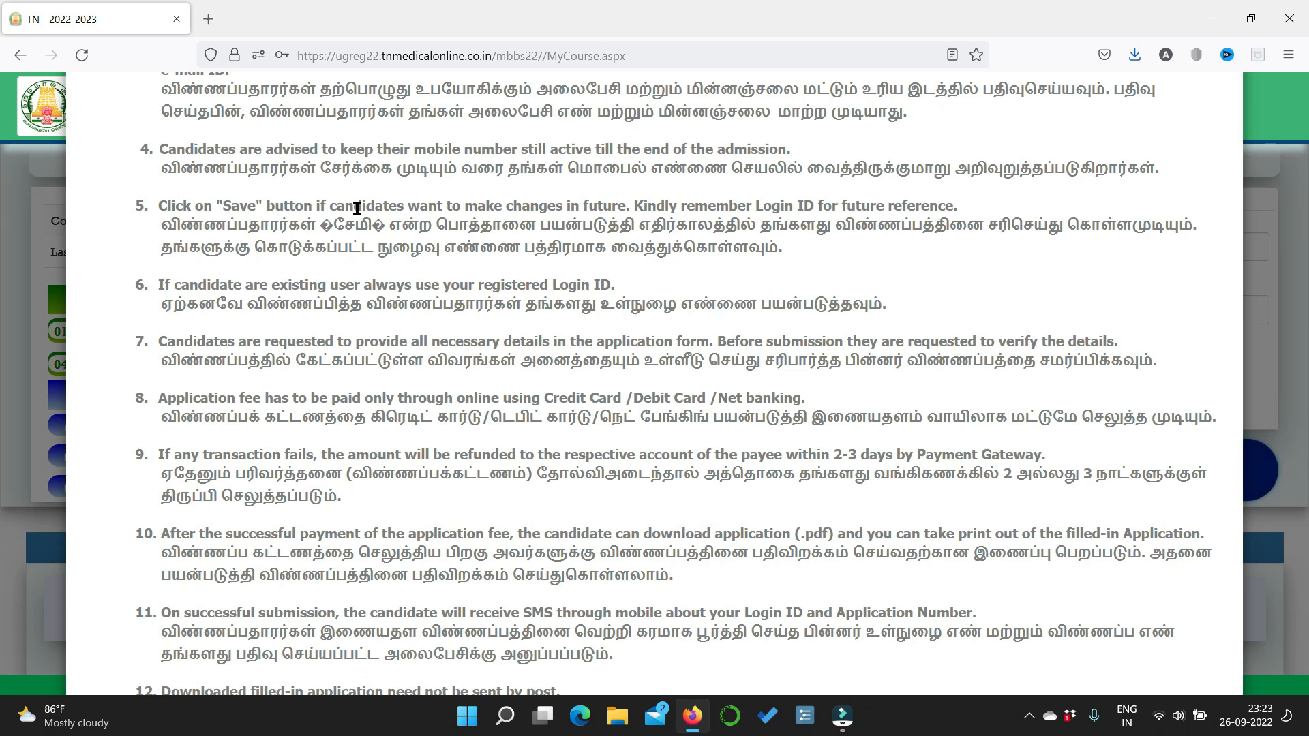
pyautogui.scroll(-4, 369, 218)
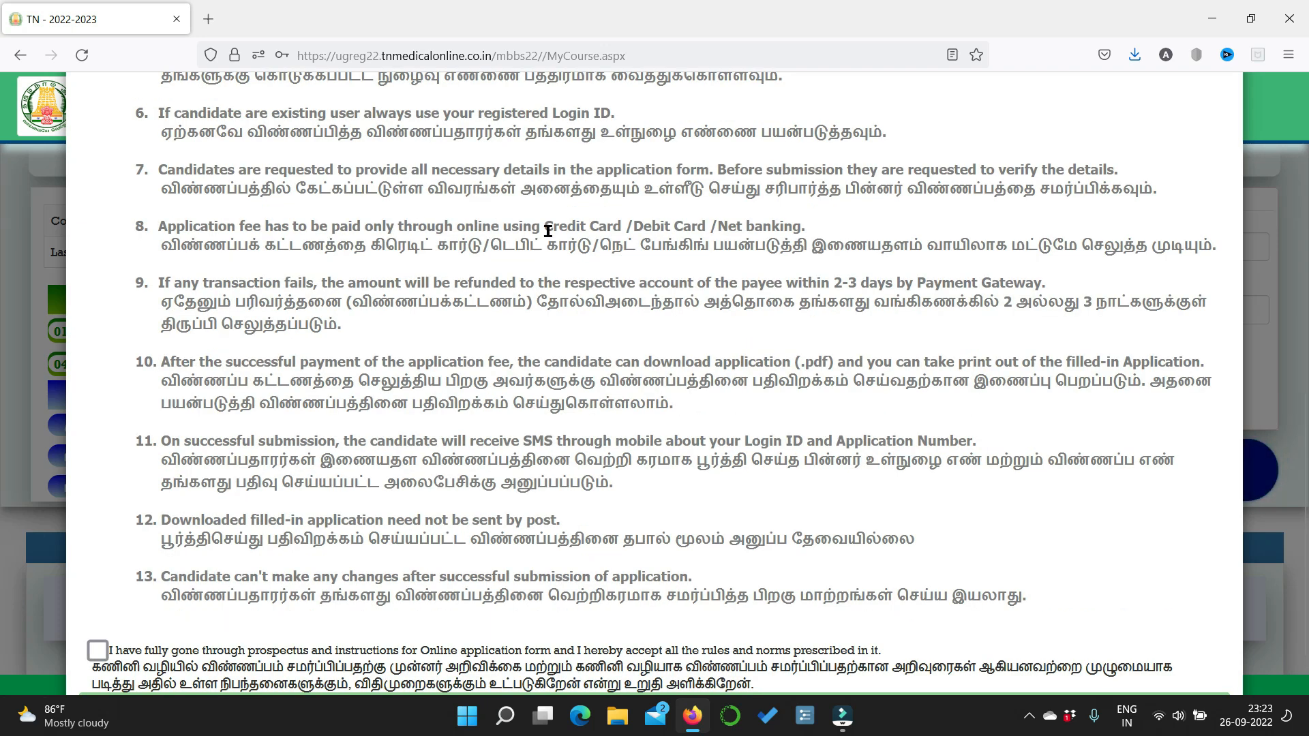
# Review guidelines 8 and 12, tick the declaration checkbox and continue.
pyautogui.moveTo(548, 228); pyautogui.dragTo(815, 234)
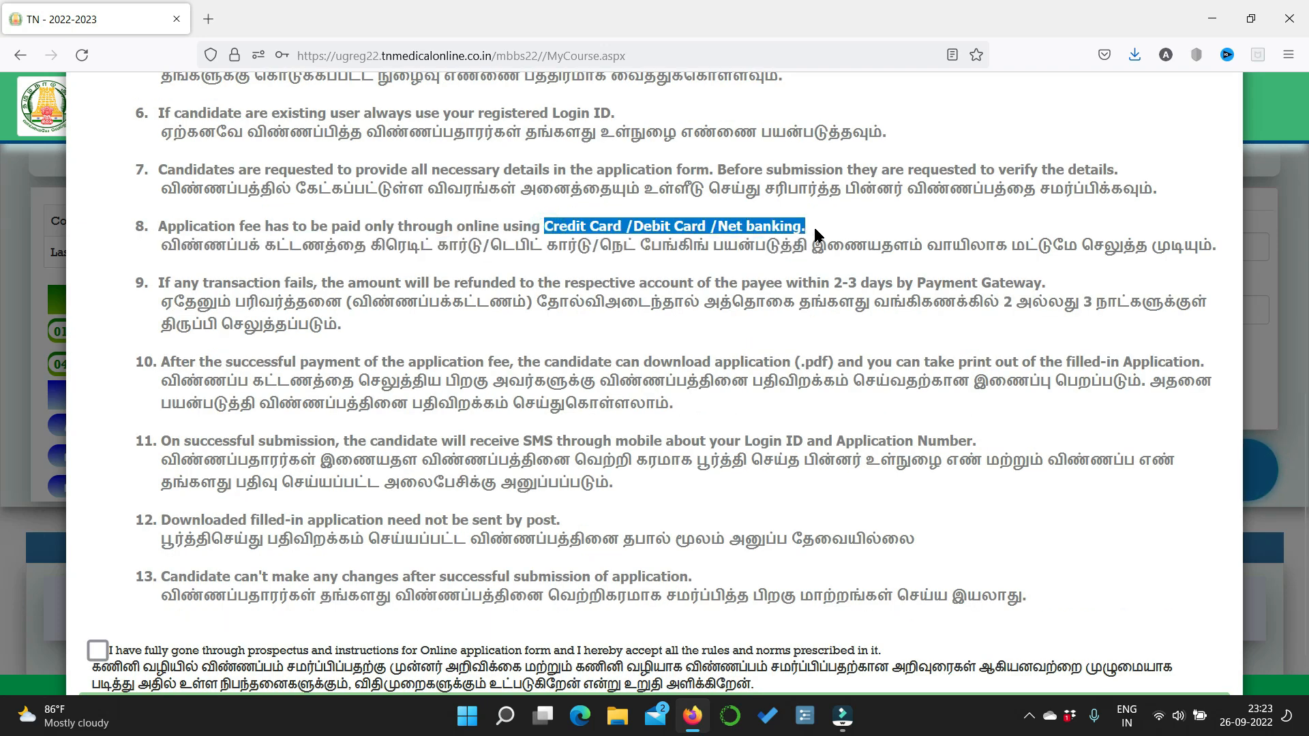
pyautogui.scroll(-2, 185, 472)
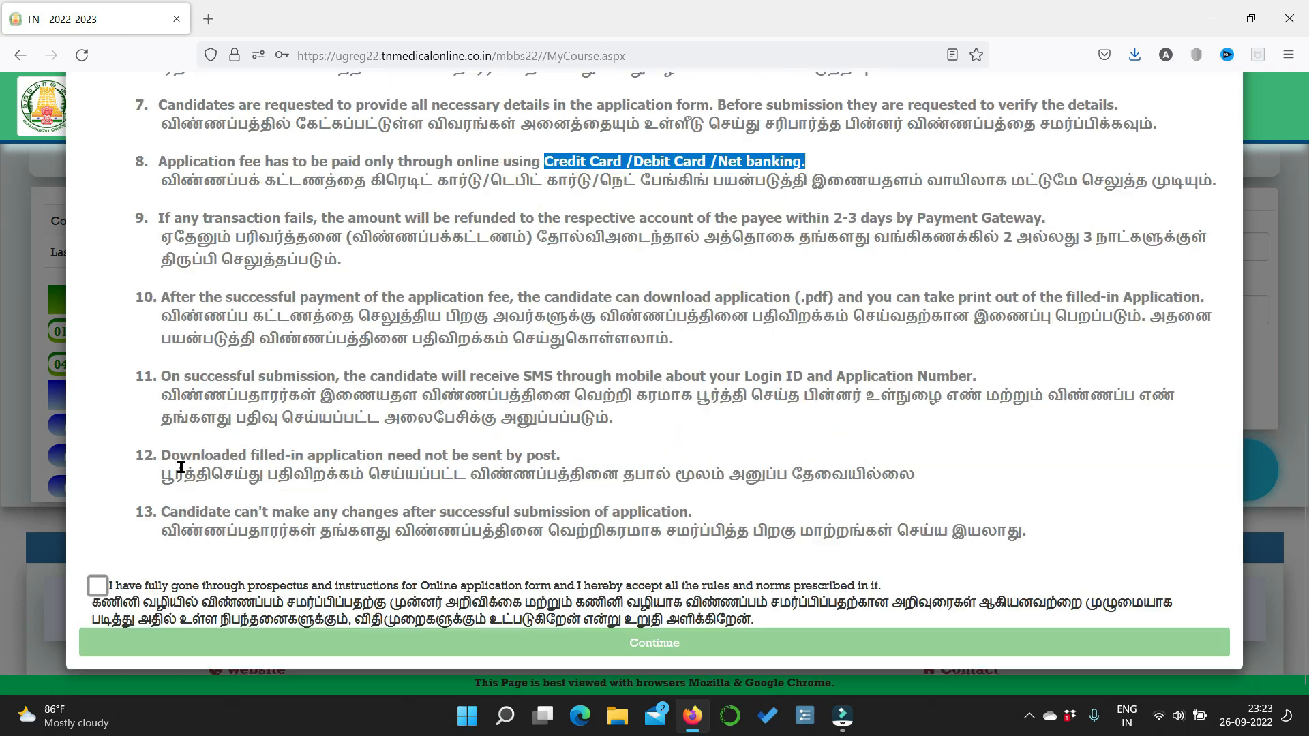
pyautogui.moveTo(162, 455); pyautogui.dragTo(559, 460)
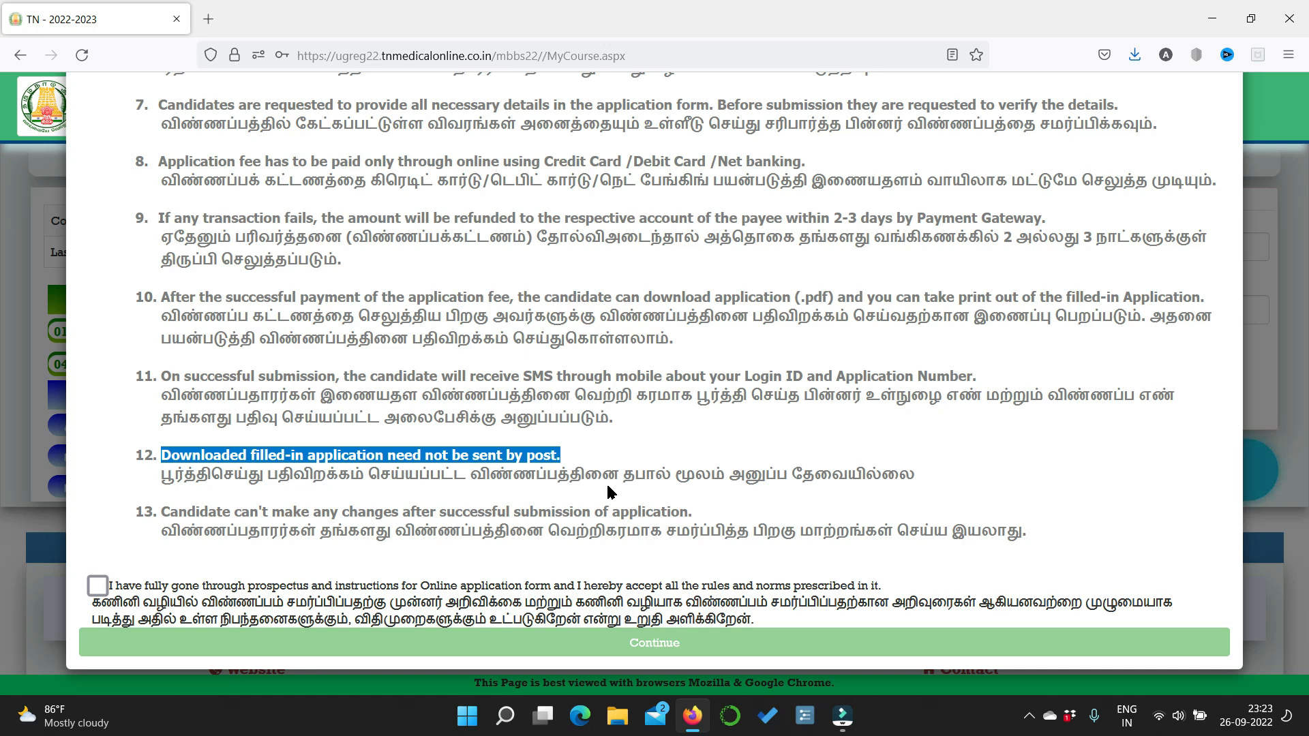
pyautogui.click(219, 546)
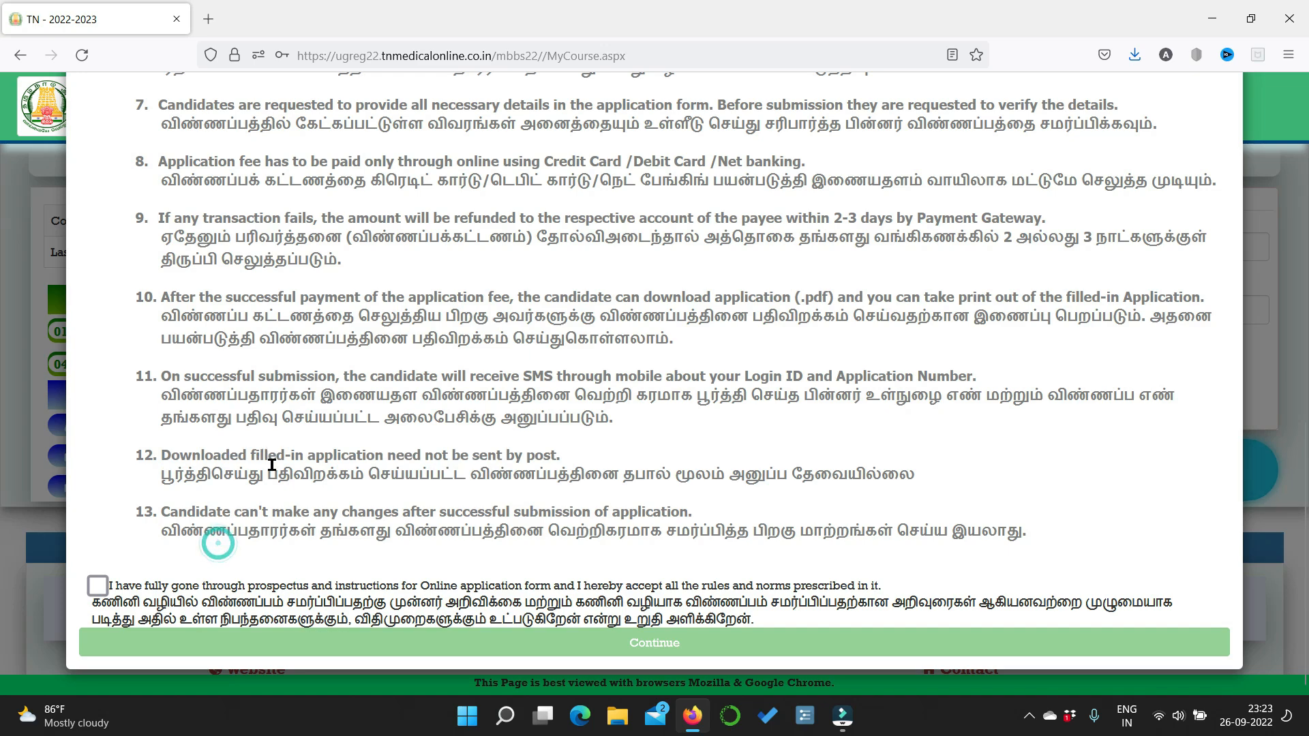
pyautogui.click(98, 587)
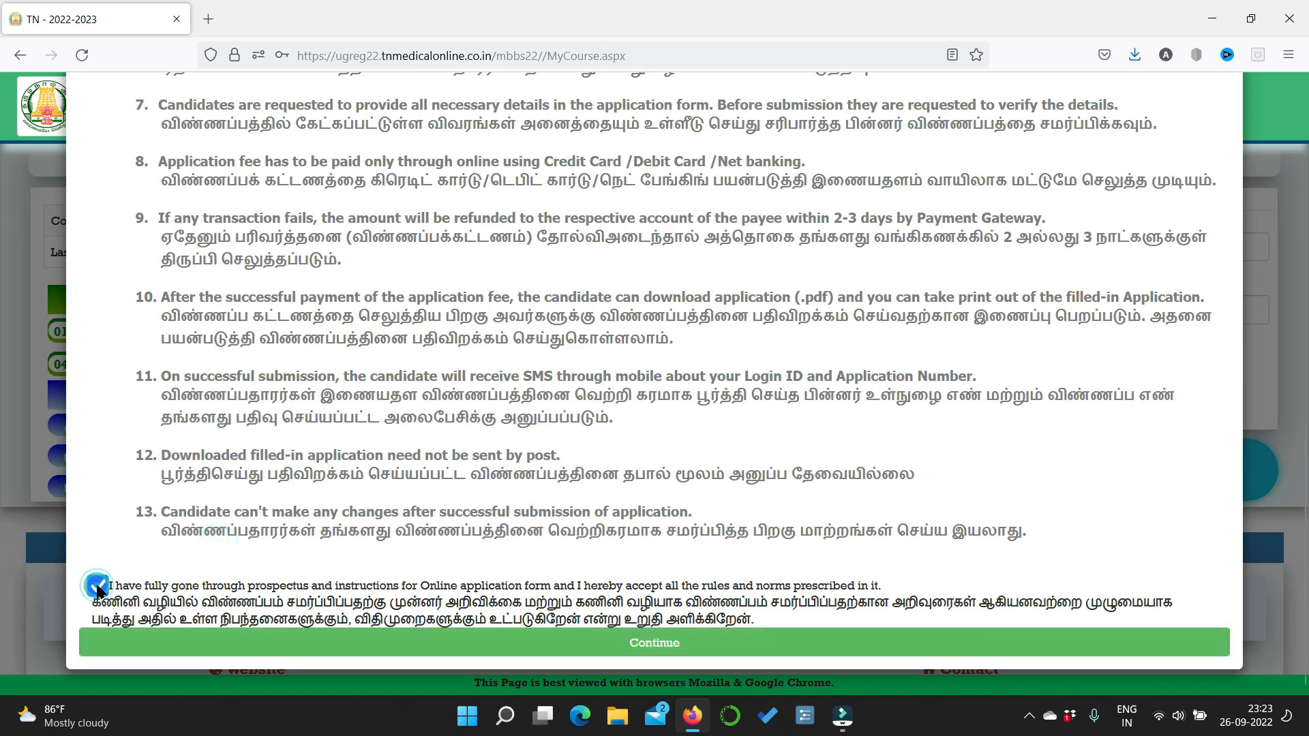
pyautogui.click(665, 644)
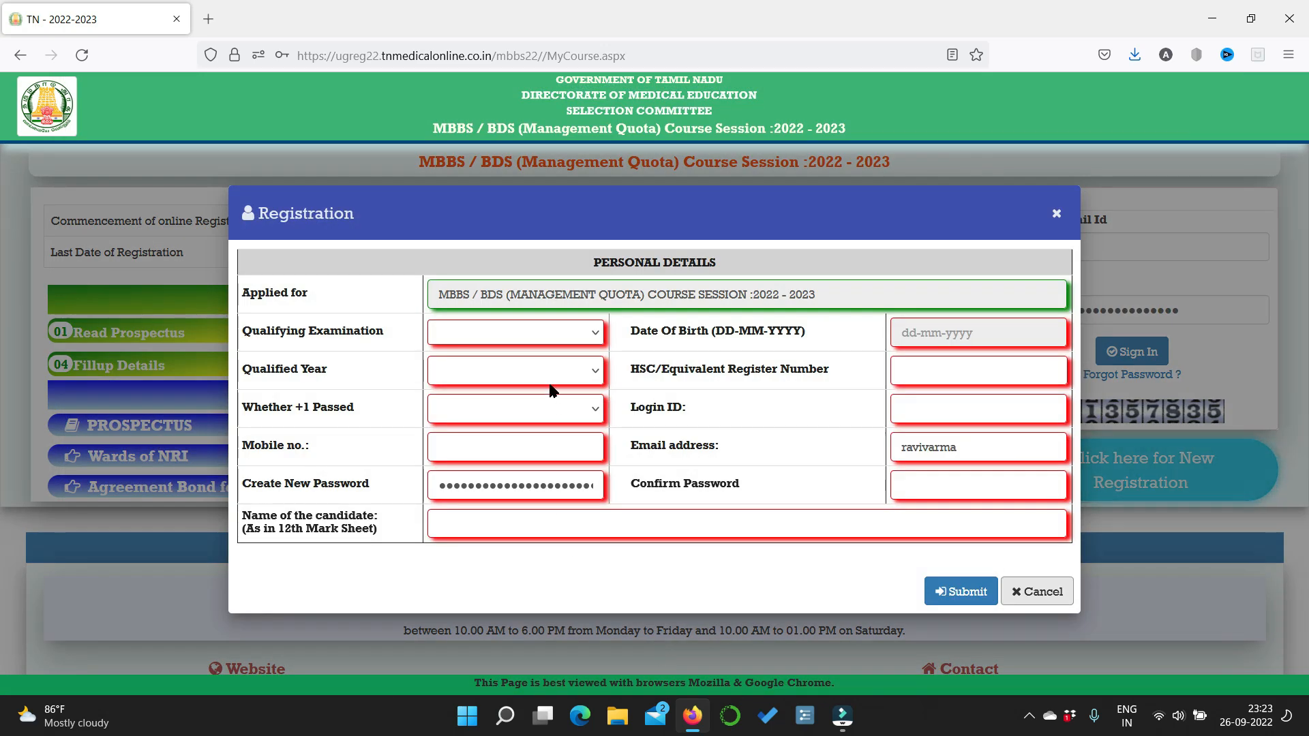
# Choose SSCE/CBSE as qualifying exam, qualified year 2022, and +1 passed YES.
pyautogui.click(594, 332)
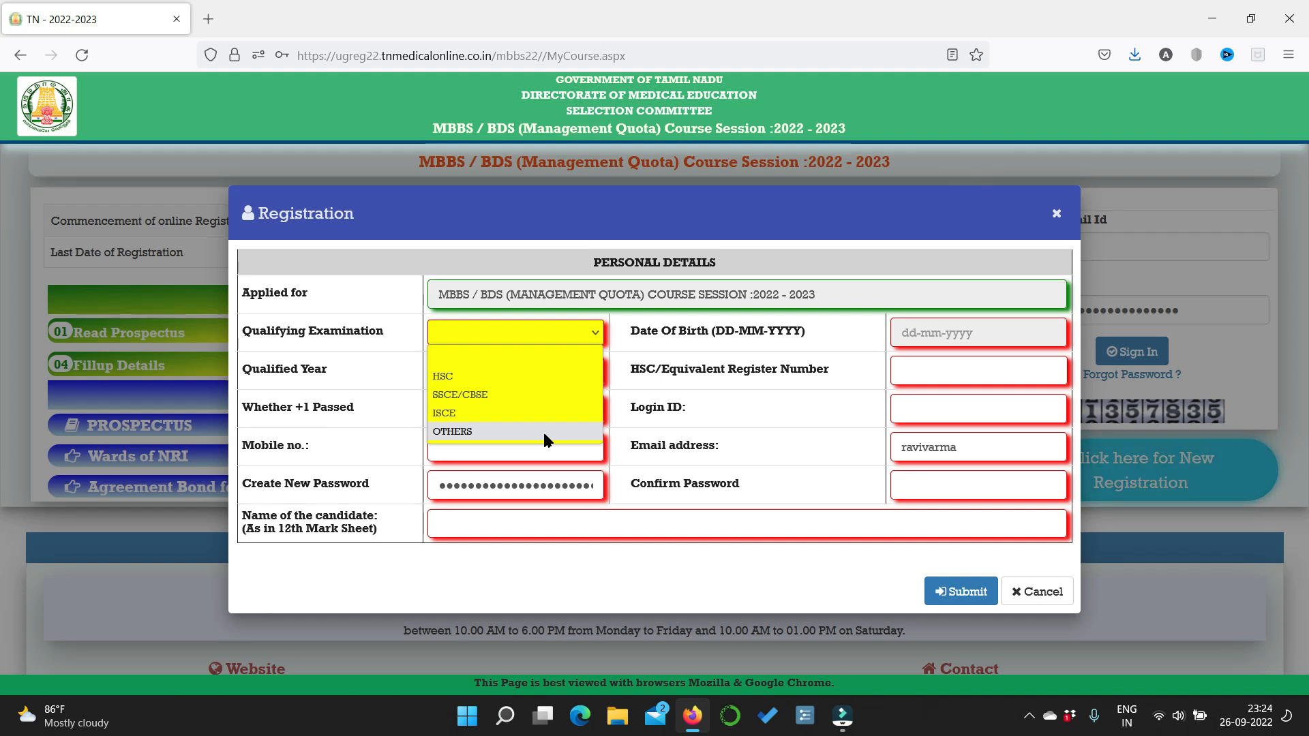
pyautogui.click(538, 394)
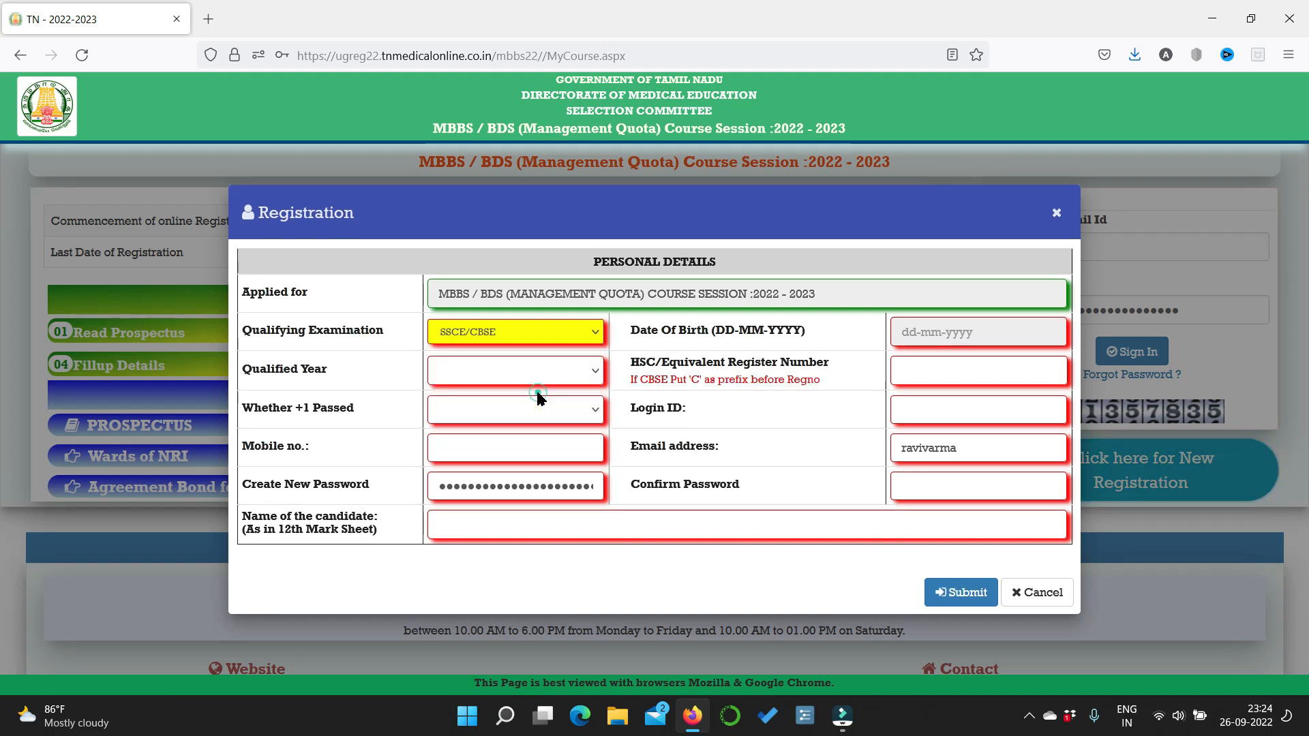
pyautogui.click(527, 373)
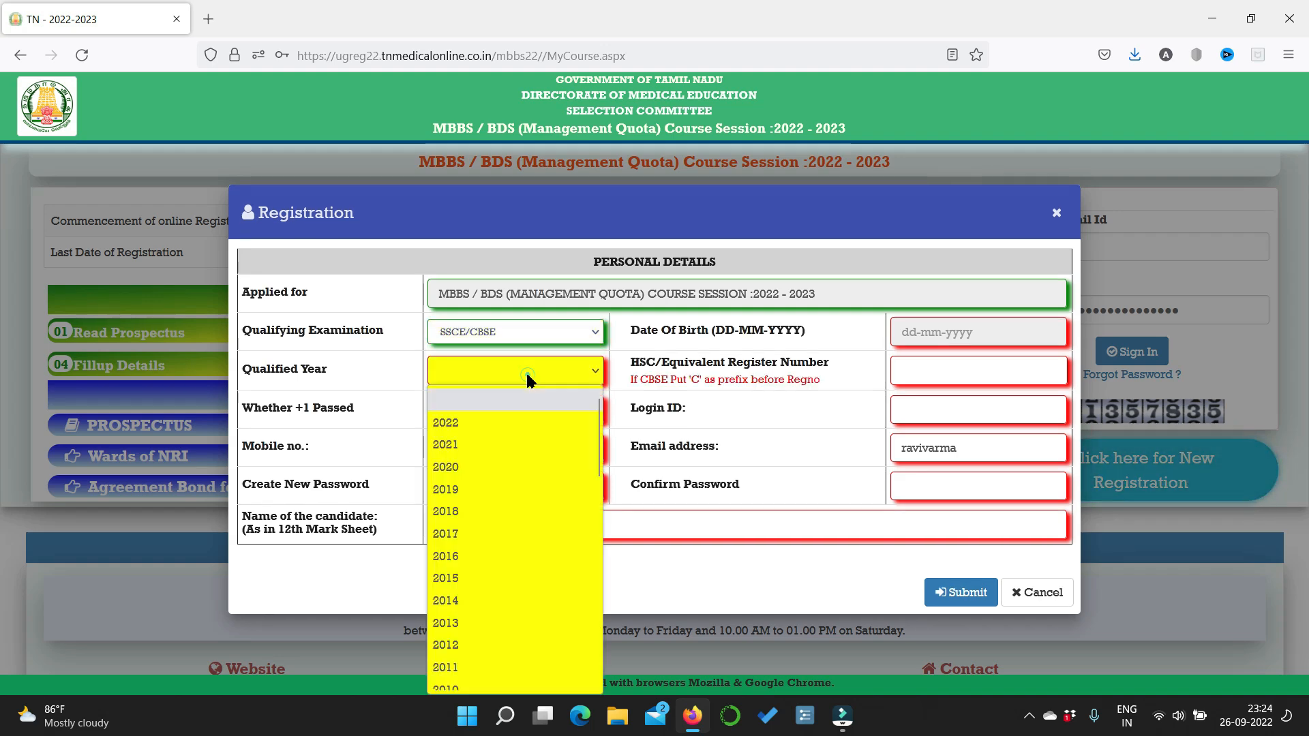
pyautogui.click(503, 423)
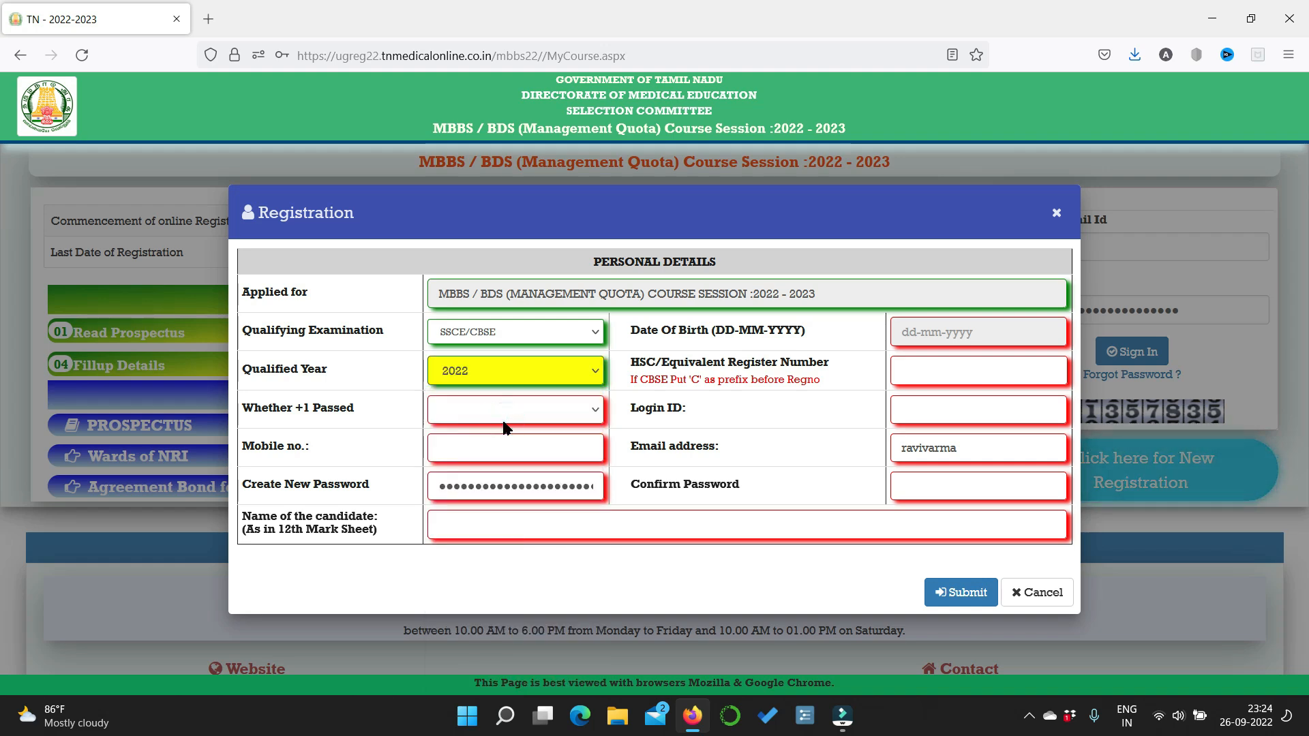
pyautogui.click(543, 410)
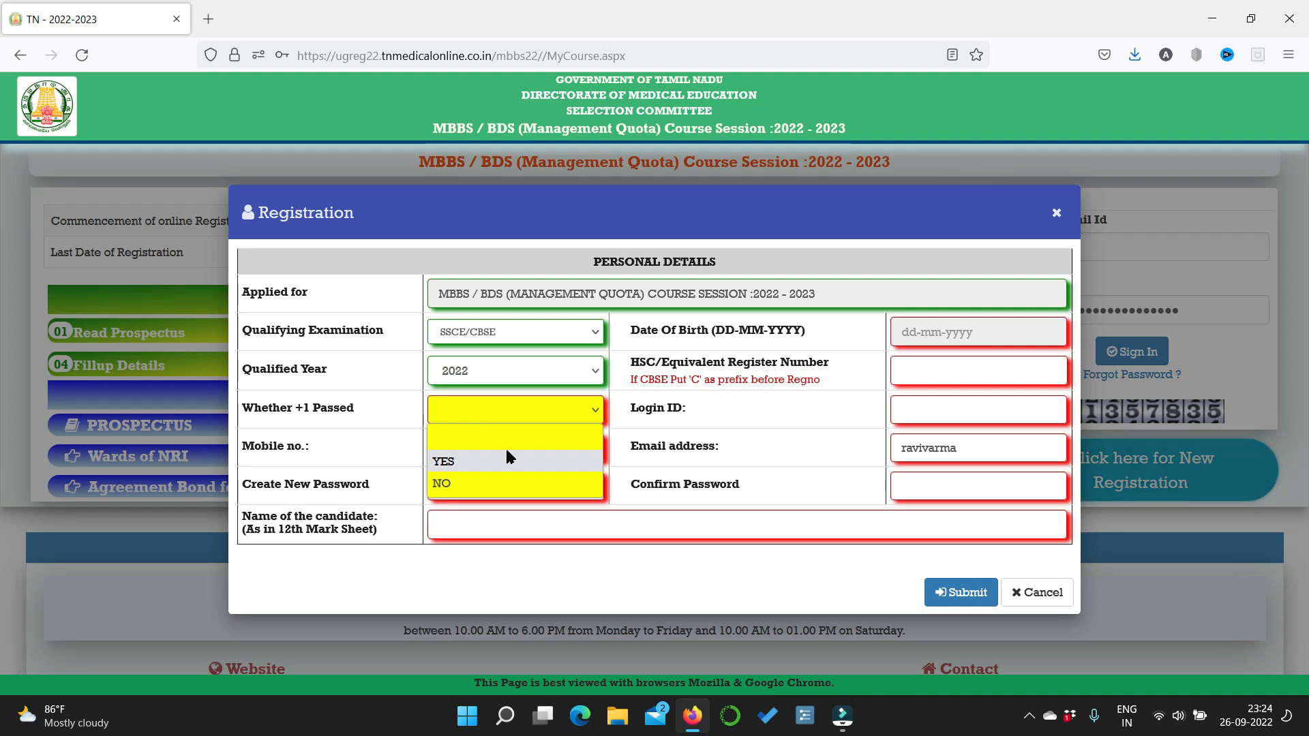
pyautogui.click(507, 457)
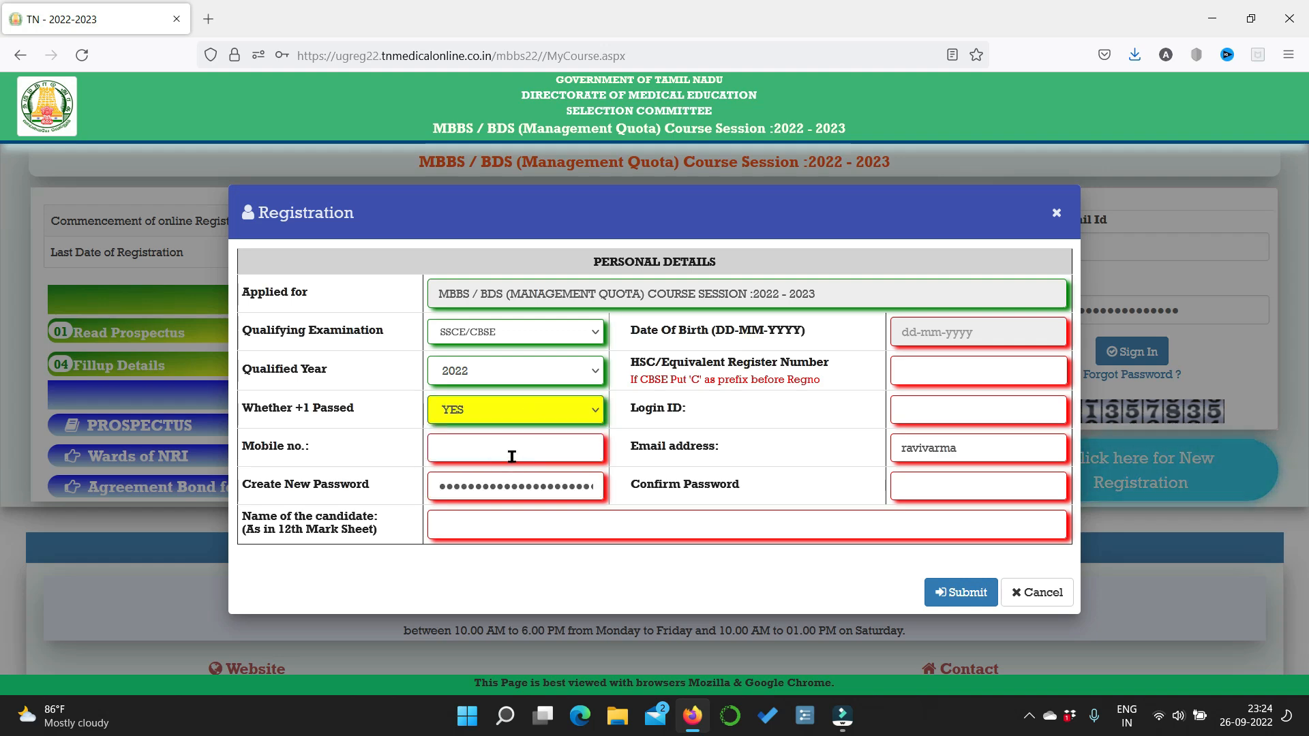
# Fill the mobile number from the browser's autofill suggestion.
pyautogui.click(512, 456)
pyautogui.write('912')
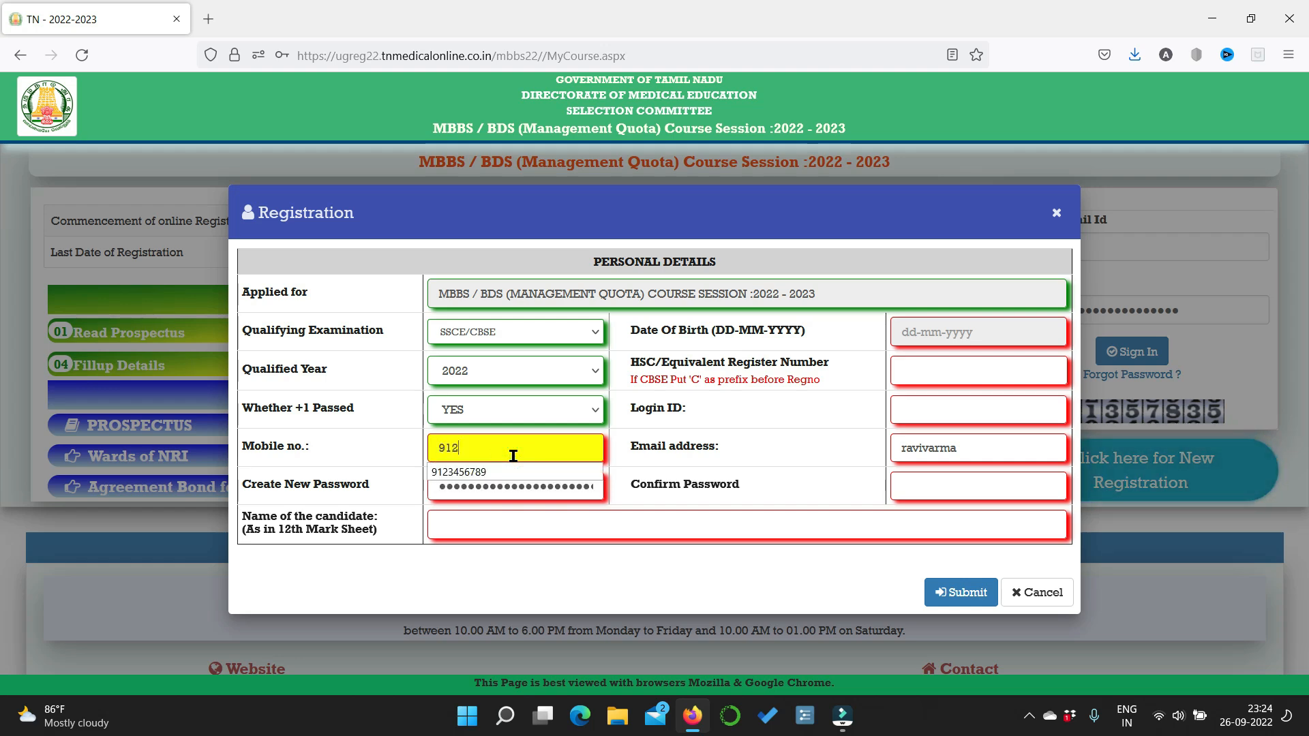
pyautogui.press('Down')
pyautogui.press('Tab')
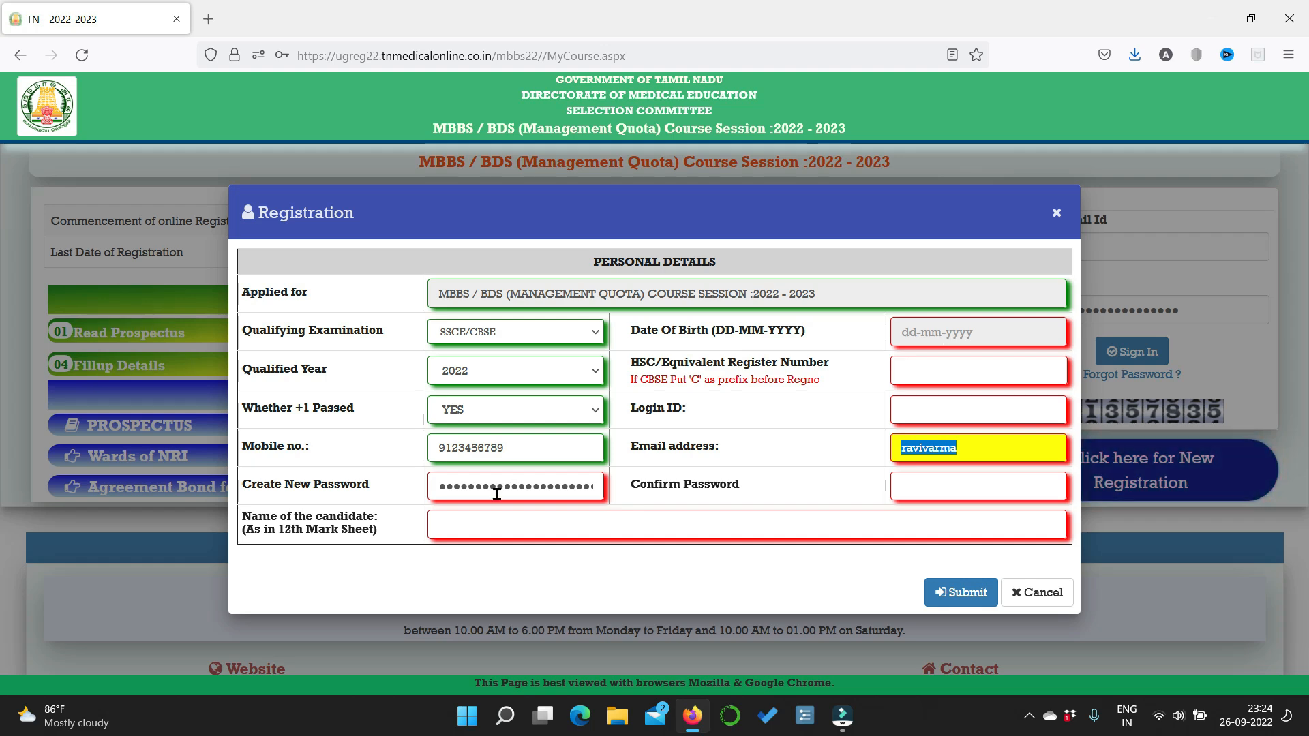
# Set the date of birth to 1 January 2003.
pyautogui.click(953, 337)
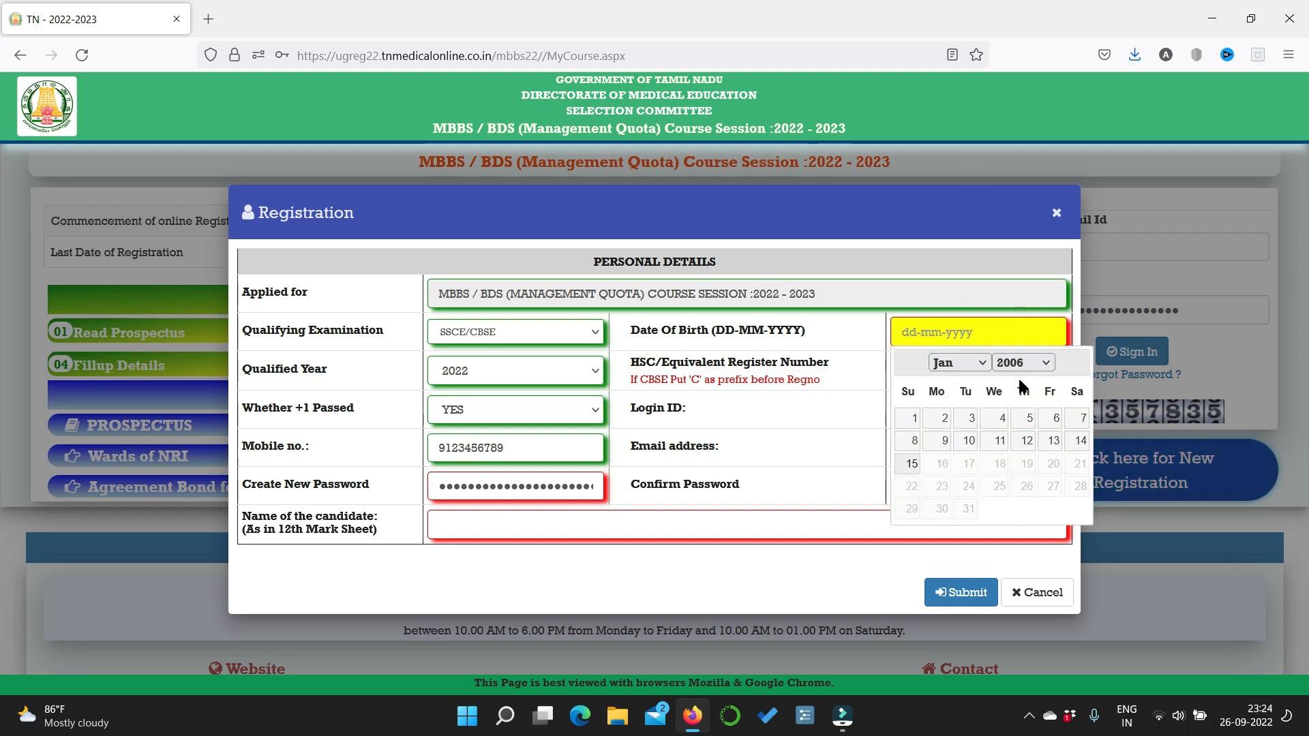
pyautogui.click(1046, 364)
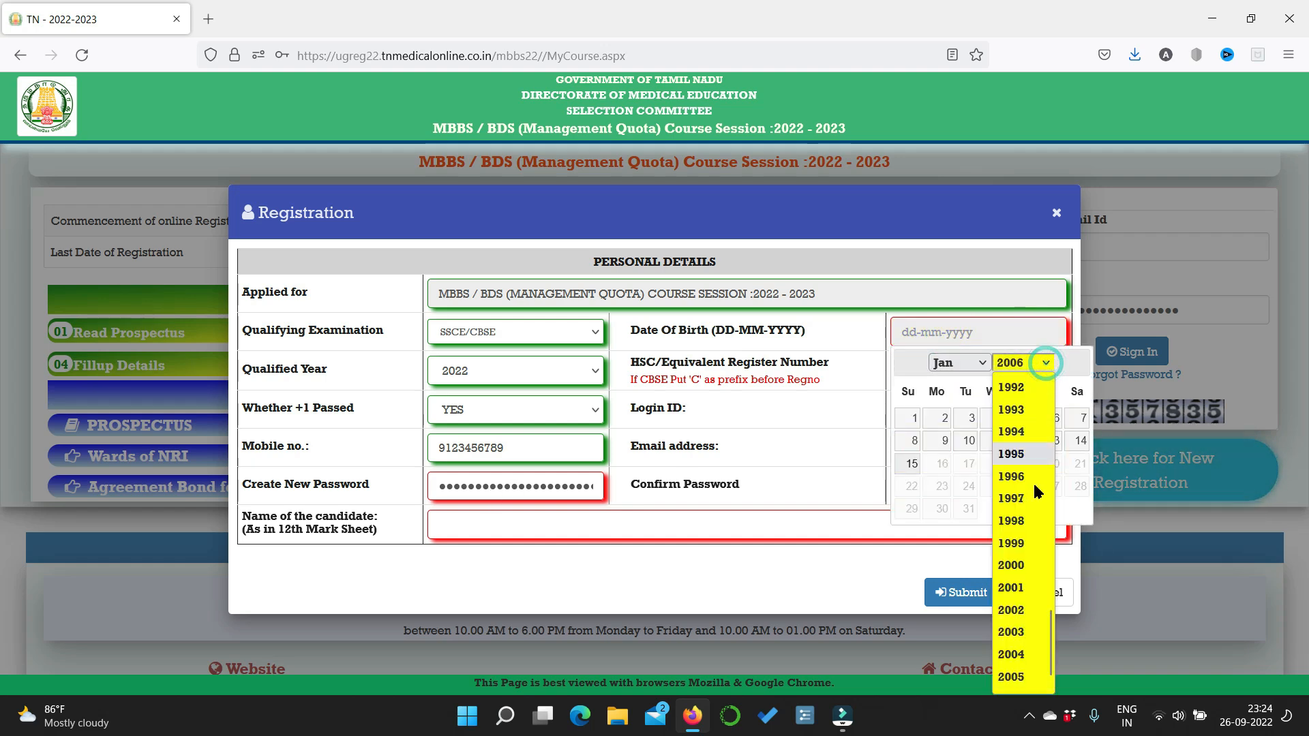
pyautogui.click(1021, 620)
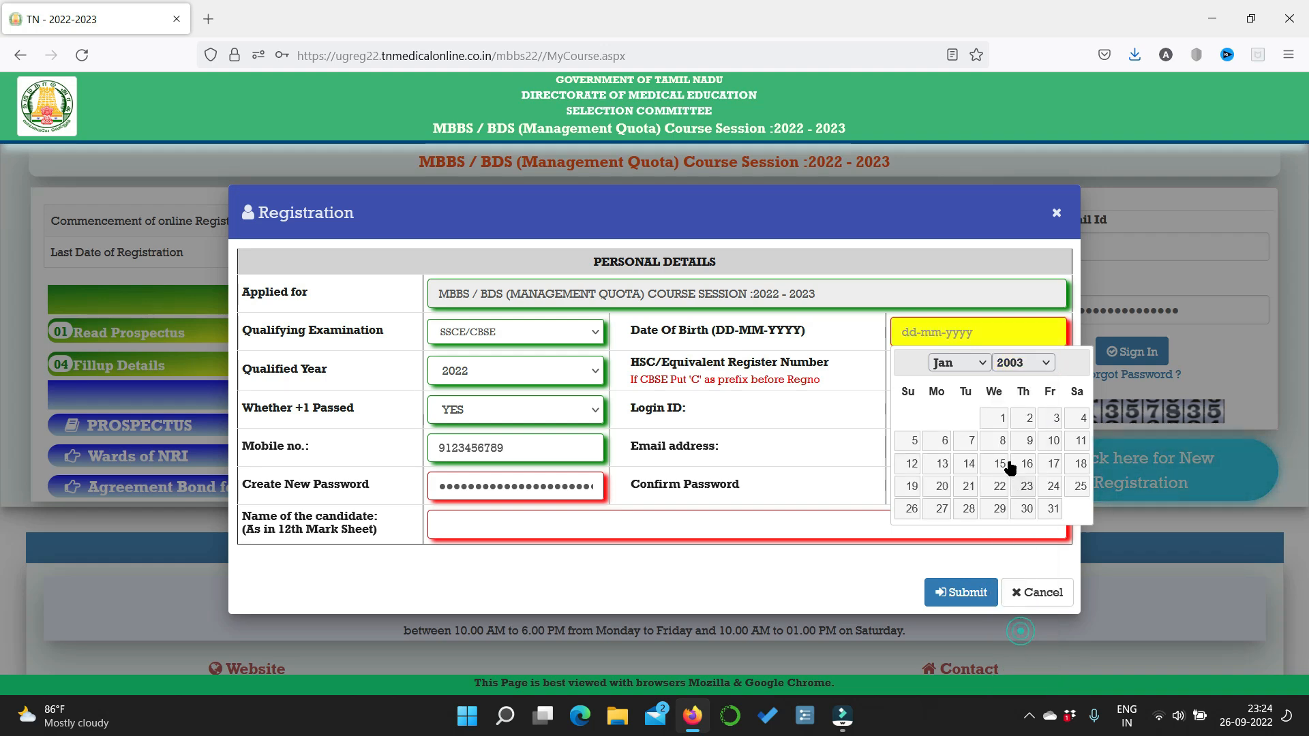
pyautogui.click(997, 418)
pyautogui.click(927, 380)
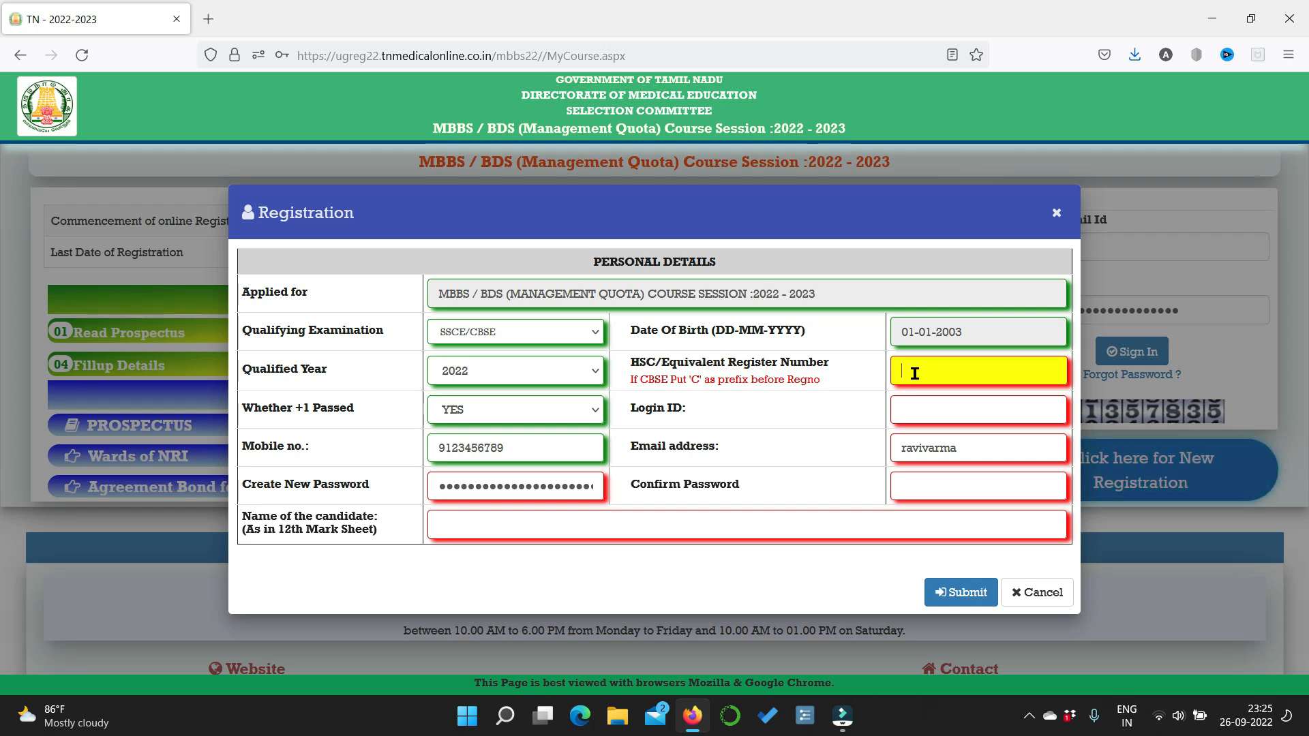
# Fill the HSC register number from the autofill suggestion.
pyautogui.write('C')
pyautogui.click(926, 394)
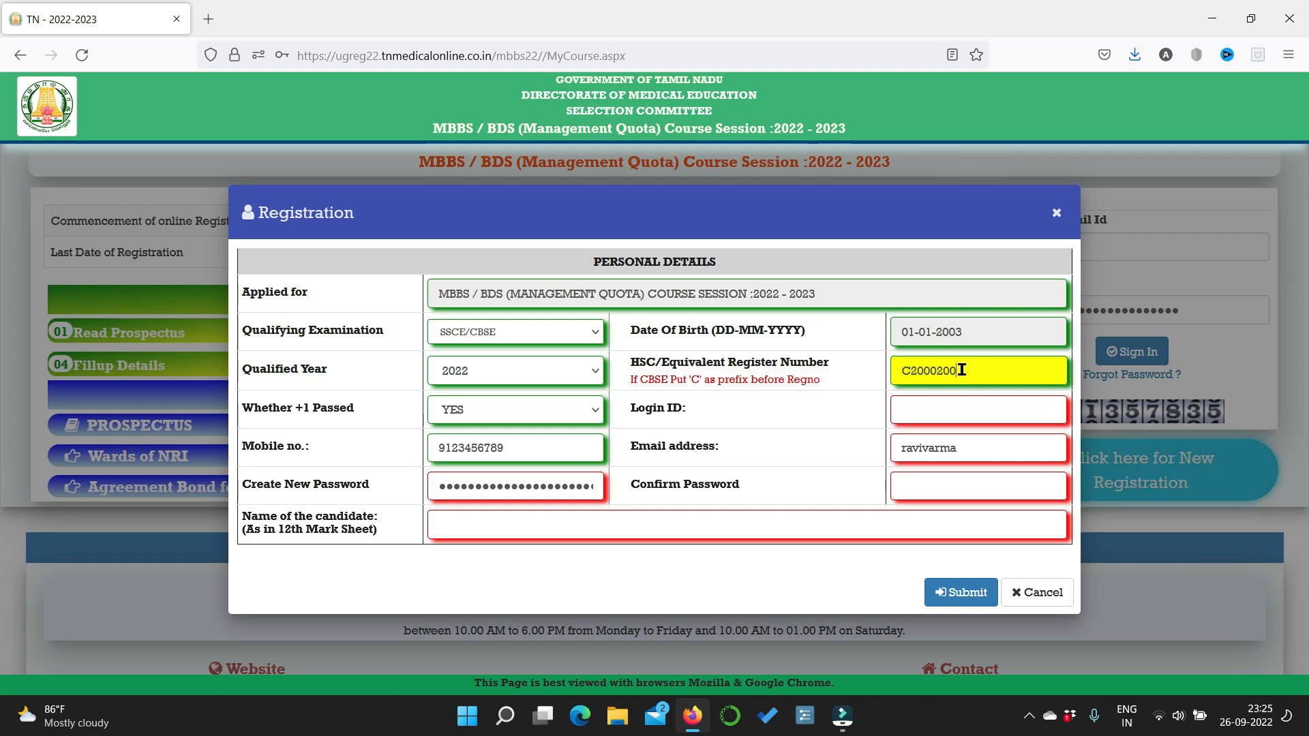
pyautogui.click(951, 408)
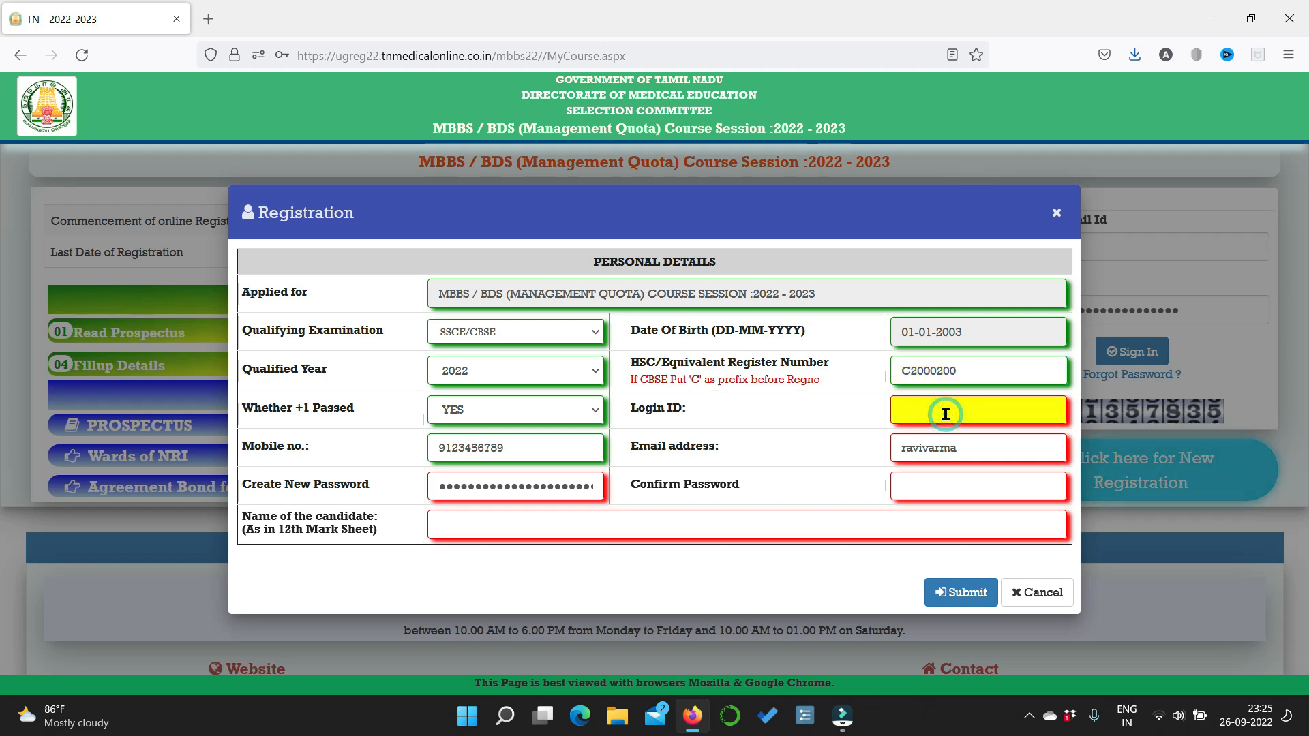
# Enter the login ID from its suggestion and type the e-mail address.
pyautogui.click(961, 448)
pyautogui.moveTo(962, 448); pyautogui.dragTo(892, 450)
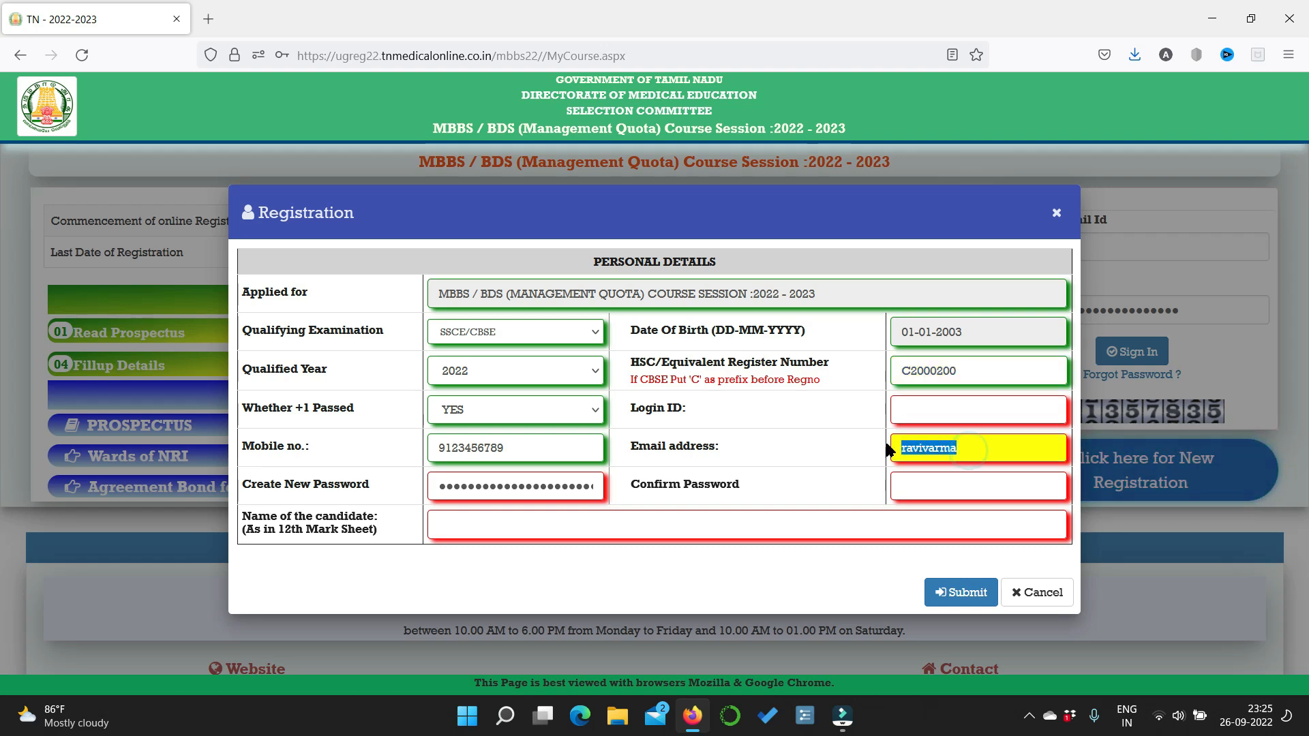
pyautogui.click(919, 408)
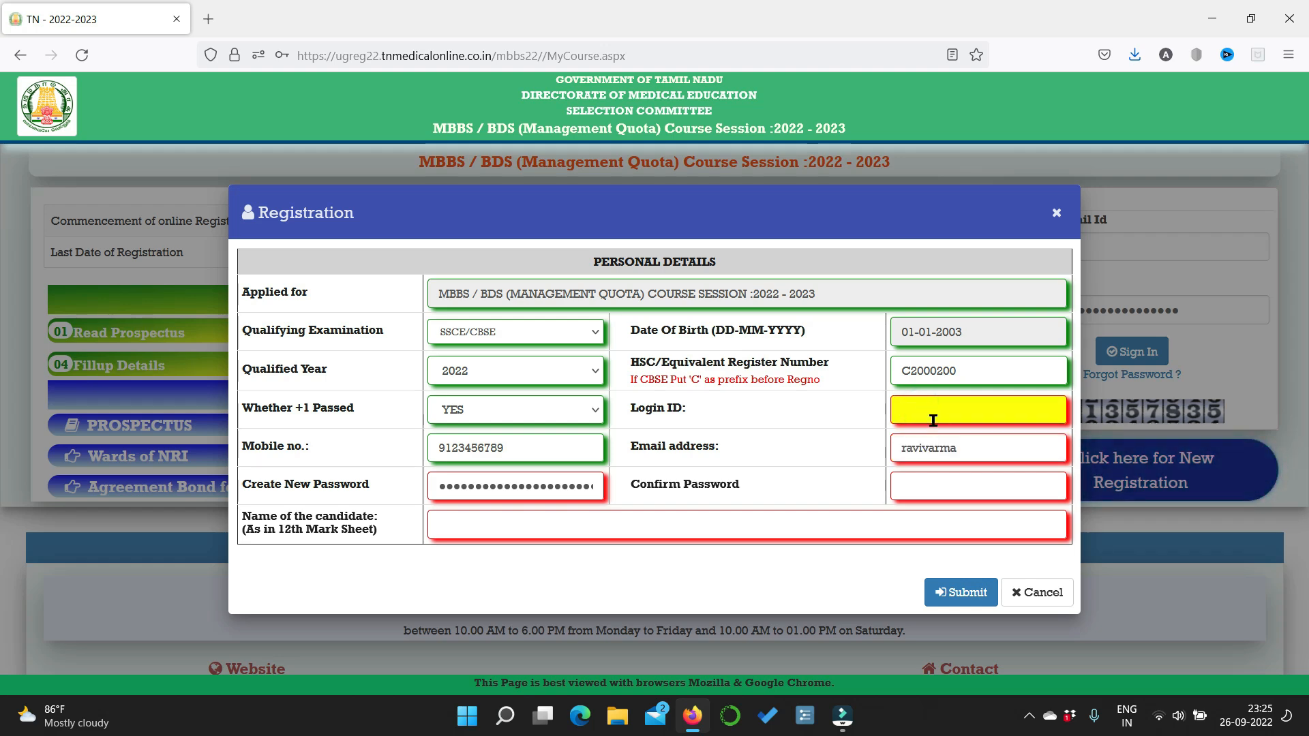
pyautogui.press('Tab')
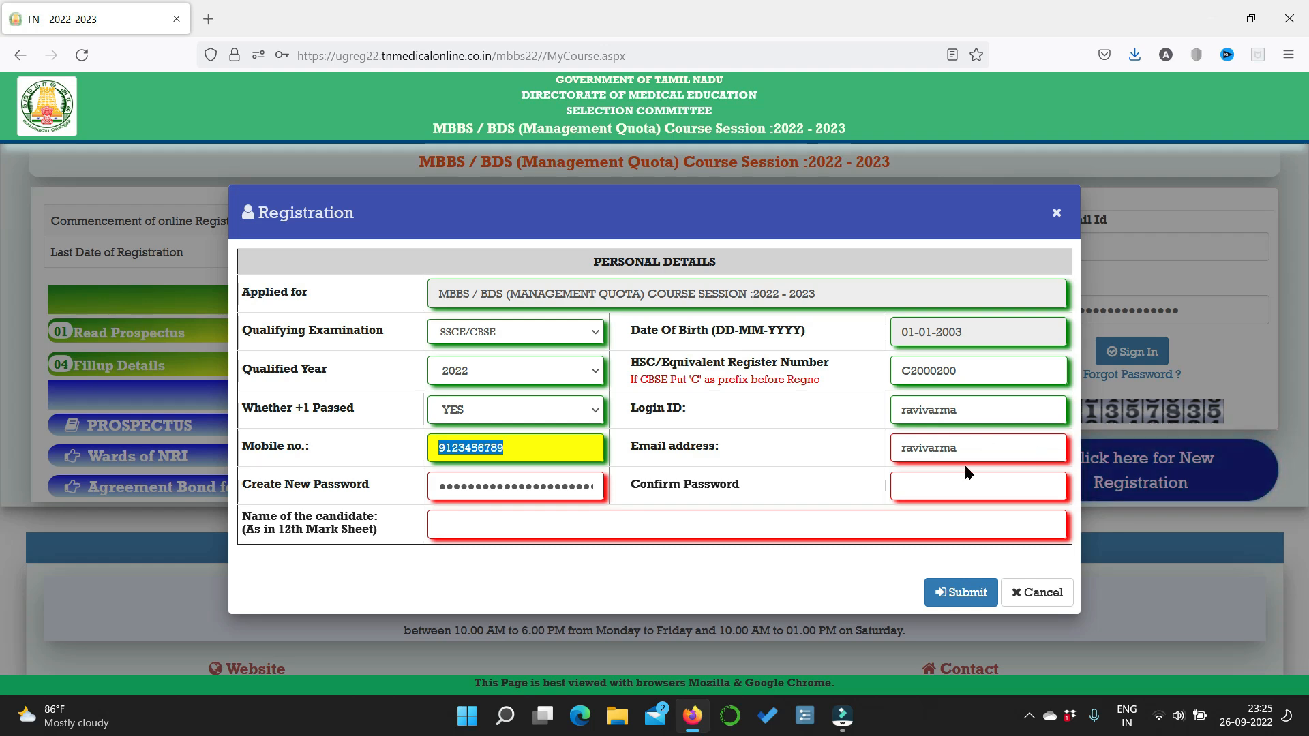
pyautogui.press('Tab')
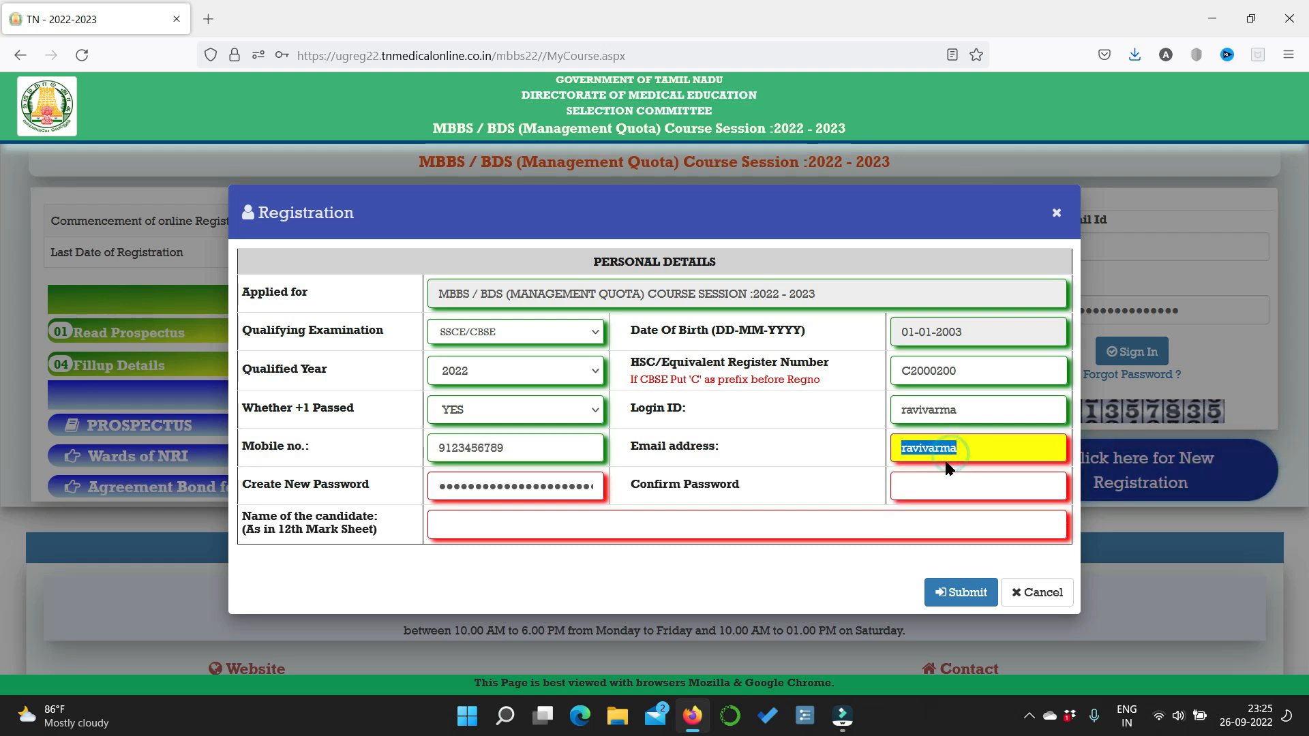
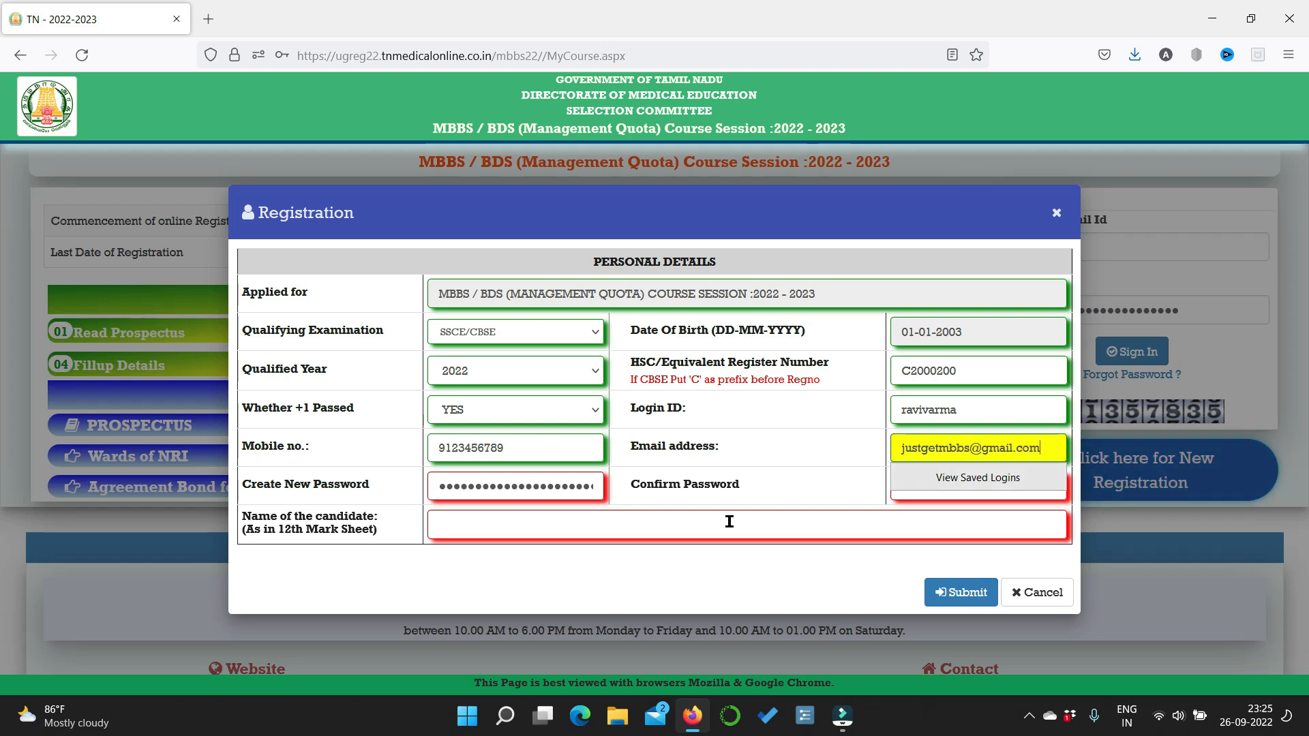
# Set the new password and fill the candidate name from the autofill suggestion.
pyautogui.click(497, 488)
pyautogui.doubleClick(498, 488)
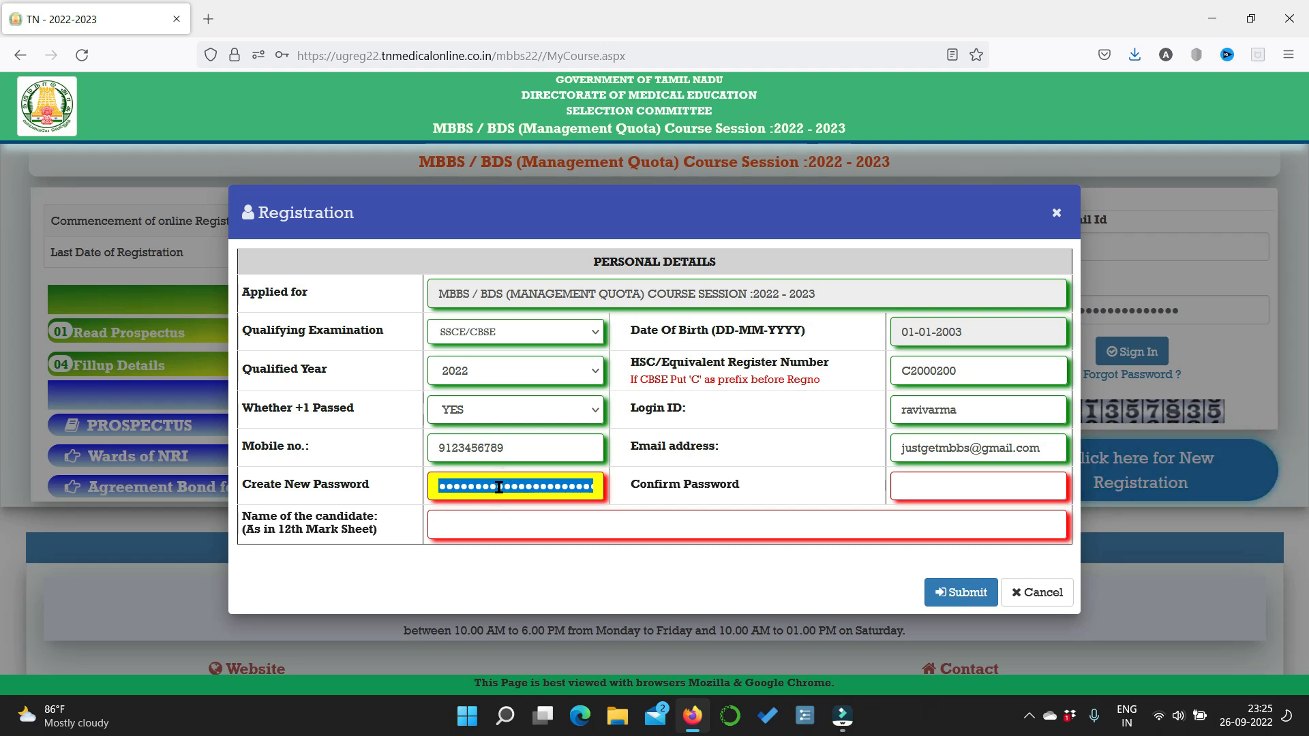
pyautogui.write('•')
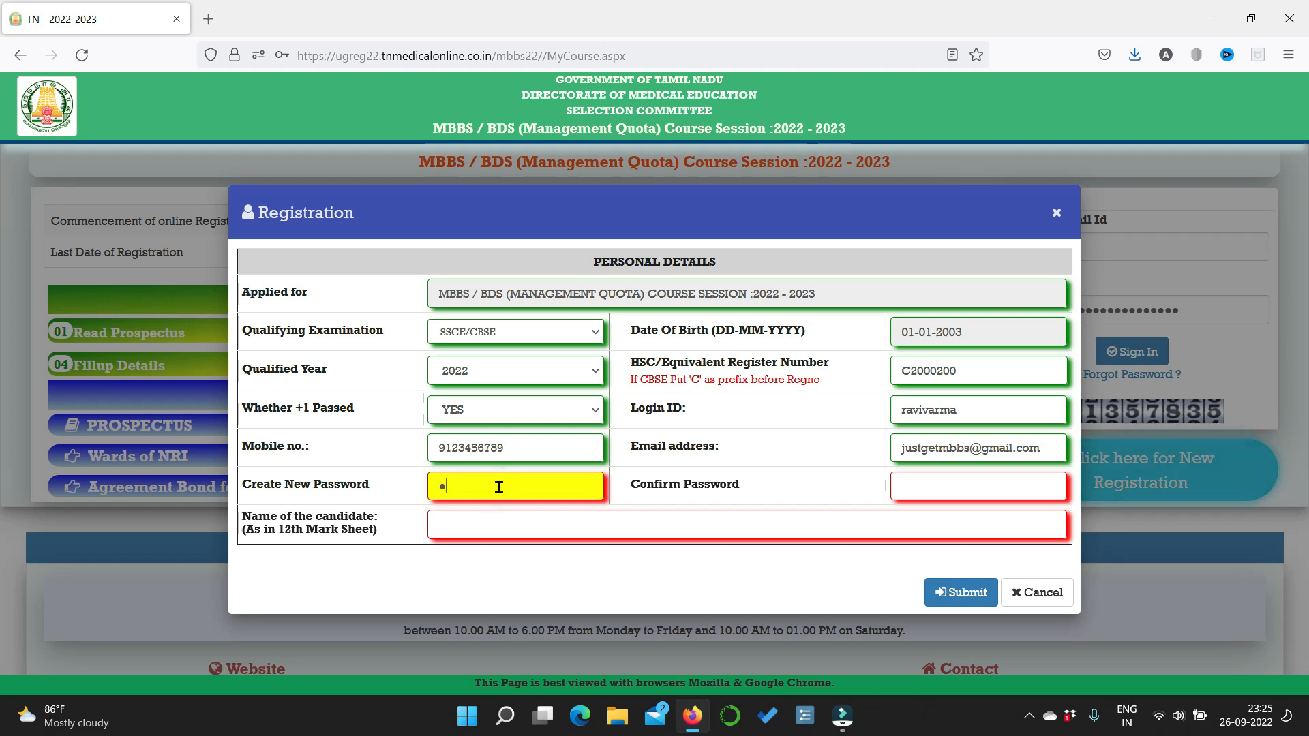
pyautogui.click(851, 523)
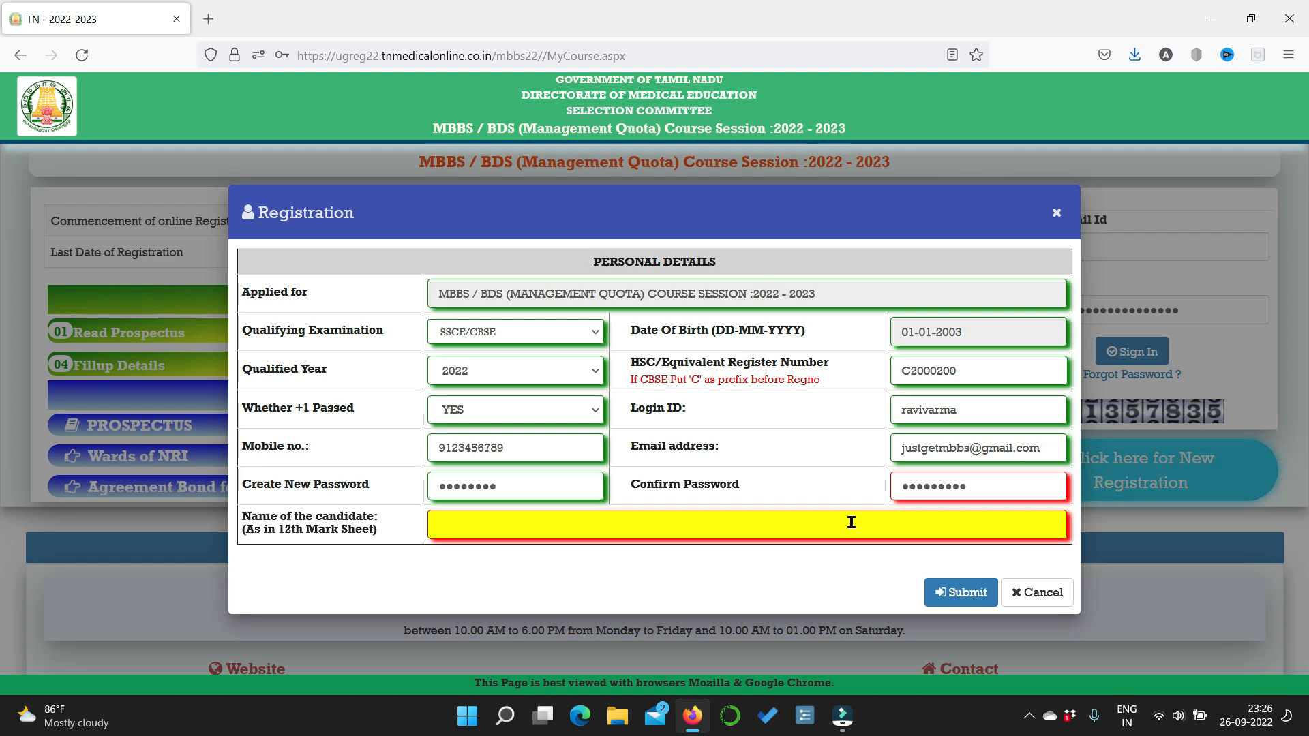
pyautogui.write('RA')
pyautogui.press('Down')
pyautogui.press('Tab')
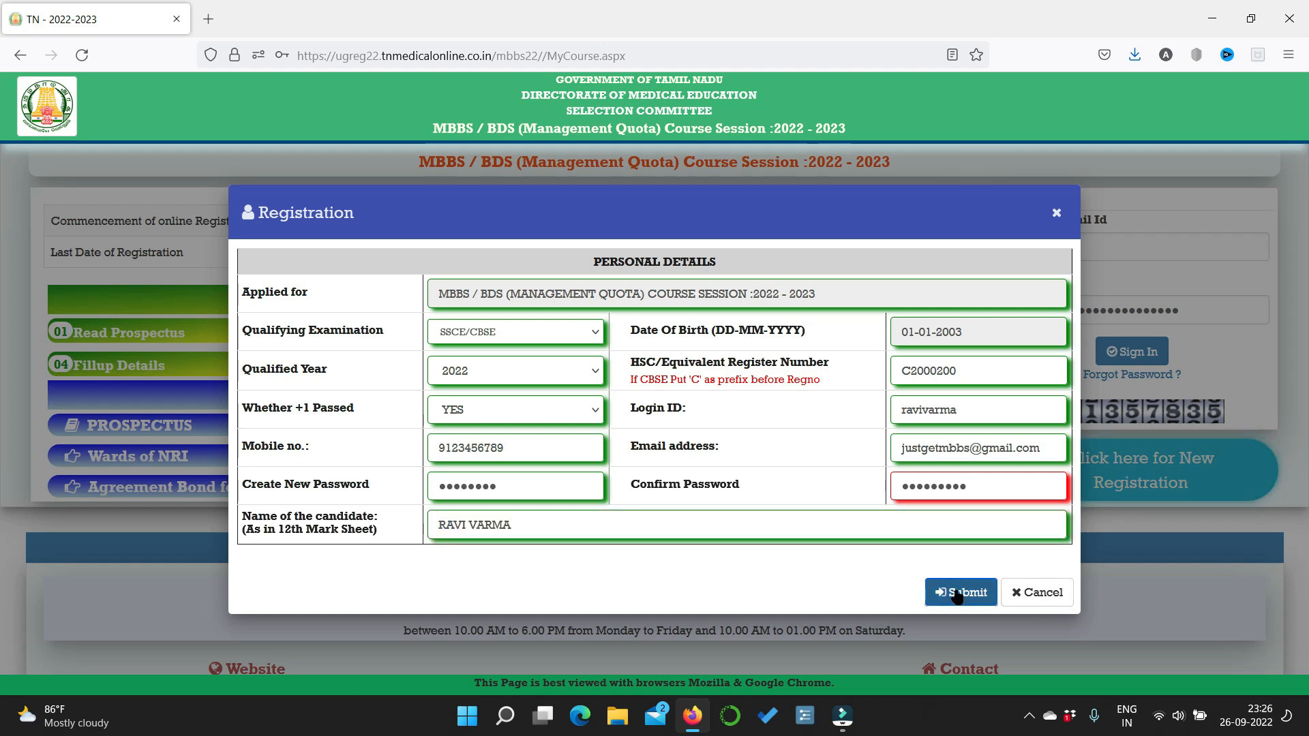
# Correct the login ID after the submit attempt reports a login-length error.
pyautogui.click(979, 416)
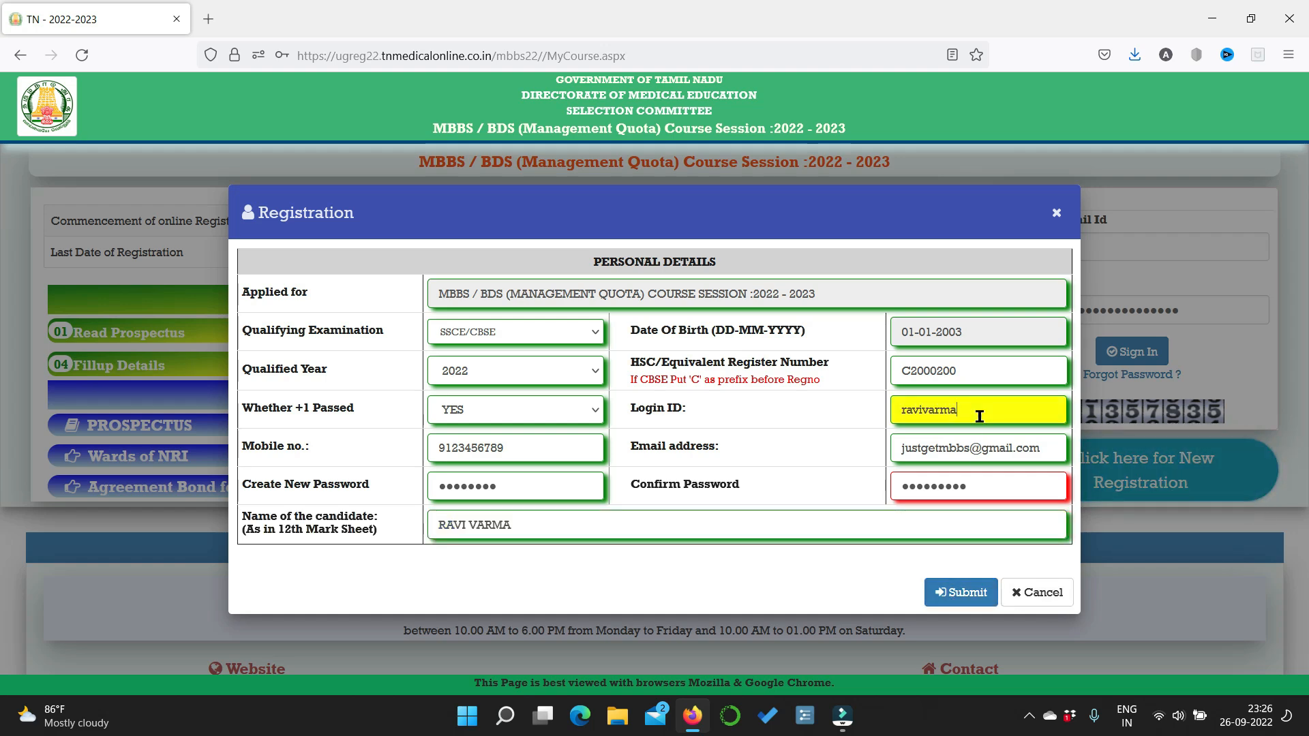
pyautogui.press('BackSpace')
pyautogui.press('BackSpace')
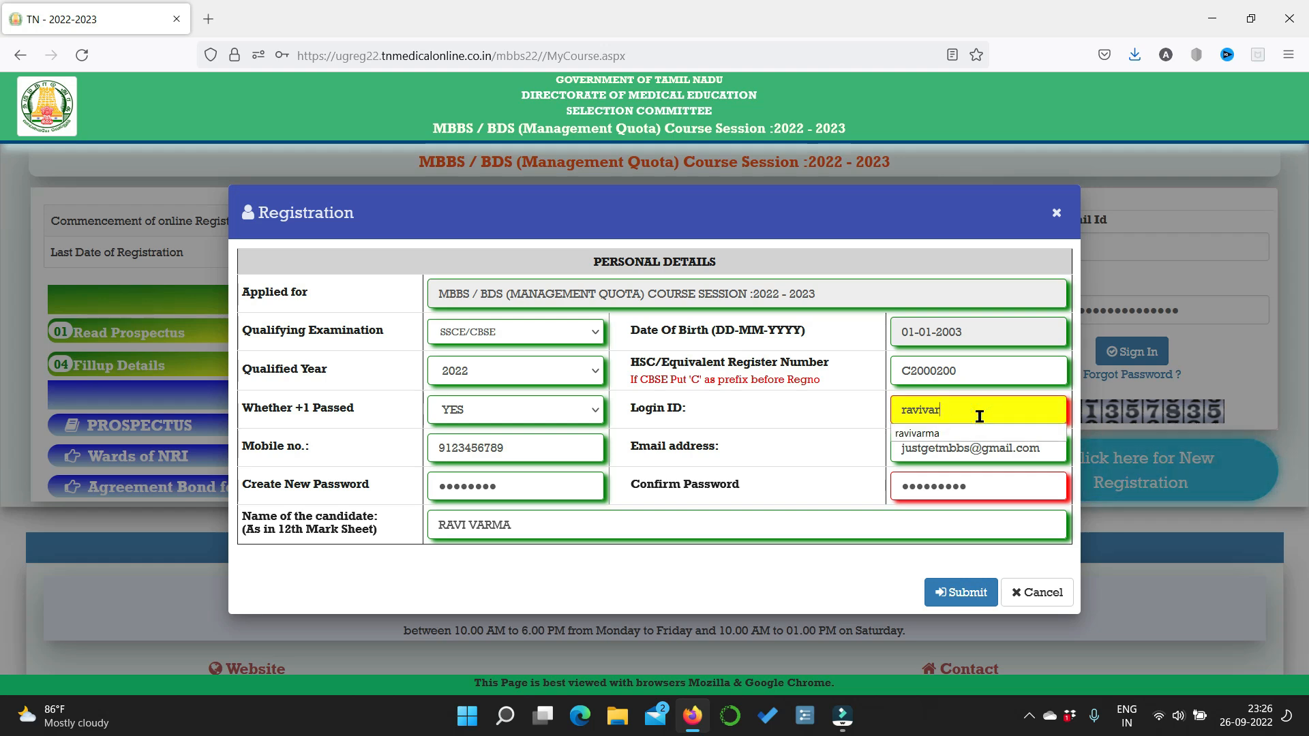
pyautogui.click(961, 592)
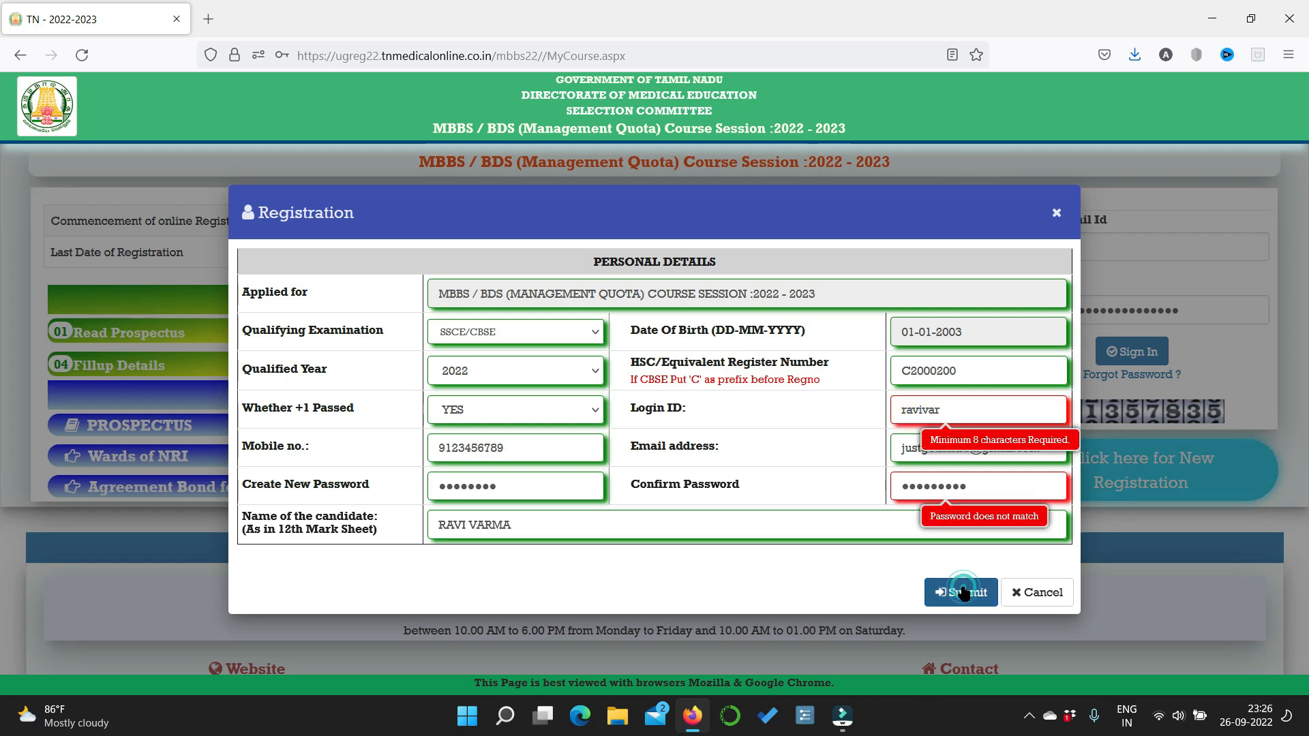
pyautogui.click(982, 408)
pyautogui.write('ma')
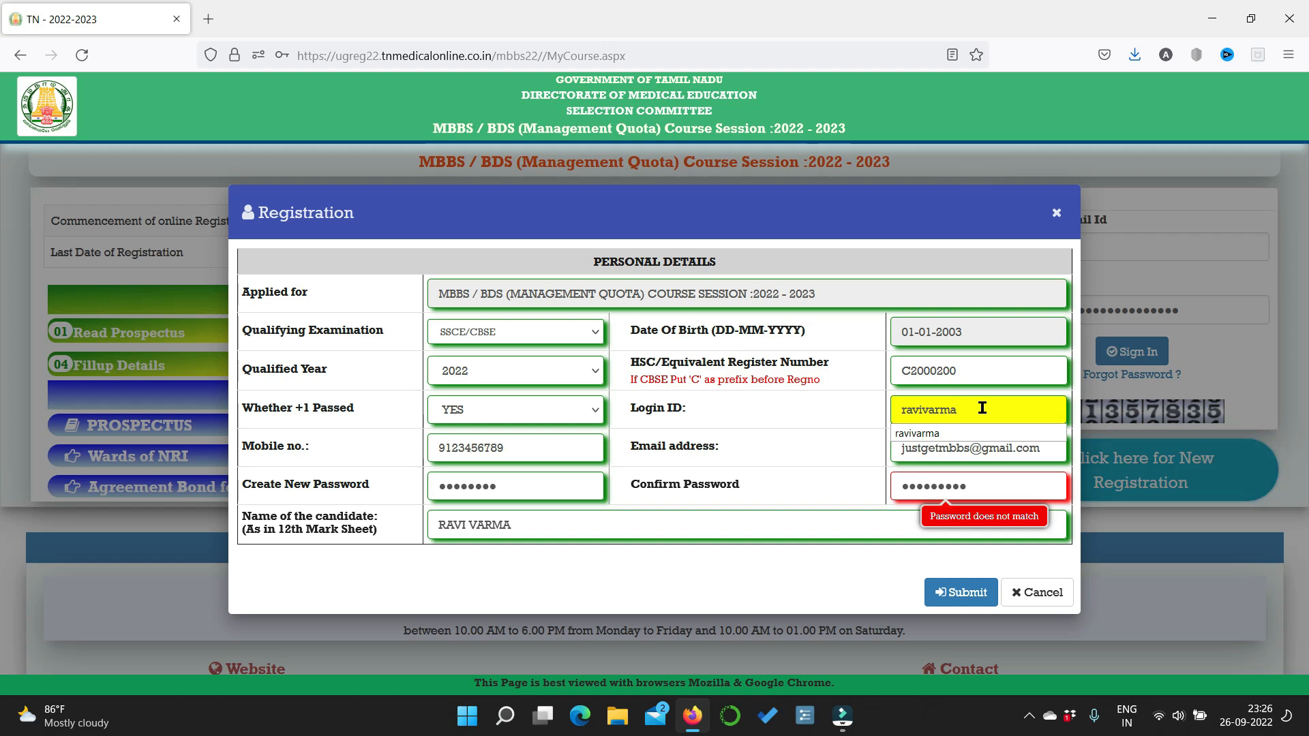
# Retype the new password and confirm password so they match.
pyautogui.click(538, 488)
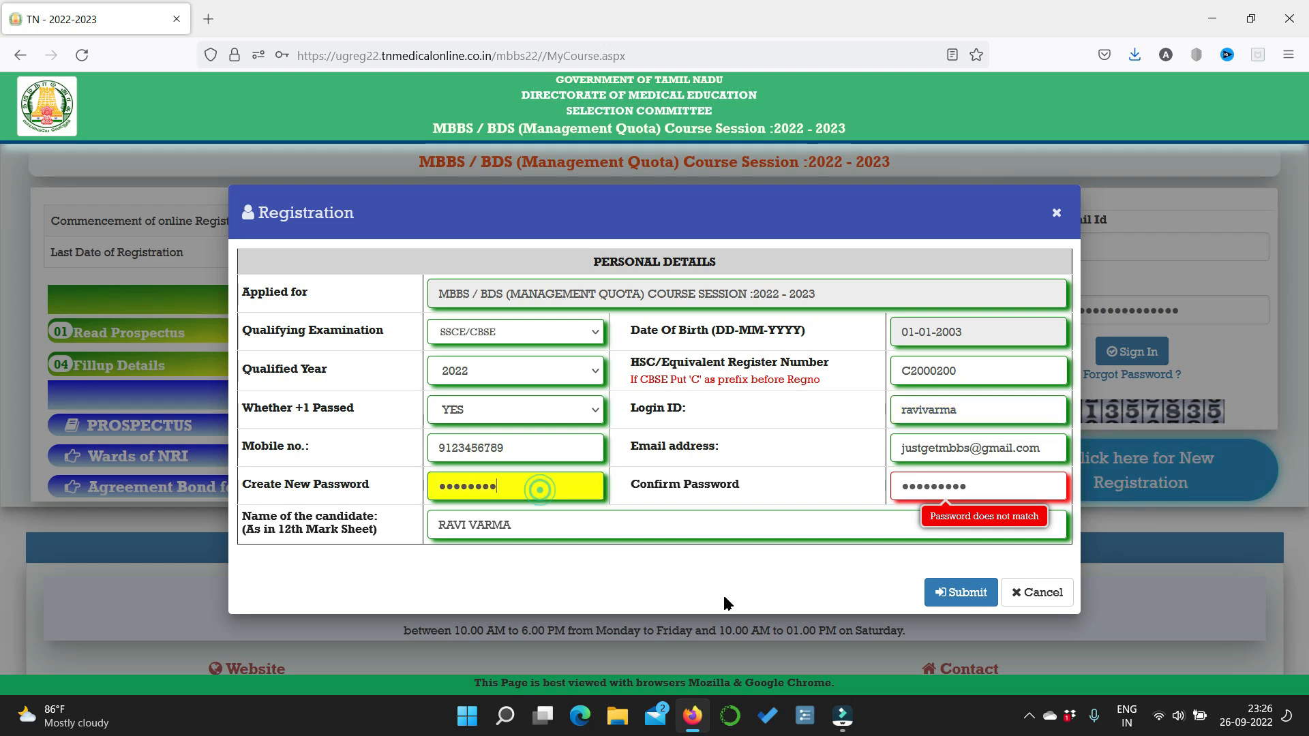
pyautogui.press('BackSpace')
pyautogui.press('BackSpace')
pyautogui.press('BackSpace')
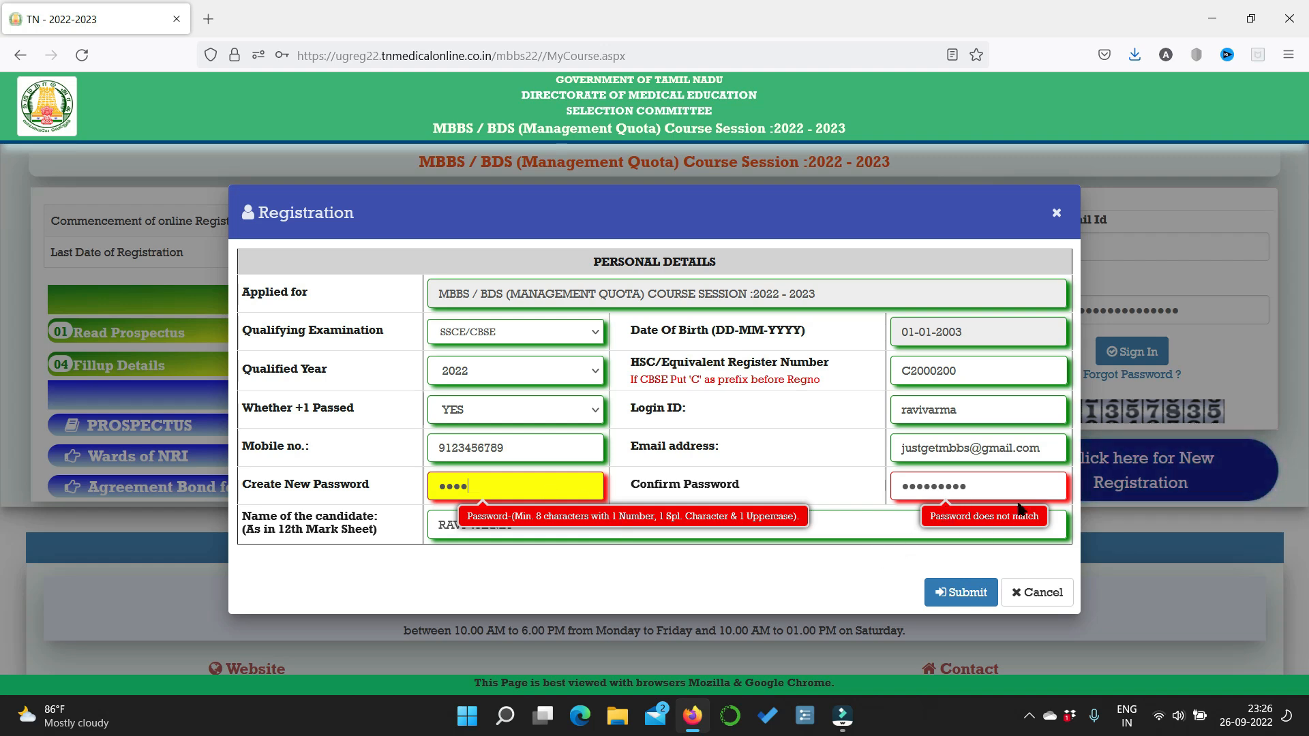
pyautogui.doubleClick(526, 485)
pyautogui.write('•')
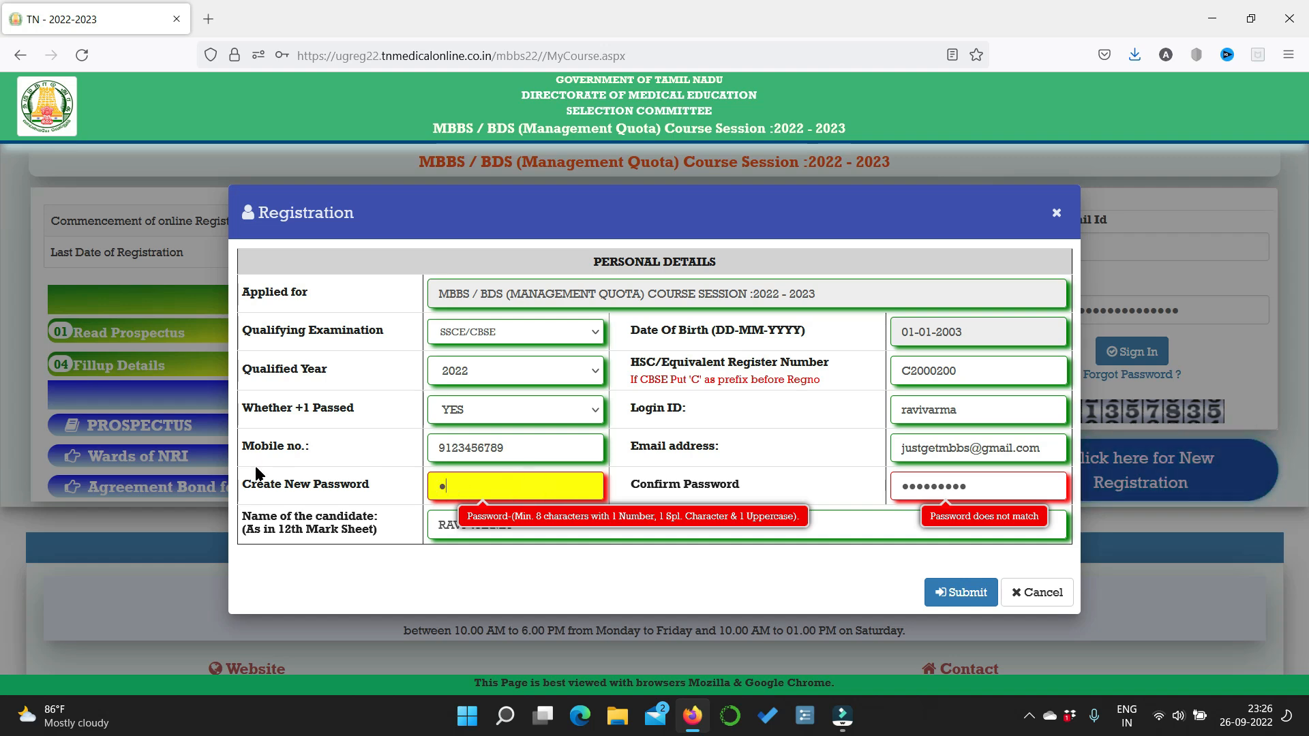
pyautogui.moveTo(989, 491); pyautogui.dragTo(795, 472)
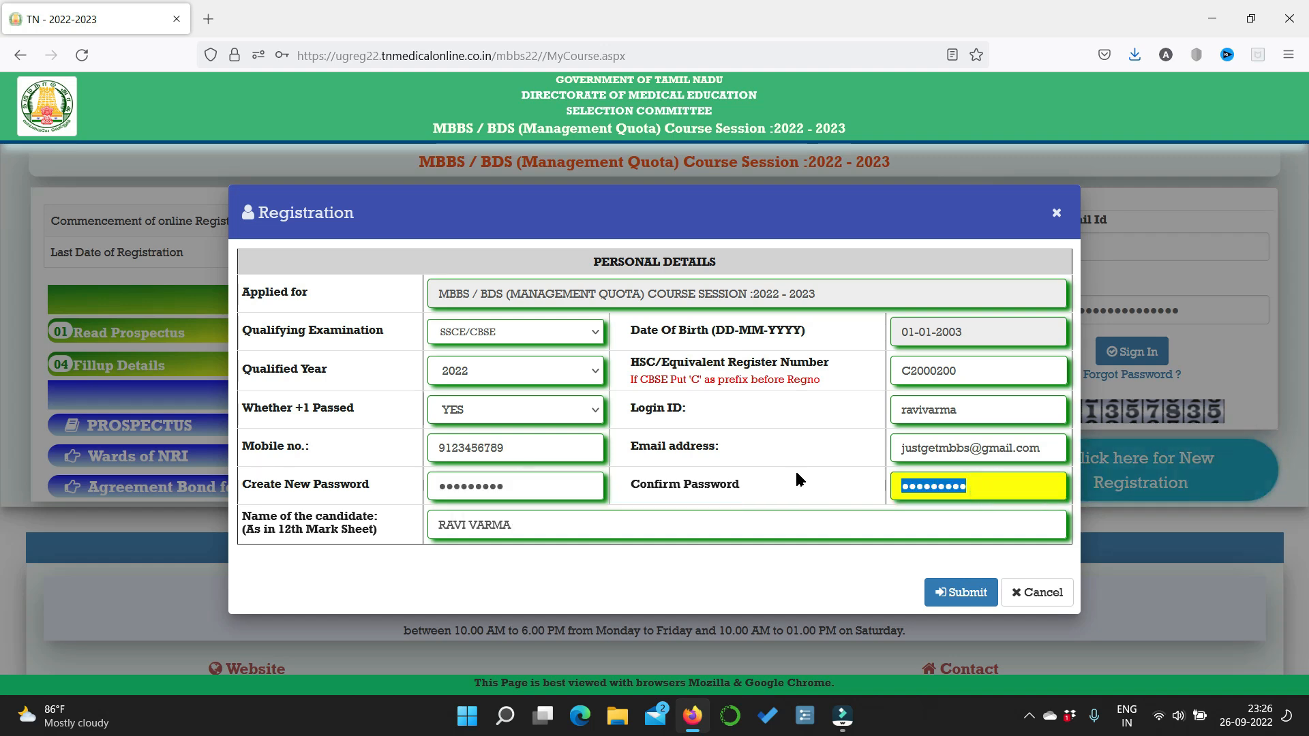
pyautogui.write('•')
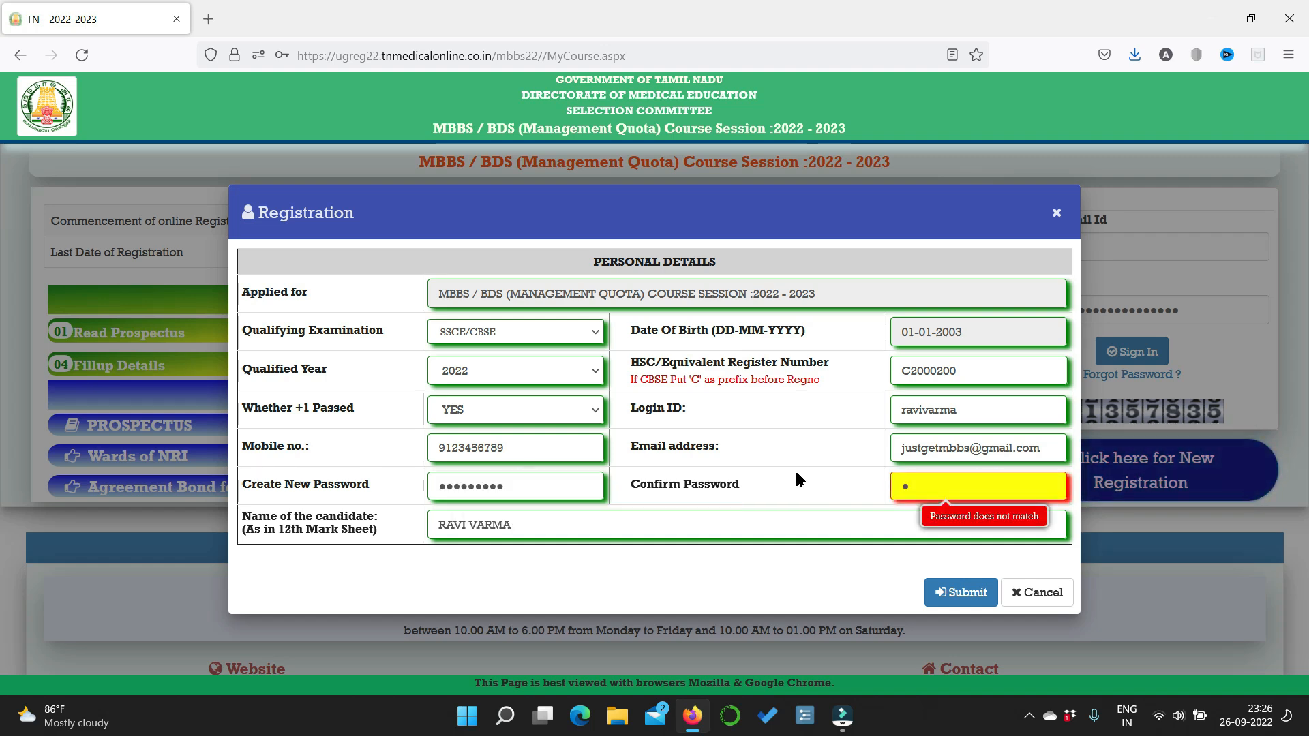
pyautogui.write('••••••••')
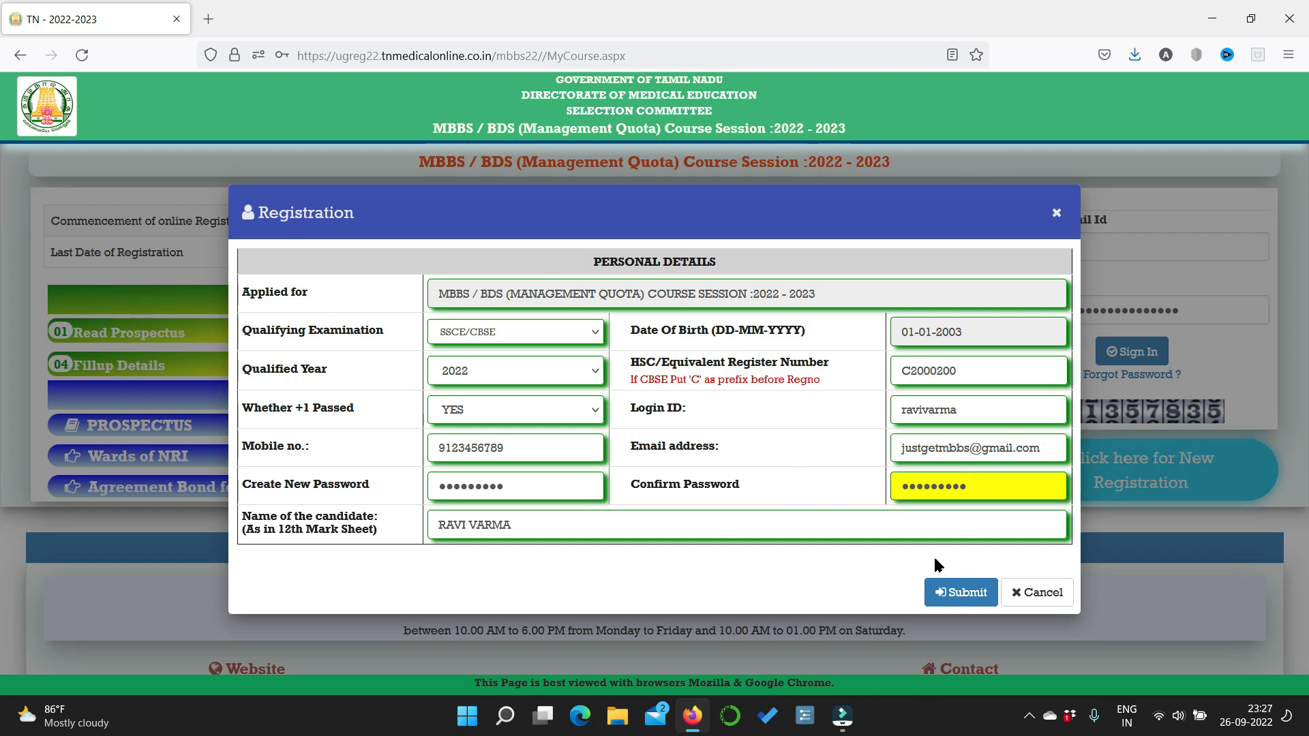
# Submit the registration, verify it with the mobile OTP, and acknowledge 'Account created successfully'.
pyautogui.click(965, 592)
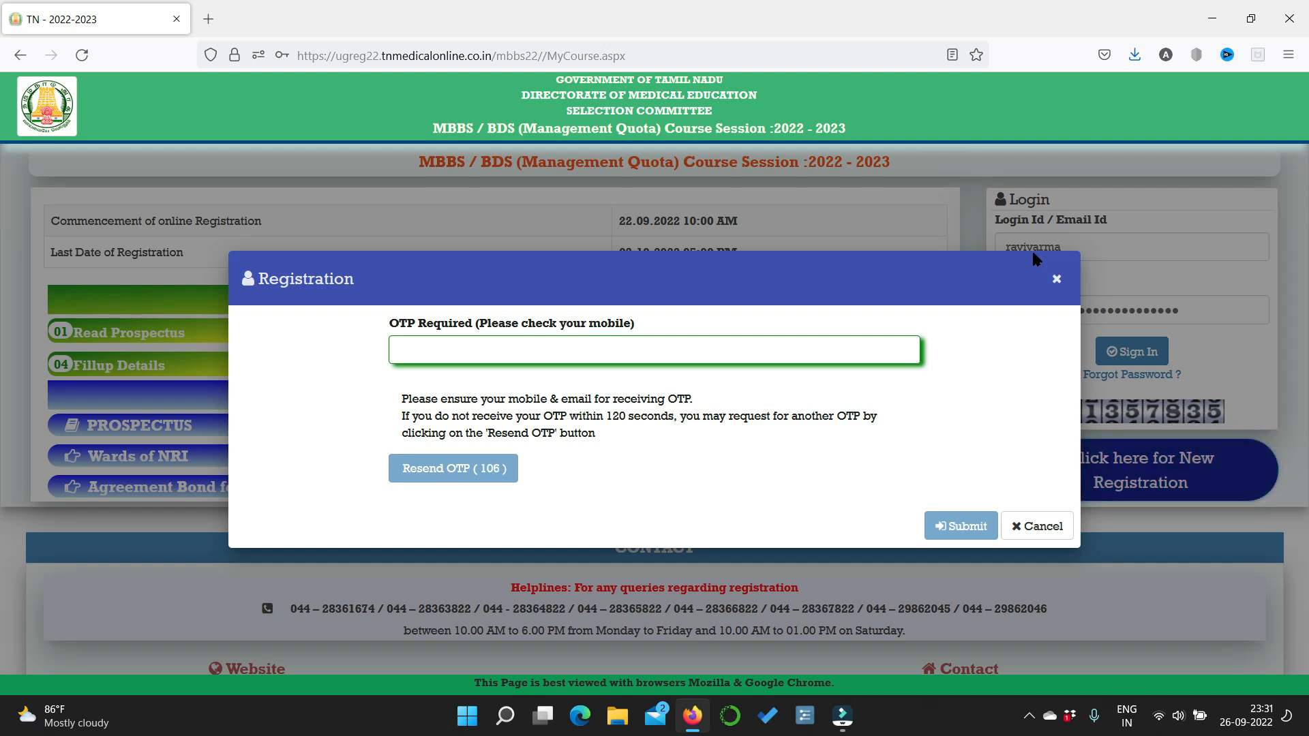
pyautogui.click(829, 349)
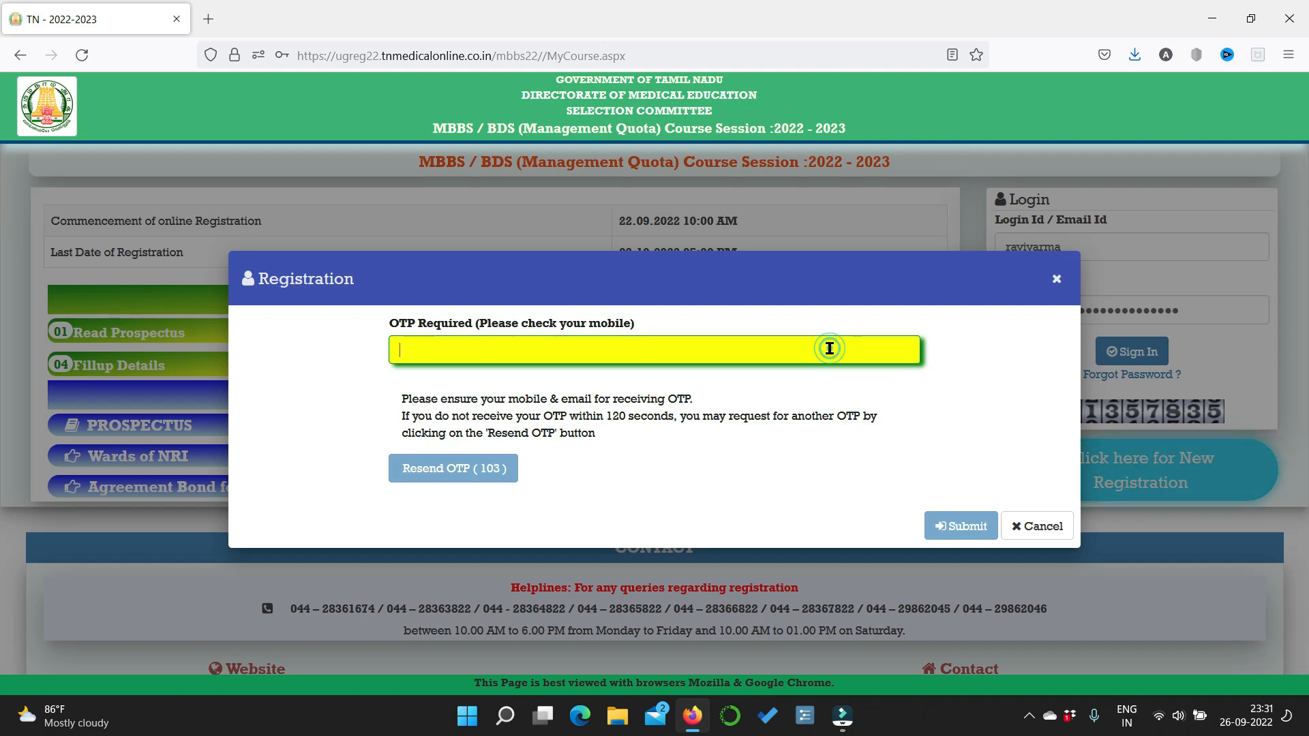
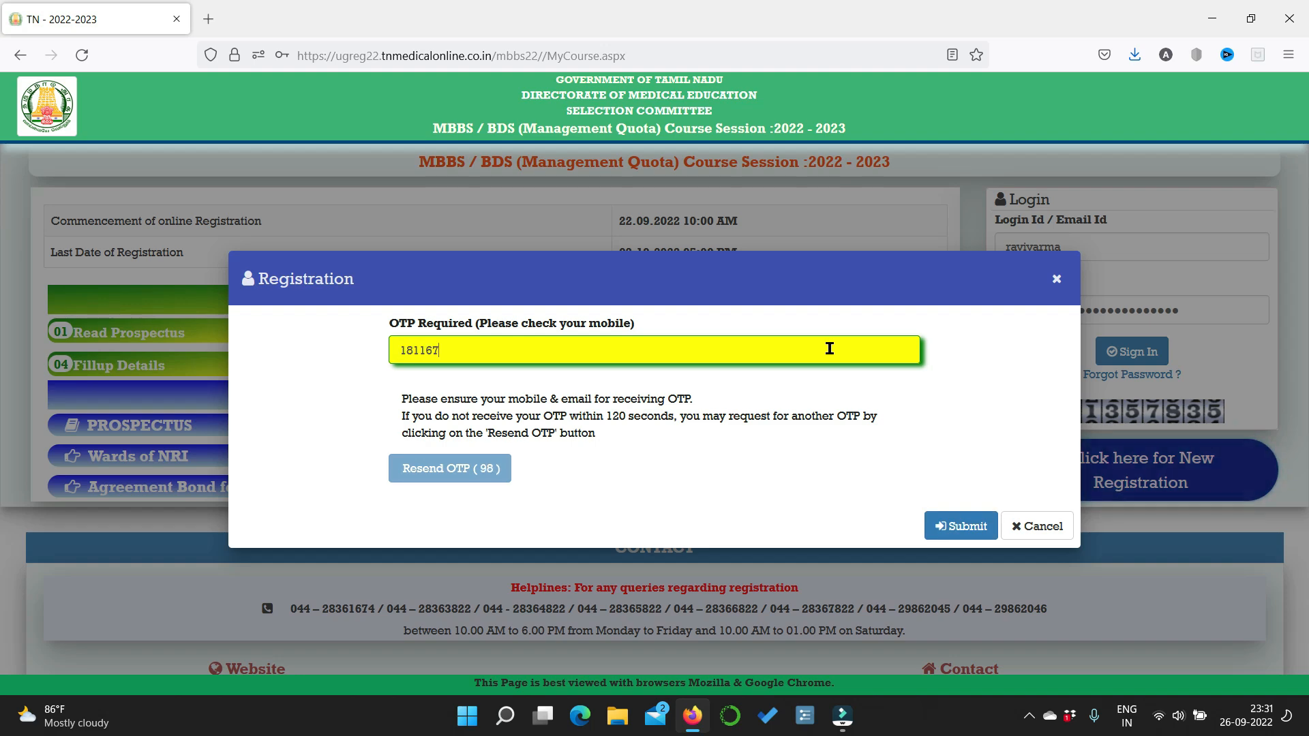
pyautogui.click(955, 525)
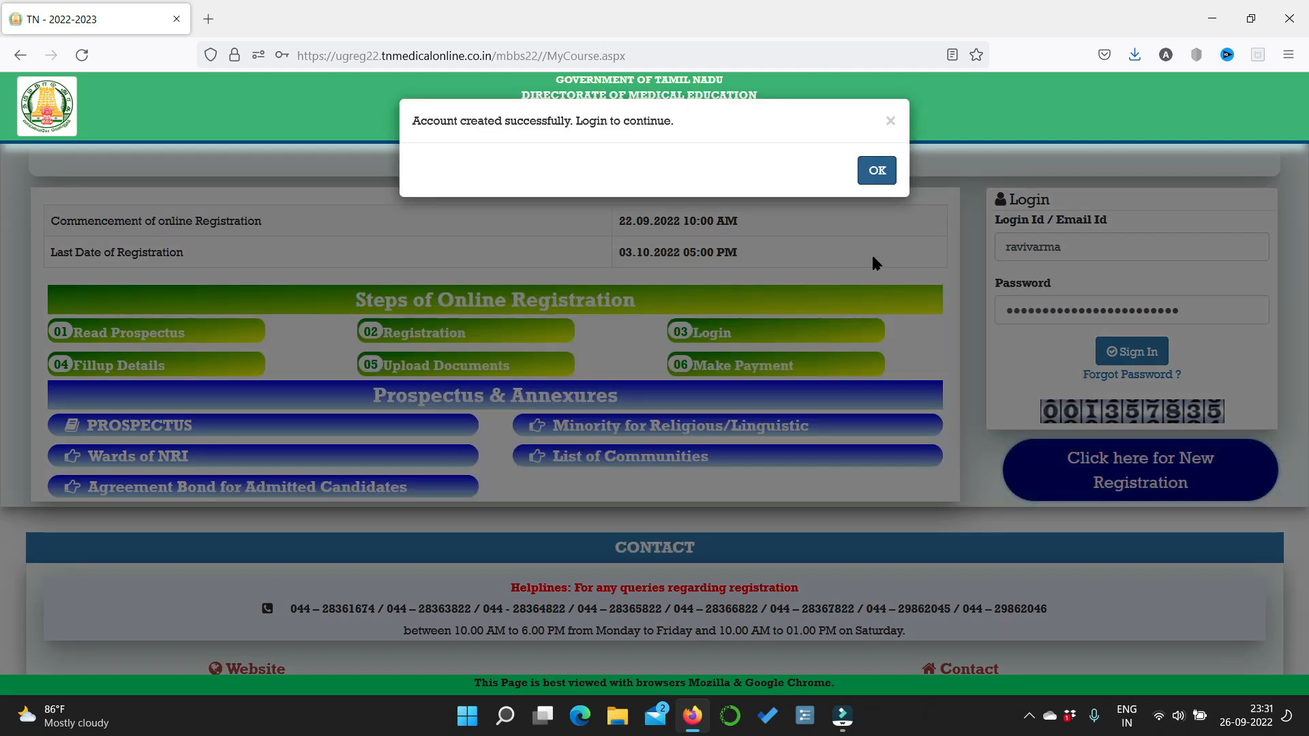
pyautogui.click(876, 167)
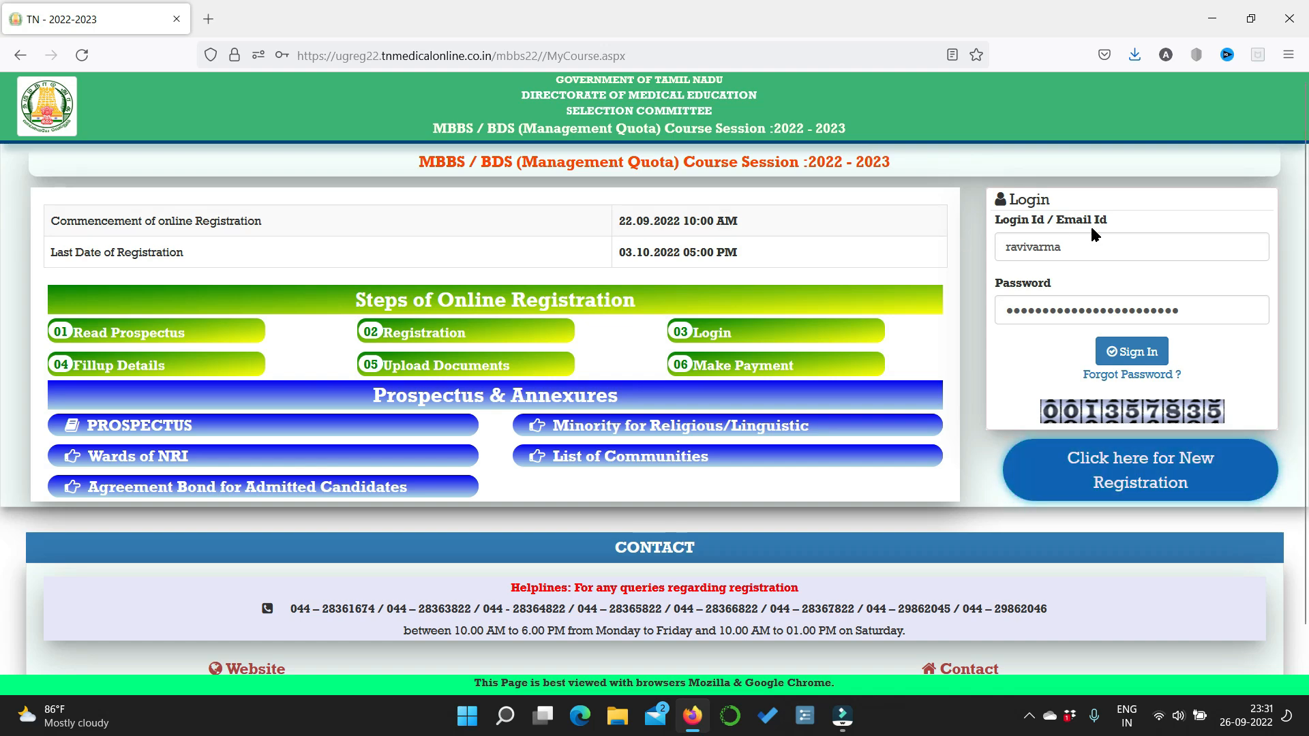
# Try signing in with the saved login details and dismiss the incorrect-login warning.
pyautogui.doubleClick(1202, 318)
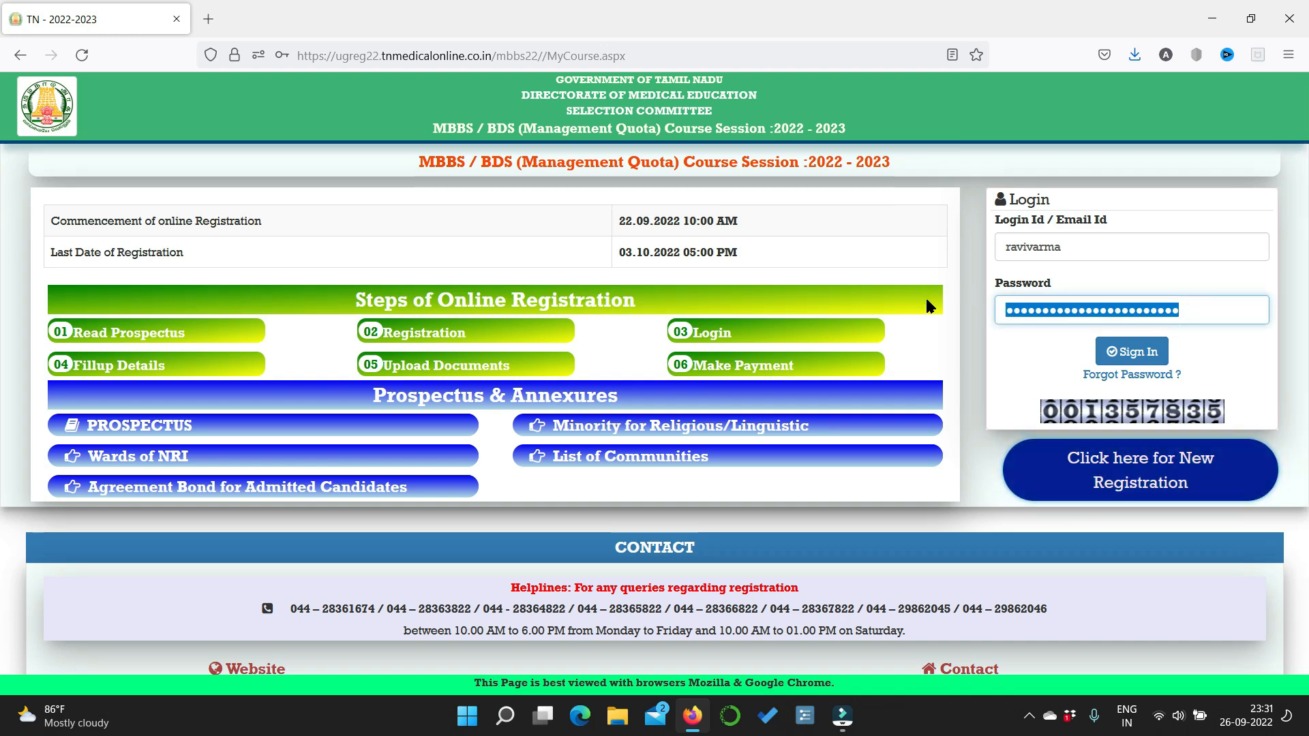
pyautogui.click(1130, 245)
pyautogui.click(1185, 293)
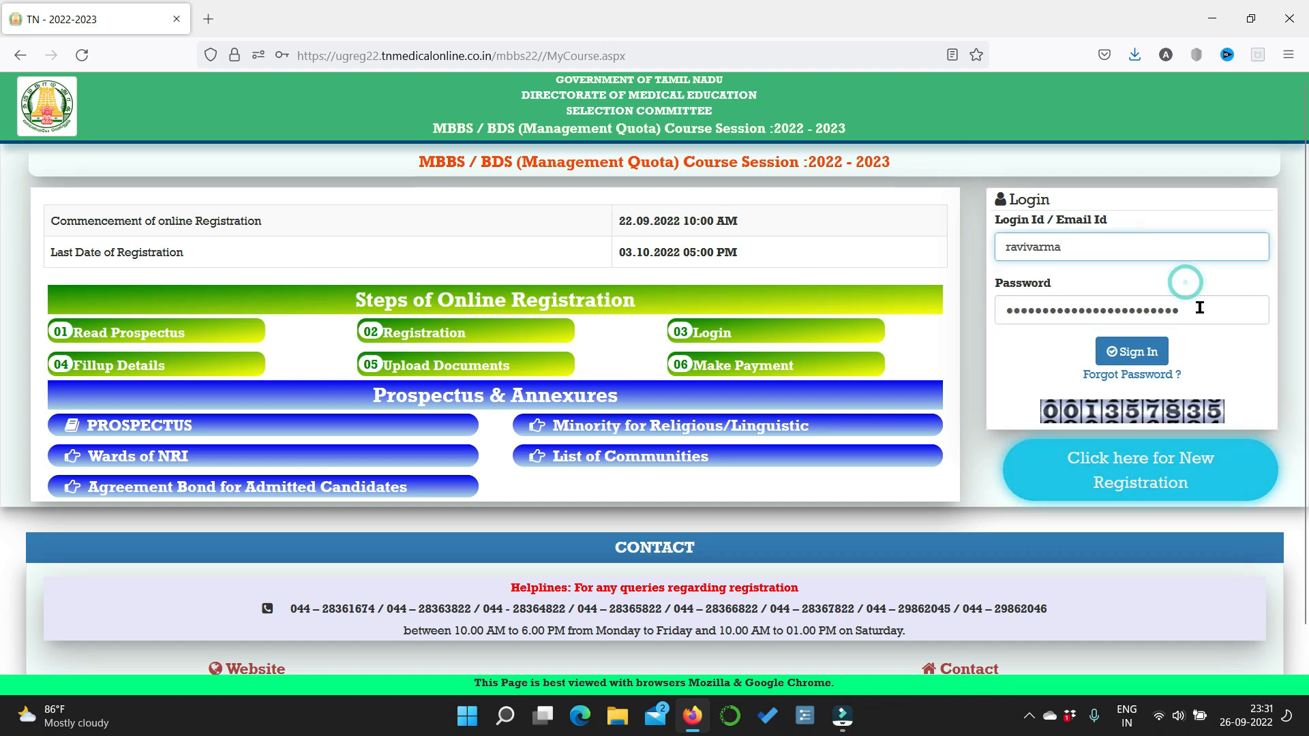
pyautogui.click(1143, 353)
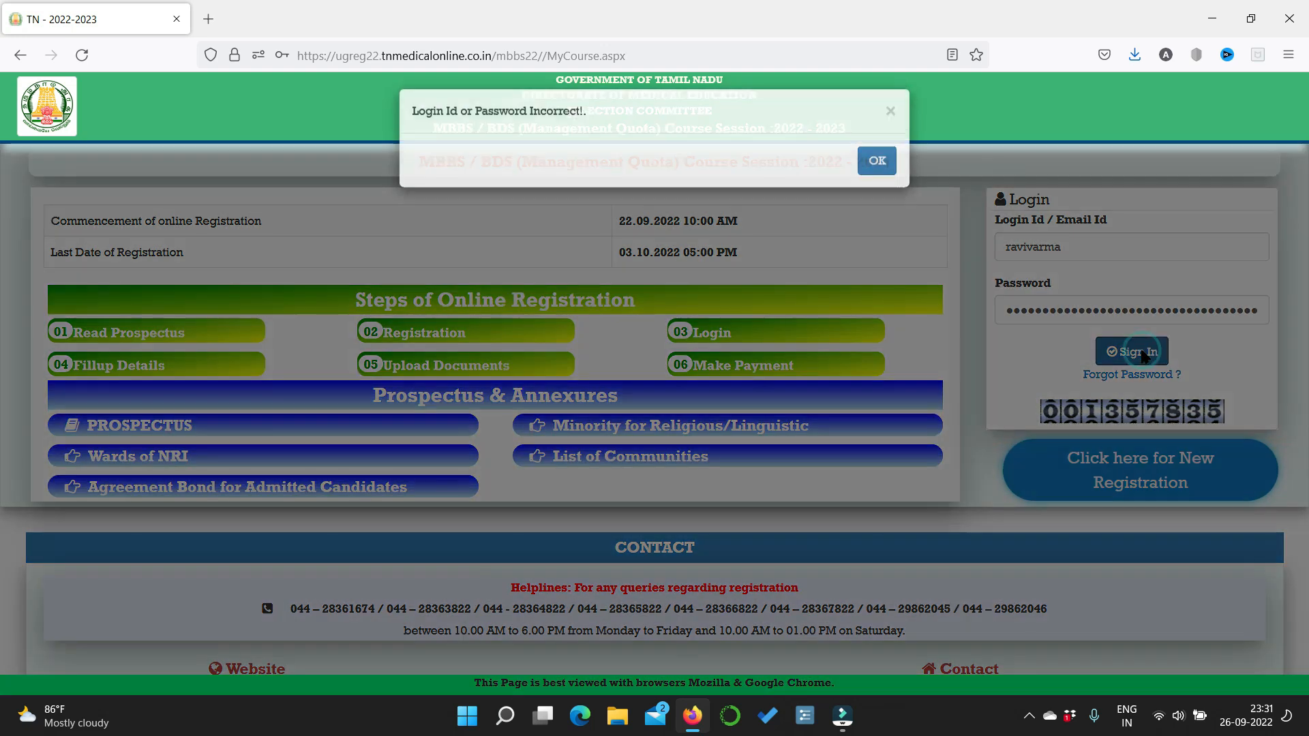
pyautogui.click(877, 162)
# Replace the password with the pasted correct one and sign in.
pyautogui.doubleClick(1151, 298)
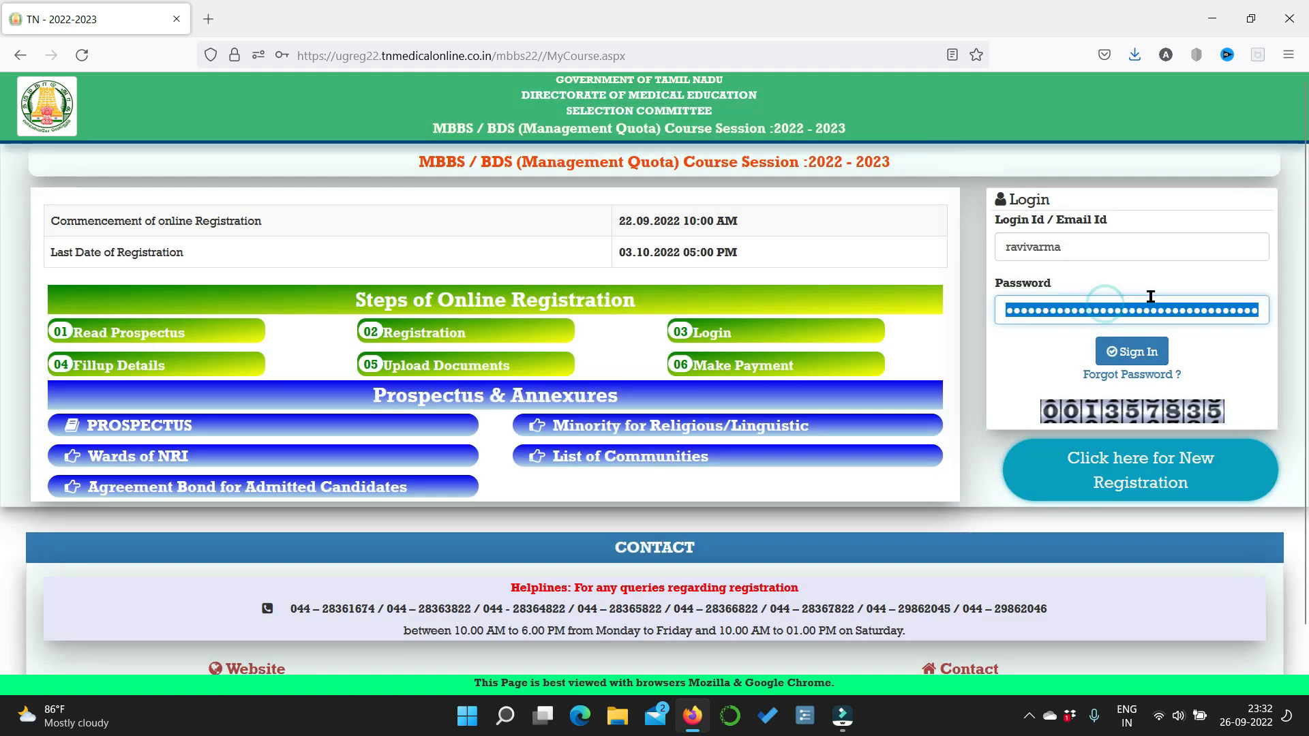
pyautogui.press('BackSpace')
pyautogui.hotkey('ctrl', 'v')
pyautogui.hotkey('ctrl', 'v')
pyautogui.click(1130, 355)
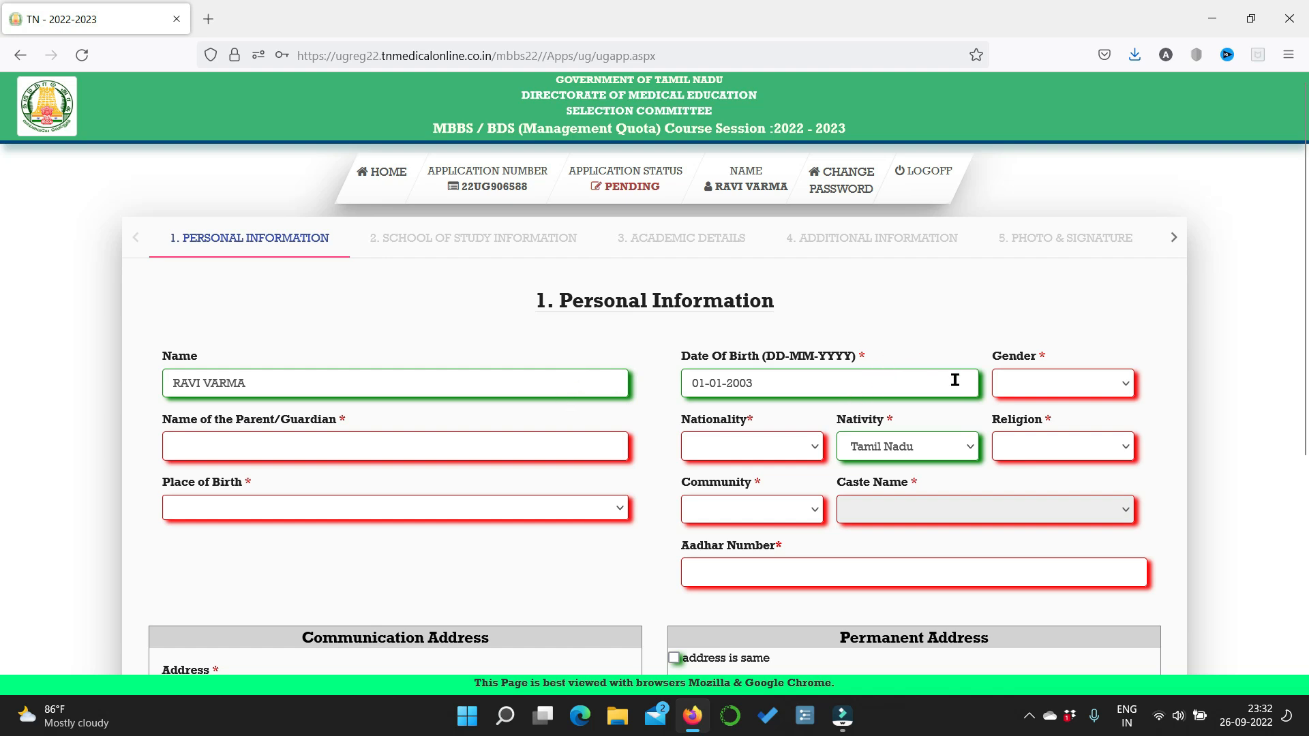
# Set gender Male, enter the parent/guardian name, and choose nationality Indian.
pyautogui.scroll(-1, 1129, 280)
pyautogui.click(1126, 293)
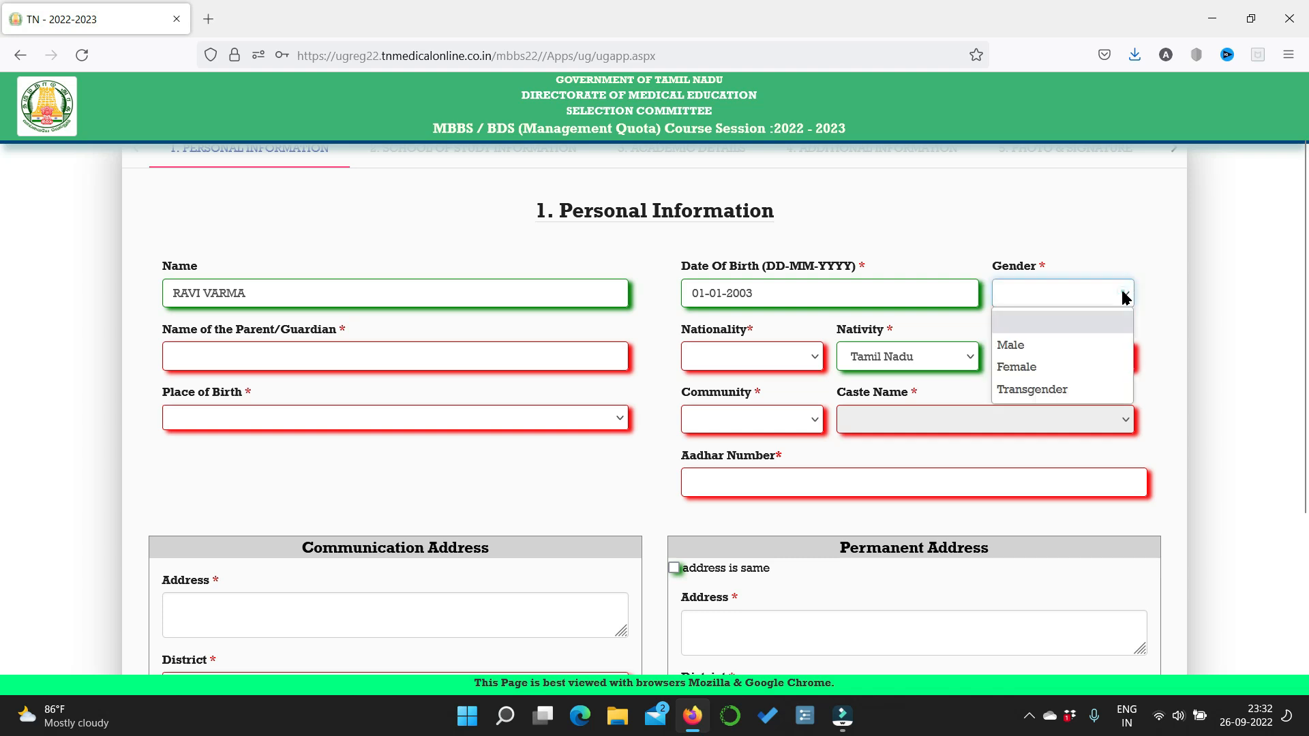
pyautogui.click(1066, 346)
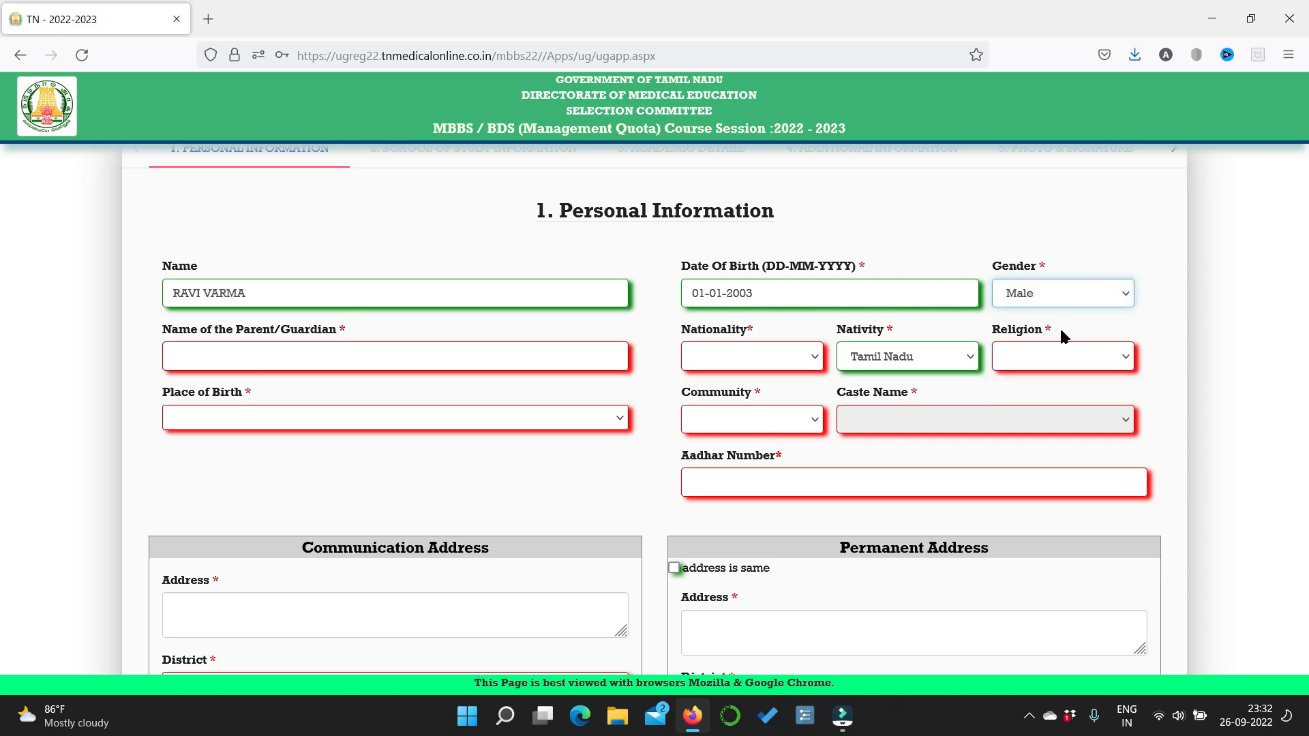
pyautogui.click(587, 356)
pyautogui.write('VARMA')
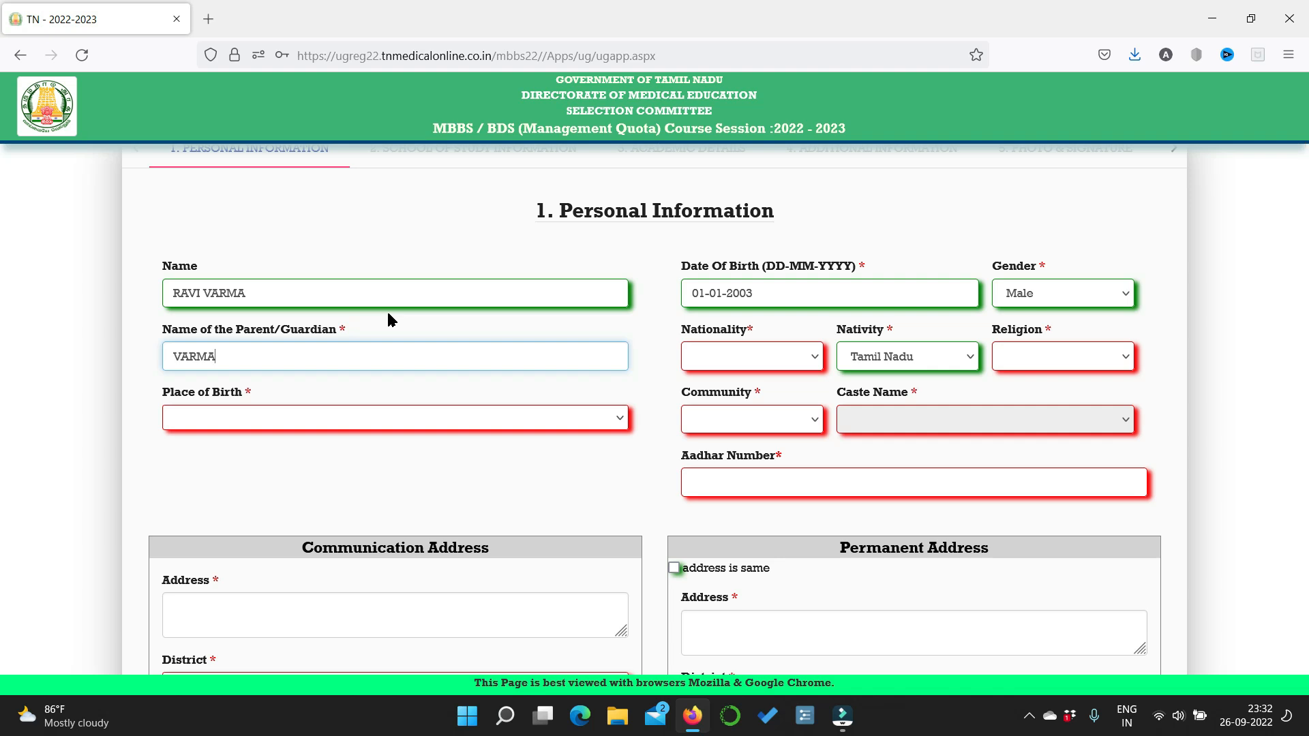
pyautogui.click(814, 359)
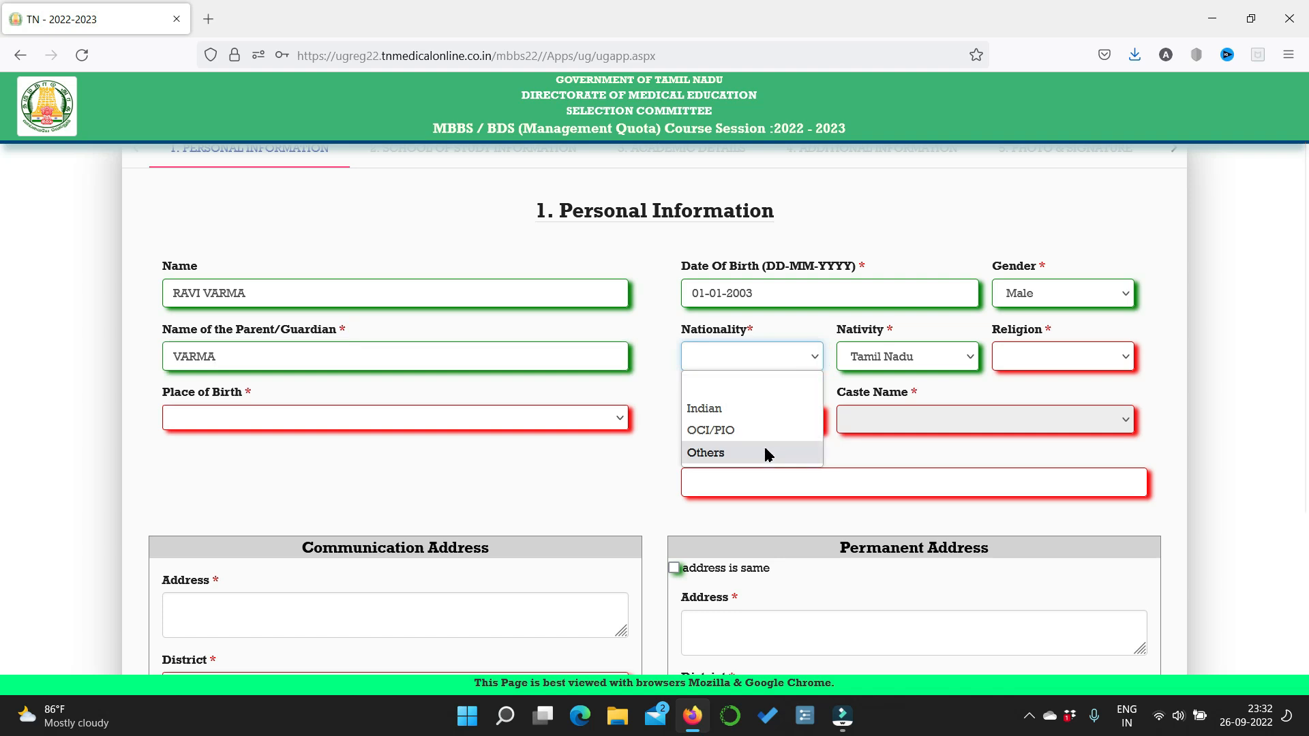
pyautogui.click(761, 407)
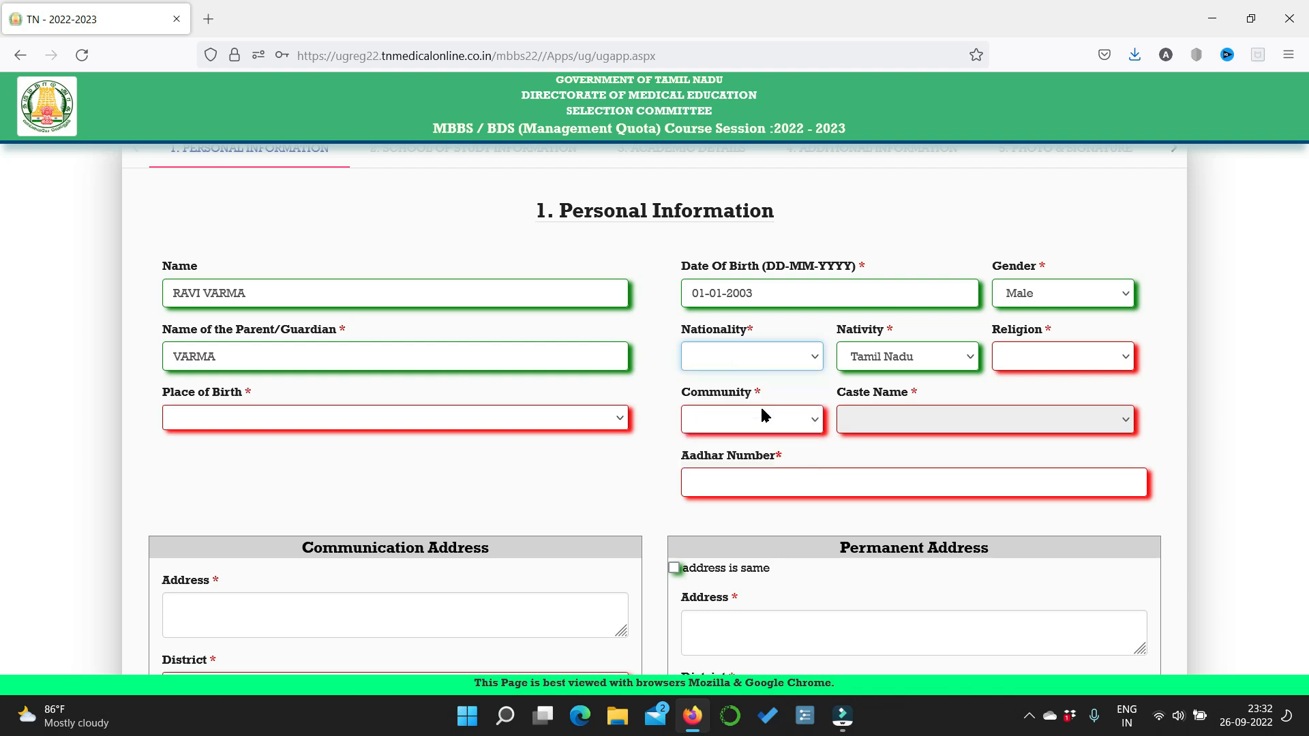
pyautogui.click(788, 351)
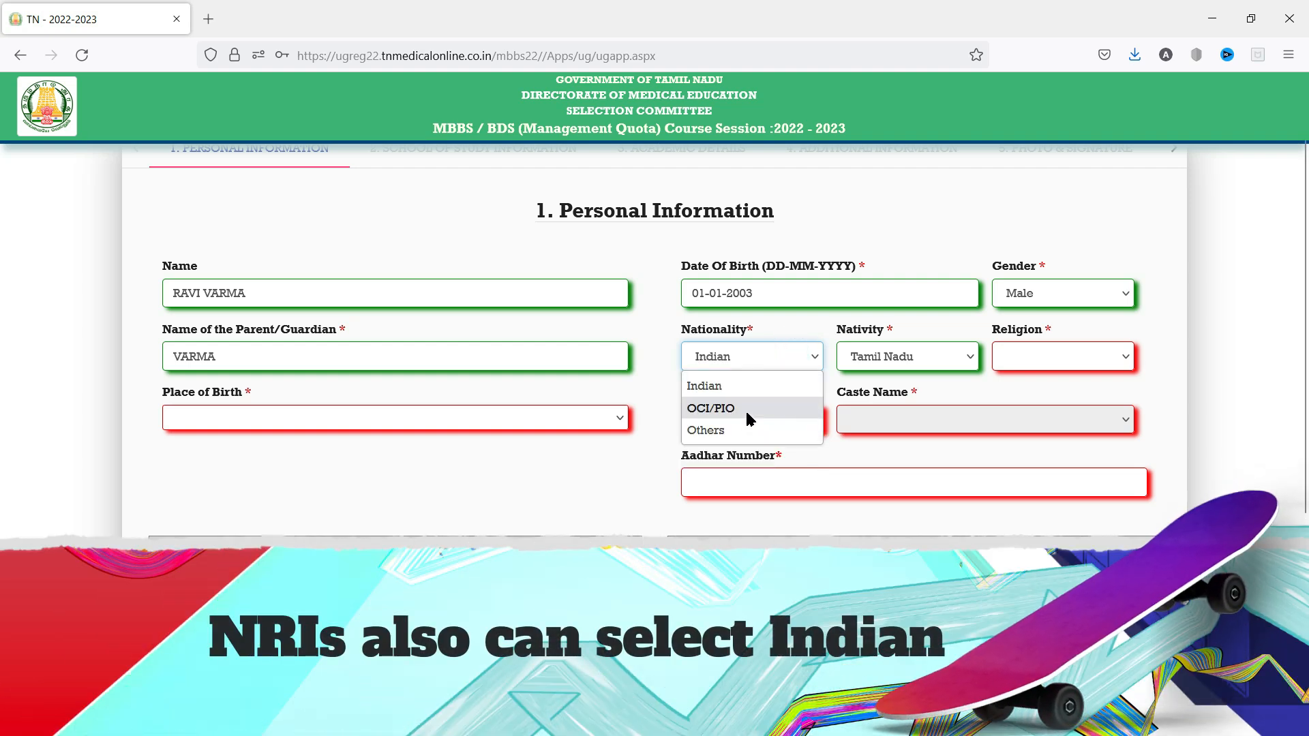
pyautogui.click(750, 386)
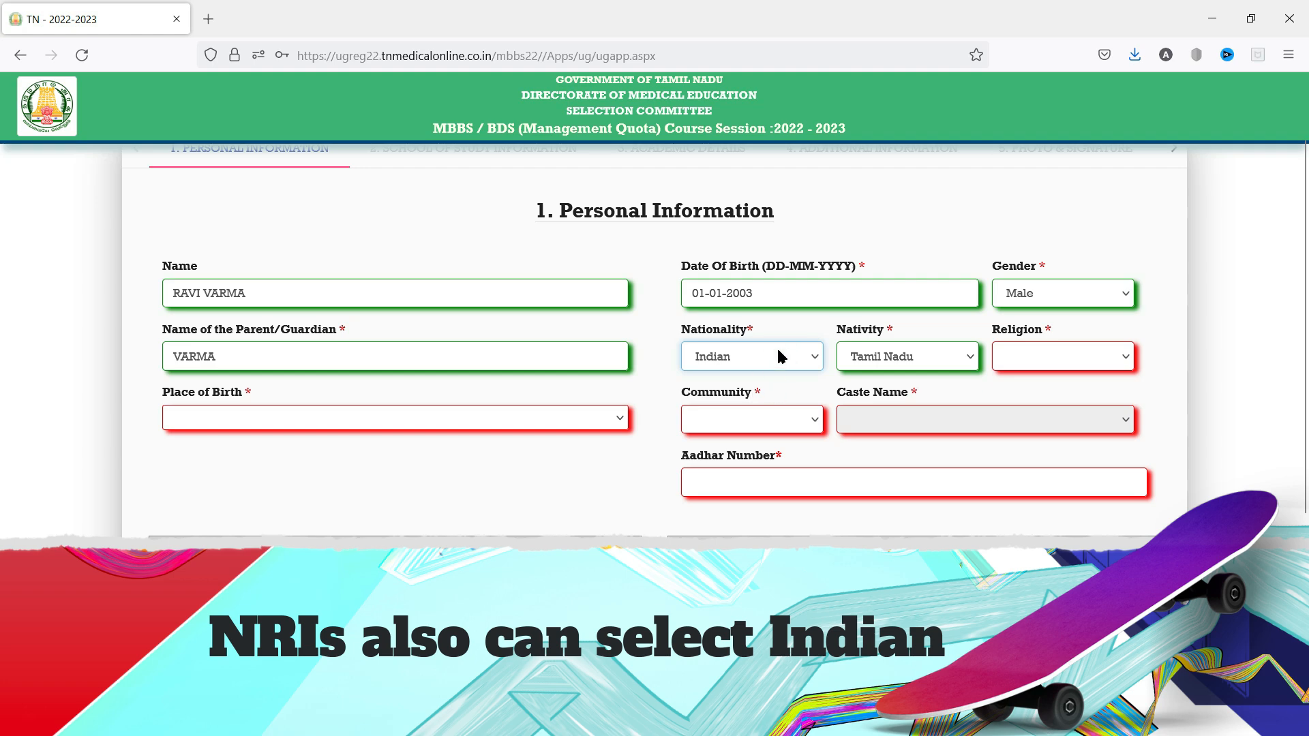
# Set nativity to Tamil Nadu and religion to Christian.
pyautogui.click(907, 355)
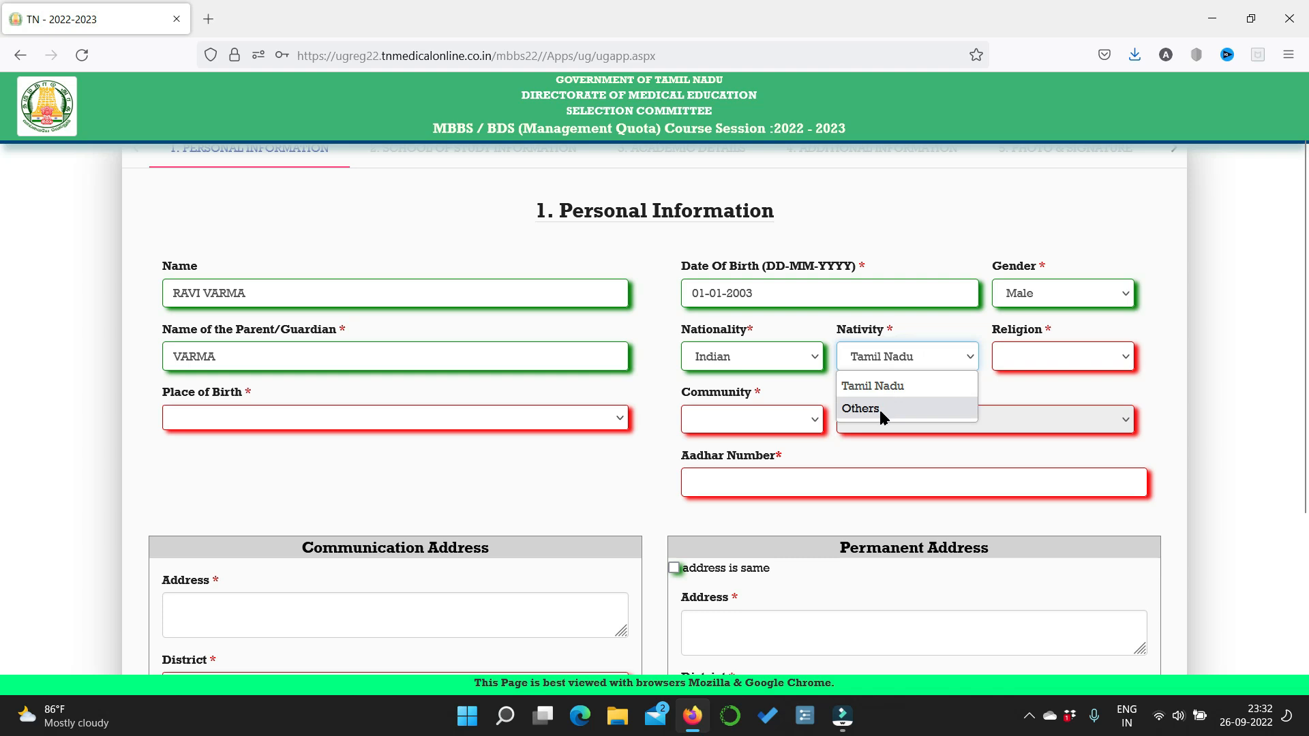
pyautogui.click(880, 409)
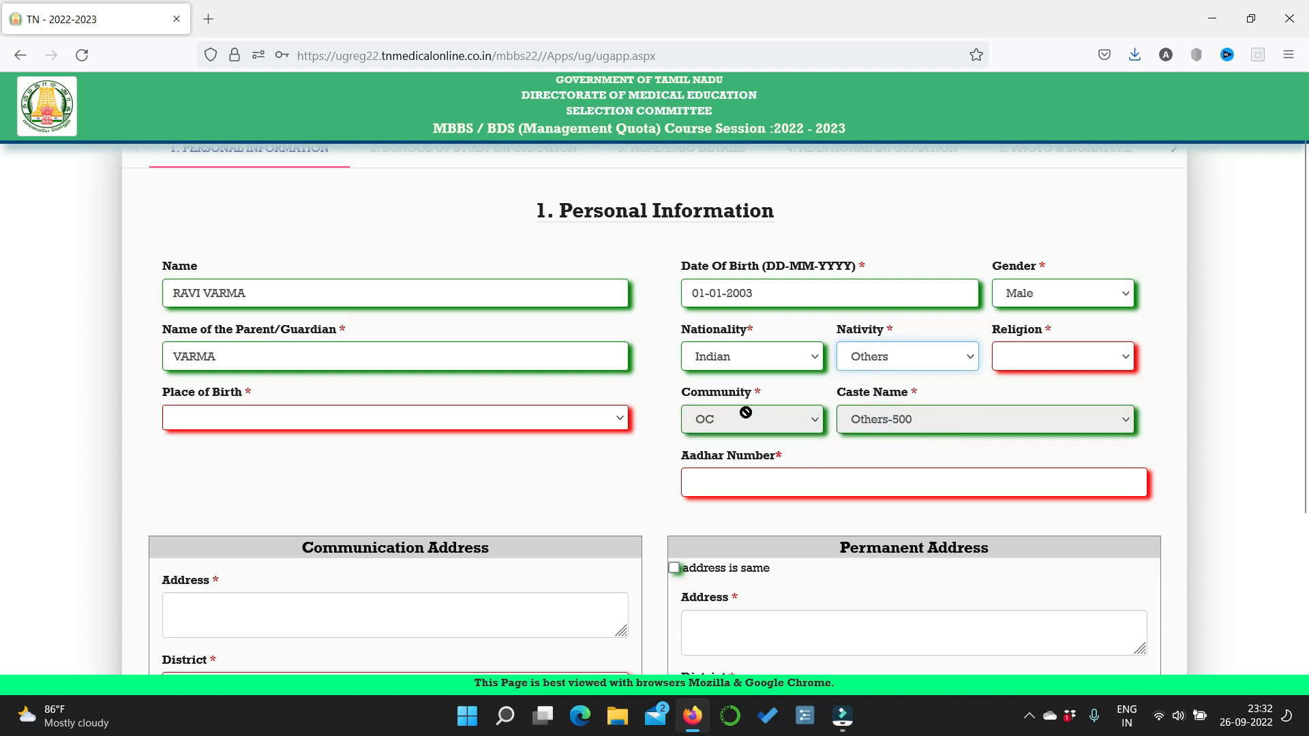
pyautogui.click(906, 367)
pyautogui.click(882, 384)
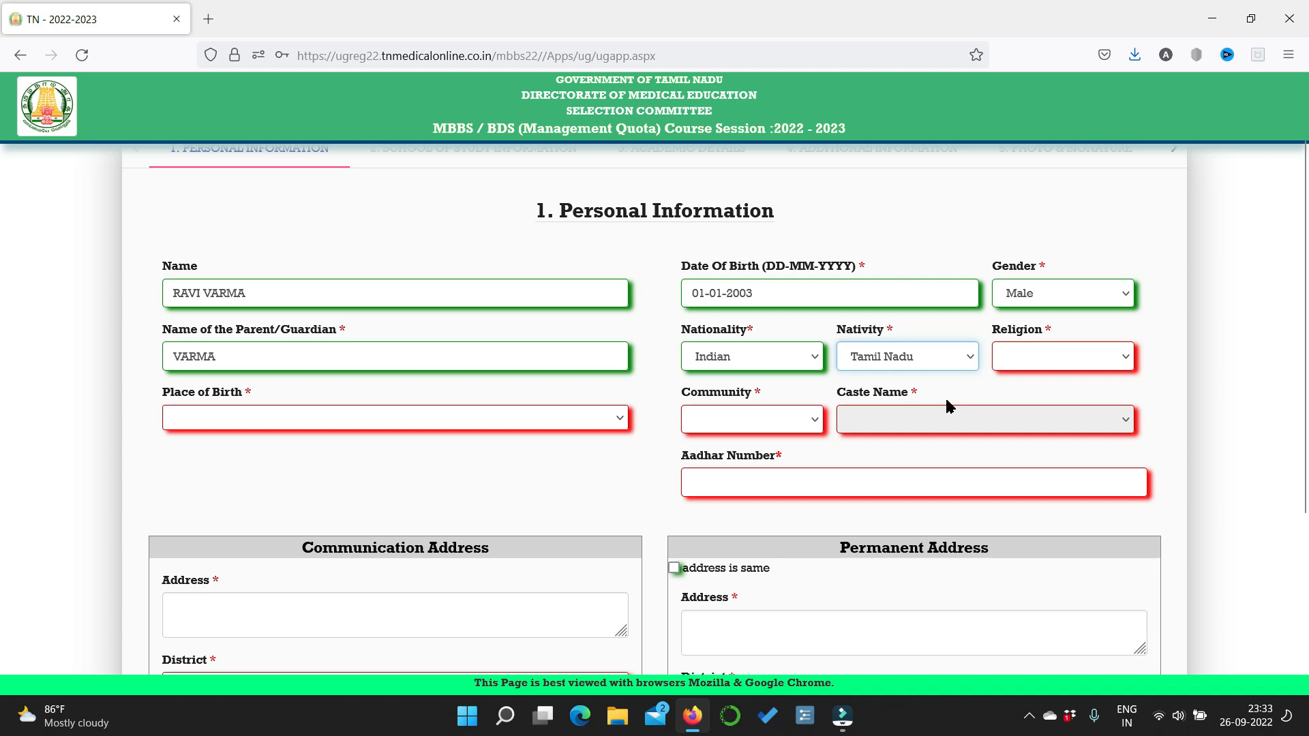
pyautogui.click(1001, 357)
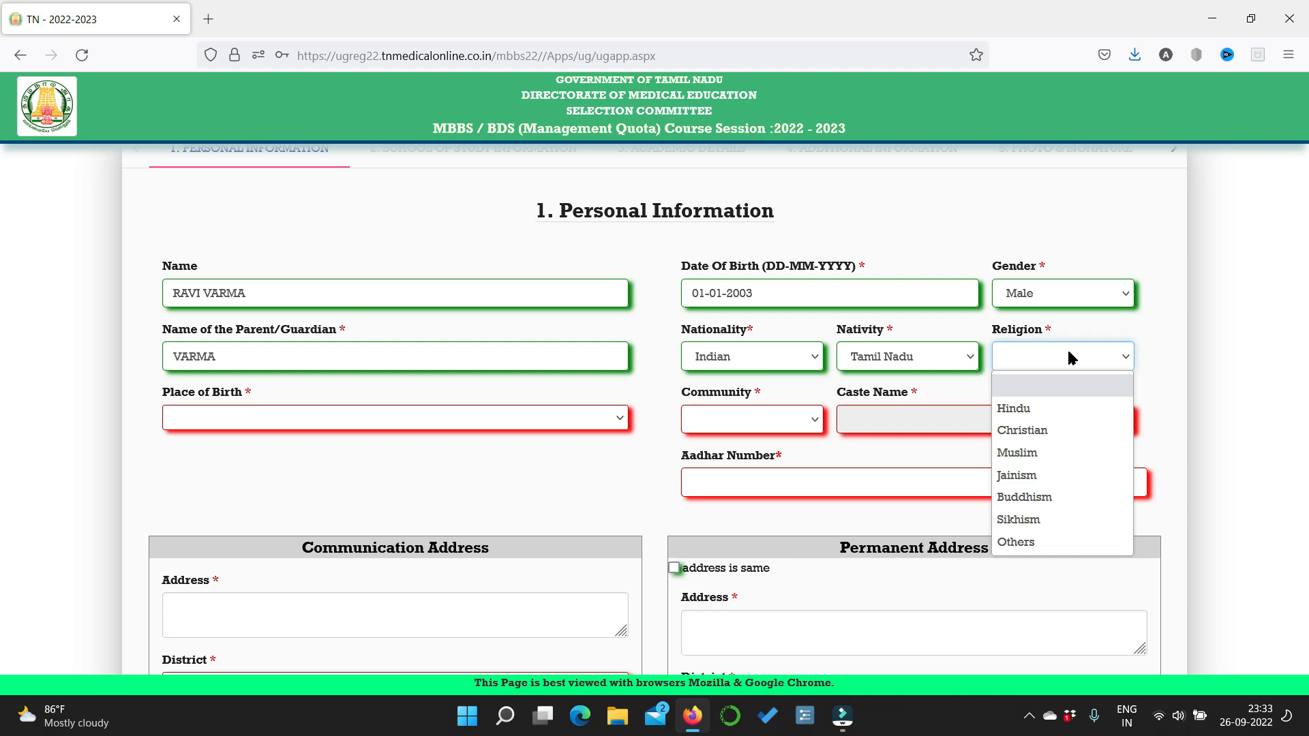
pyautogui.click(1044, 430)
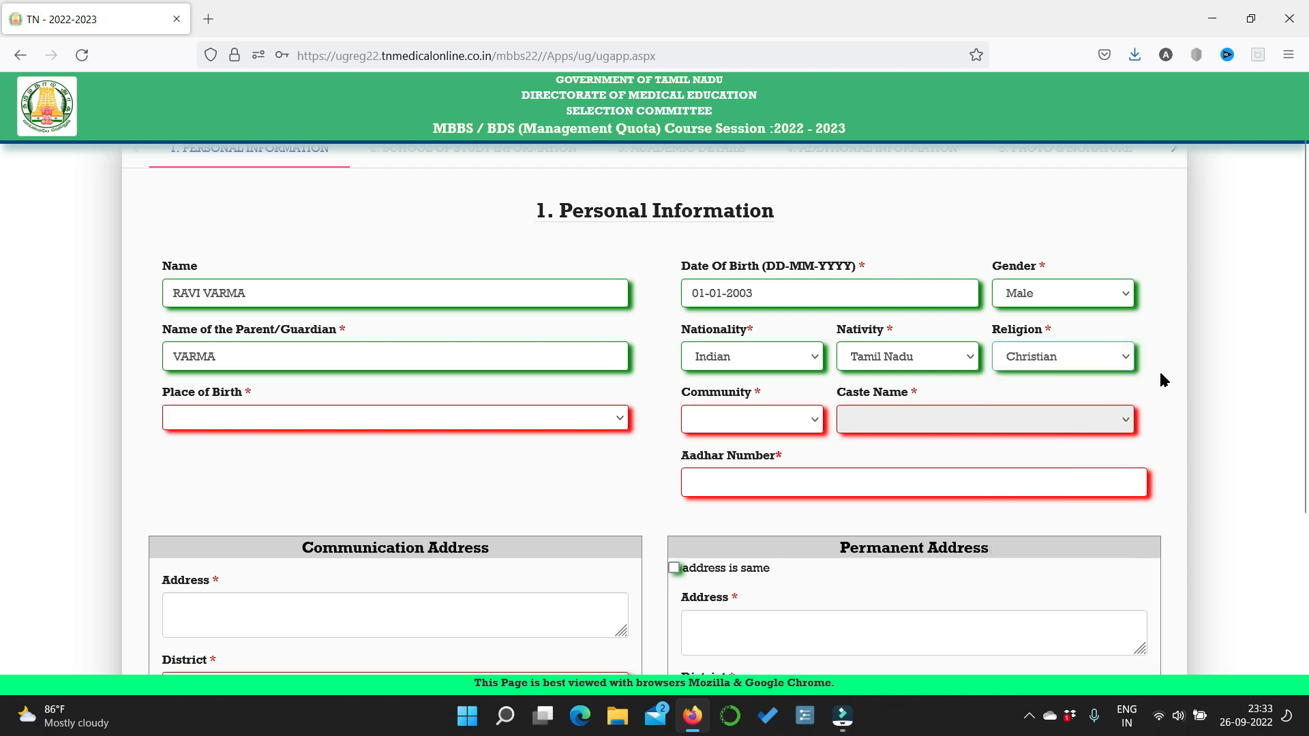
pyautogui.scroll(-3, 1162, 377)
# Keep nativity Tamil Nadu, set community BC and caste Agaram Vellan Chettiar.-2.
pyautogui.click(910, 176)
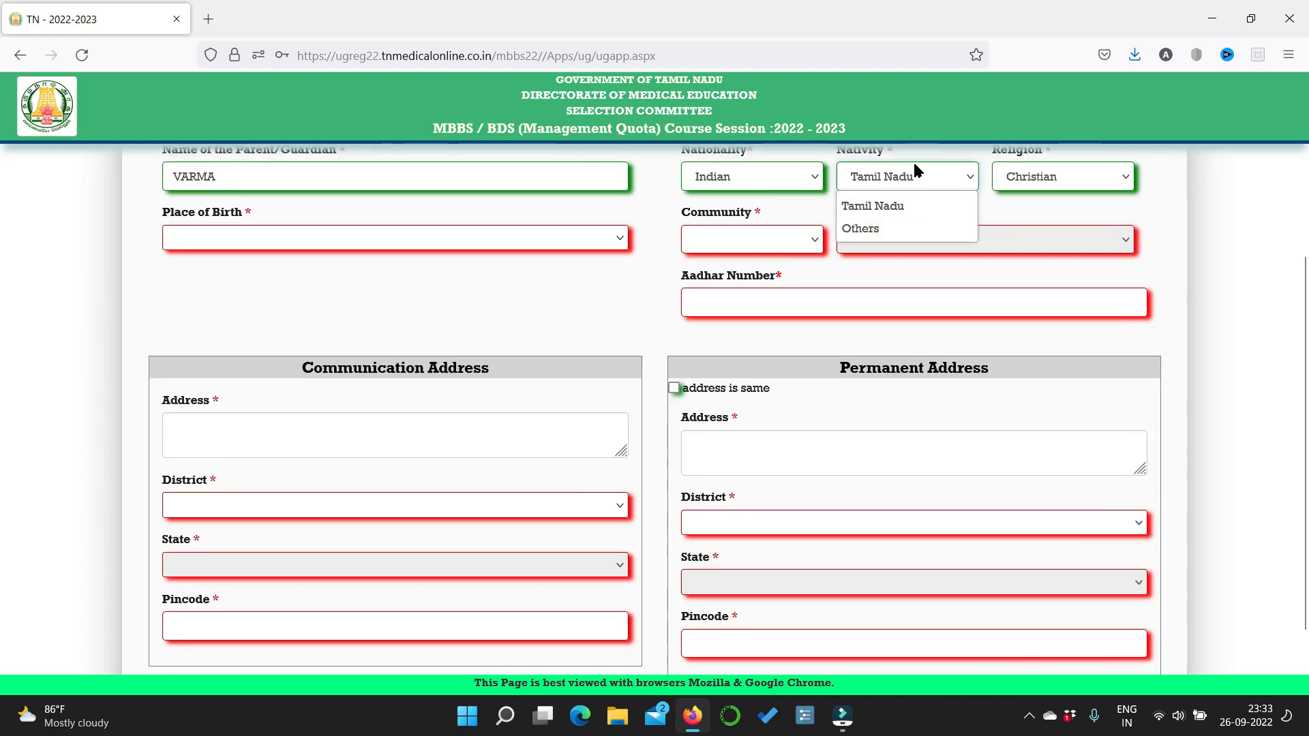
pyautogui.click(902, 213)
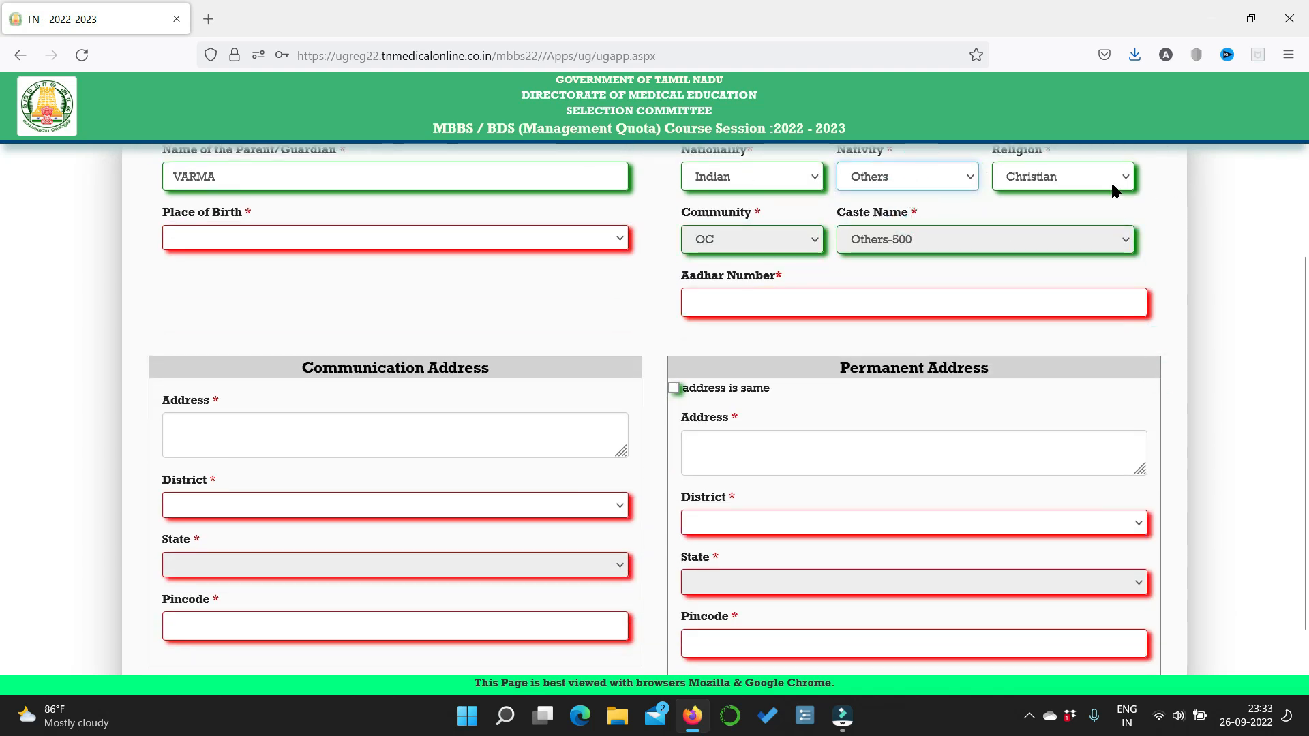
pyautogui.click(964, 172)
pyautogui.click(944, 199)
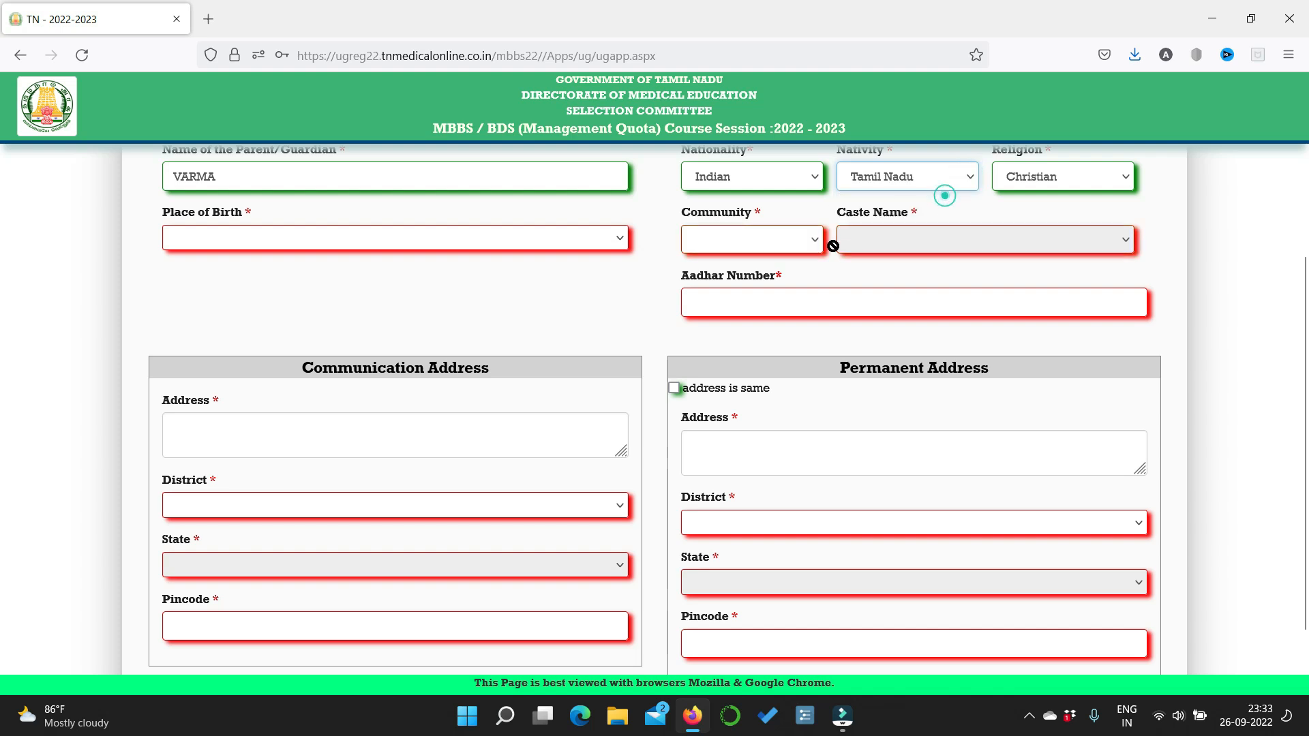
pyautogui.click(795, 242)
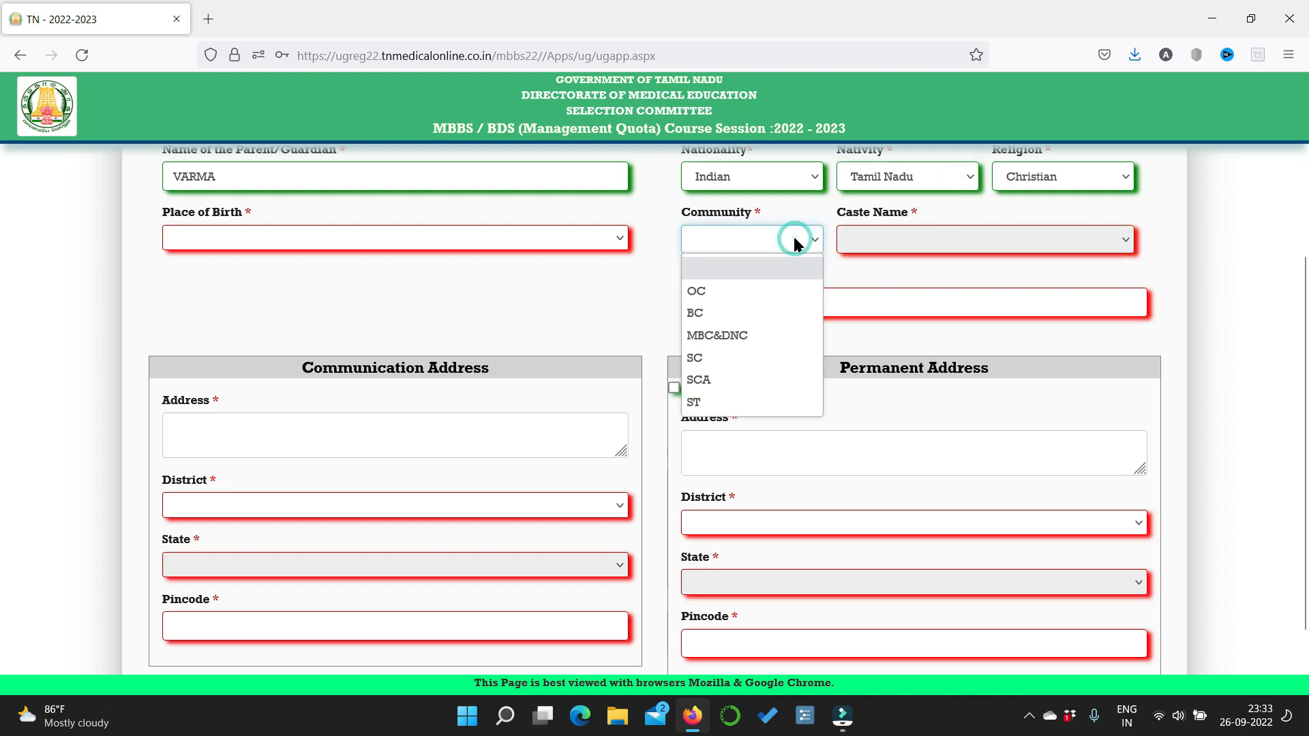
pyautogui.click(767, 312)
pyautogui.click(920, 245)
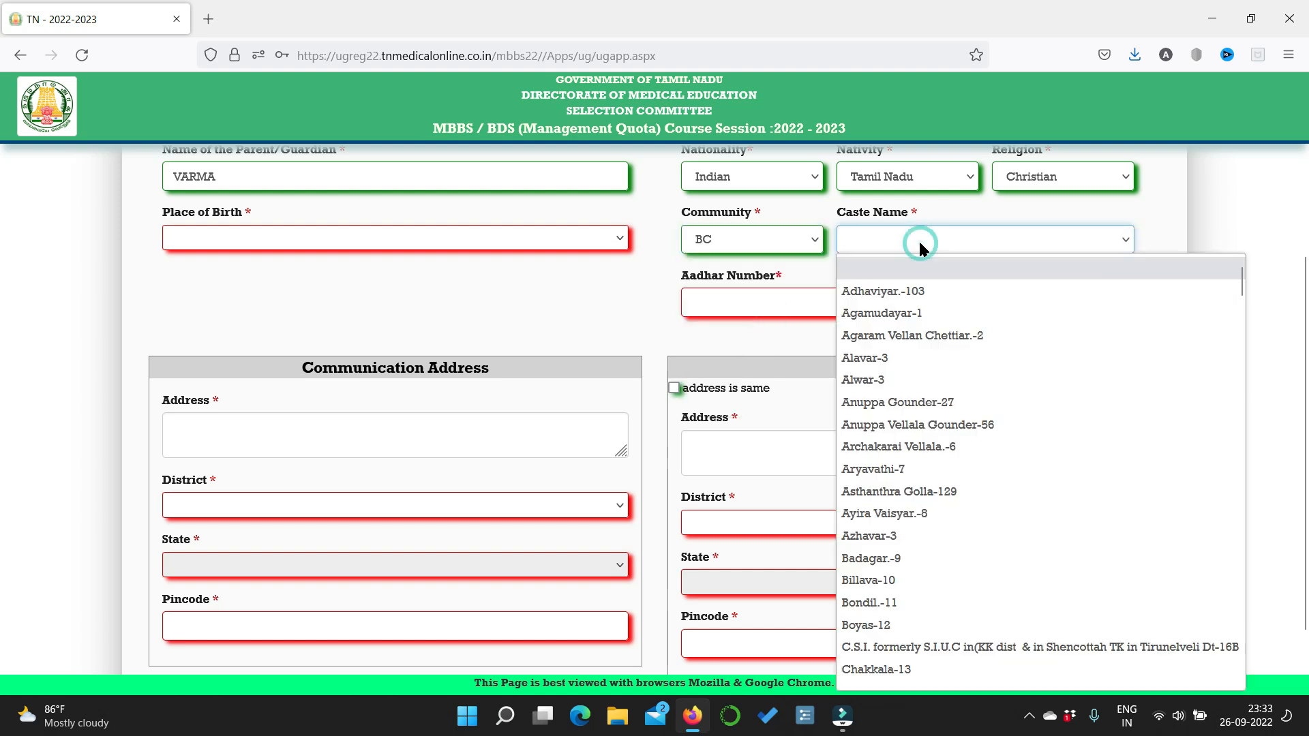
pyautogui.click(938, 335)
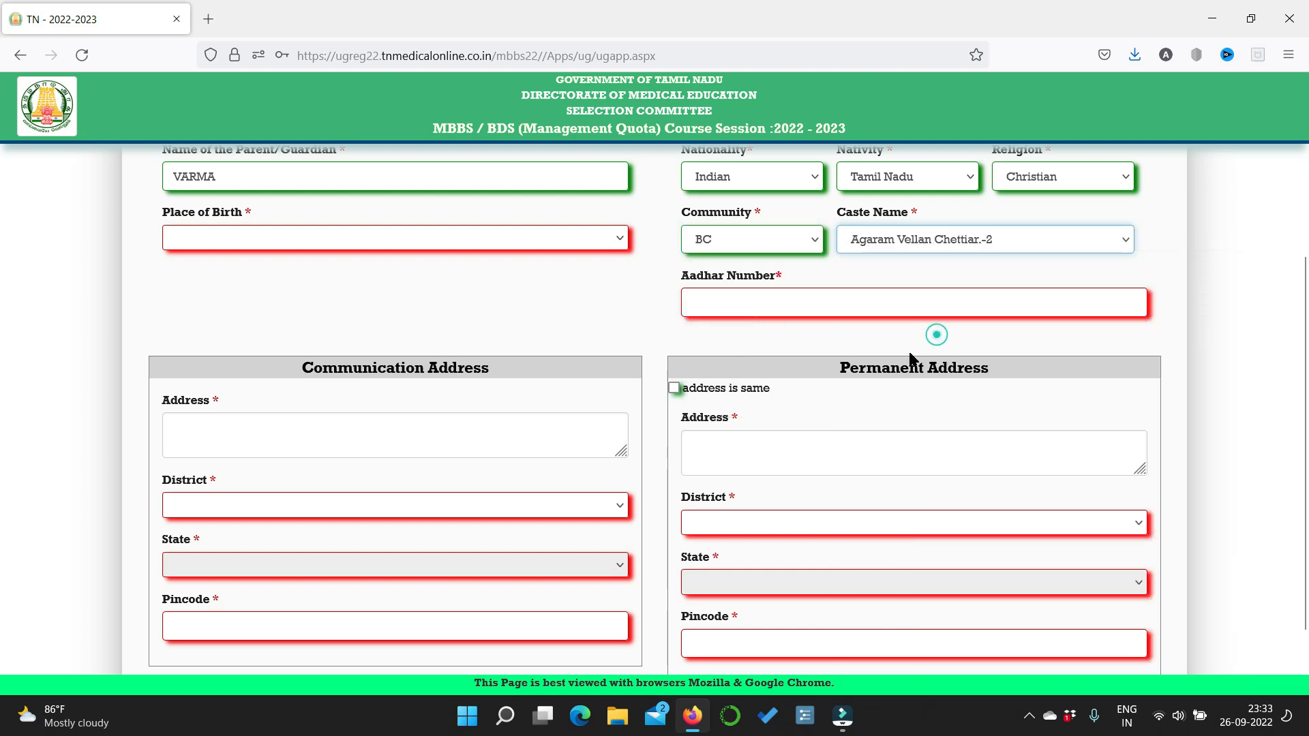
# Enter the Aadhar number and choose TAMIL NADU as place of birth.
pyautogui.click(755, 309)
pyautogui.write('1')
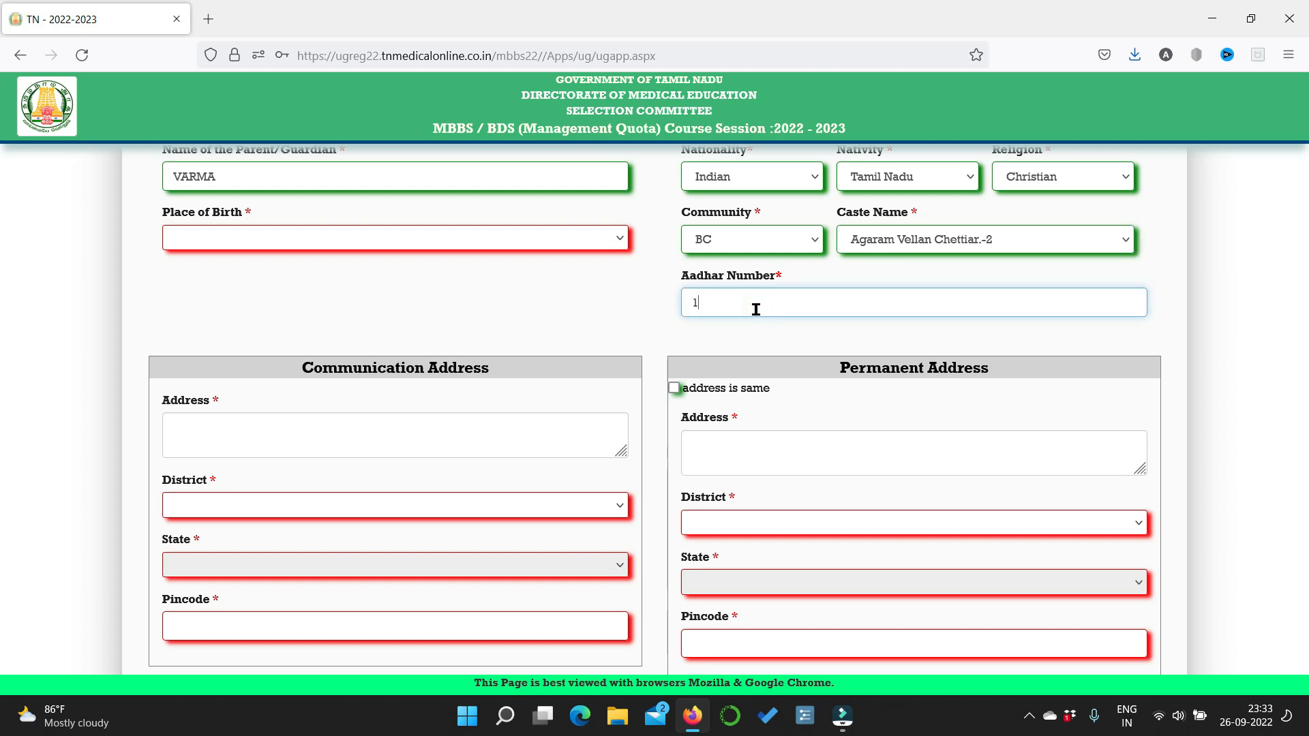
pyautogui.write('23456789123')
pyautogui.click(545, 239)
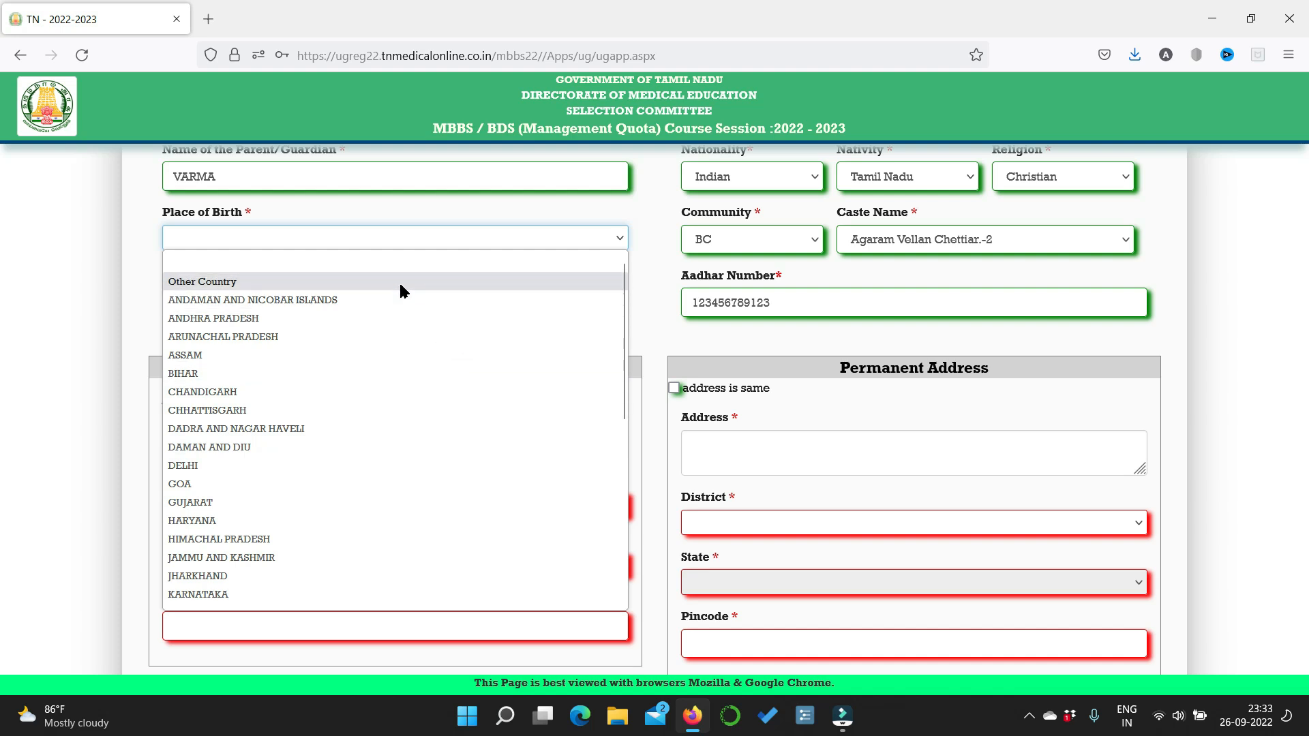
pyautogui.write('t')
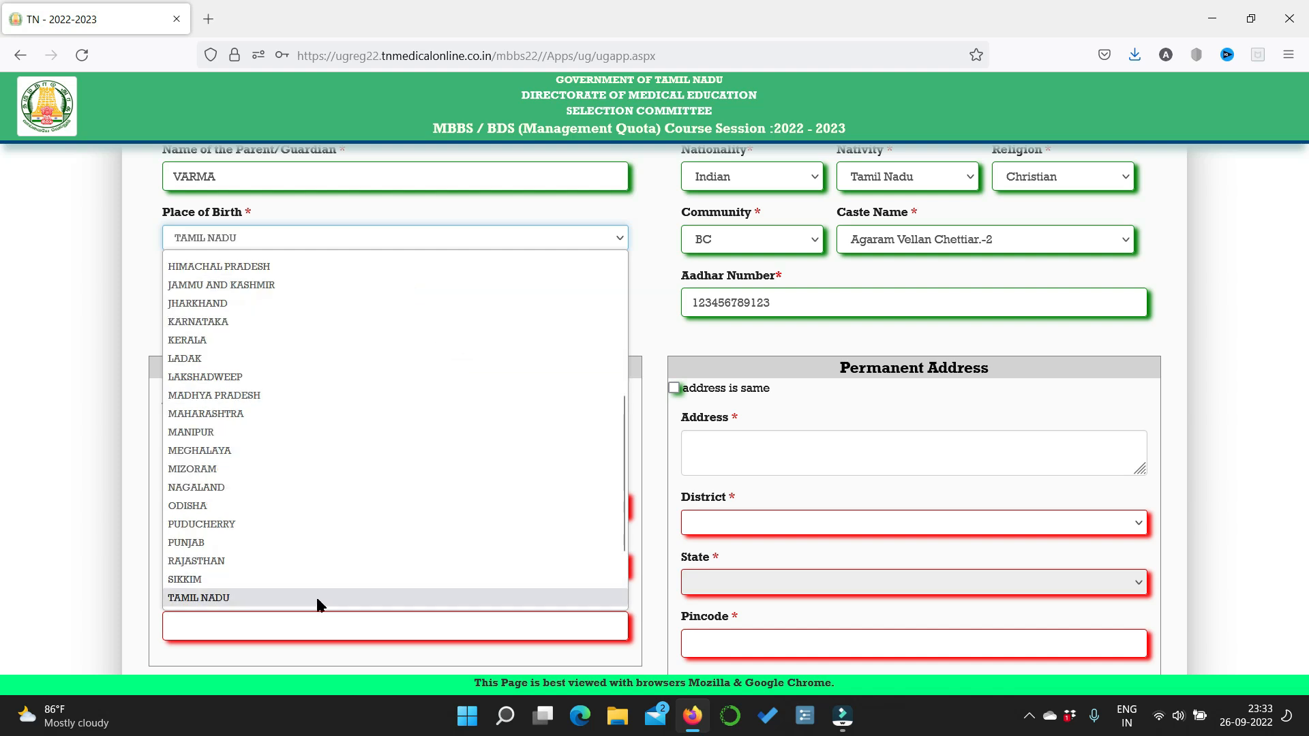
pyautogui.click(318, 598)
pyautogui.click(277, 299)
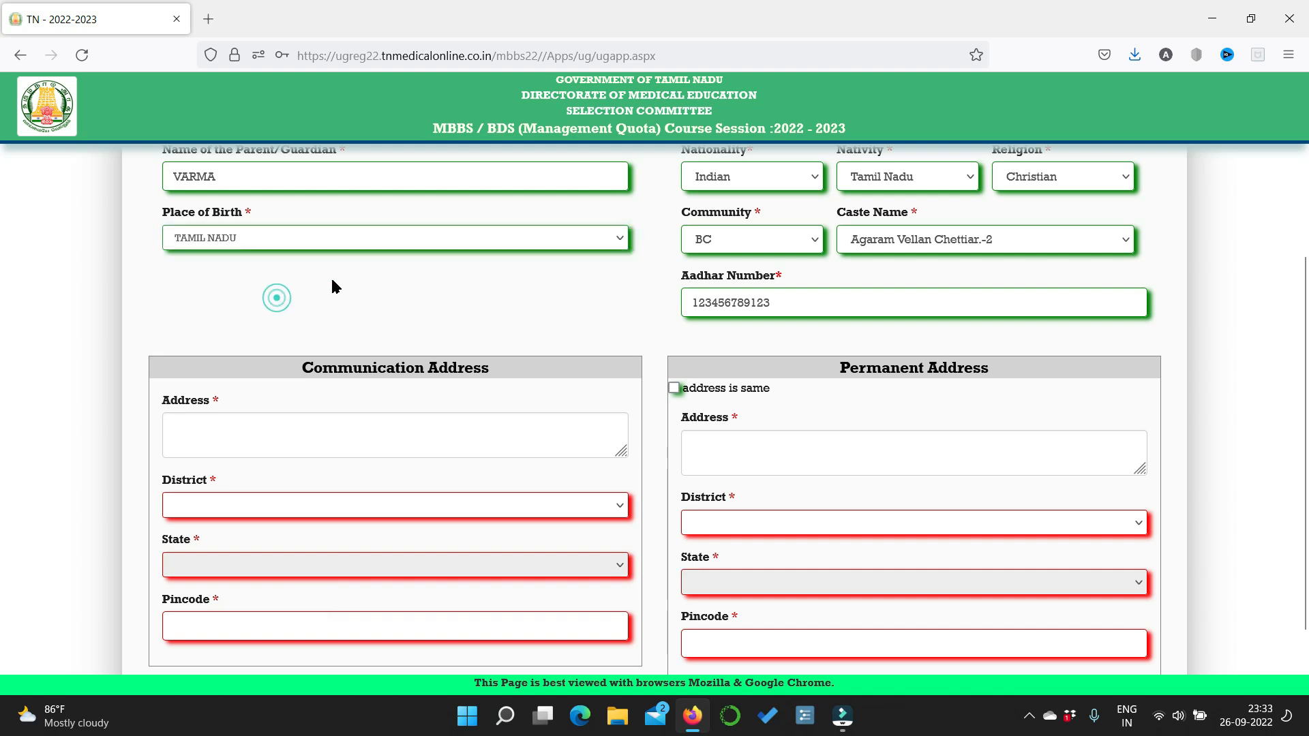
# Type the communication address and set its district to CHENNAI.
pyautogui.scroll(-2, 332, 281)
pyautogui.click(360, 345)
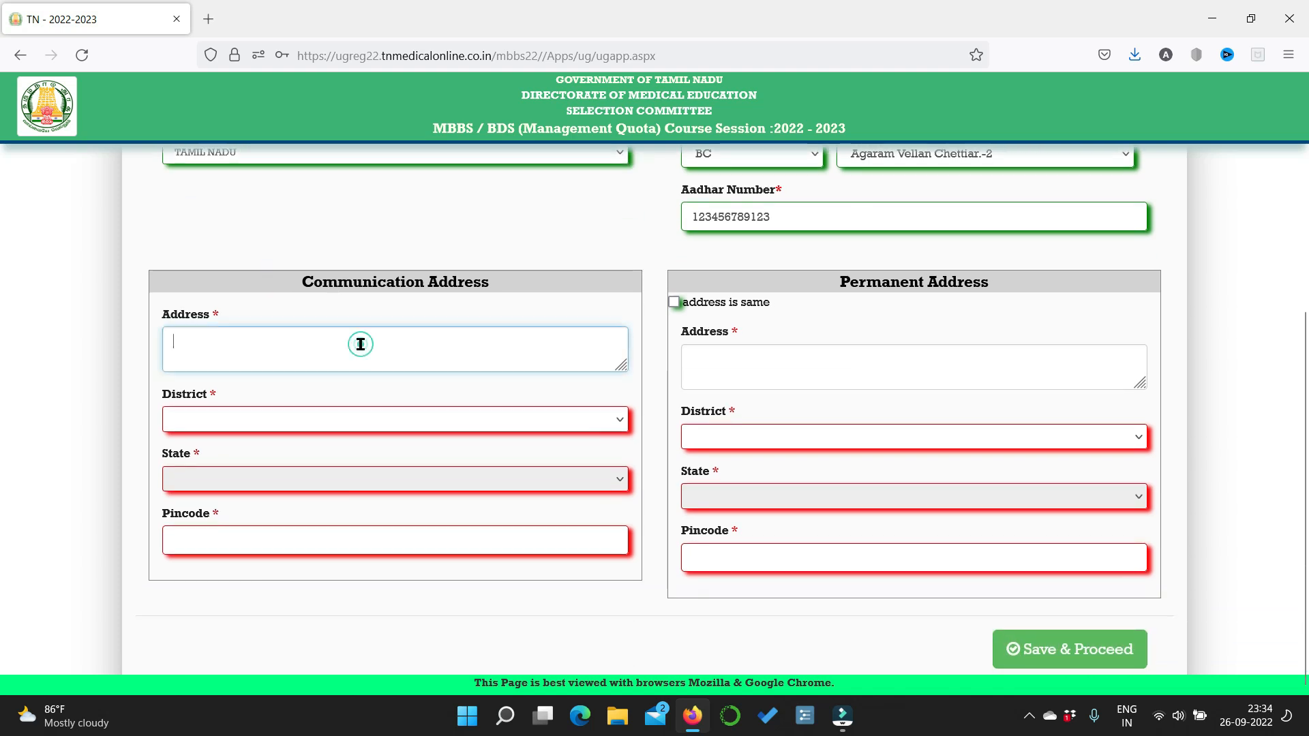
pyautogui.write('Do')
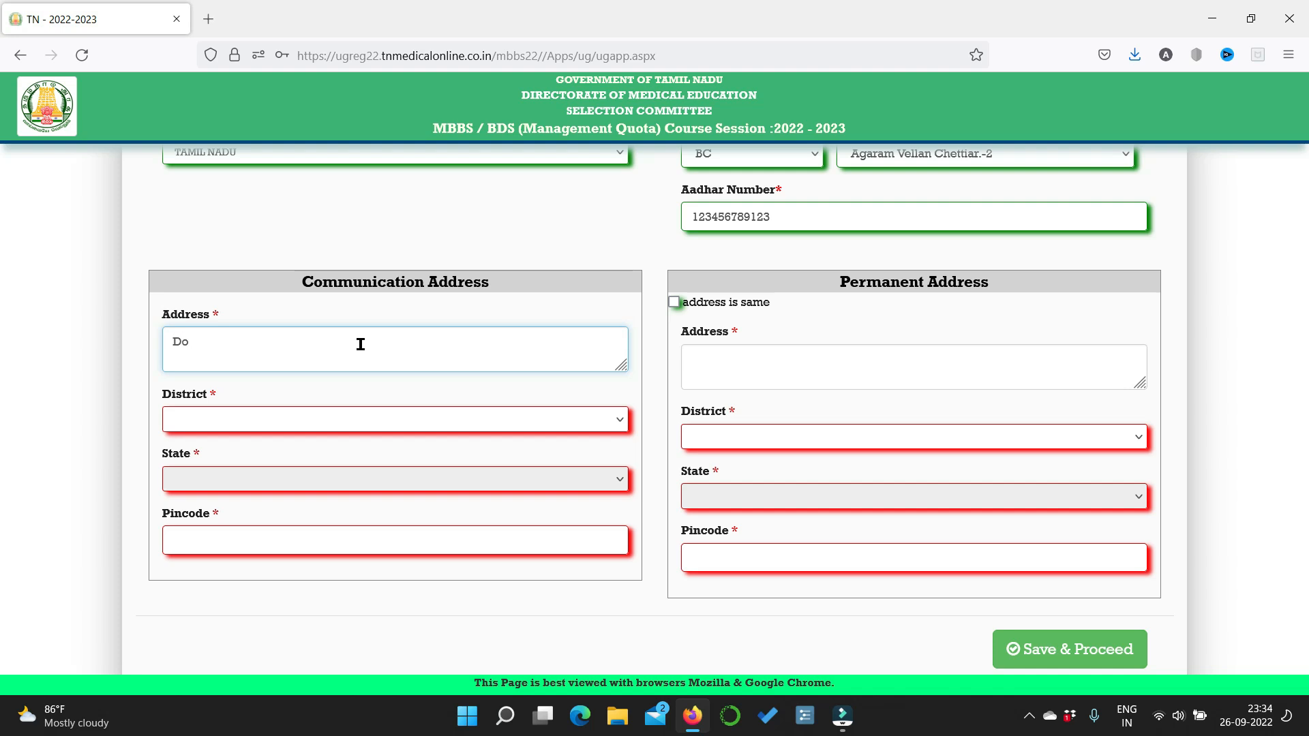
pyautogui.write('or No. 1, The Street')
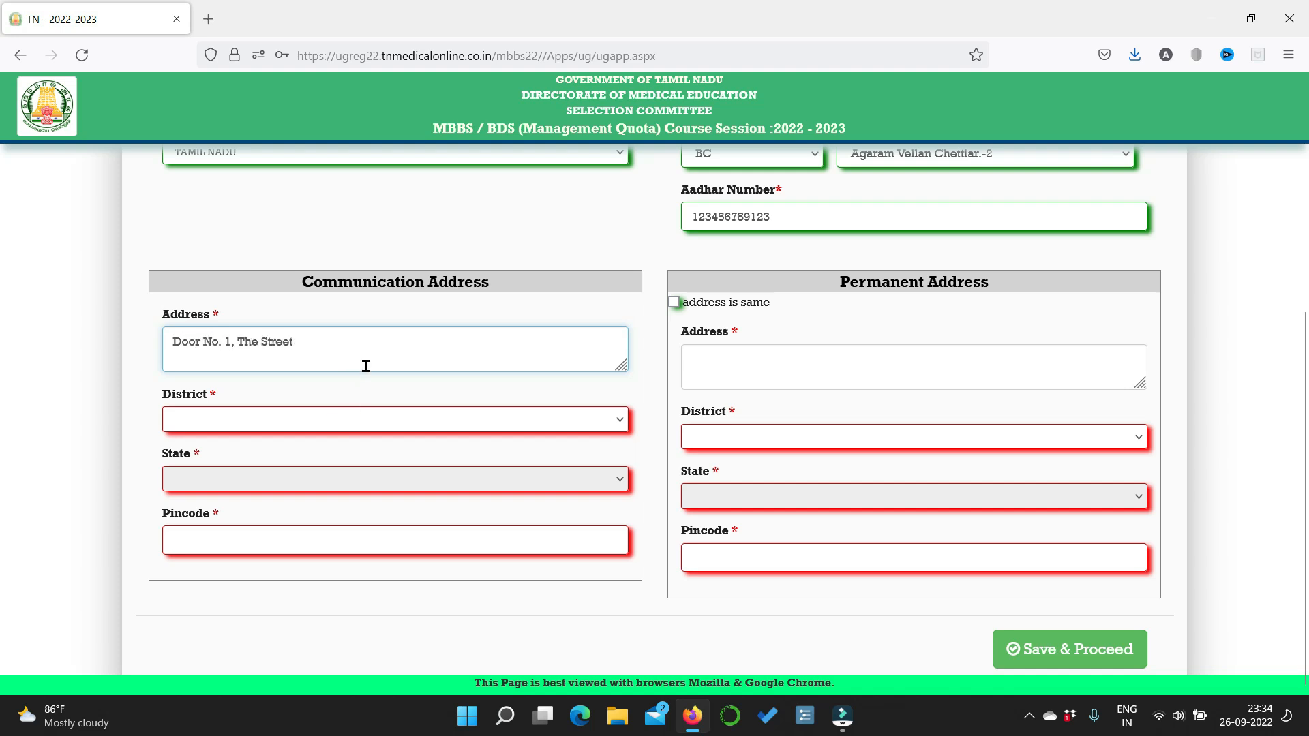
pyautogui.write(', The City')
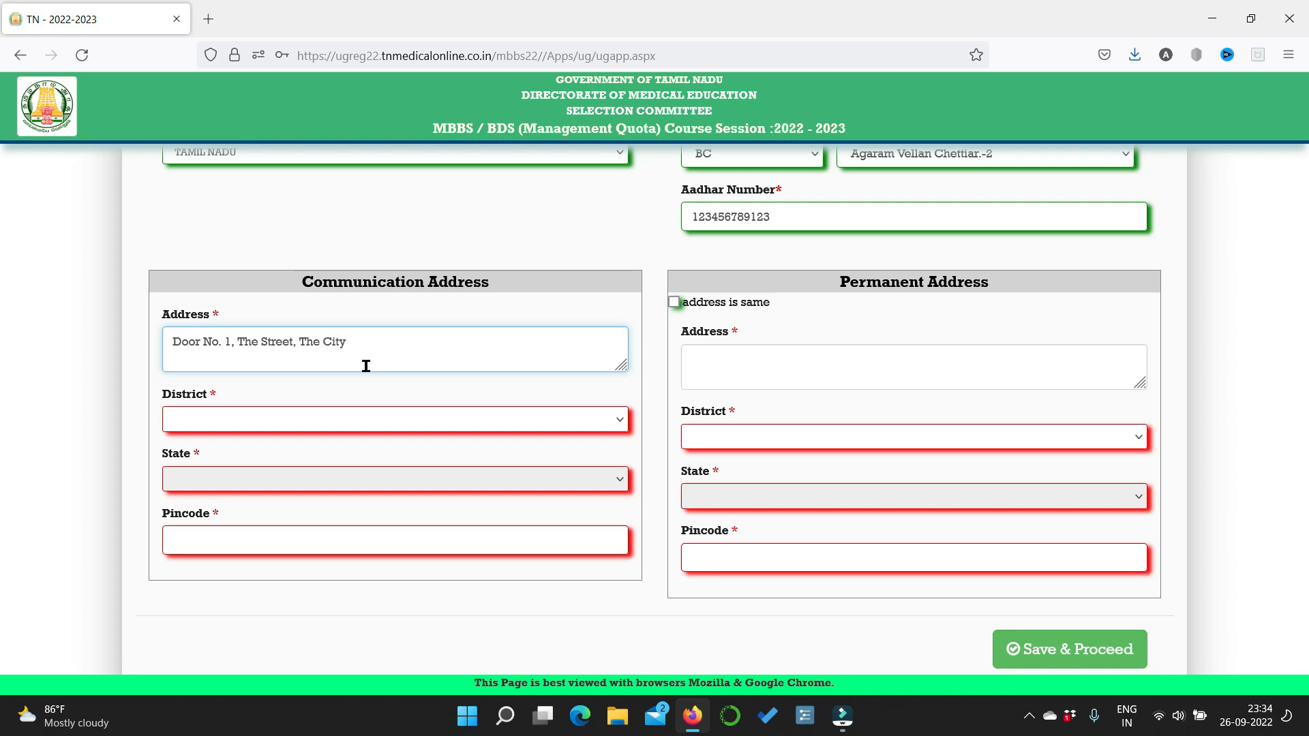
pyautogui.click(379, 420)
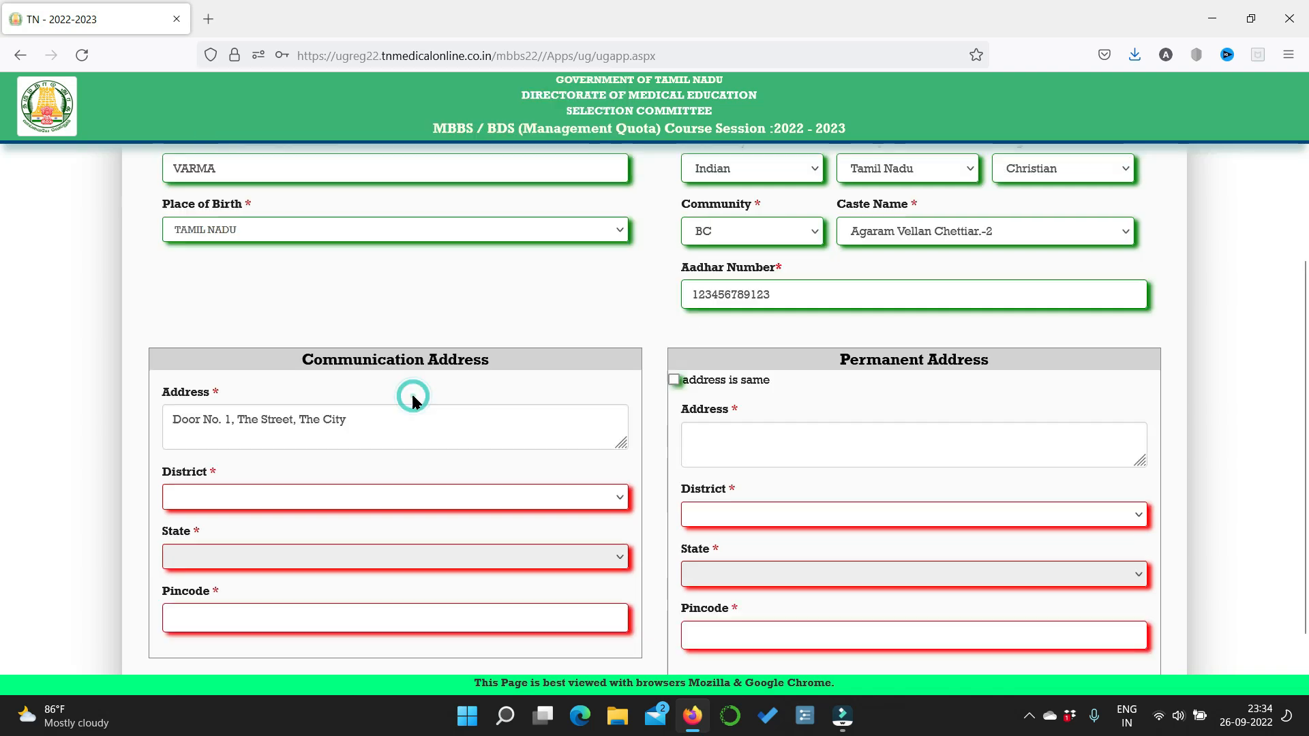
pyautogui.scroll(-1, 414, 395)
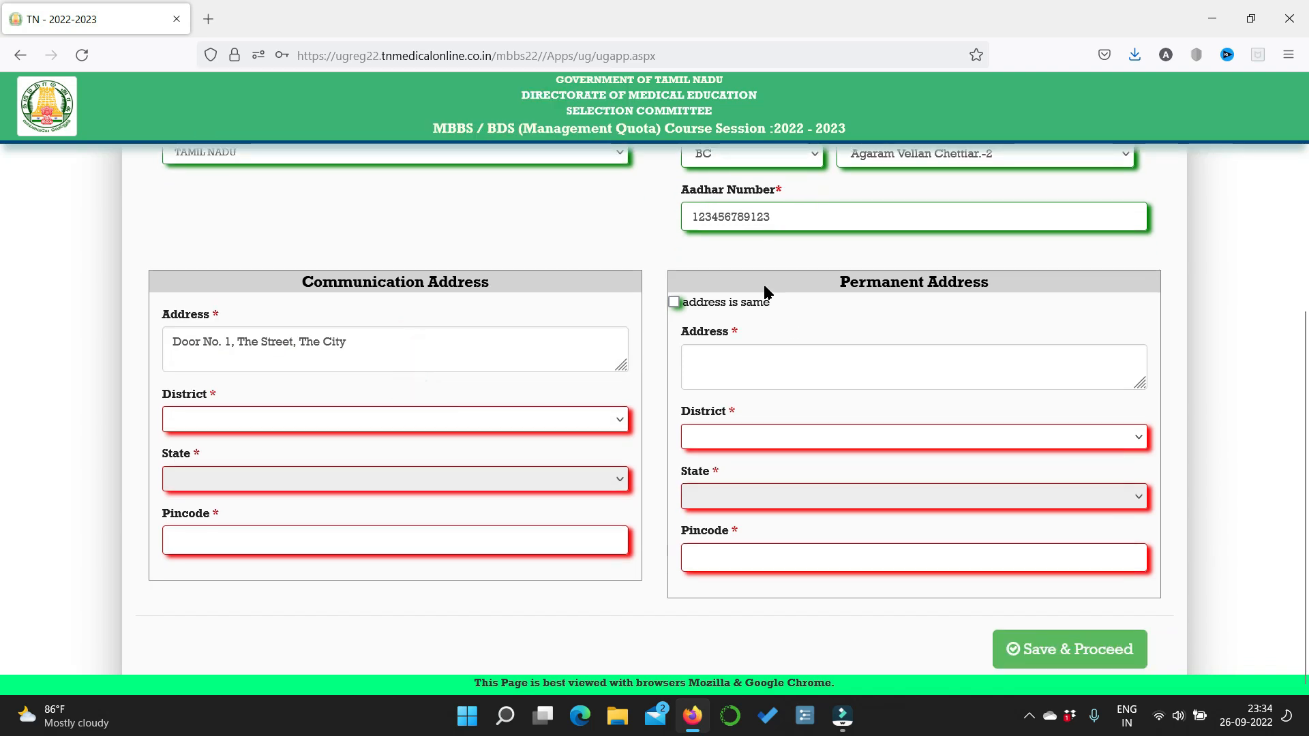
pyautogui.click(402, 349)
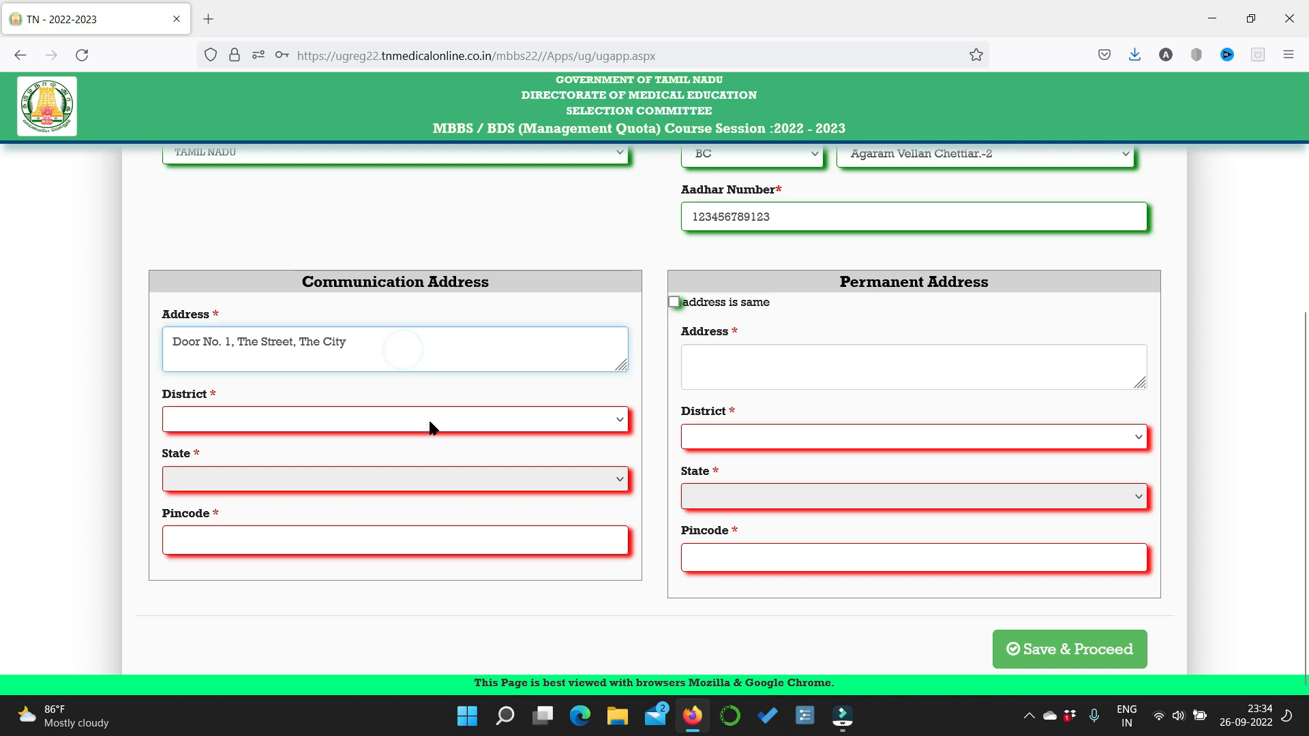
pyautogui.click(431, 422)
pyautogui.click(289, 153)
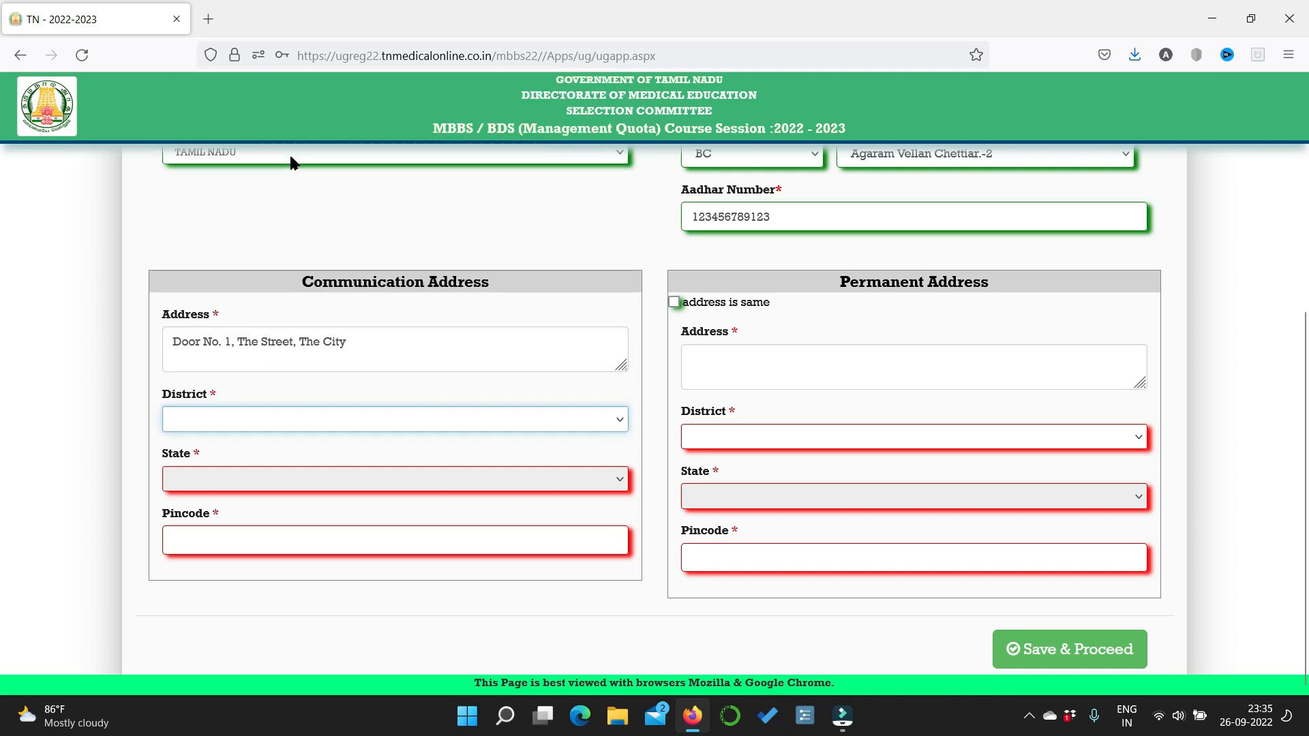
# Enter pincode 600001, copy it to the permanent address, and save and proceed.
pyautogui.click(281, 543)
pyautogui.write('600001')
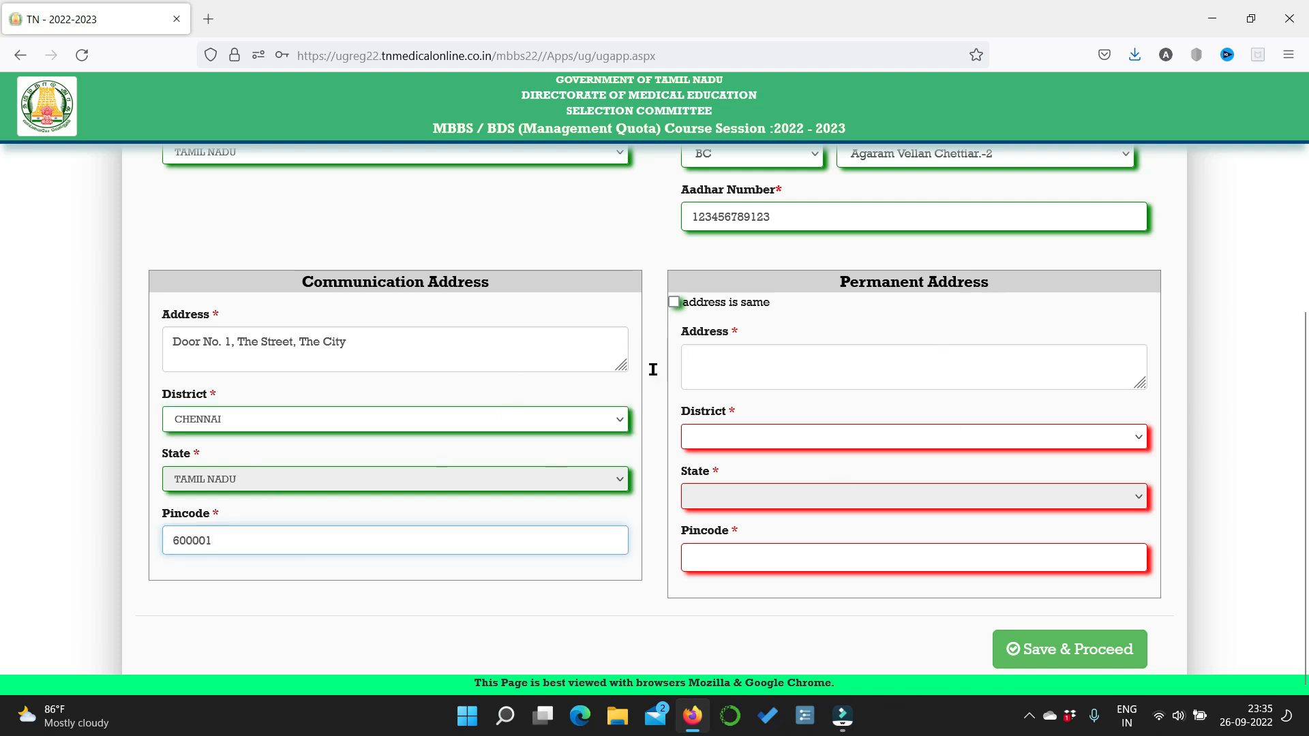
pyautogui.click(674, 302)
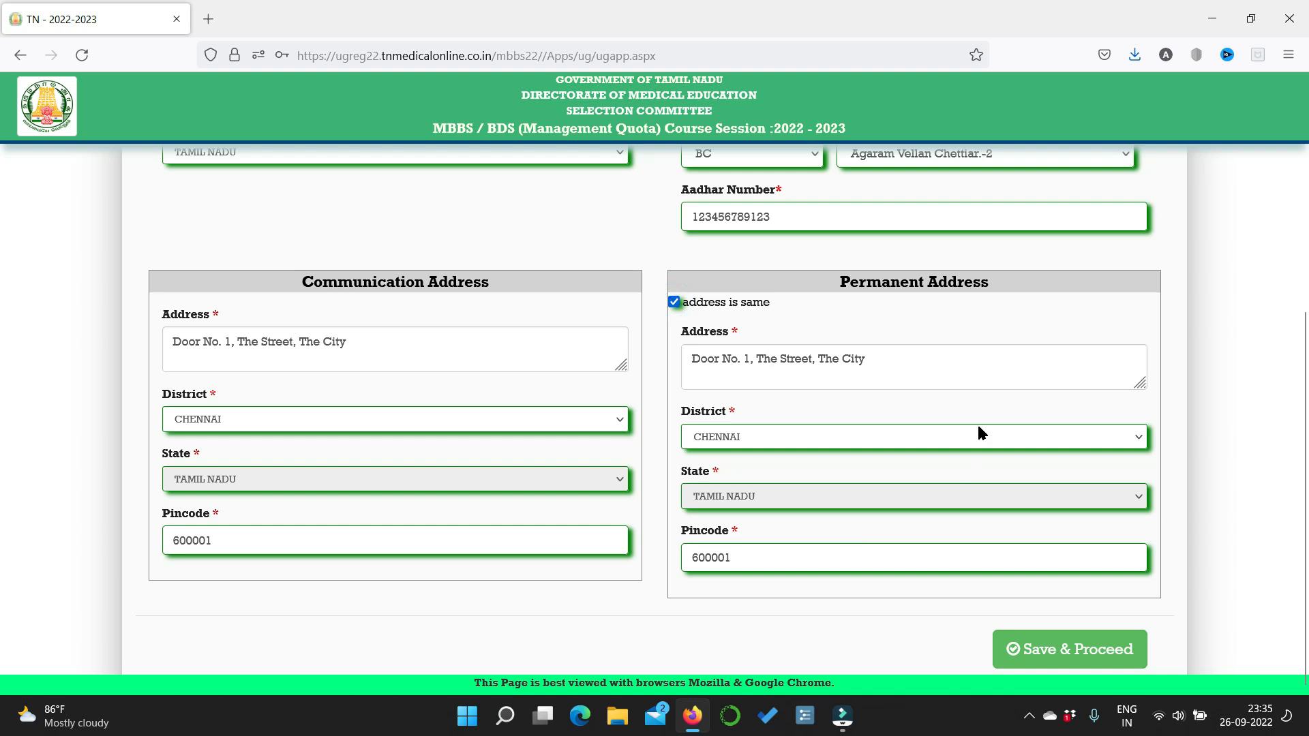
pyautogui.click(1081, 651)
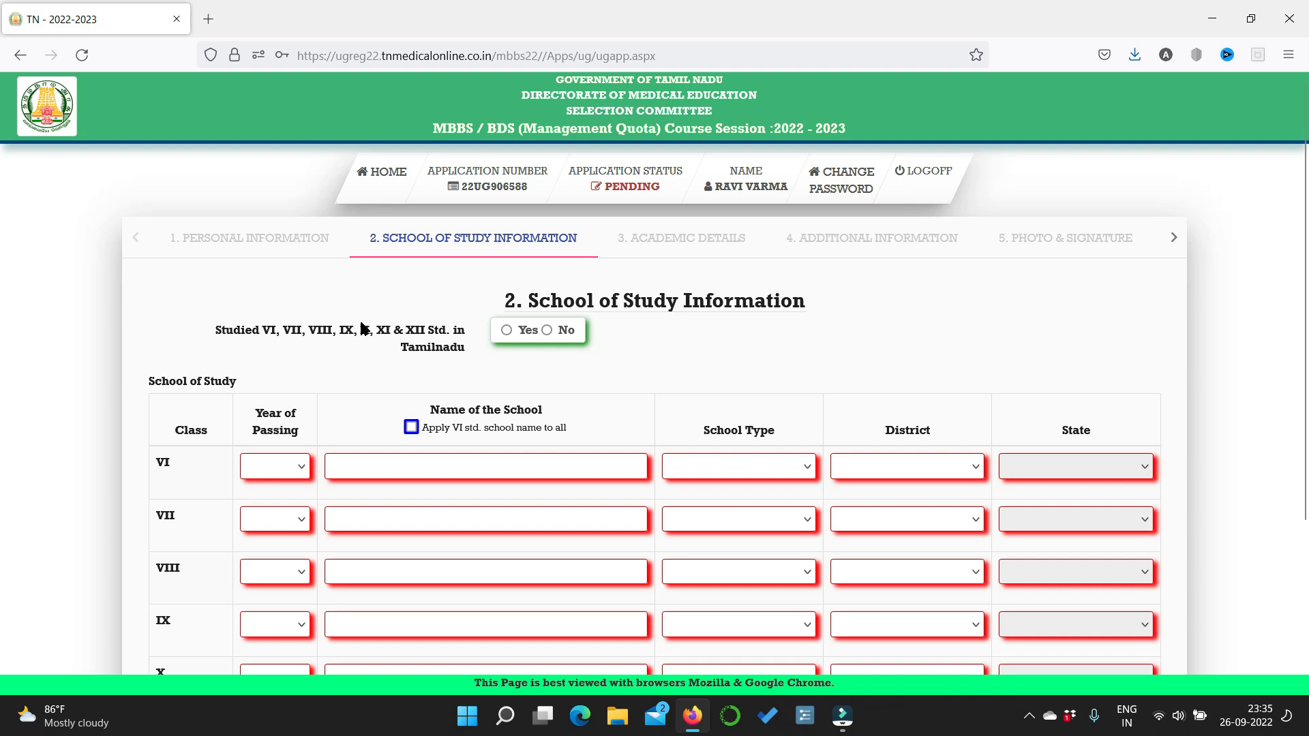
# Answer Yes to having studied classes VI–XII in Tamil Nadu.
pyautogui.click(506, 330)
pyautogui.scroll(-3, 586, 328)
pyautogui.scroll(2, 577, 273)
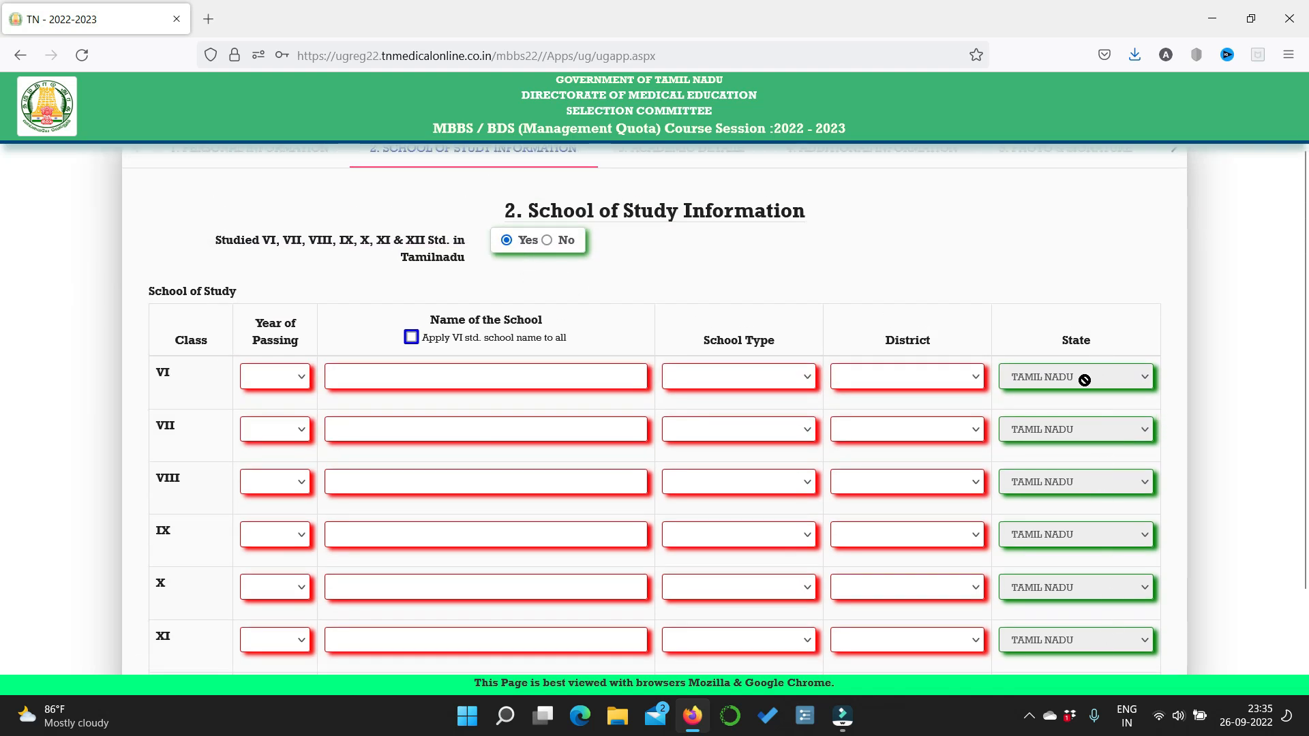
pyautogui.click(550, 240)
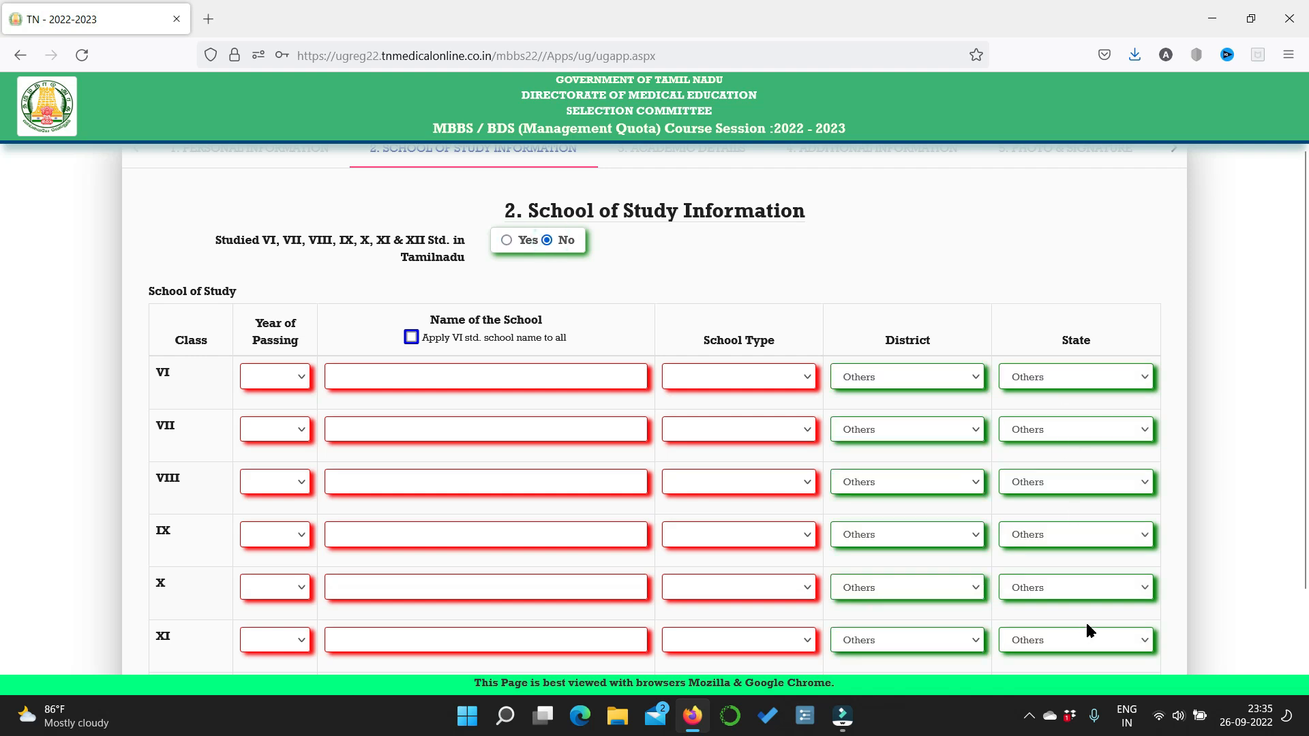
pyautogui.click(507, 240)
pyautogui.scroll(-2, 555, 273)
# Fill class VI with 2015, MY SCHOOL, CBSE, CHENNAI and apply it to all classes.
pyautogui.click(286, 286)
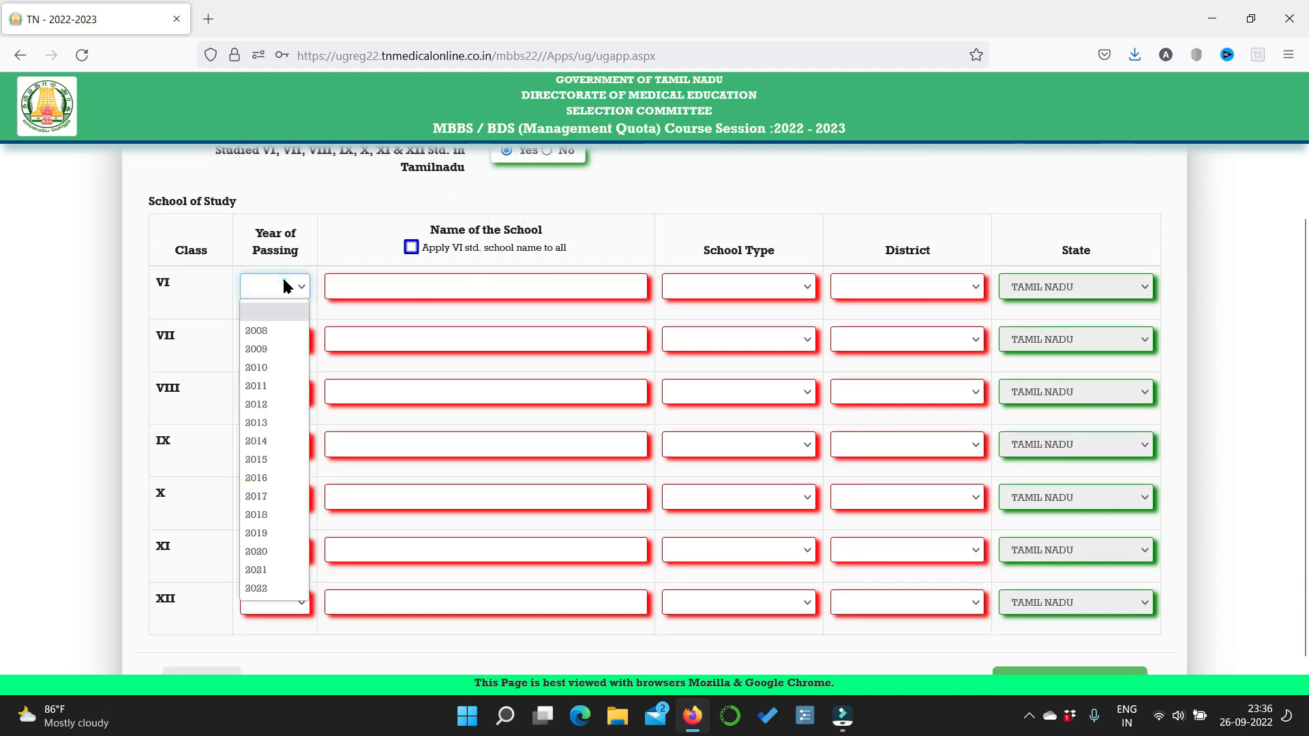
pyautogui.click(270, 461)
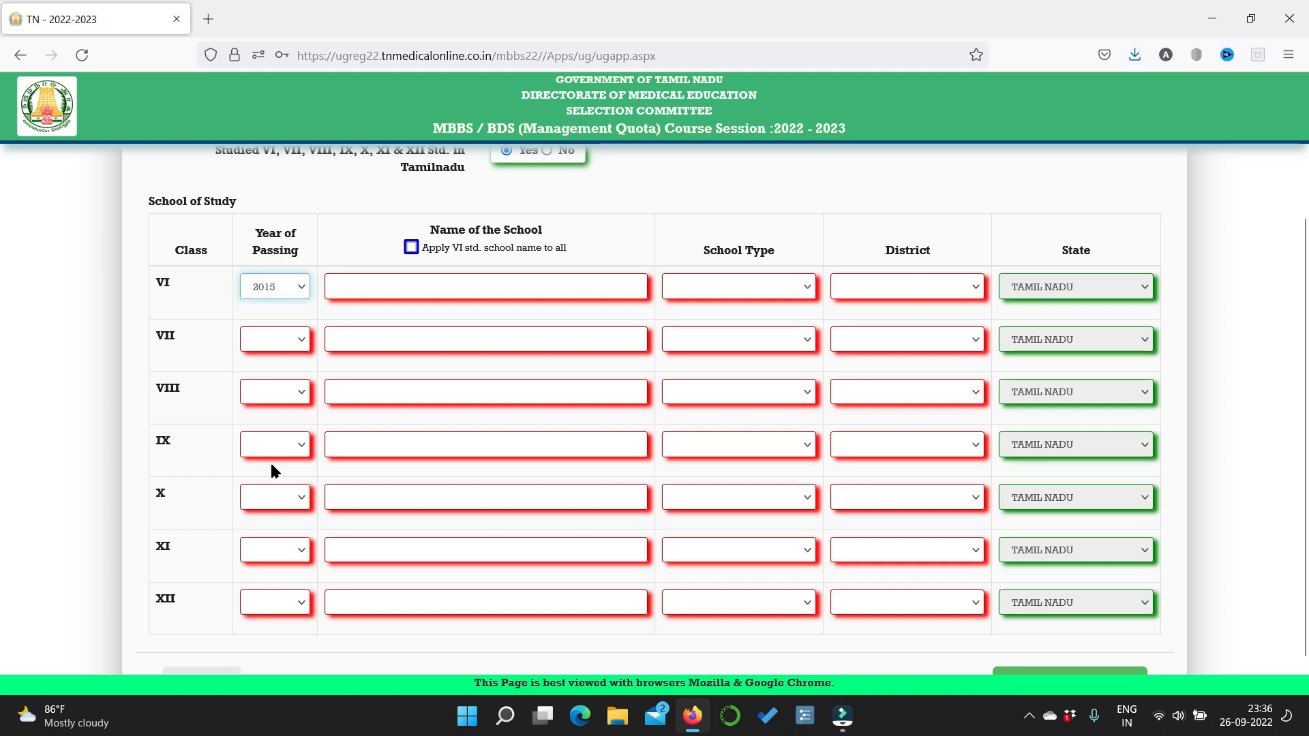
pyautogui.click(442, 296)
pyautogui.write('MY SCHOOL')
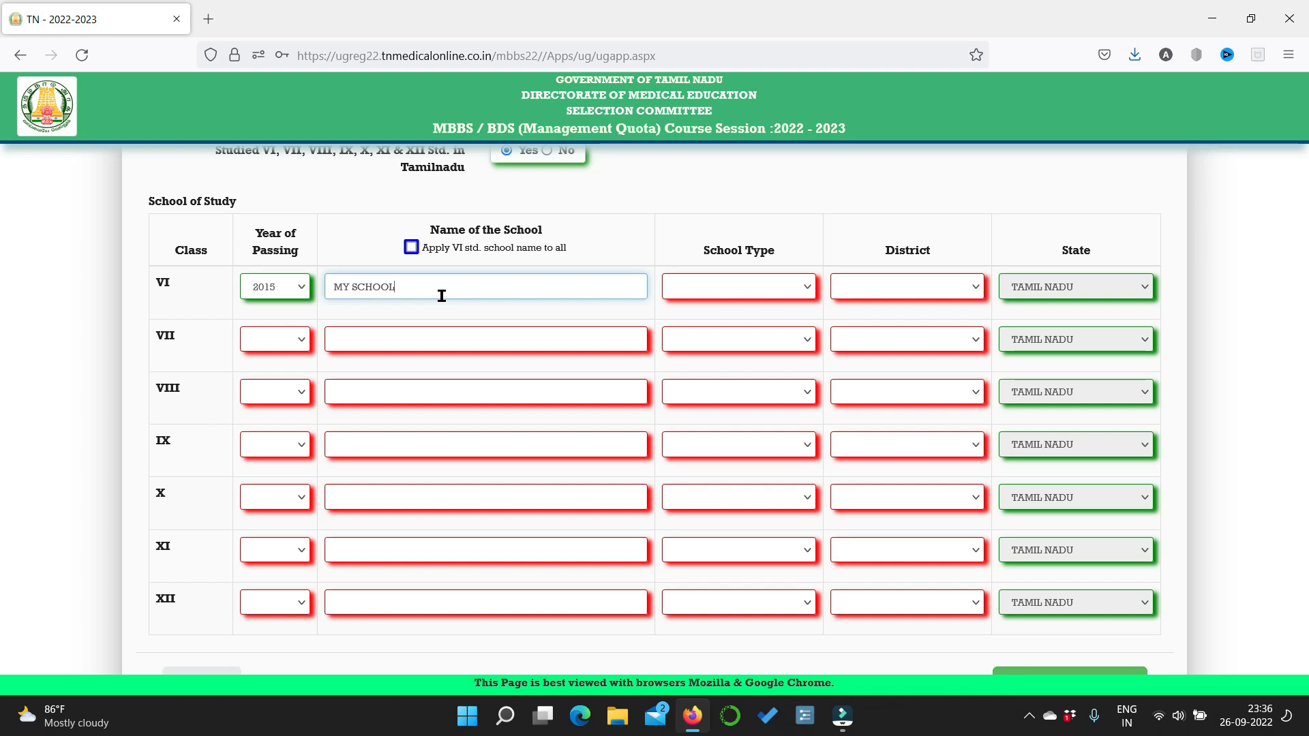
pyautogui.click(784, 287)
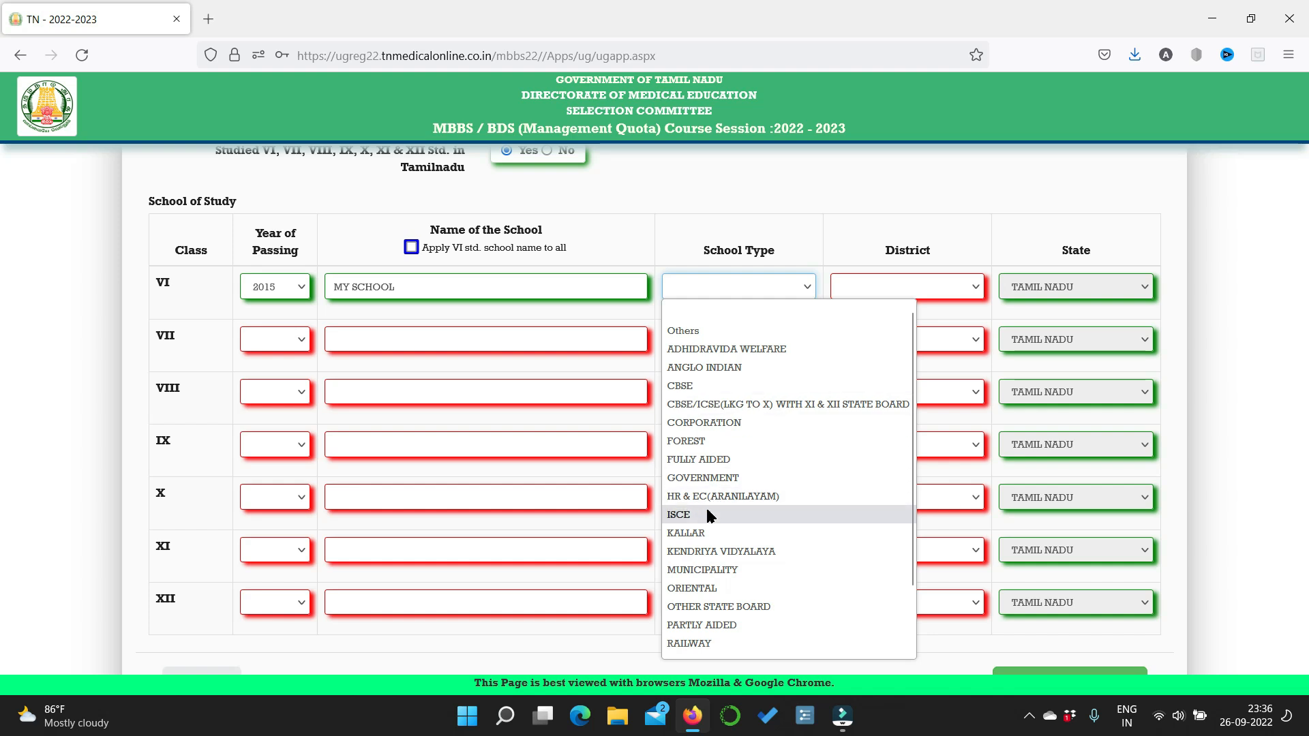
pyautogui.click(720, 387)
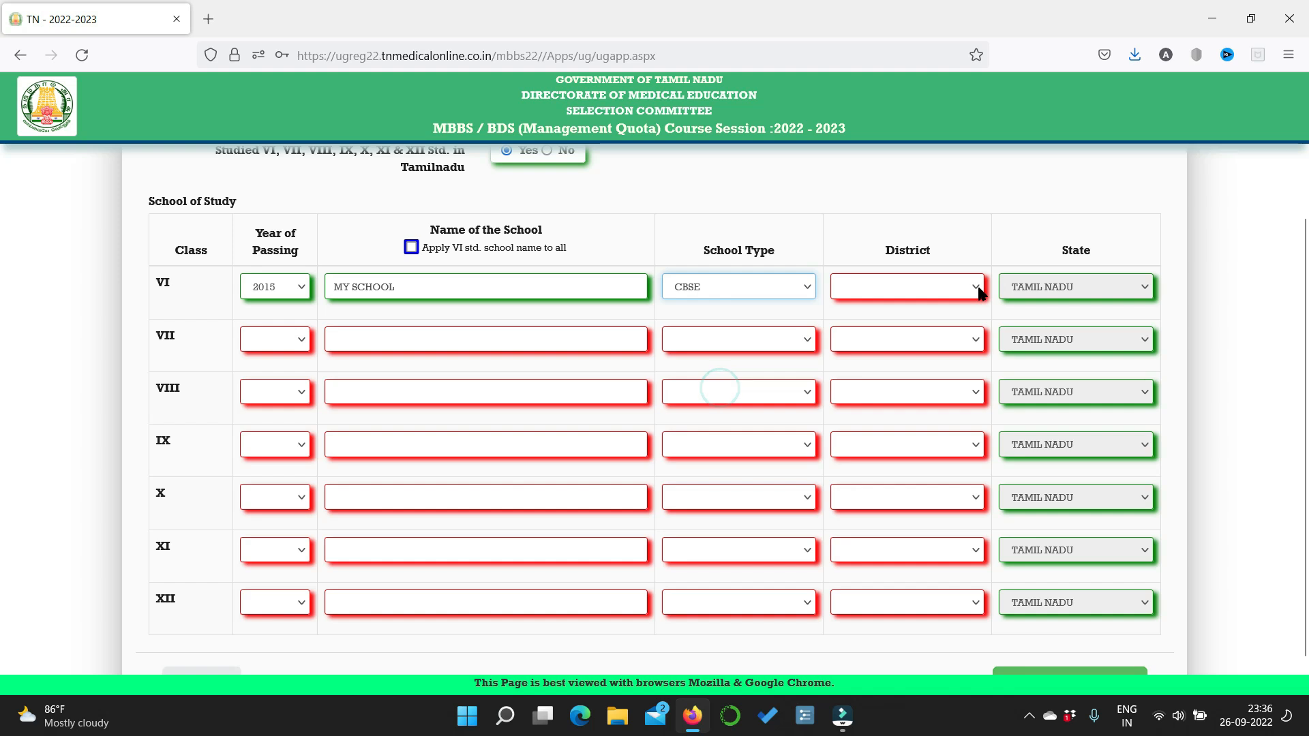
pyautogui.click(976, 287)
pyautogui.click(900, 368)
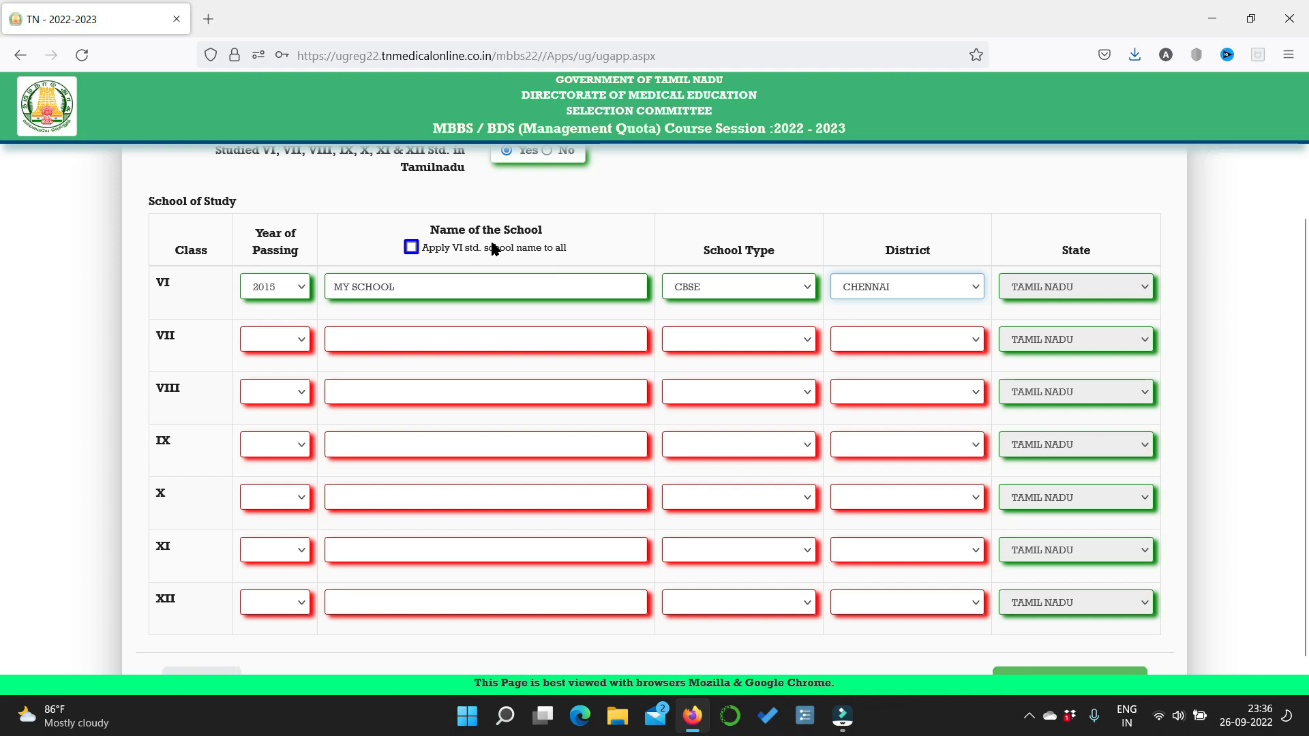
pyautogui.click(411, 247)
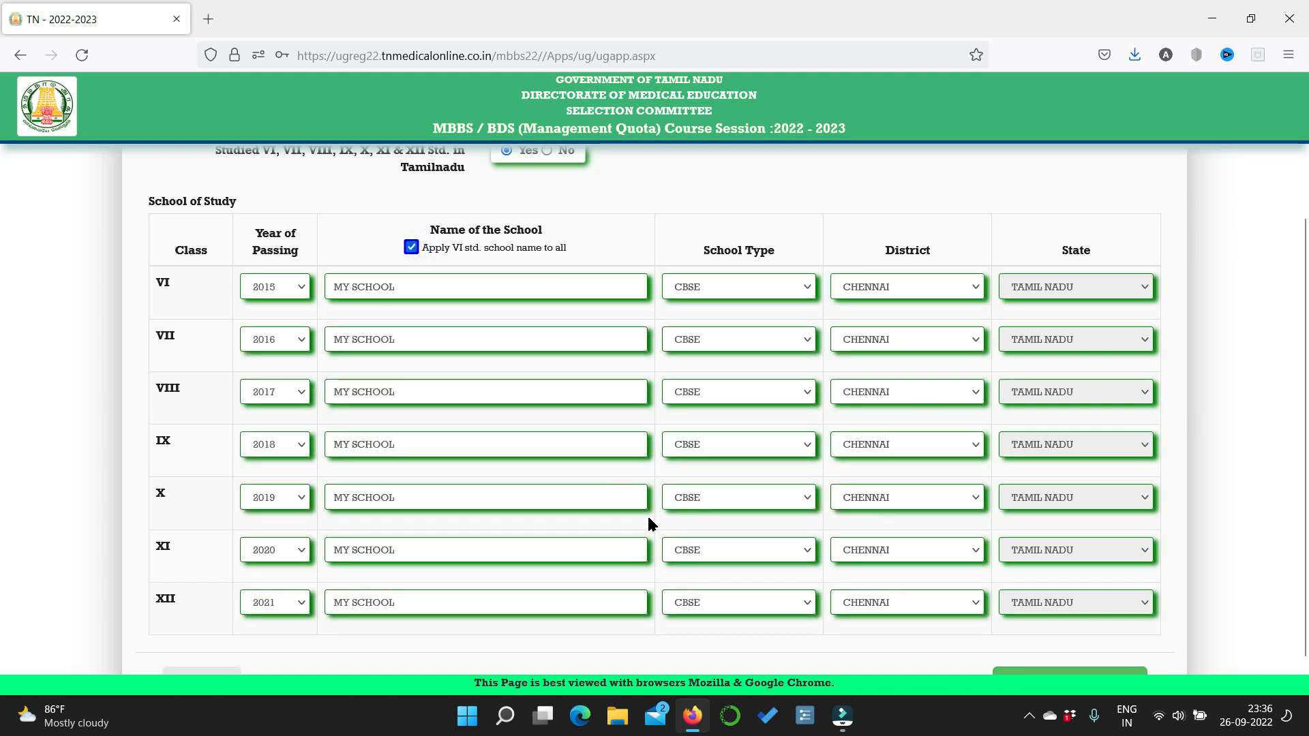
# Rename the class X, XI and XII schools to ANOTHER SCHOOL and save to Academic Details.
pyautogui.click(422, 502)
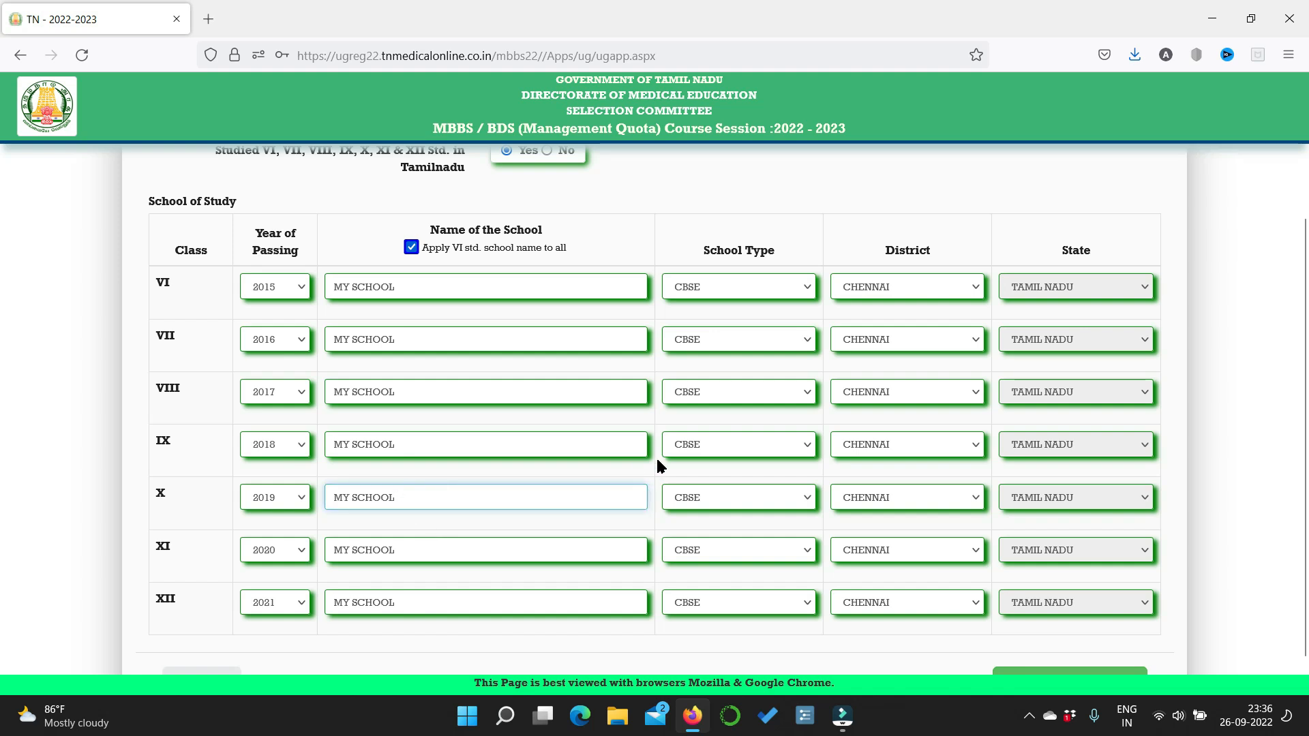
pyautogui.press('BackSpace')
pyautogui.press('BackSpace')
pyautogui.press('BackSpace')
pyautogui.press('BackSpace')
pyautogui.press('BackSpace')
pyautogui.press('BackSpace')
pyautogui.press('BackSpace')
pyautogui.press('BackSpace')
pyautogui.press('BackSpace')
pyautogui.write('ANOTHER SCHOO')
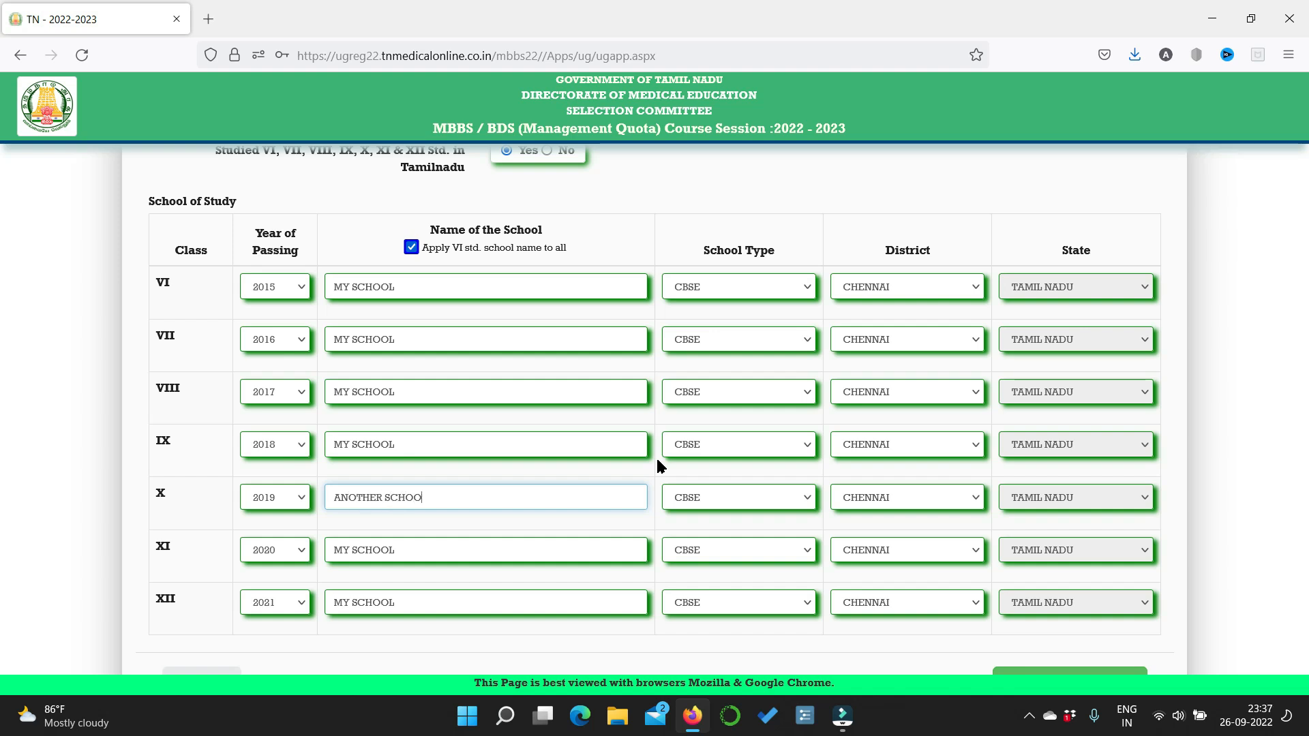
pyautogui.write('L')
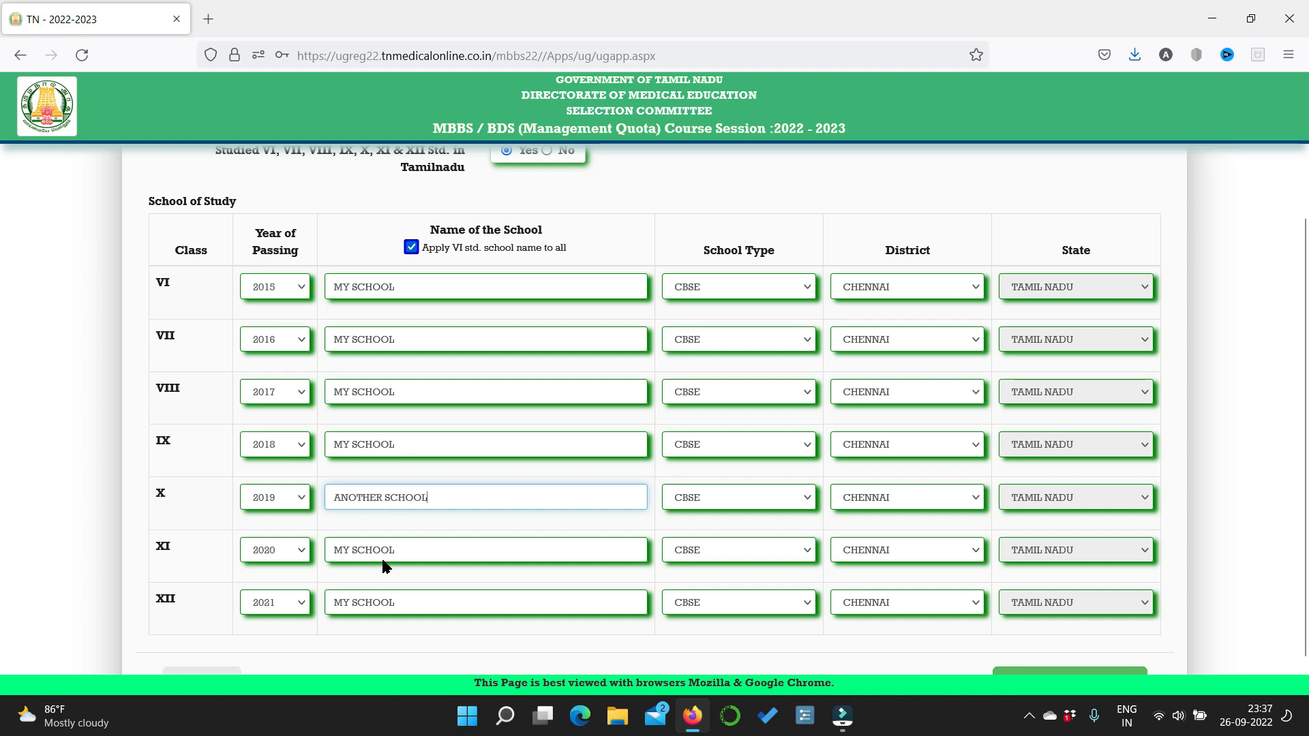
pyautogui.click(412, 550)
pyautogui.write('A')
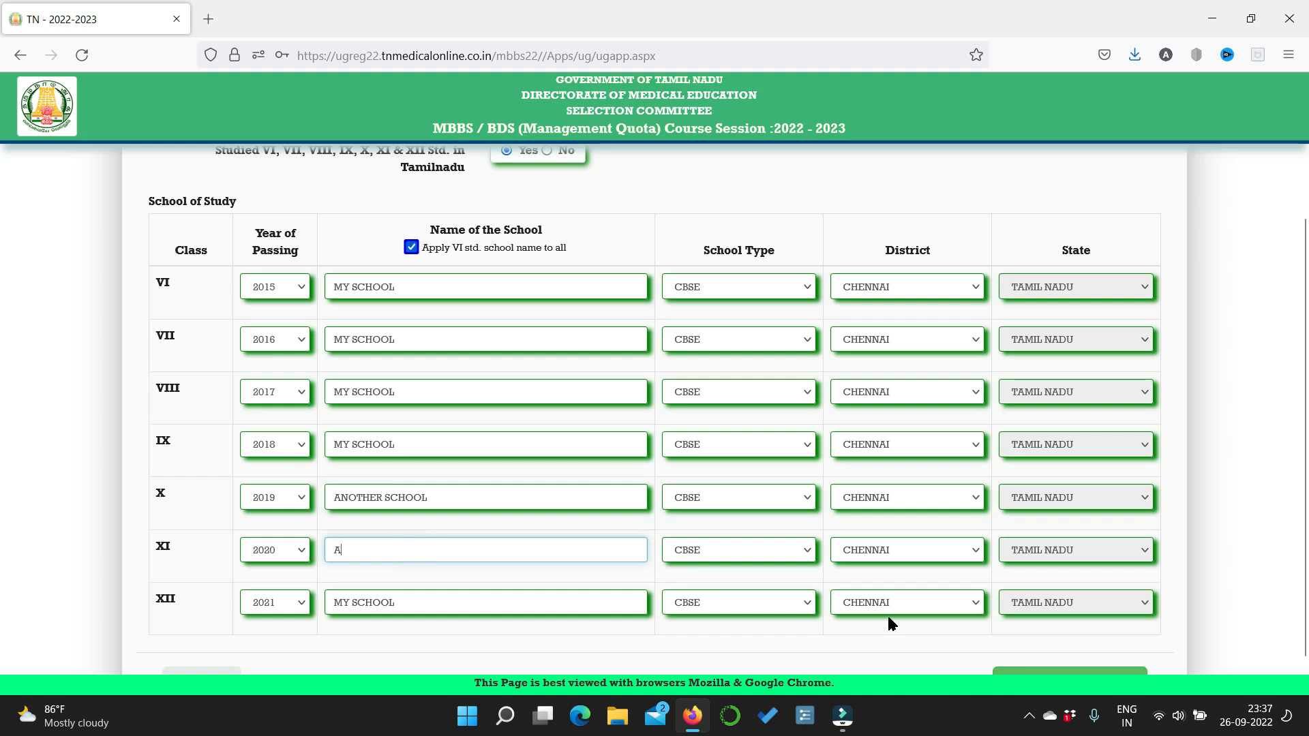
pyautogui.write('NOTHER SCHO')
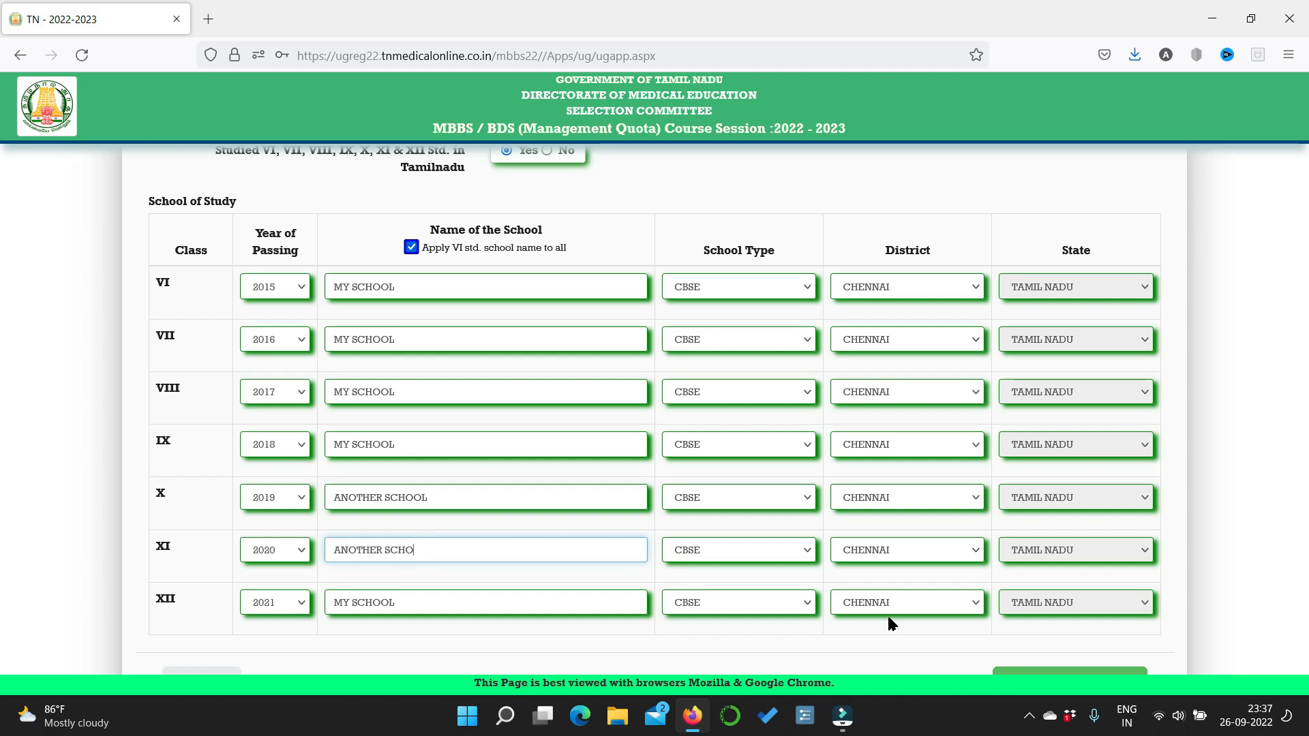
pyautogui.click(457, 604)
pyautogui.write('ANOTHER SCHOOL')
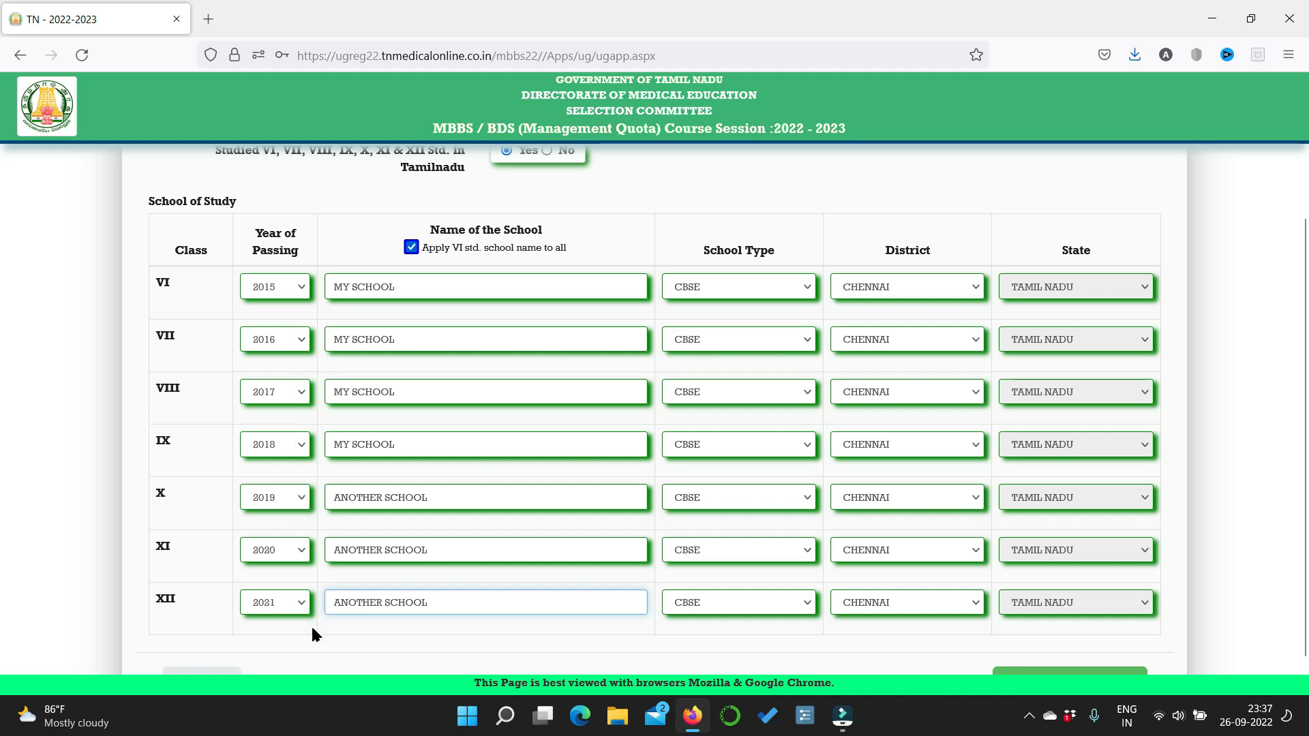
pyautogui.scroll(-1, 315, 634)
pyautogui.click(1090, 656)
# Enter the NEET roll number and application number.
pyautogui.click(321, 341)
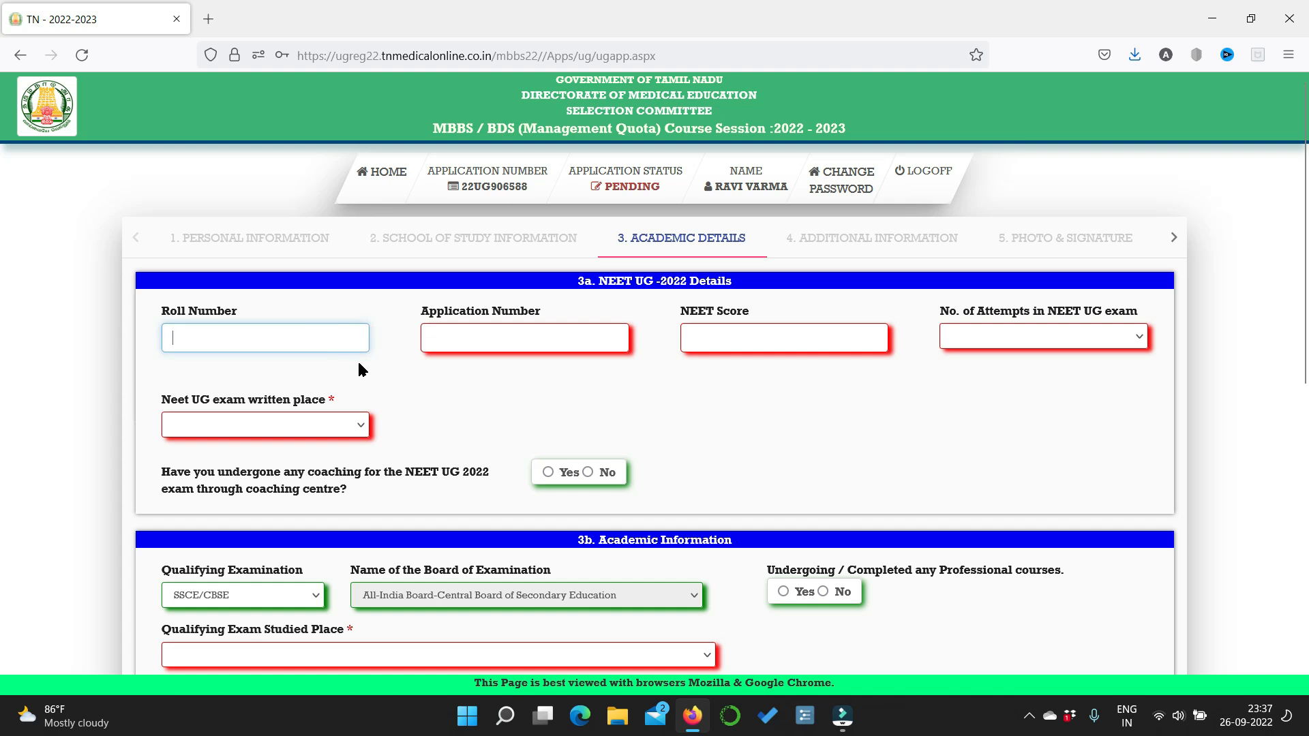
pyautogui.write('1234567890')
pyautogui.click(572, 337)
pyautogui.write('123456789012')
pyautogui.click(303, 346)
pyautogui.click(544, 334)
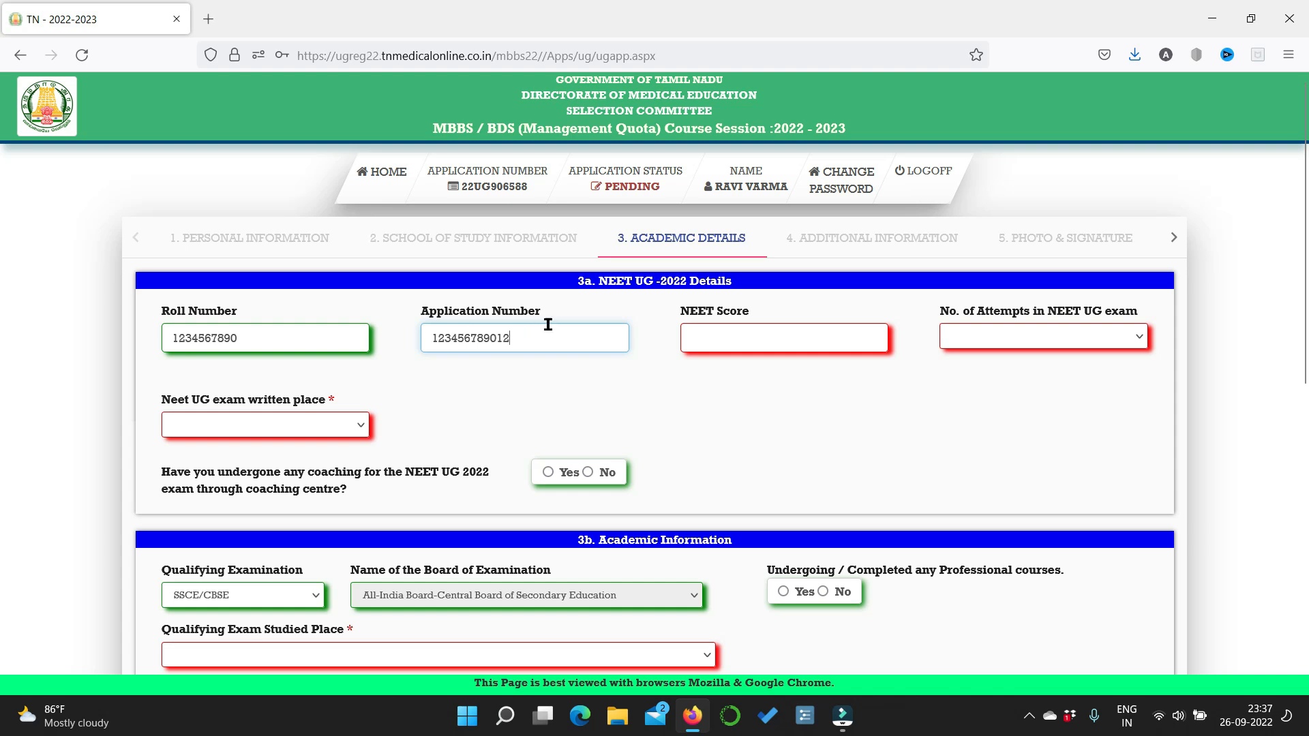
# Set NEET score 520, First Attempt, and exam place ANDHRA PRADESH.
pyautogui.click(710, 332)
pyautogui.write('520')
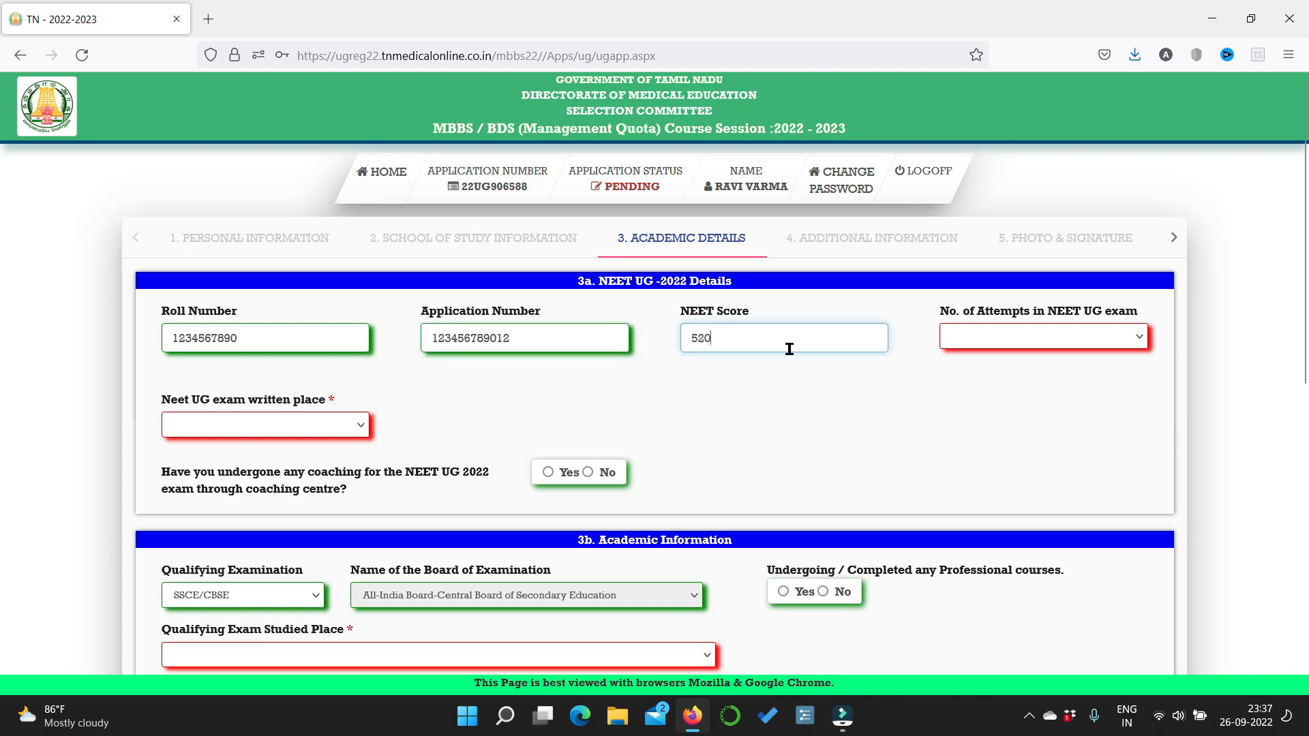
pyautogui.click(1122, 346)
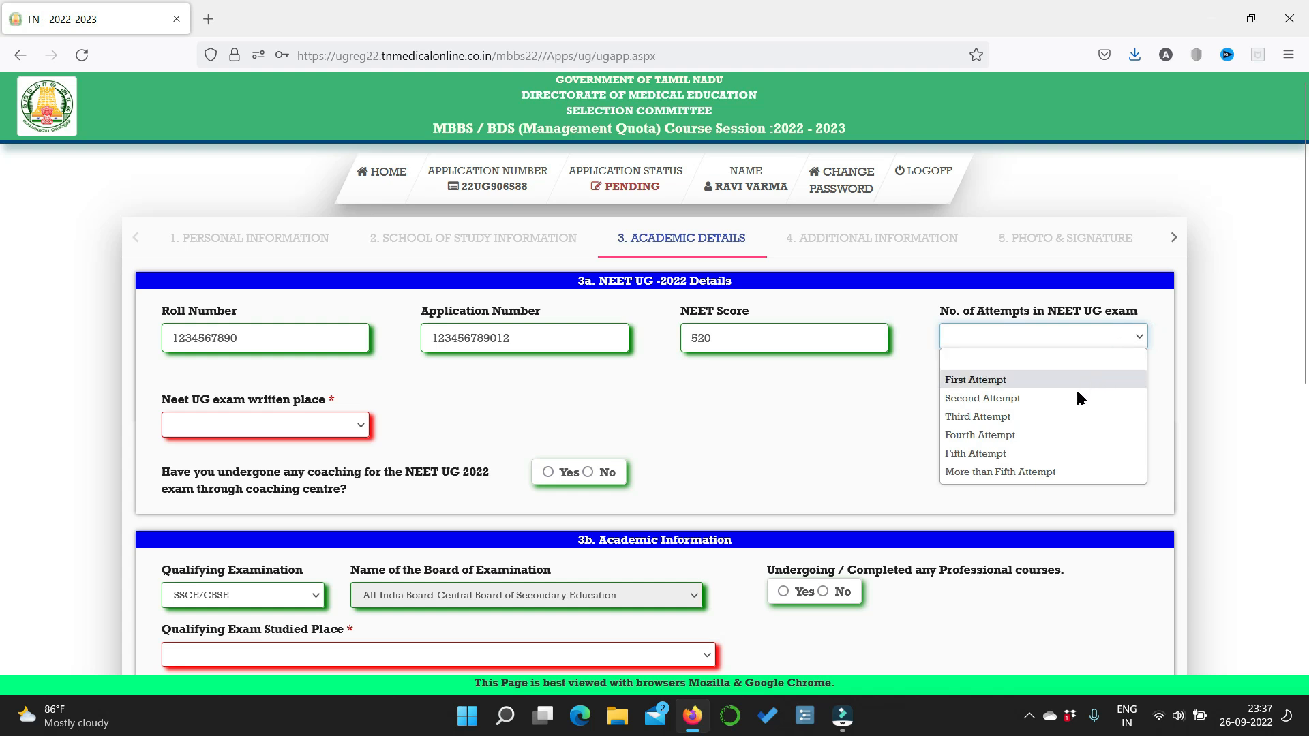
pyautogui.click(1057, 382)
pyautogui.click(334, 424)
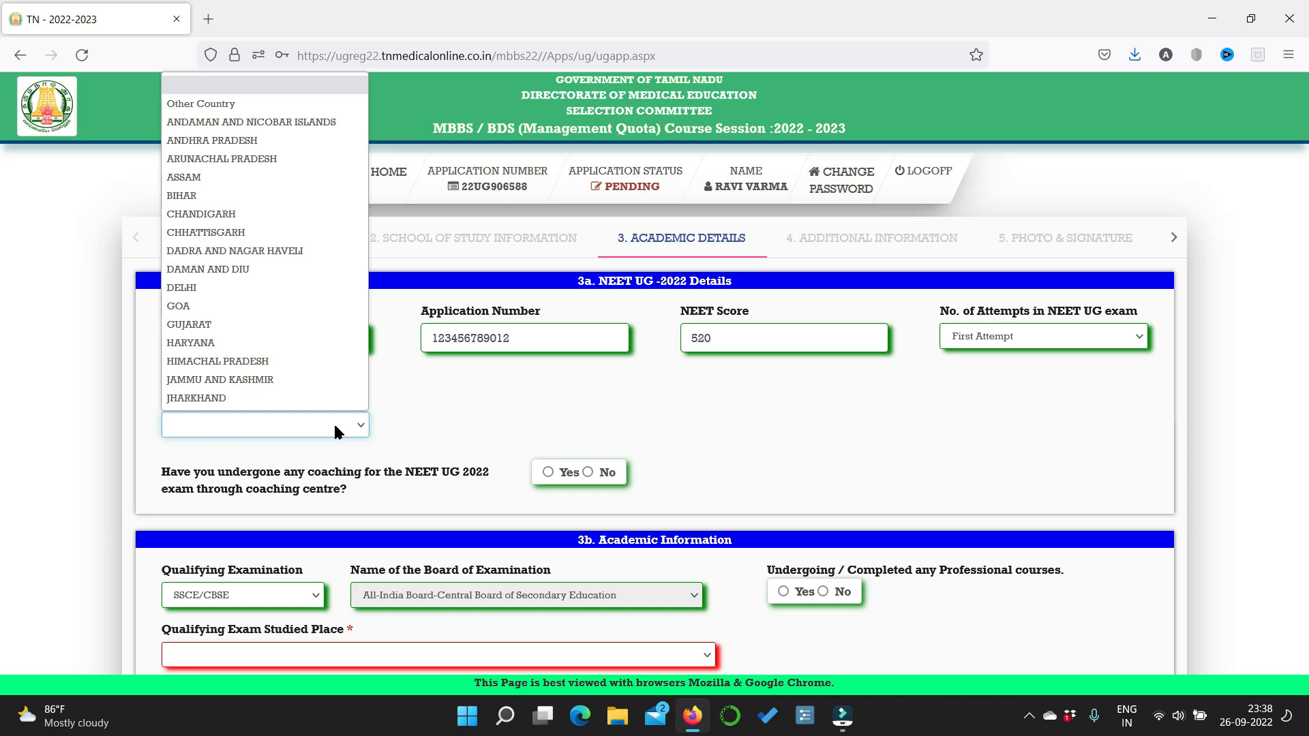
pyautogui.click(293, 144)
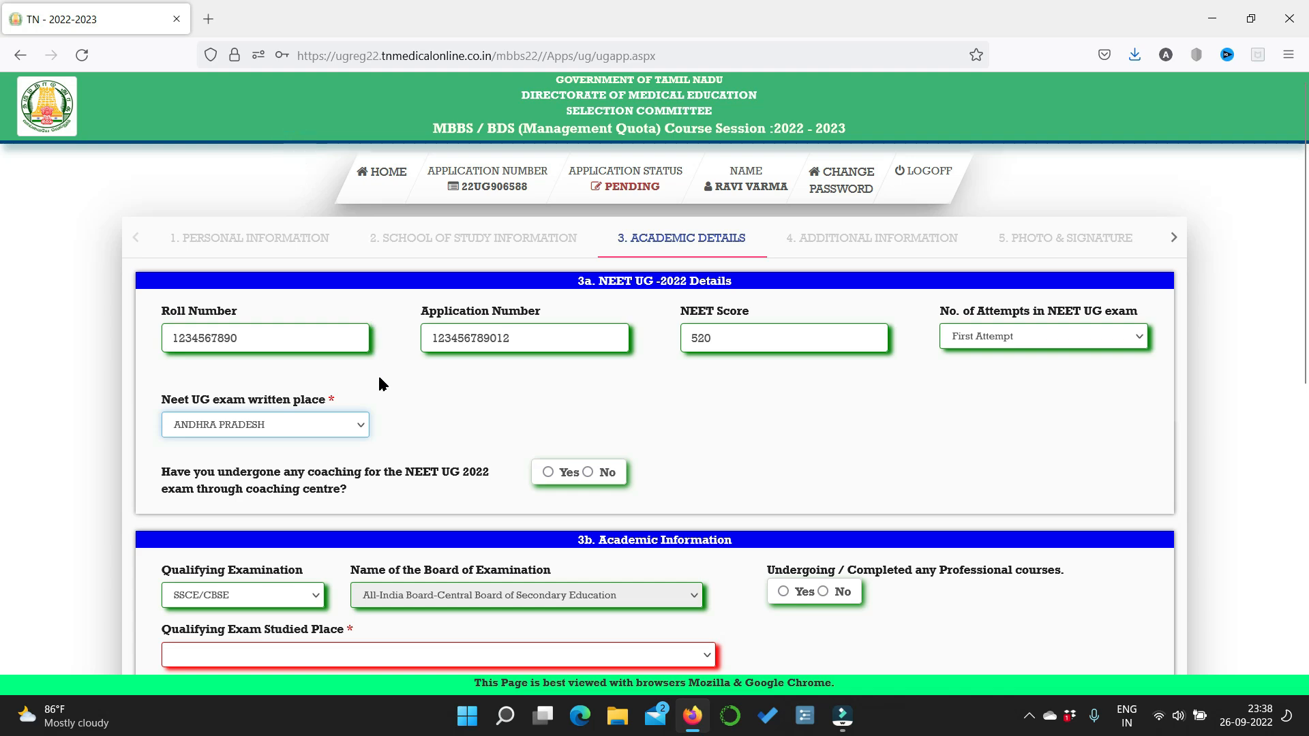
# Record NEET coaching attended at justgetmbbs, a non-government centre.
pyautogui.scroll(-1, 388, 403)
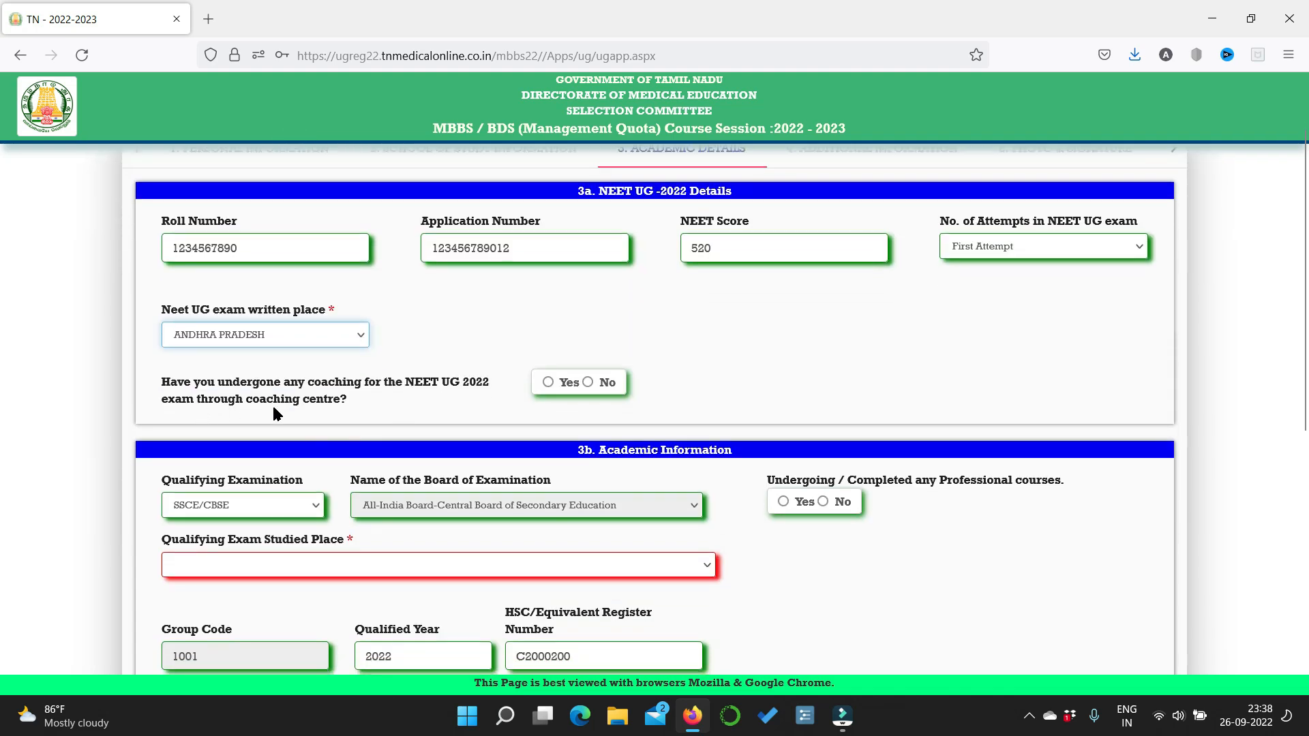
pyautogui.click(550, 383)
pyautogui.click(588, 381)
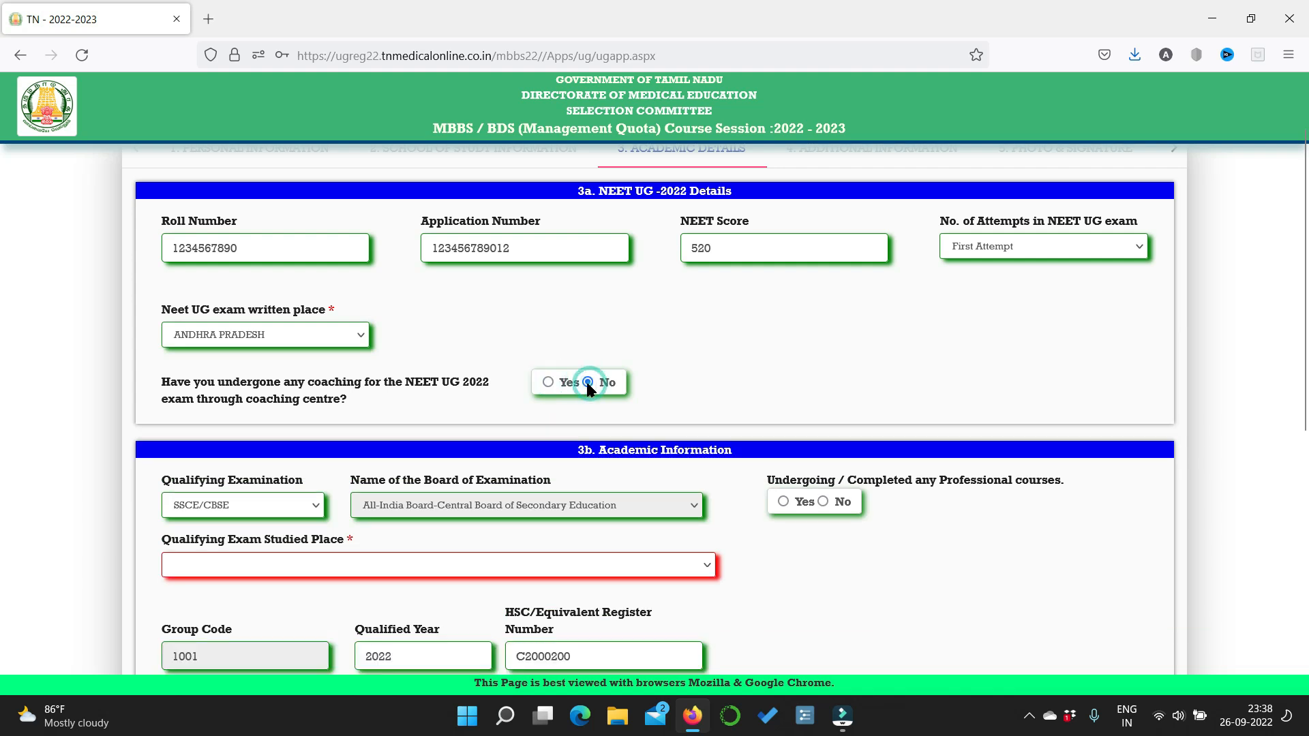
pyautogui.click(548, 381)
pyautogui.click(931, 388)
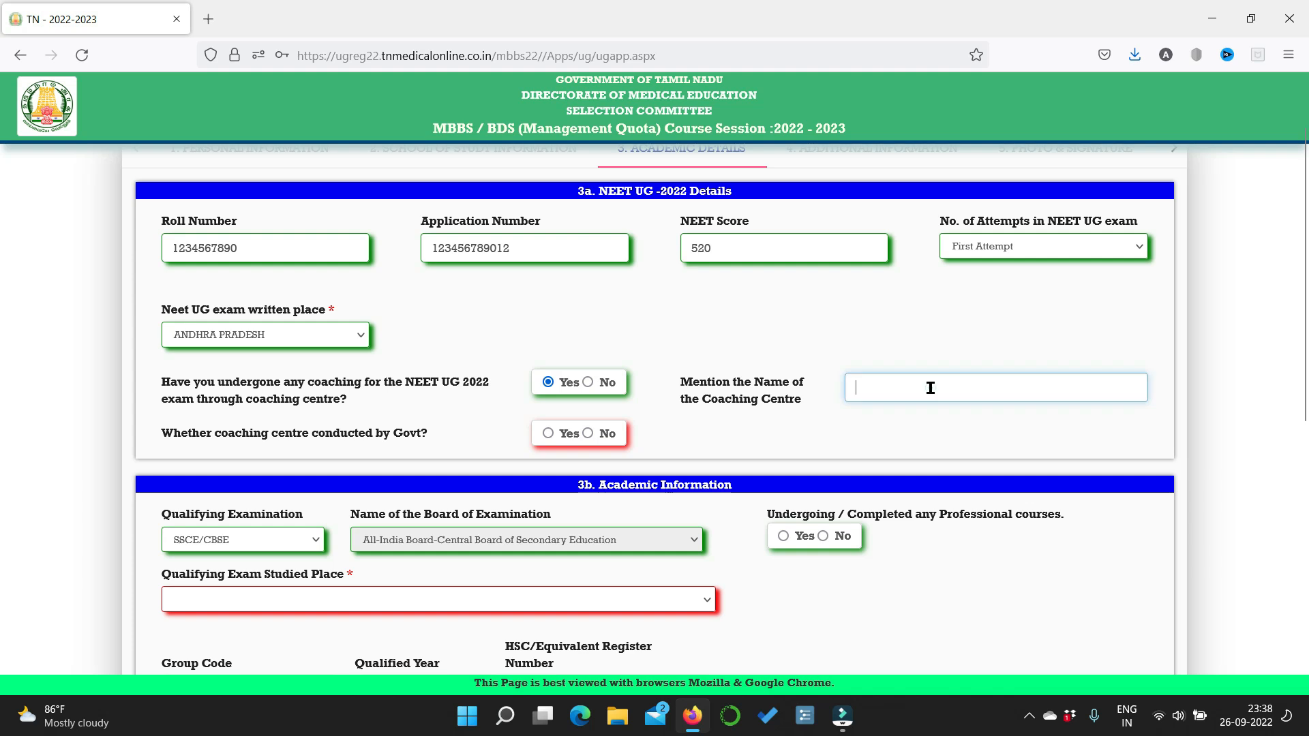
pyautogui.write('justgetmbbs')
pyautogui.click(588, 433)
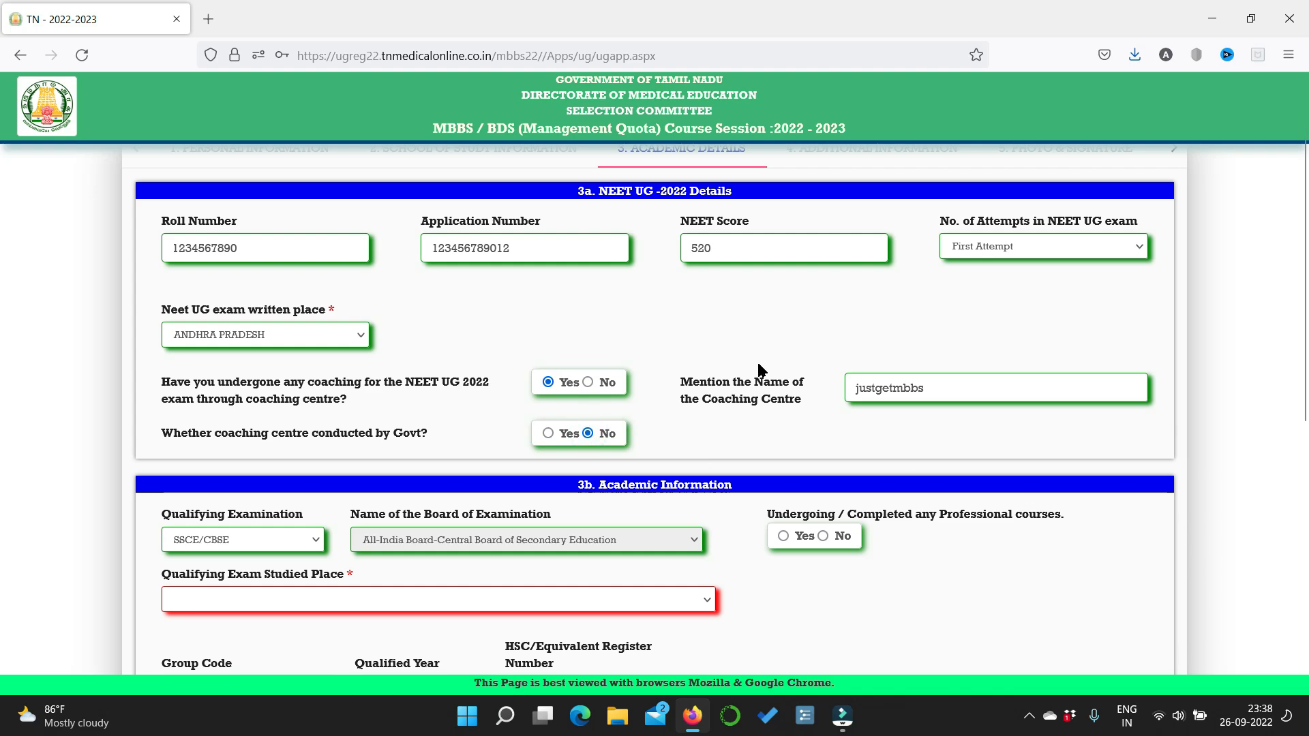
# Answer No to having studied professional courses.
pyautogui.scroll(-4, 762, 370)
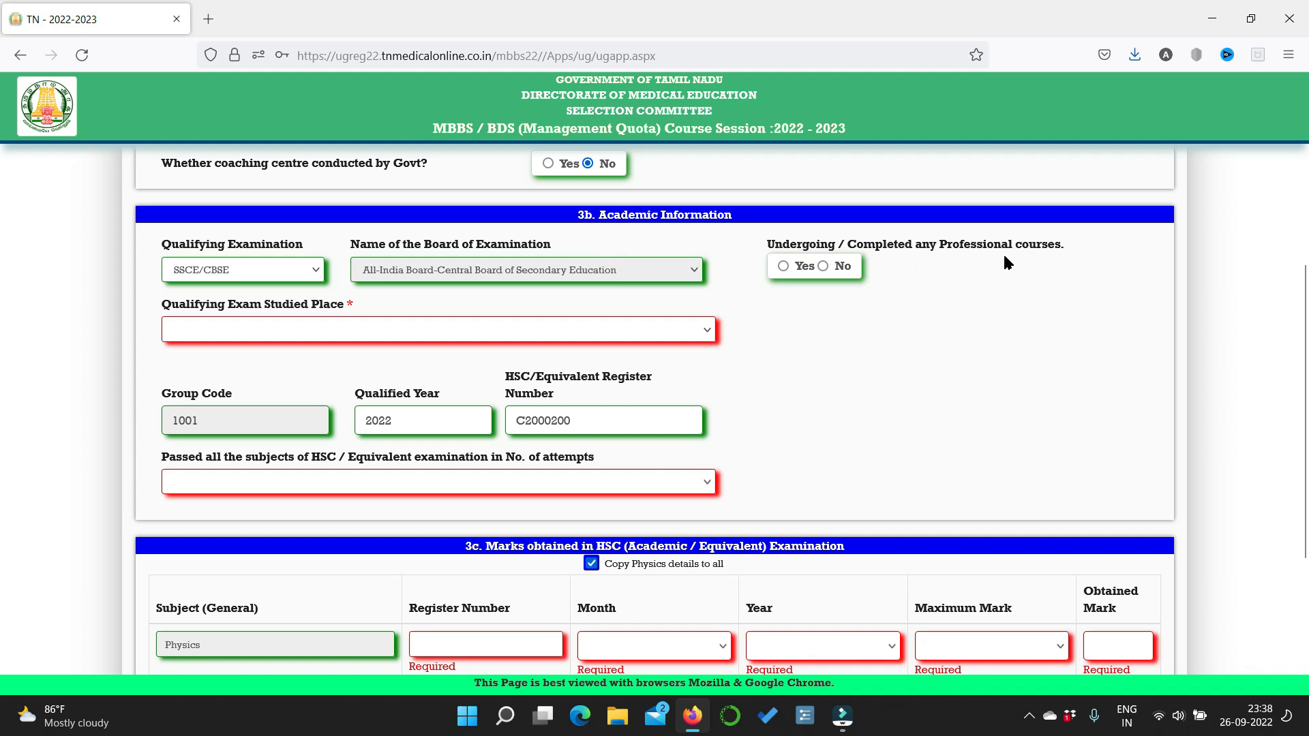
pyautogui.click(782, 266)
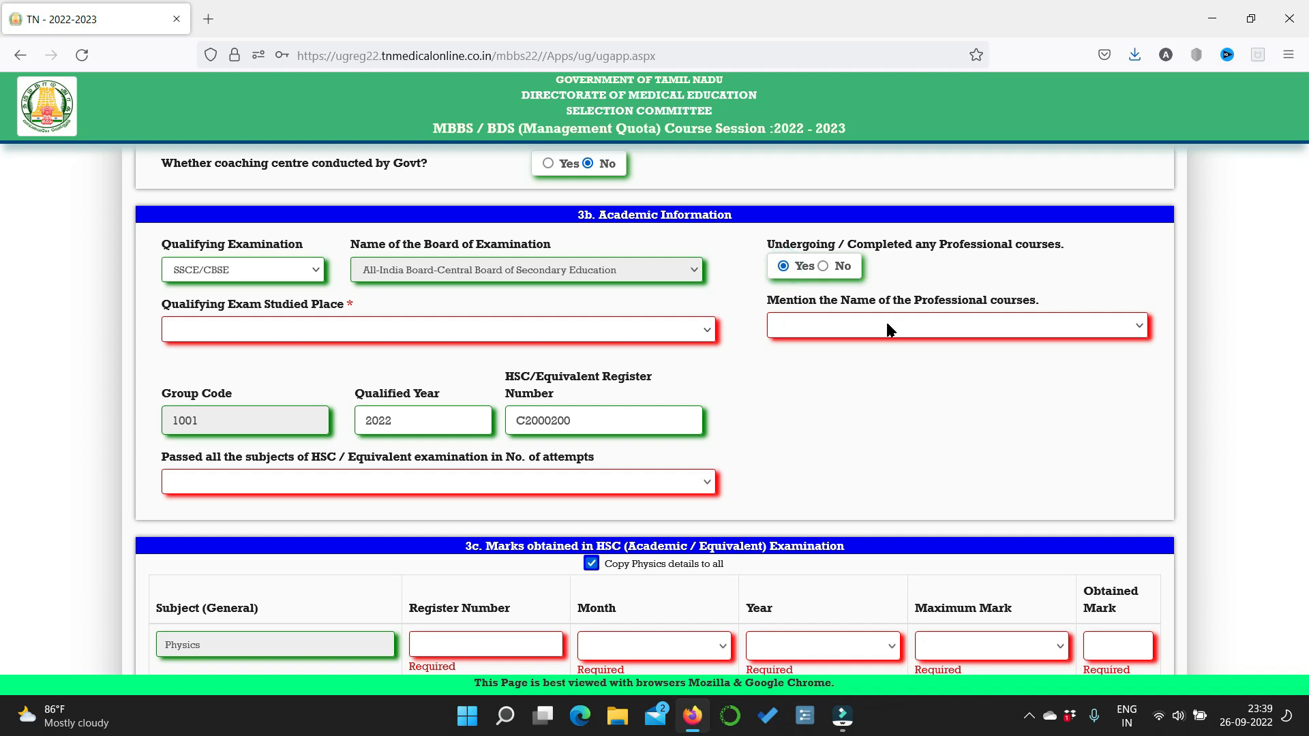
pyautogui.click(888, 326)
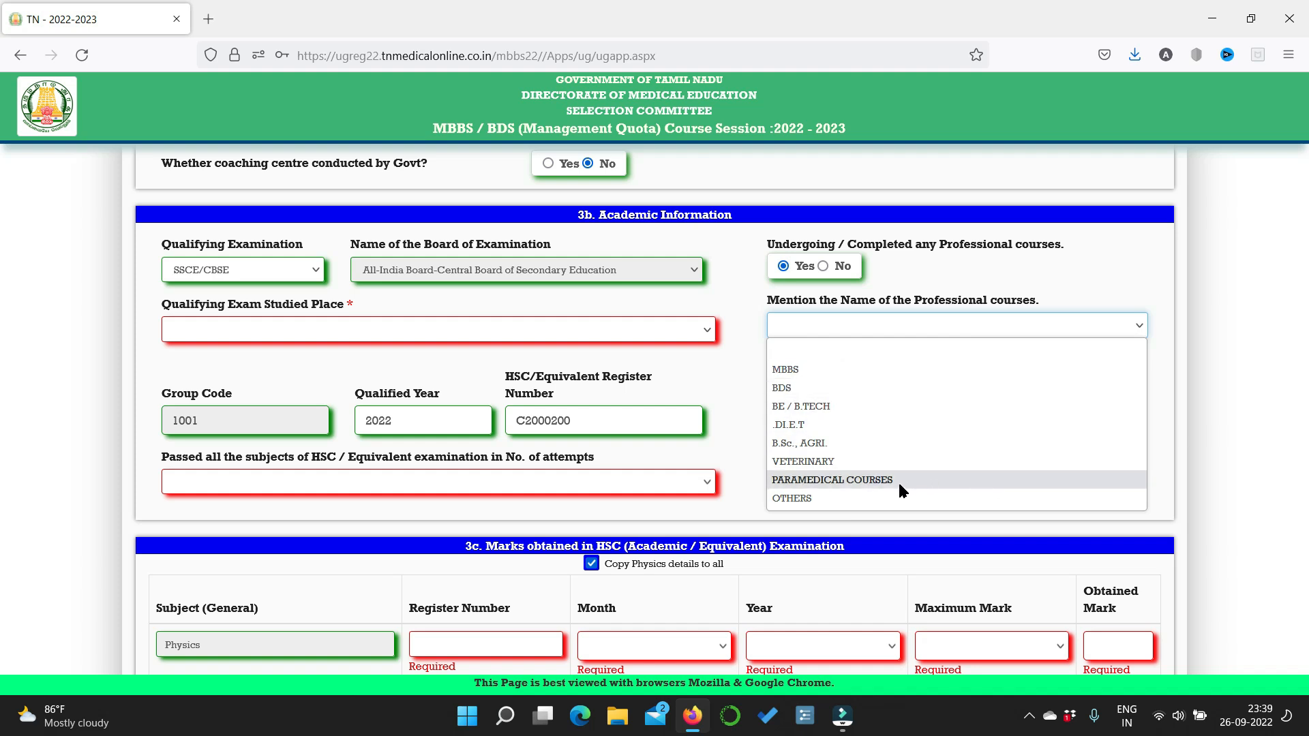
pyautogui.click(821, 406)
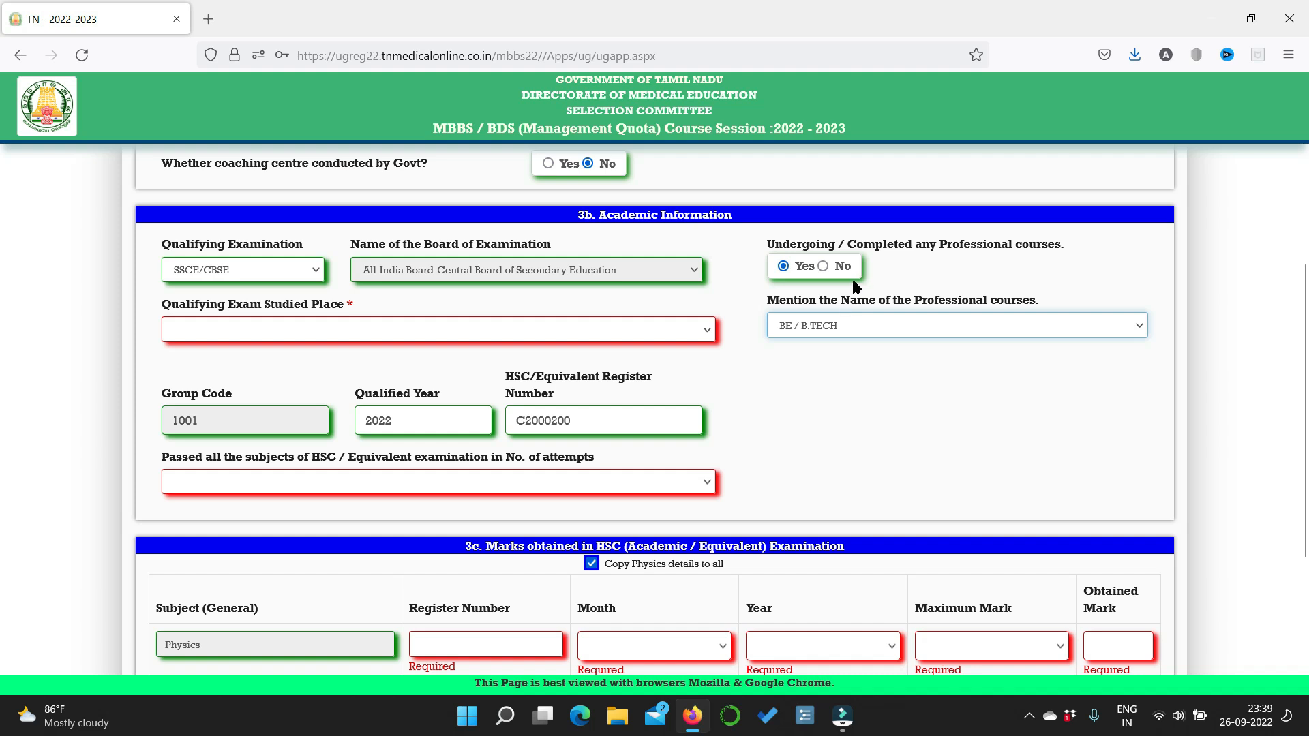
pyautogui.click(822, 266)
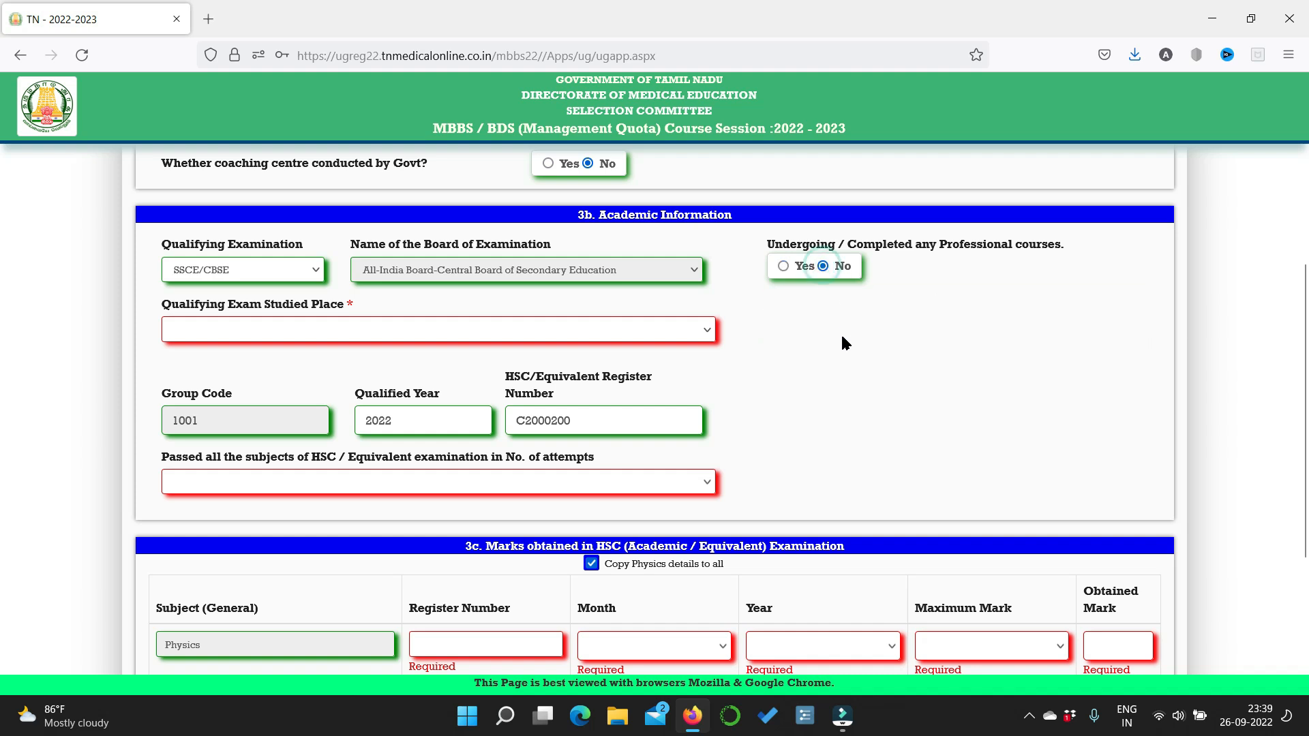
# Set the qualifying exam studied place to TAMIL NADU.
pyautogui.click(477, 330)
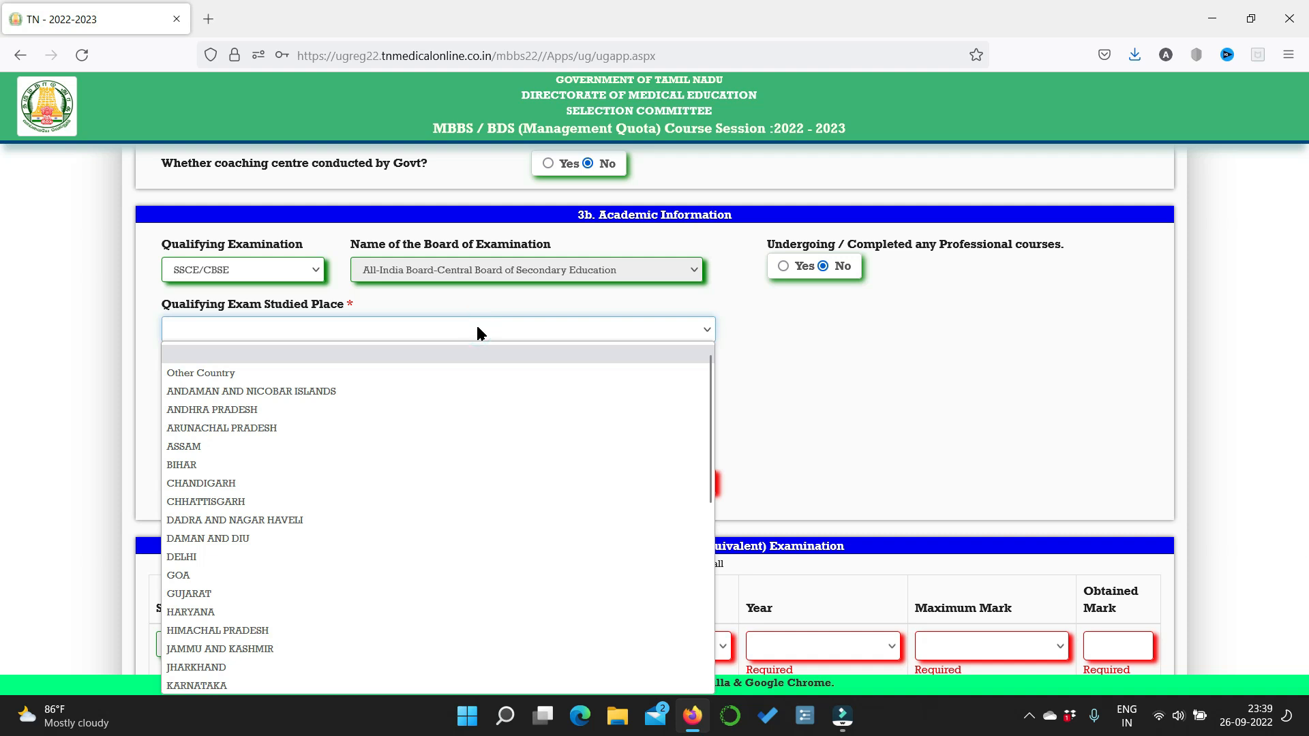
pyautogui.press('t')
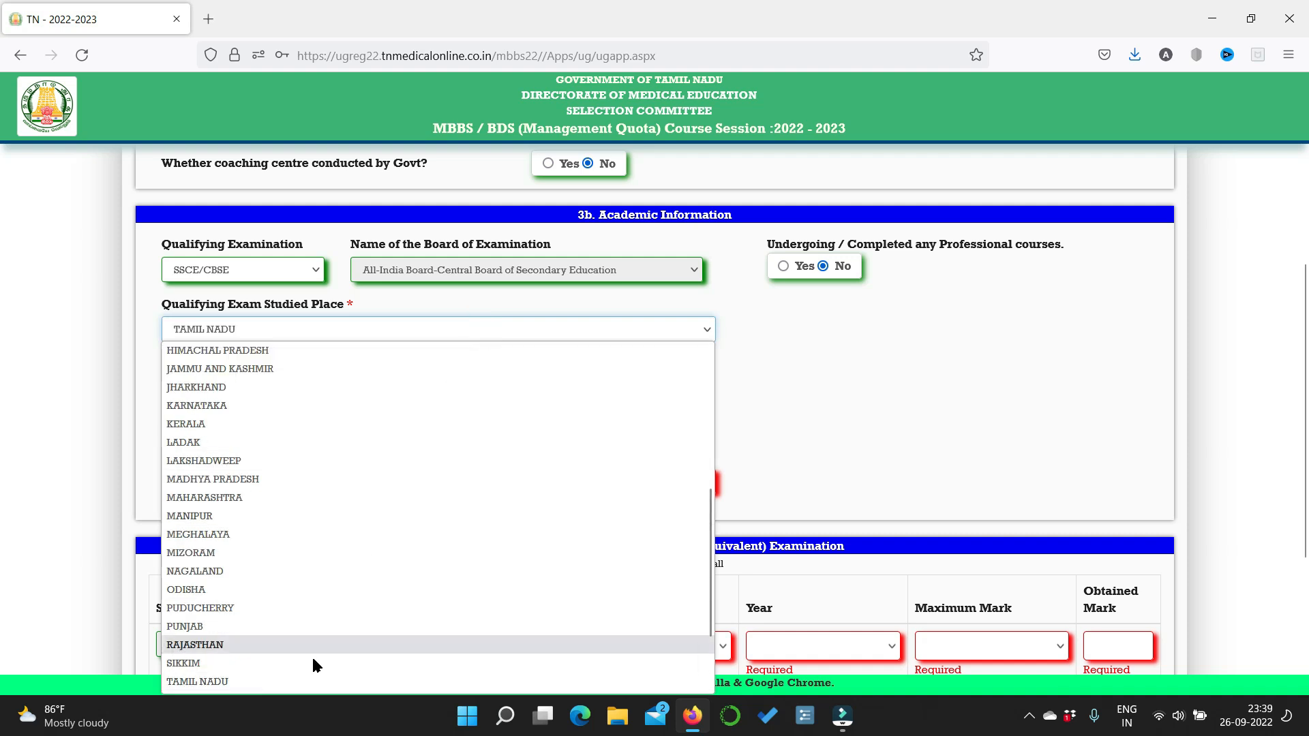
pyautogui.click(310, 680)
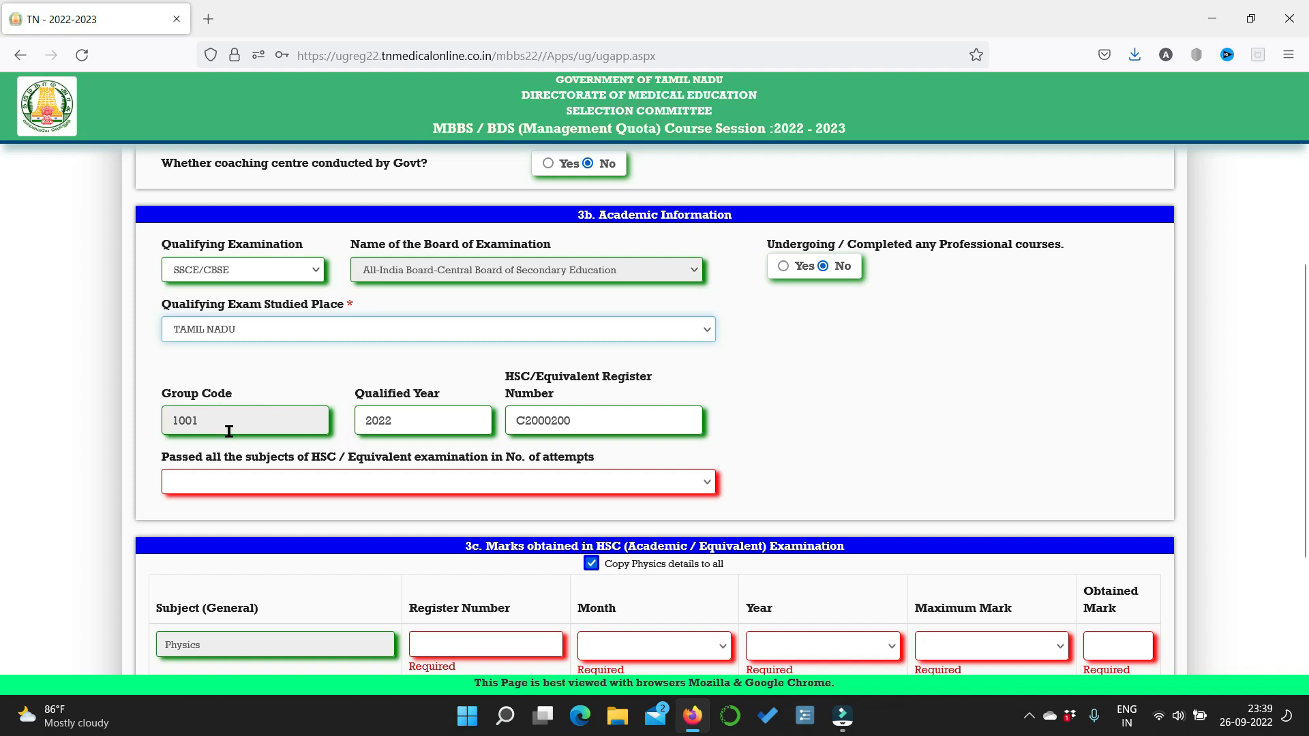
pyautogui.click(402, 423)
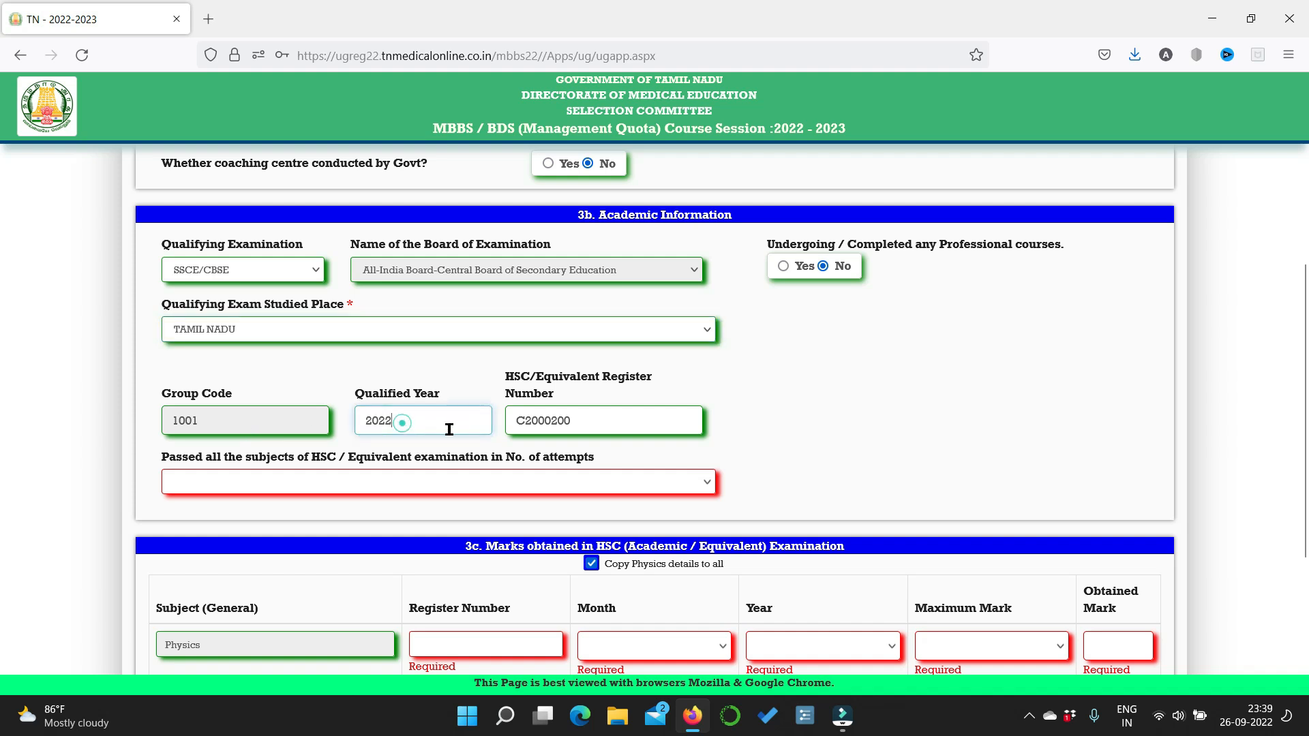
pyautogui.click(627, 428)
# Set HSC attempts to '1 - Passed all the subject in First Attempt'.
pyautogui.scroll(-1, 783, 393)
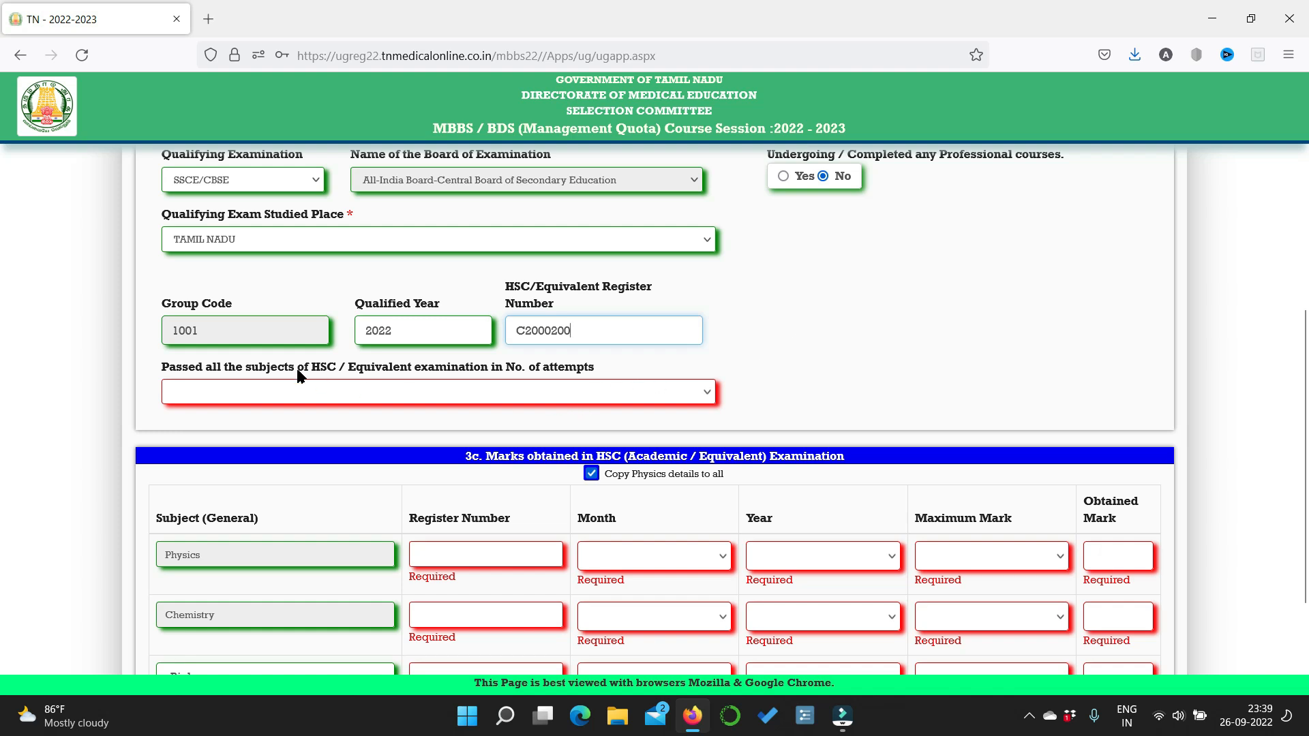
pyautogui.click(464, 389)
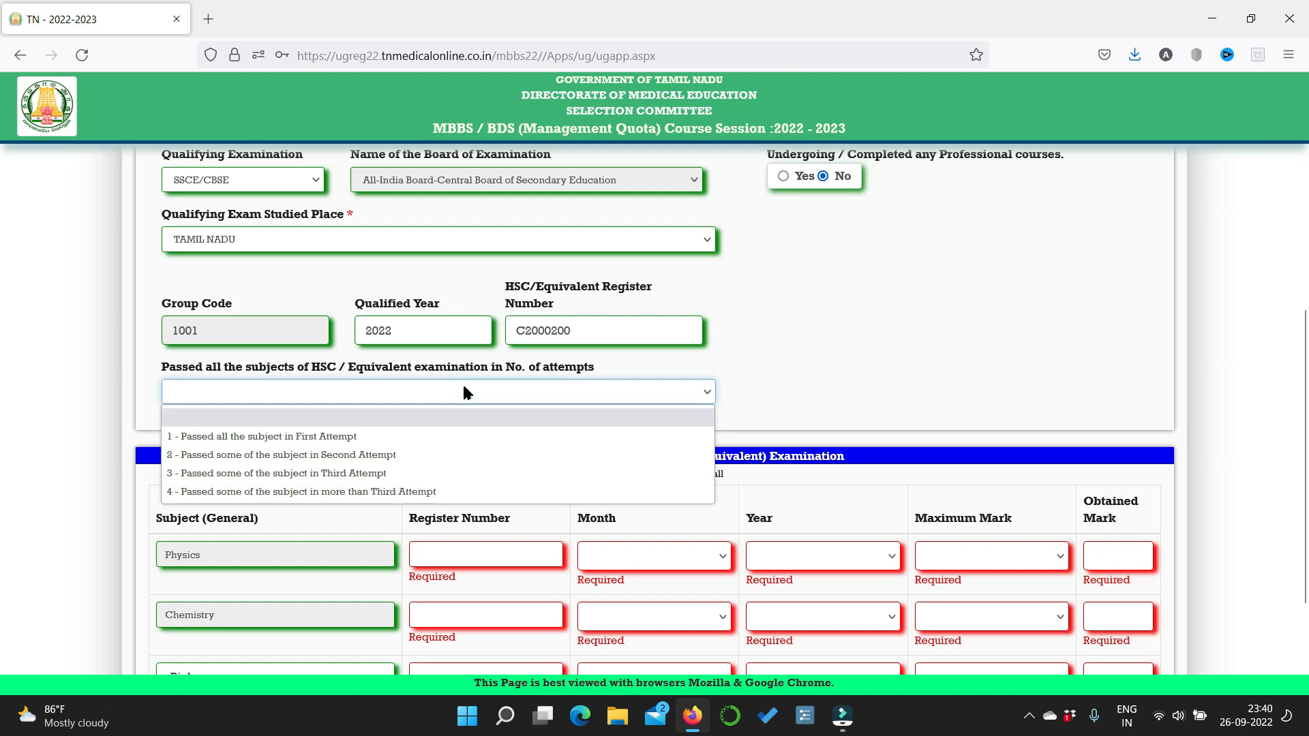
pyautogui.click(917, 377)
pyautogui.scroll(3, 917, 377)
pyautogui.scroll(3, 883, 258)
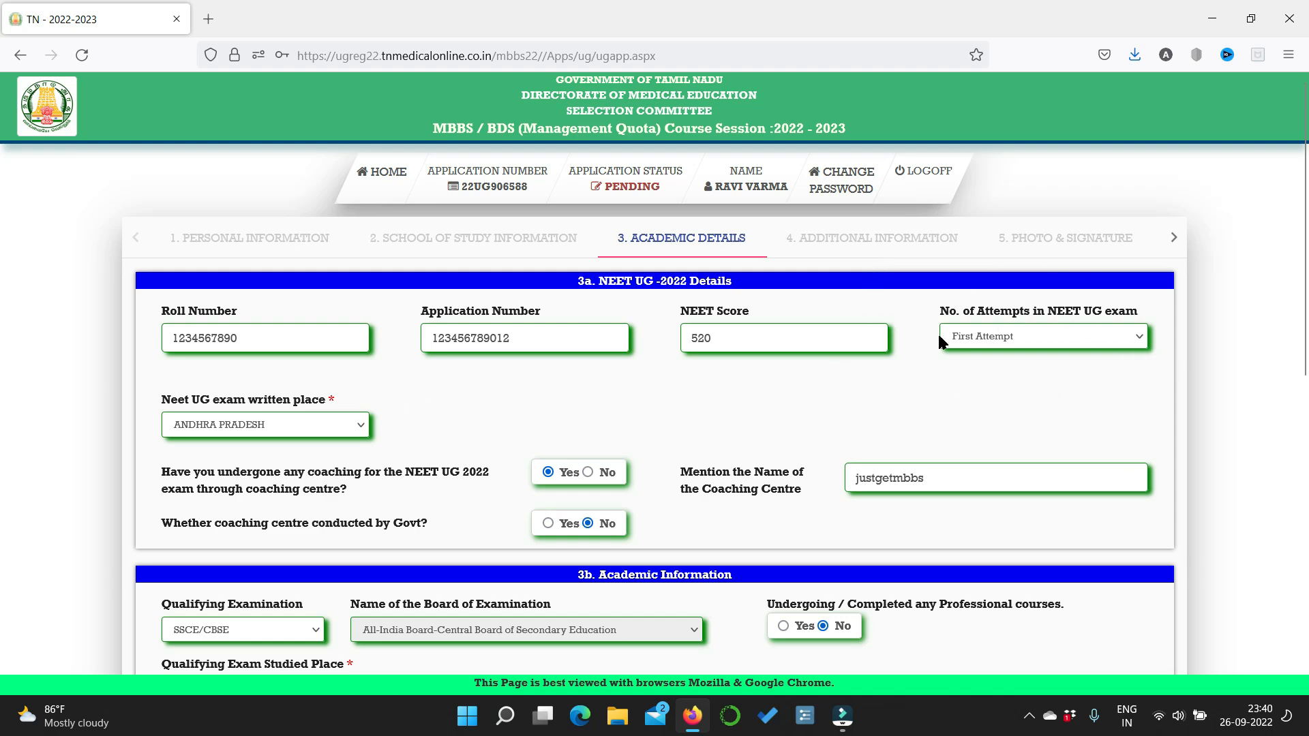
pyautogui.scroll(-10, 1028, 305)
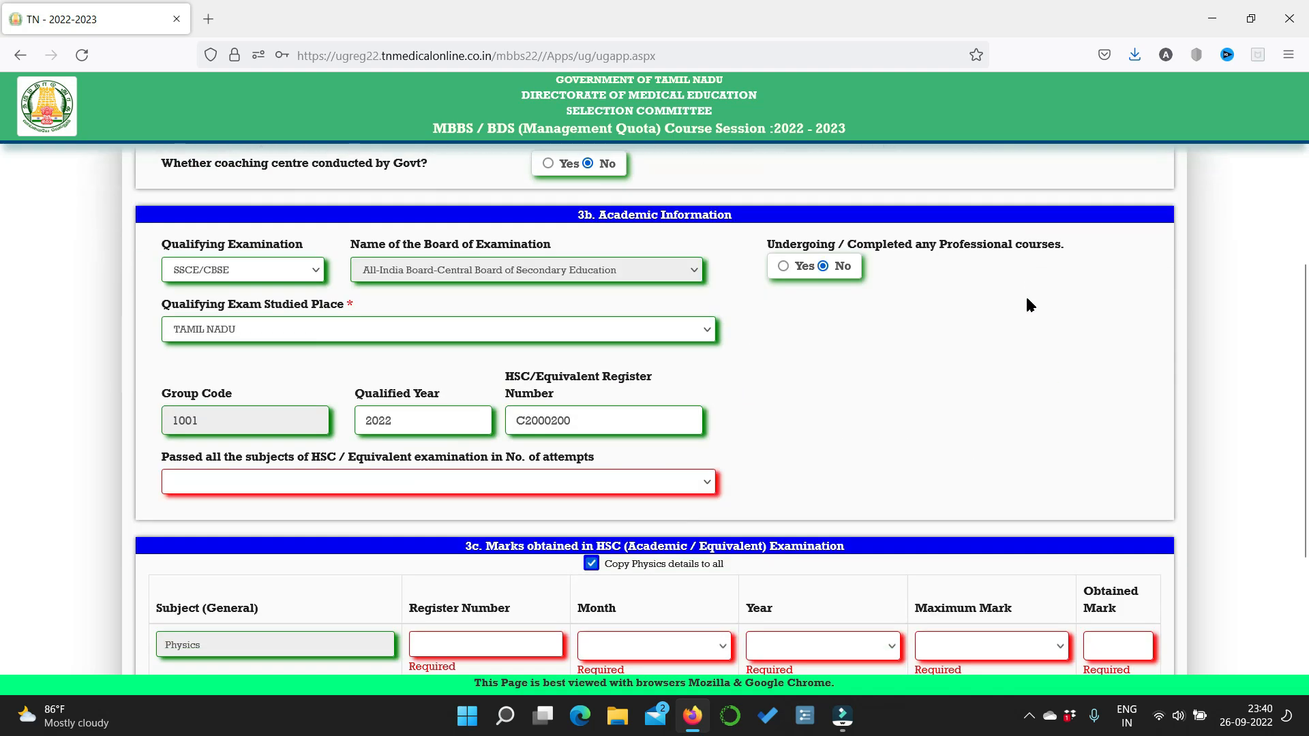
pyautogui.click(654, 232)
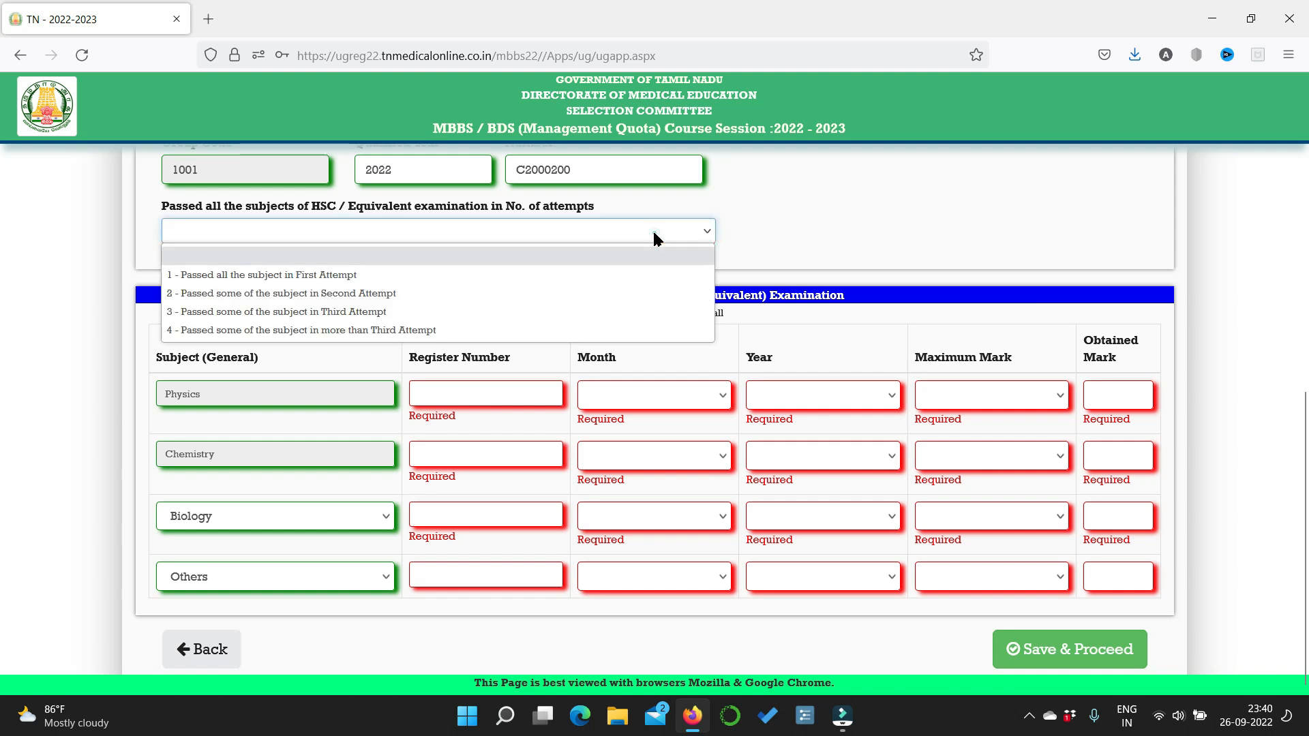
pyautogui.click(497, 273)
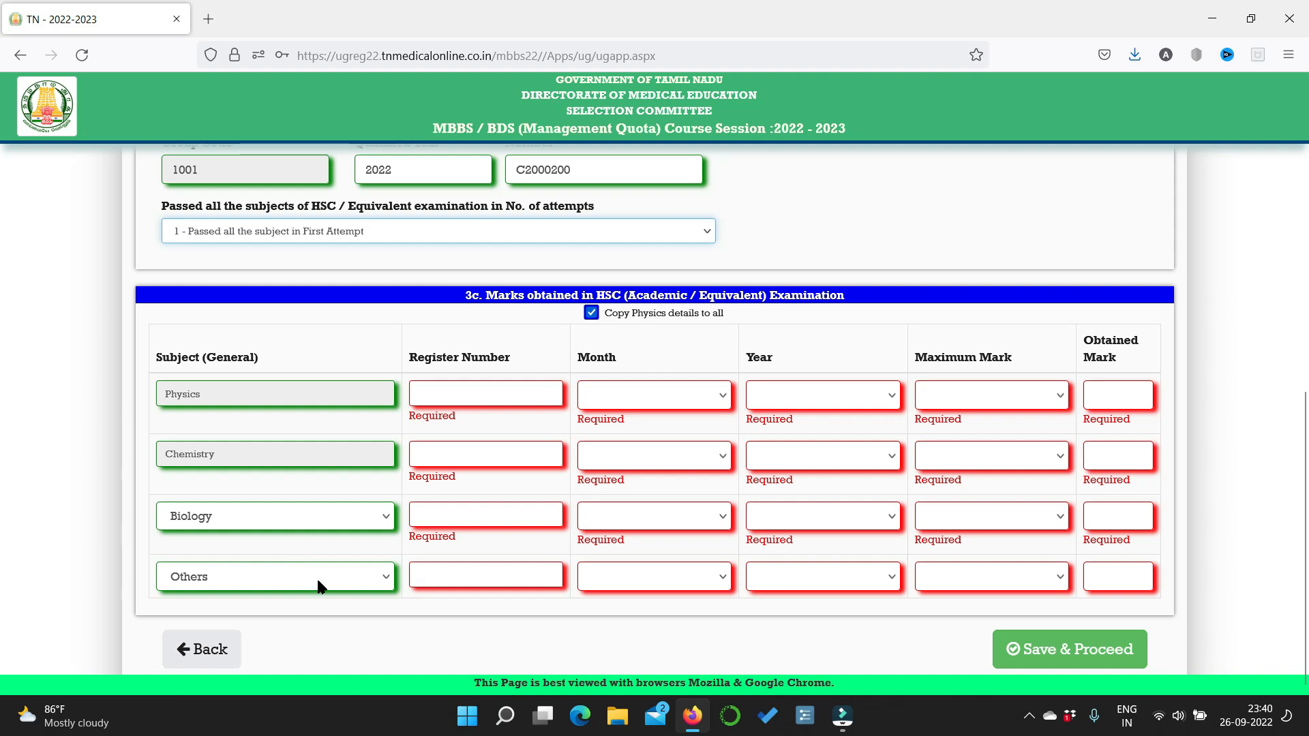
# Fill the Physics row: HSC register number, May 2022, maximum 100, obtained 90.
pyautogui.click(473, 400)
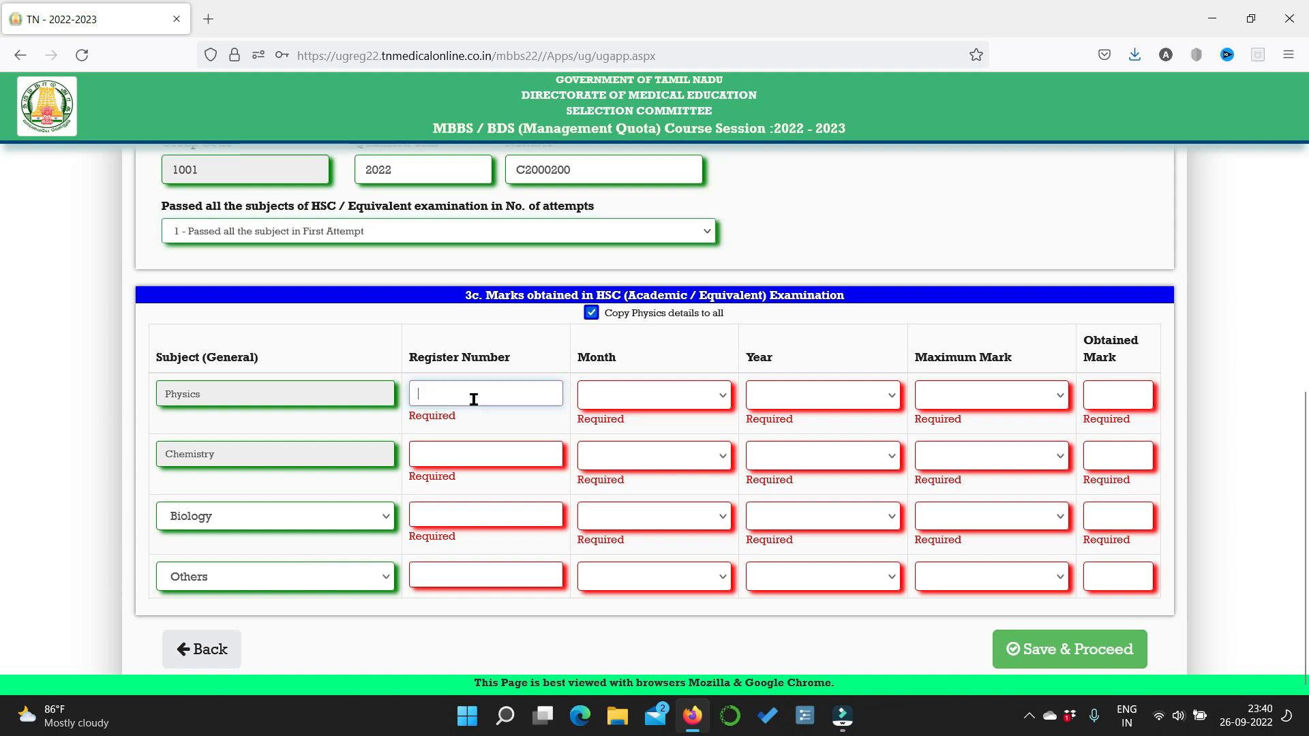
pyautogui.write('c2')
pyautogui.press('Down')
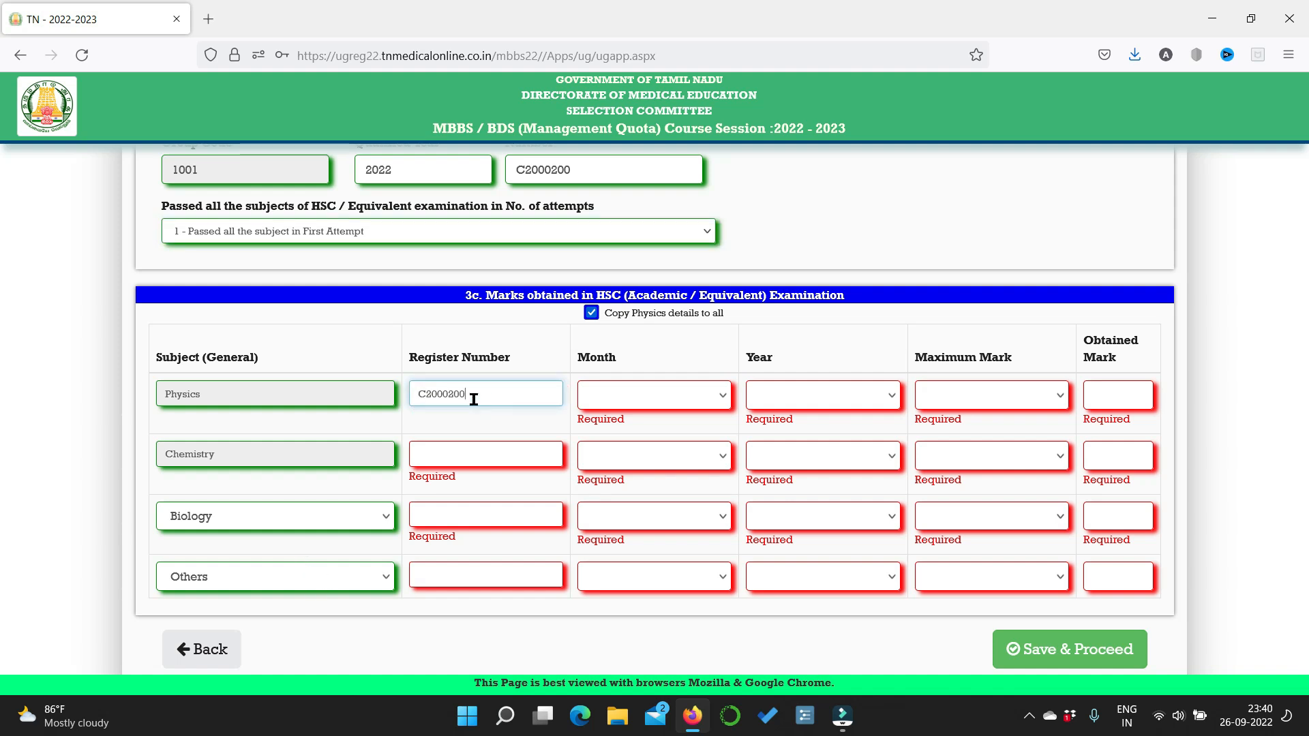
pyautogui.click(647, 396)
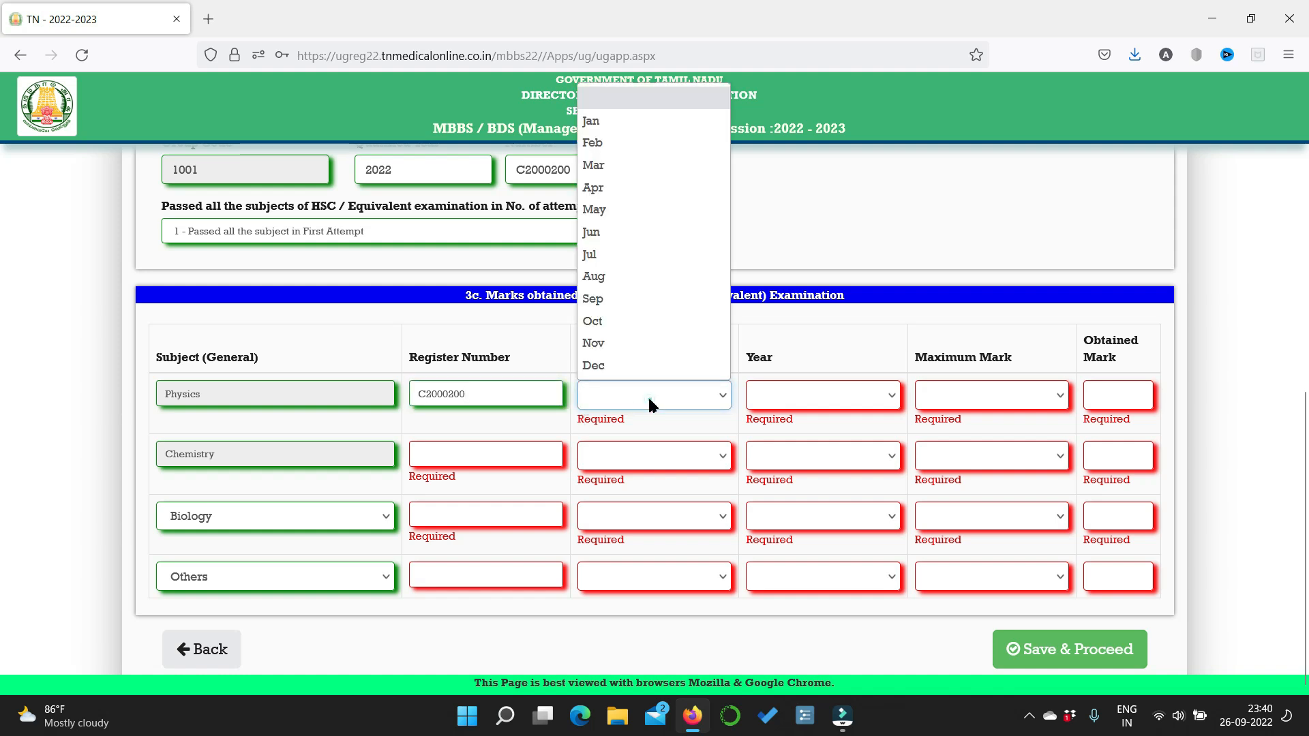
pyautogui.click(645, 210)
pyautogui.click(848, 392)
pyautogui.click(839, 108)
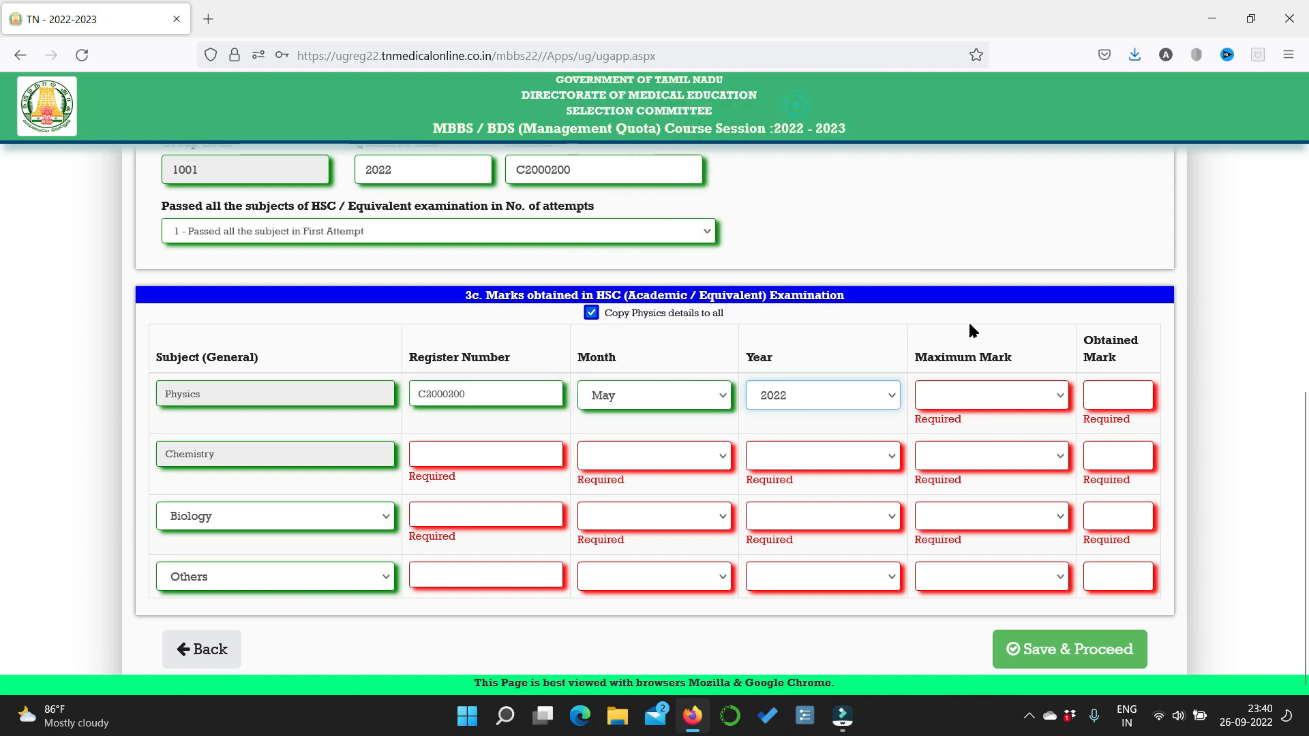
pyautogui.click(997, 396)
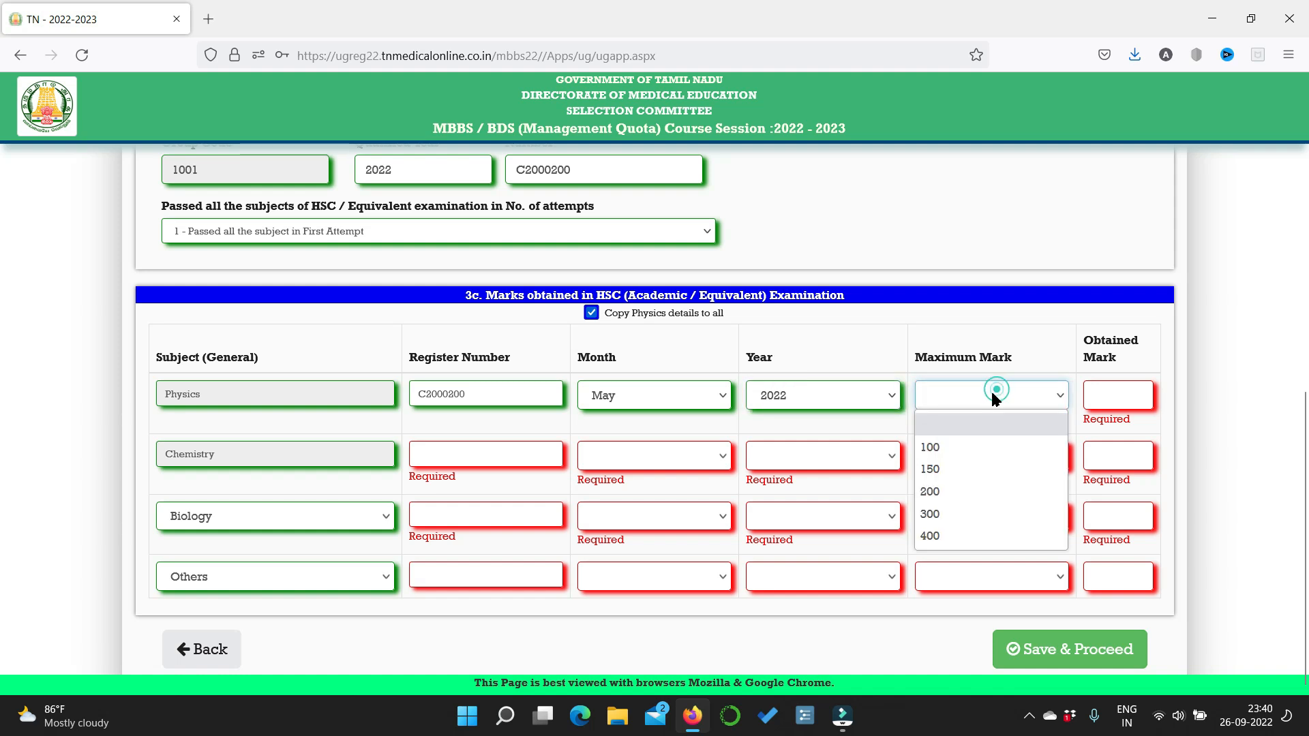
pyautogui.click(946, 453)
pyautogui.click(1134, 394)
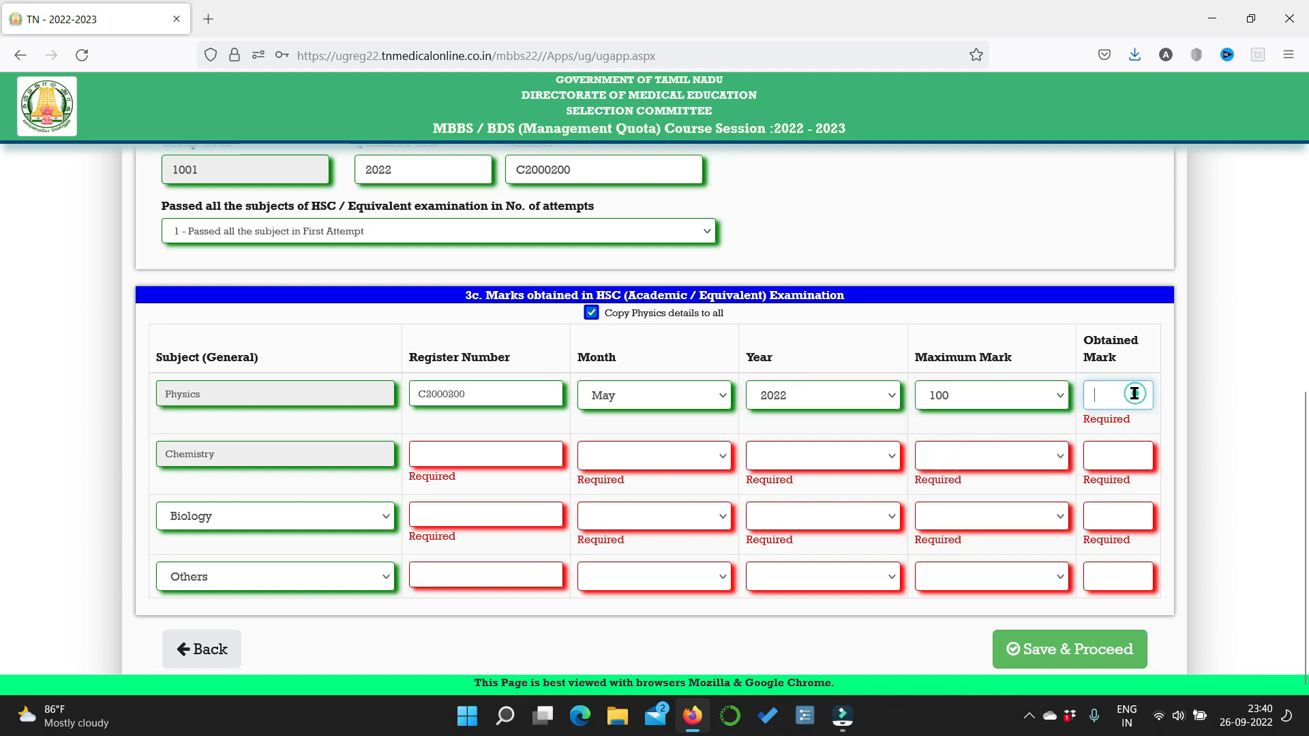
pyautogui.write('90')
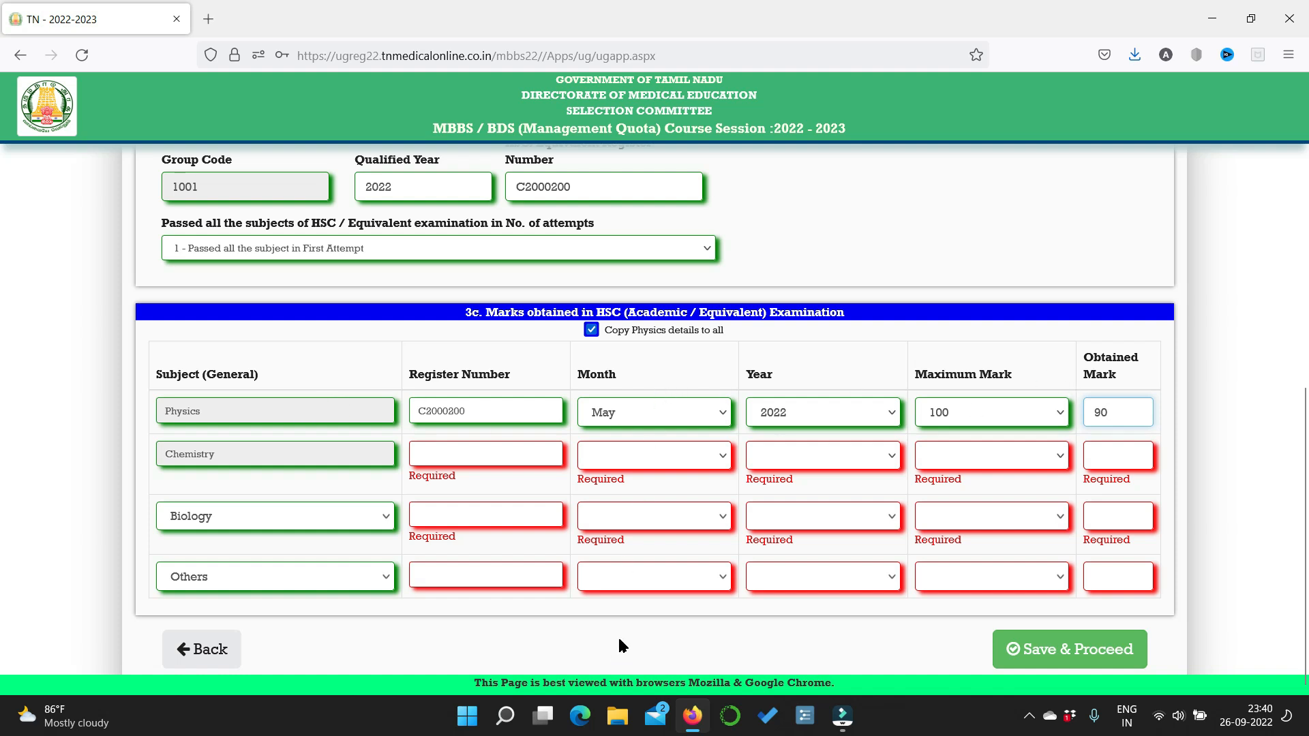
# Copy Physics exam details to all subjects and enter Chemistry 95 and Biology 98.
pyautogui.click(592, 335)
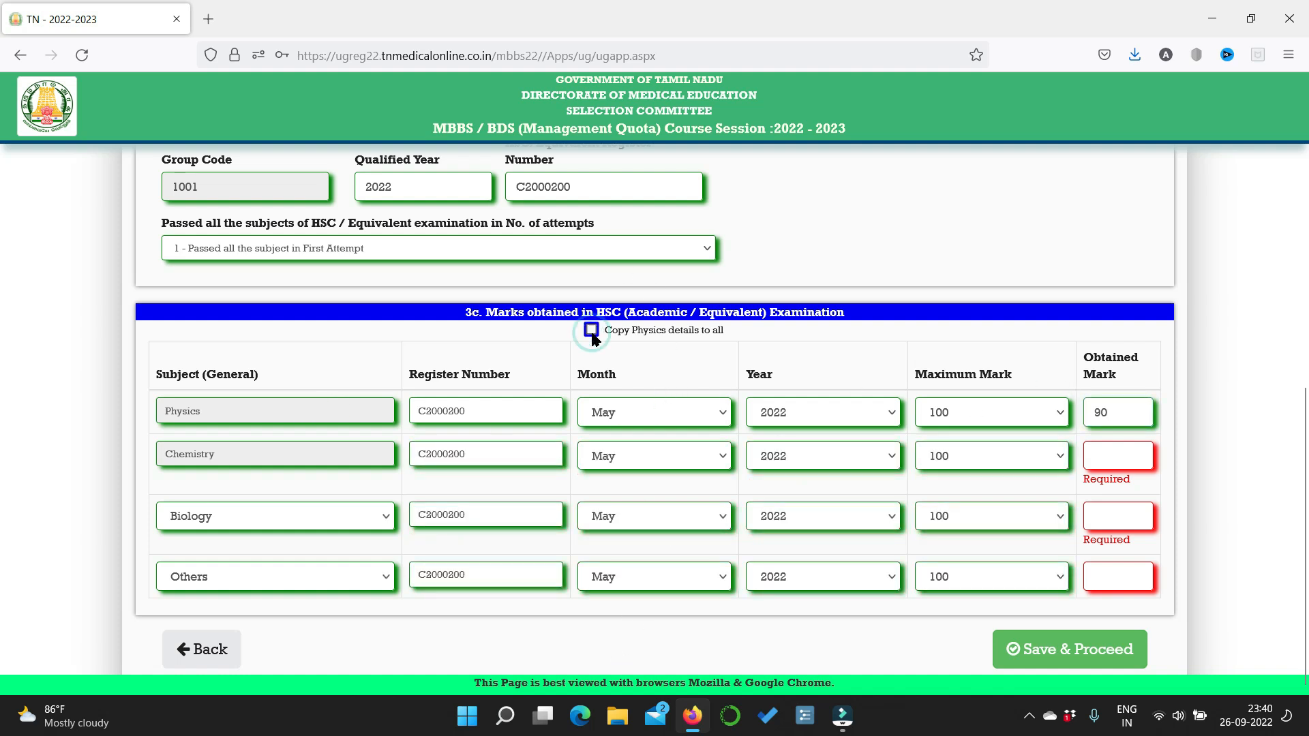
pyautogui.click(1136, 452)
pyautogui.write('95')
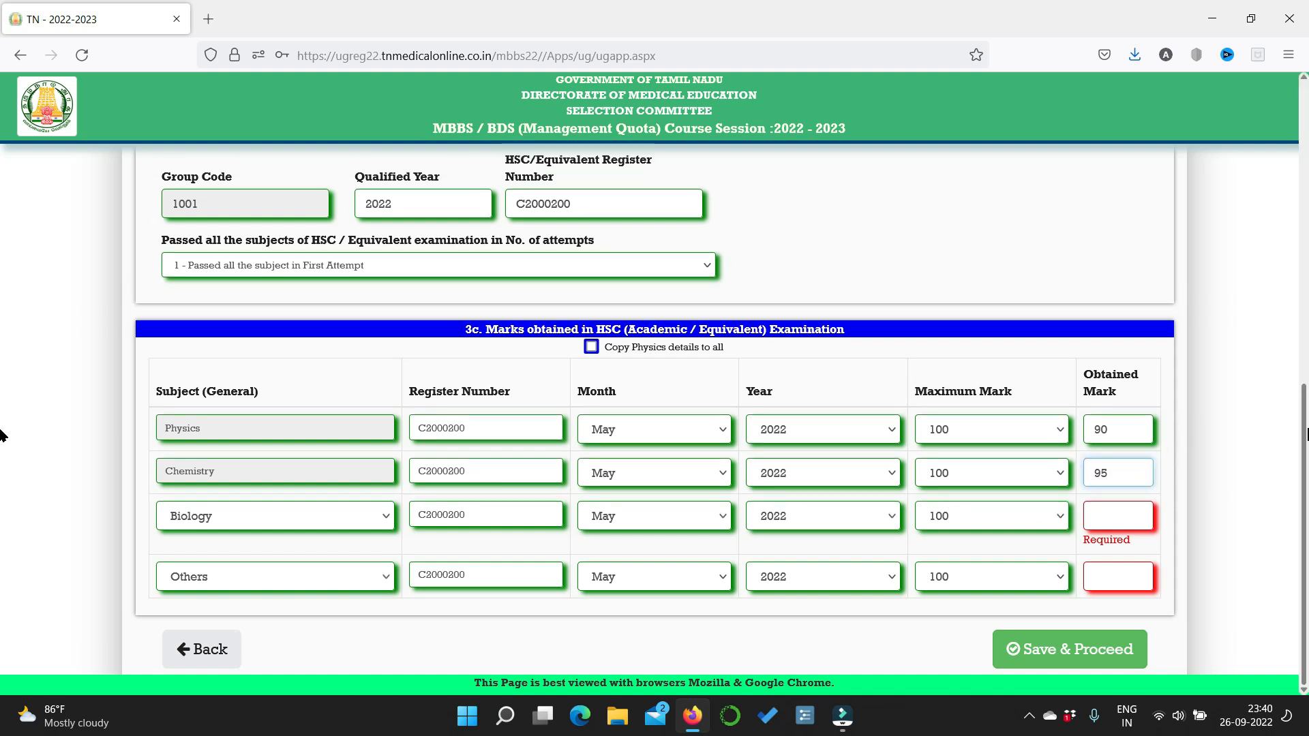
pyautogui.click(1143, 521)
pyautogui.write('98')
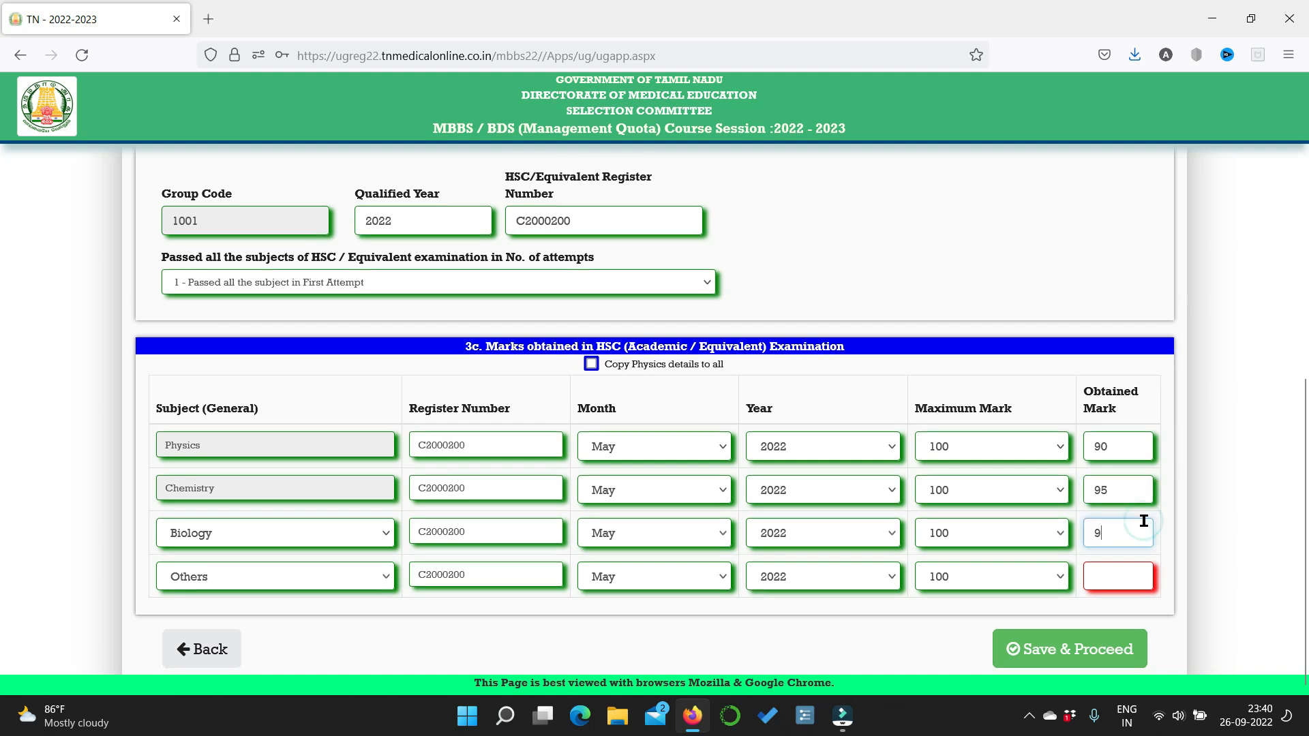
# Set the fourth subject to Mathematic with an obtained mark of 100.
pyautogui.click(289, 577)
pyautogui.click(264, 600)
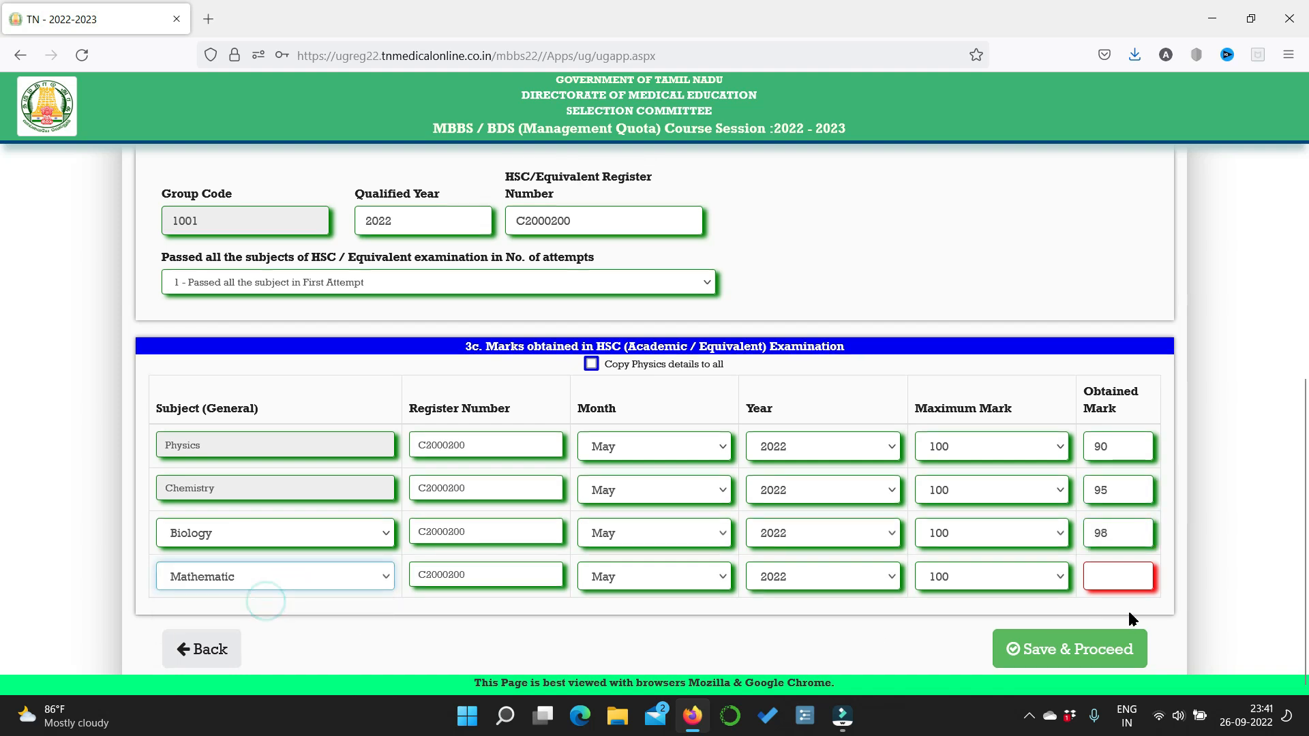
pyautogui.click(263, 585)
pyautogui.click(254, 604)
pyautogui.click(292, 576)
pyautogui.click(246, 625)
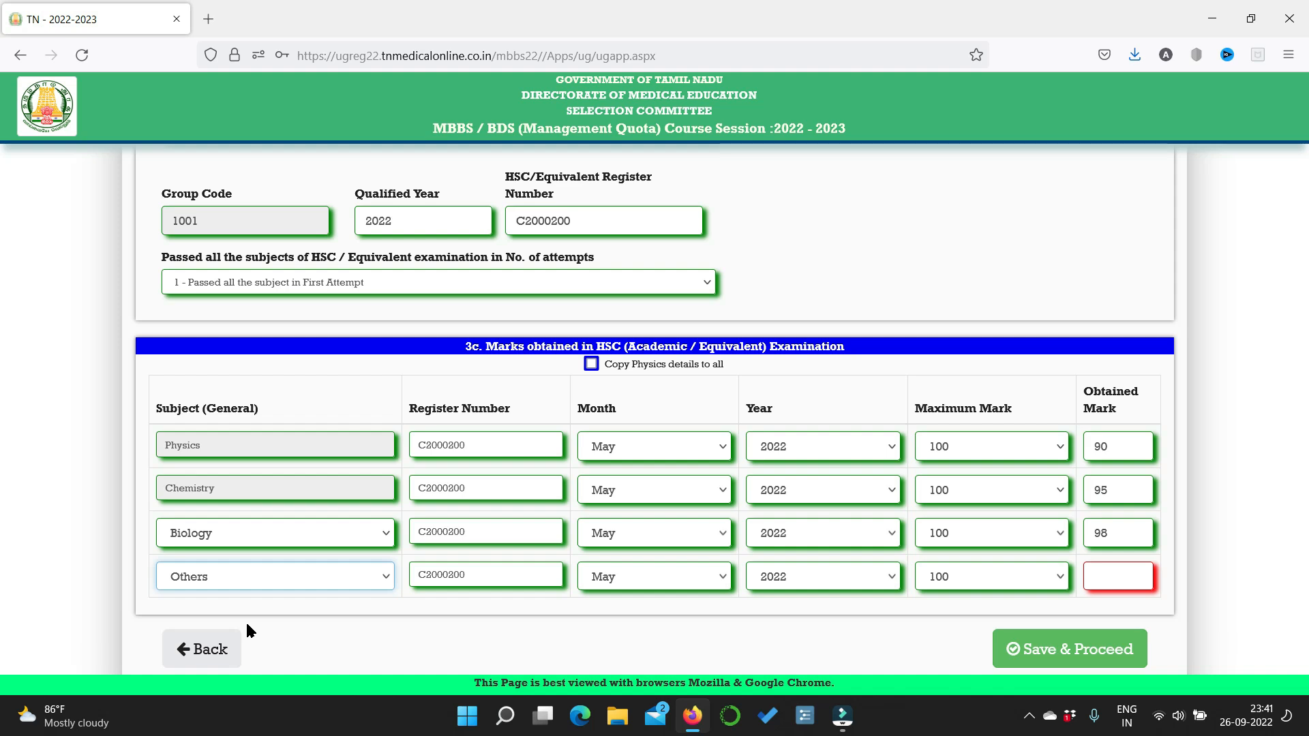
pyautogui.click(288, 581)
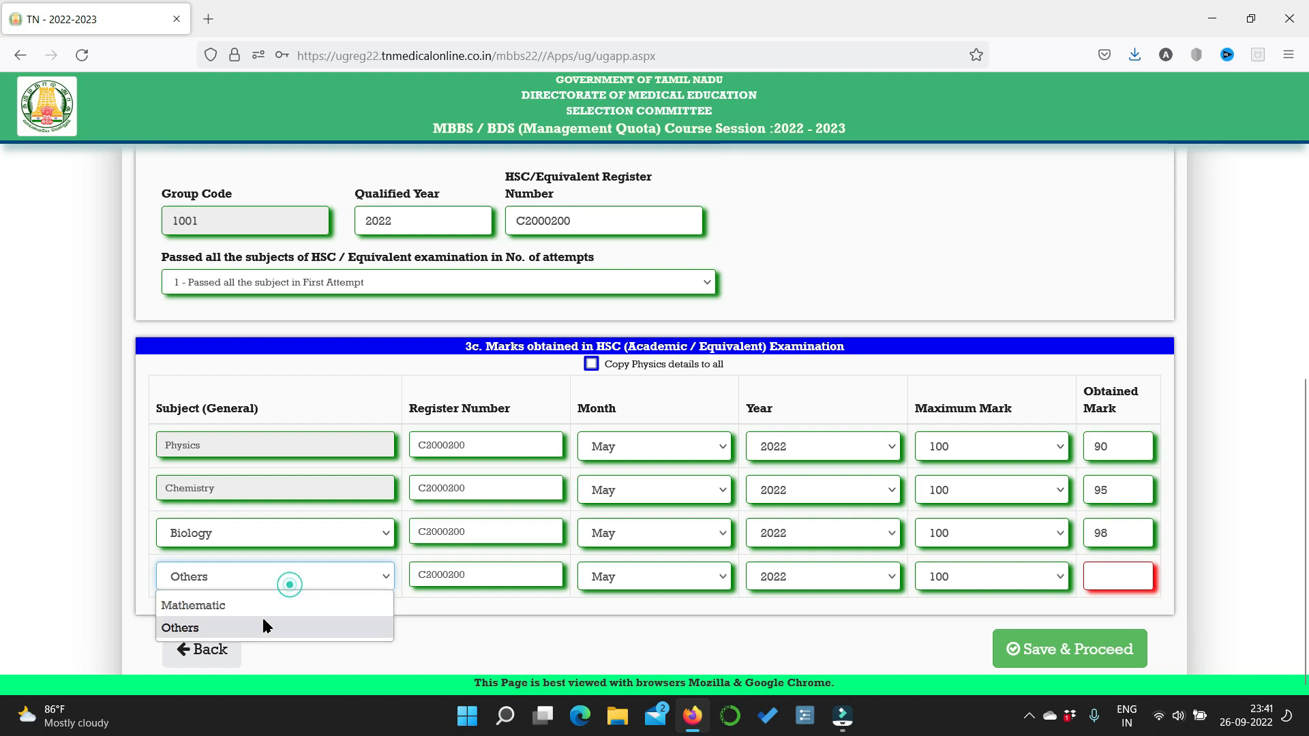
pyautogui.click(261, 604)
pyautogui.click(1117, 580)
pyautogui.write('100')
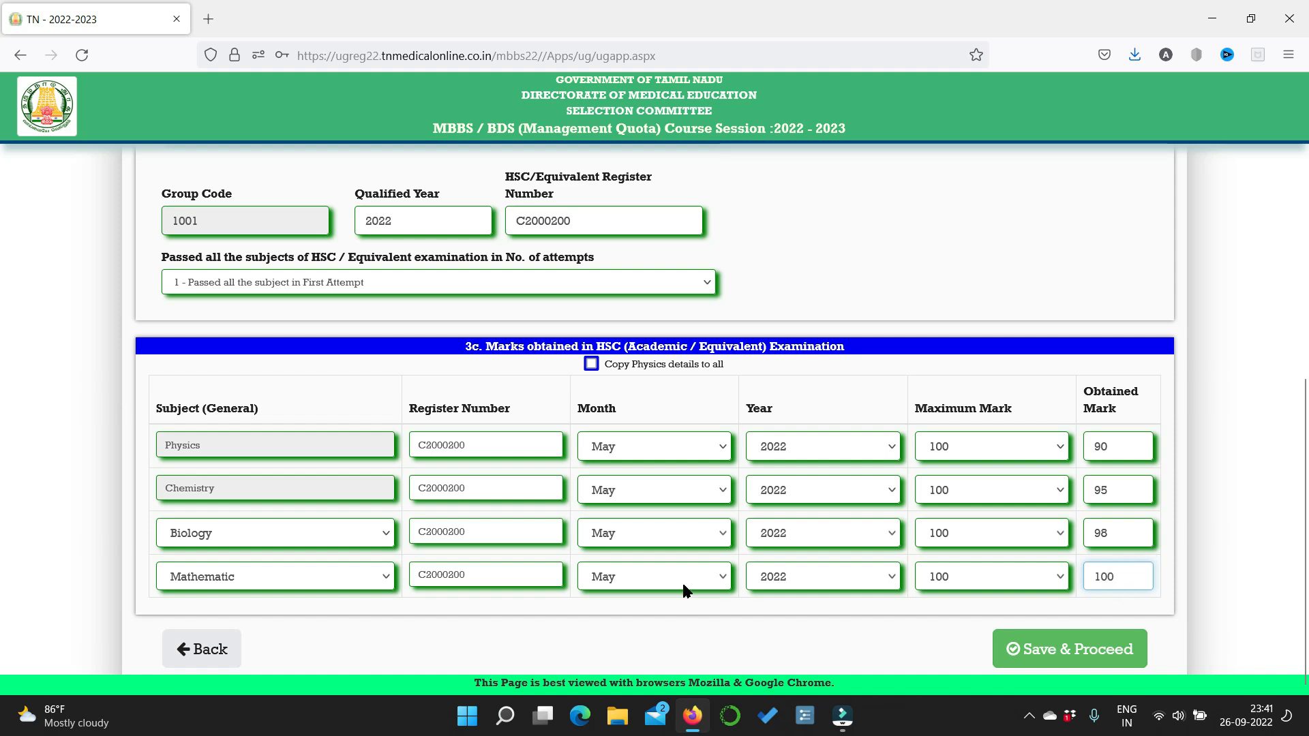
# Save the marks, then choose MALAYALAM, English, Business and income Above Rs. 6,00,000.
pyautogui.click(1068, 655)
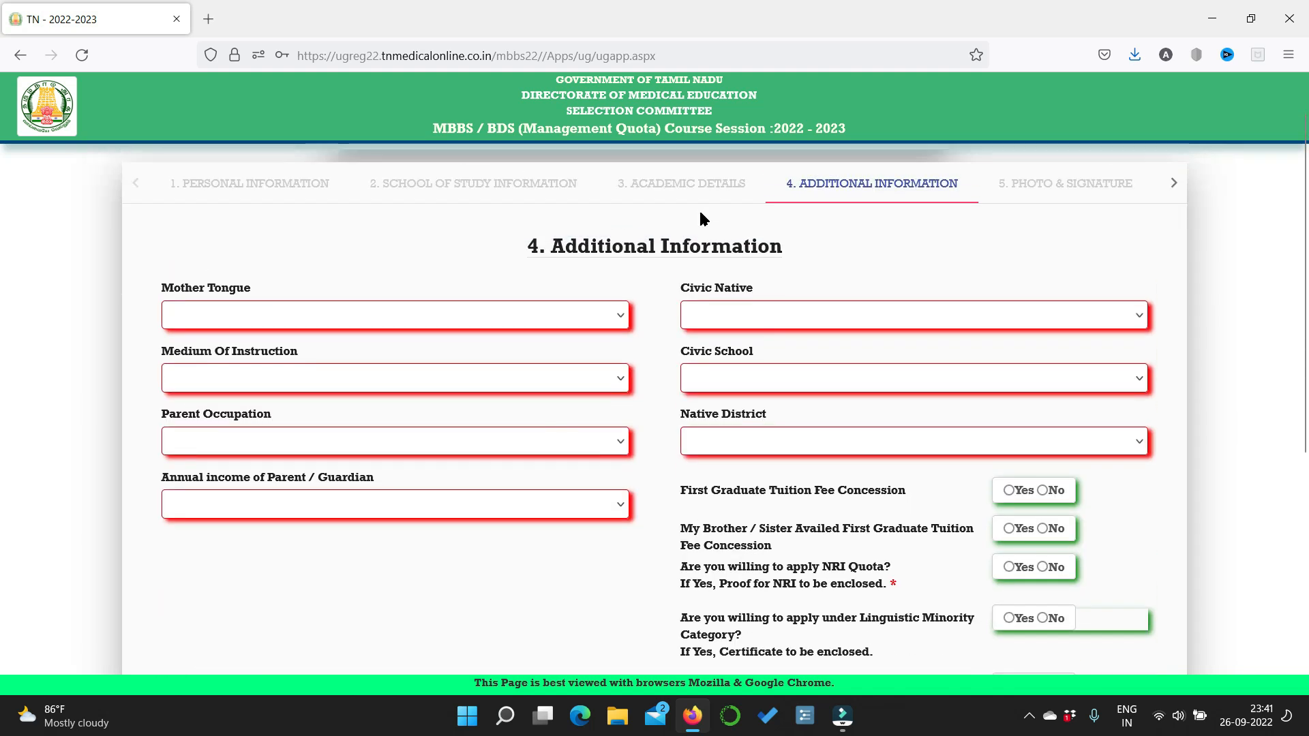
pyautogui.click(536, 319)
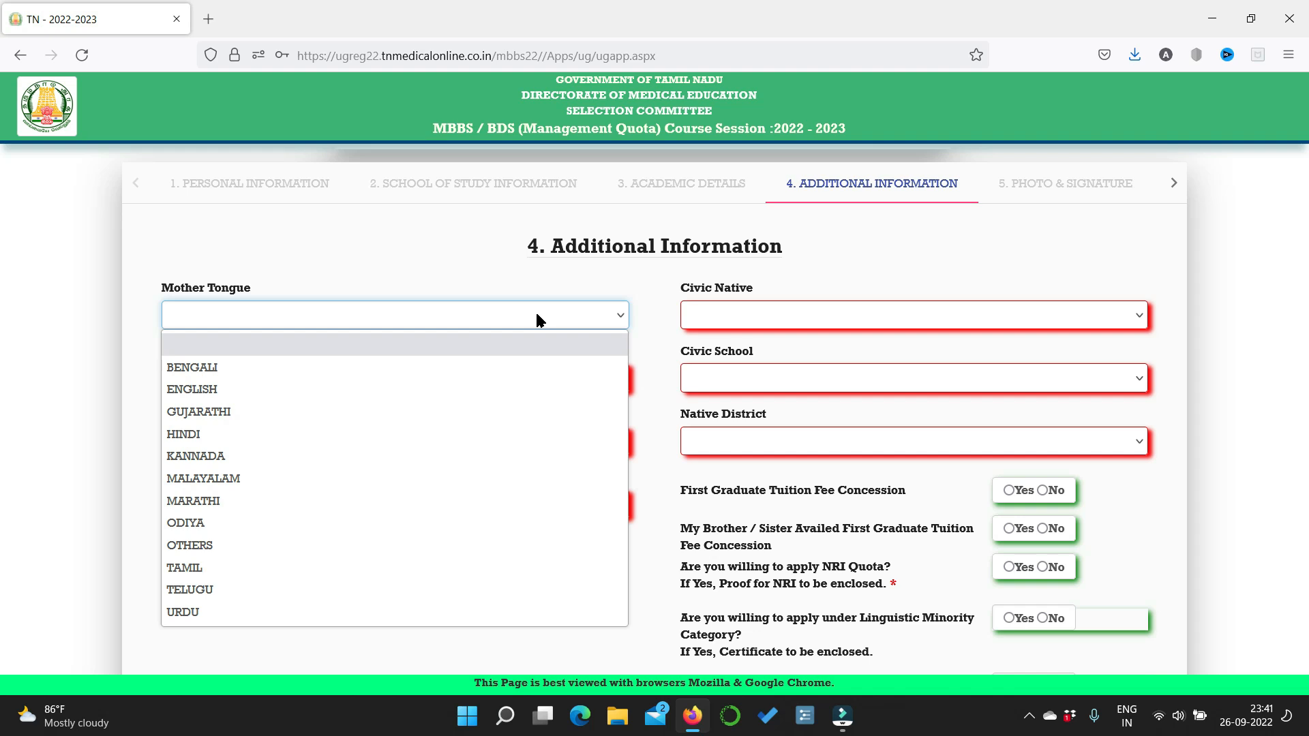
pyautogui.press('m')
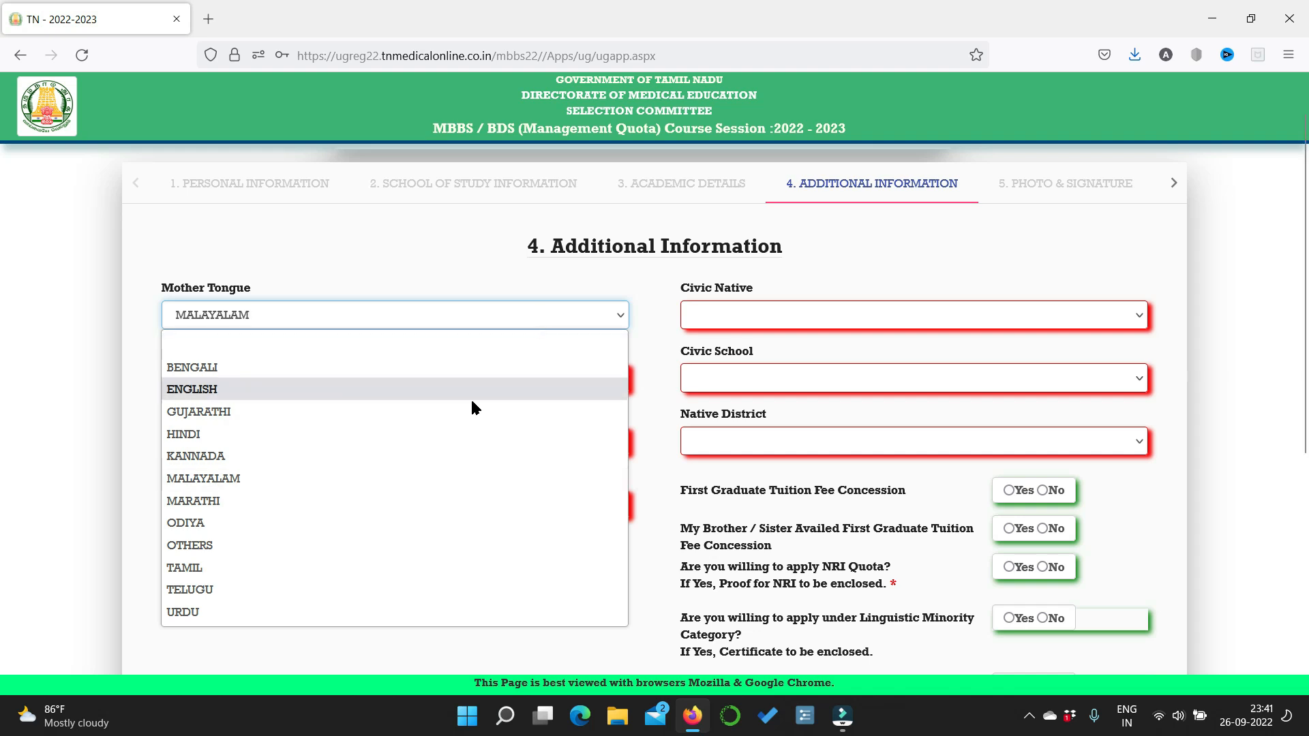
pyautogui.click(423, 470)
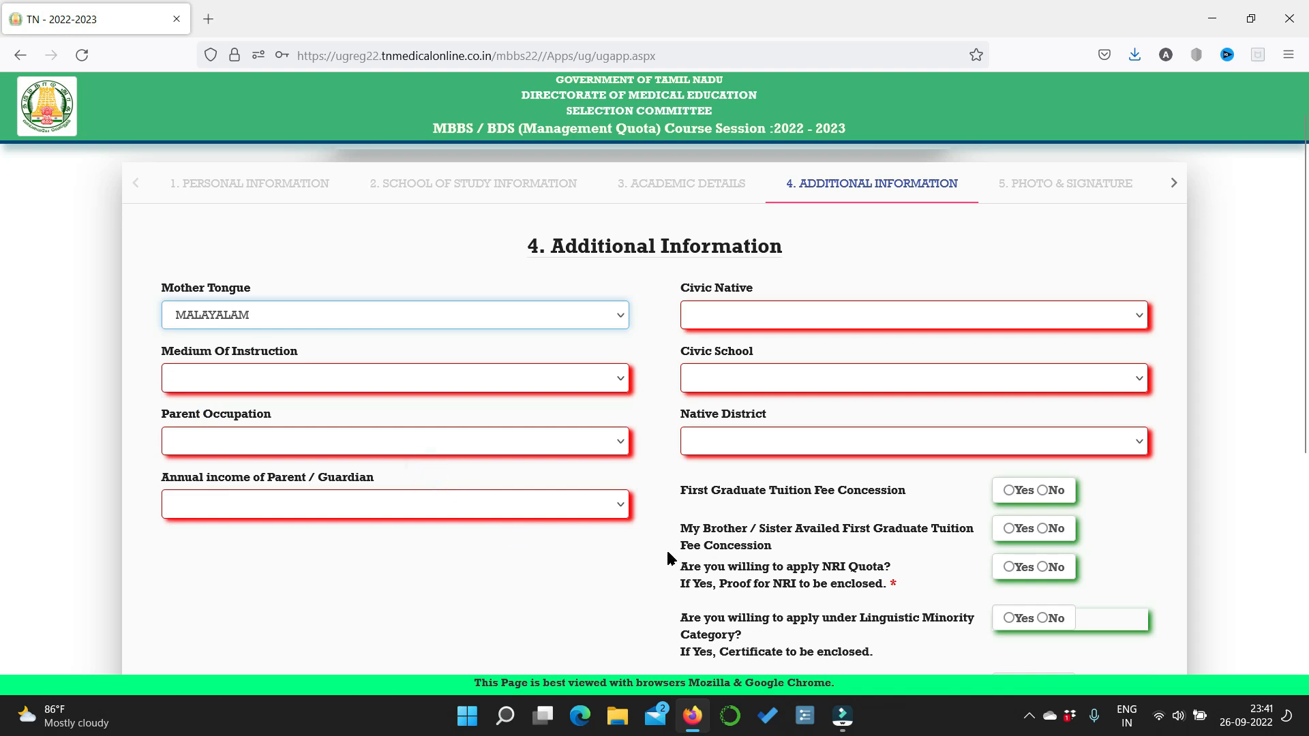
pyautogui.click(372, 377)
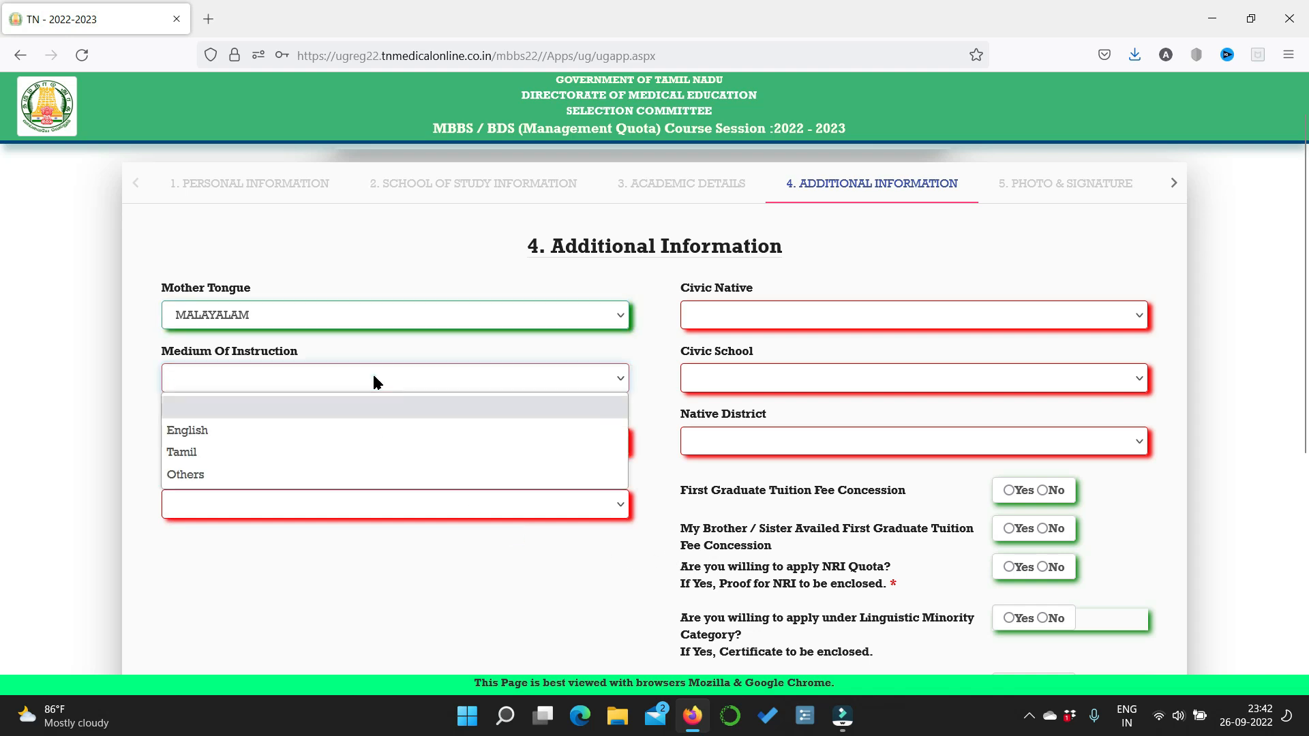
pyautogui.click(323, 430)
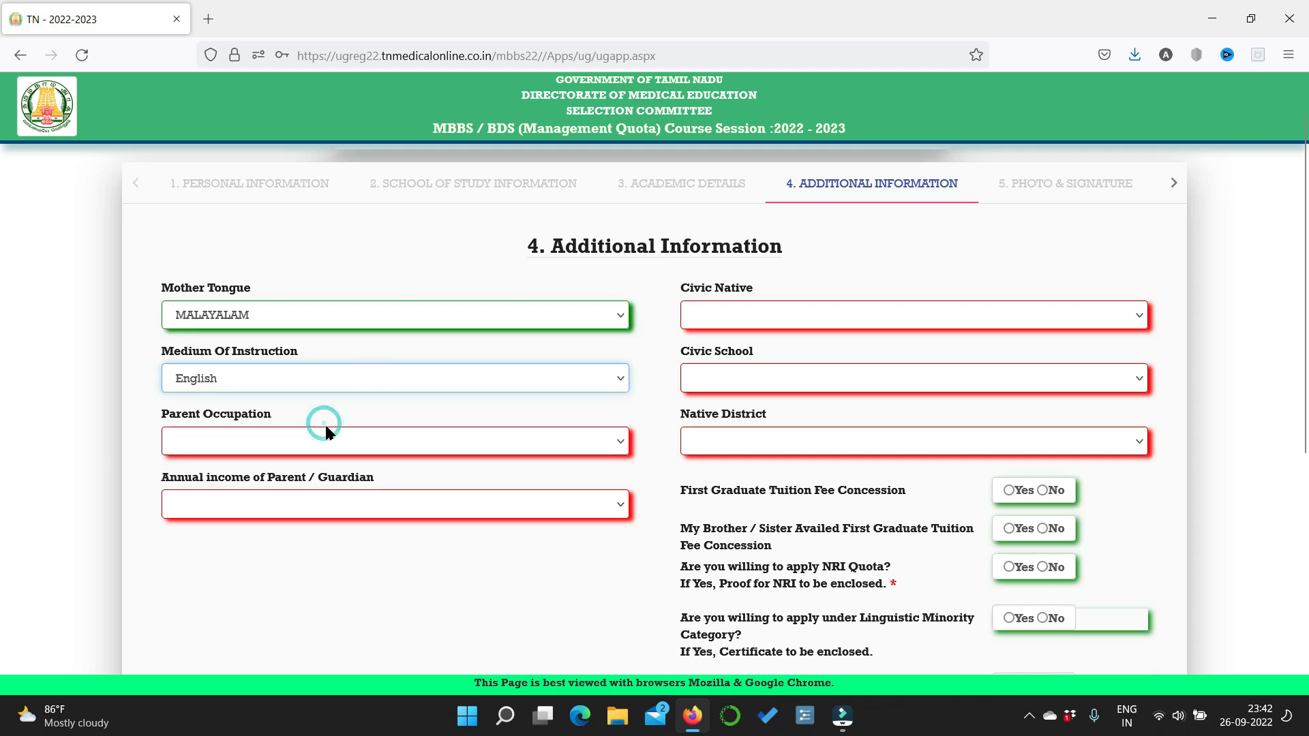
pyautogui.click(338, 441)
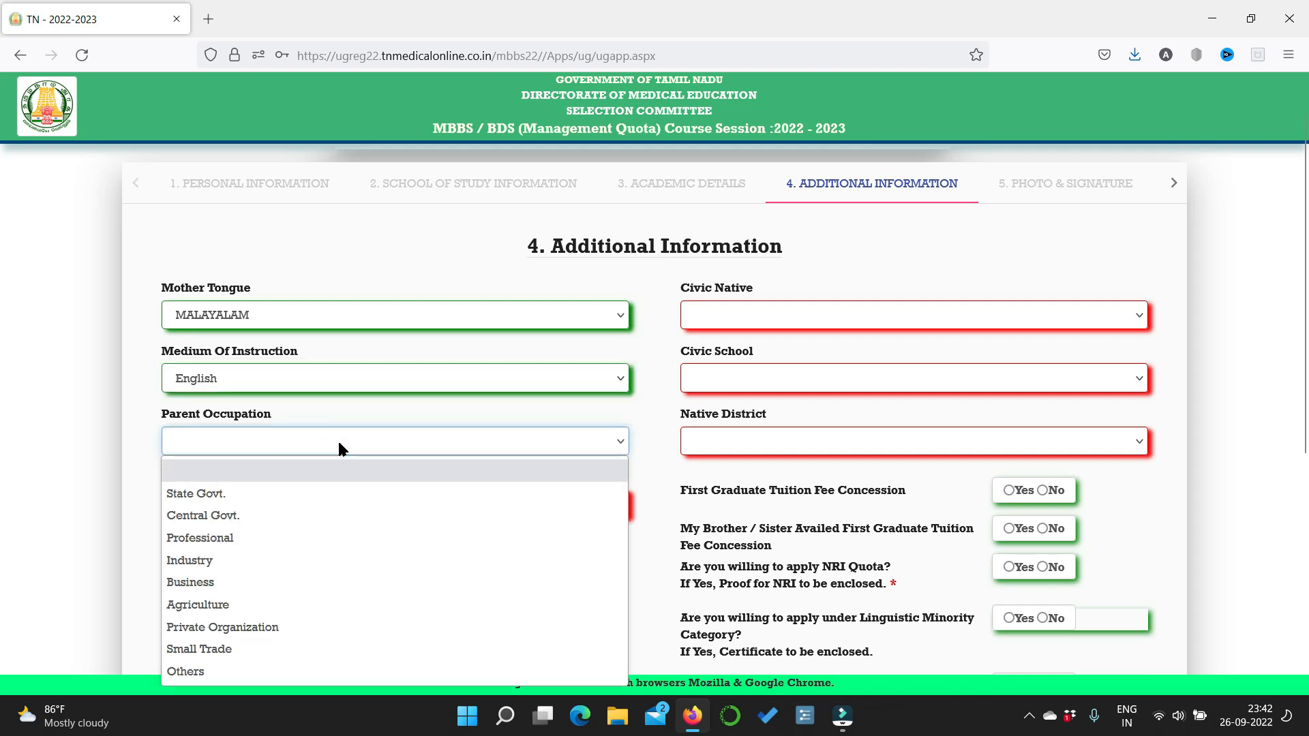
pyautogui.click(290, 582)
pyautogui.click(314, 504)
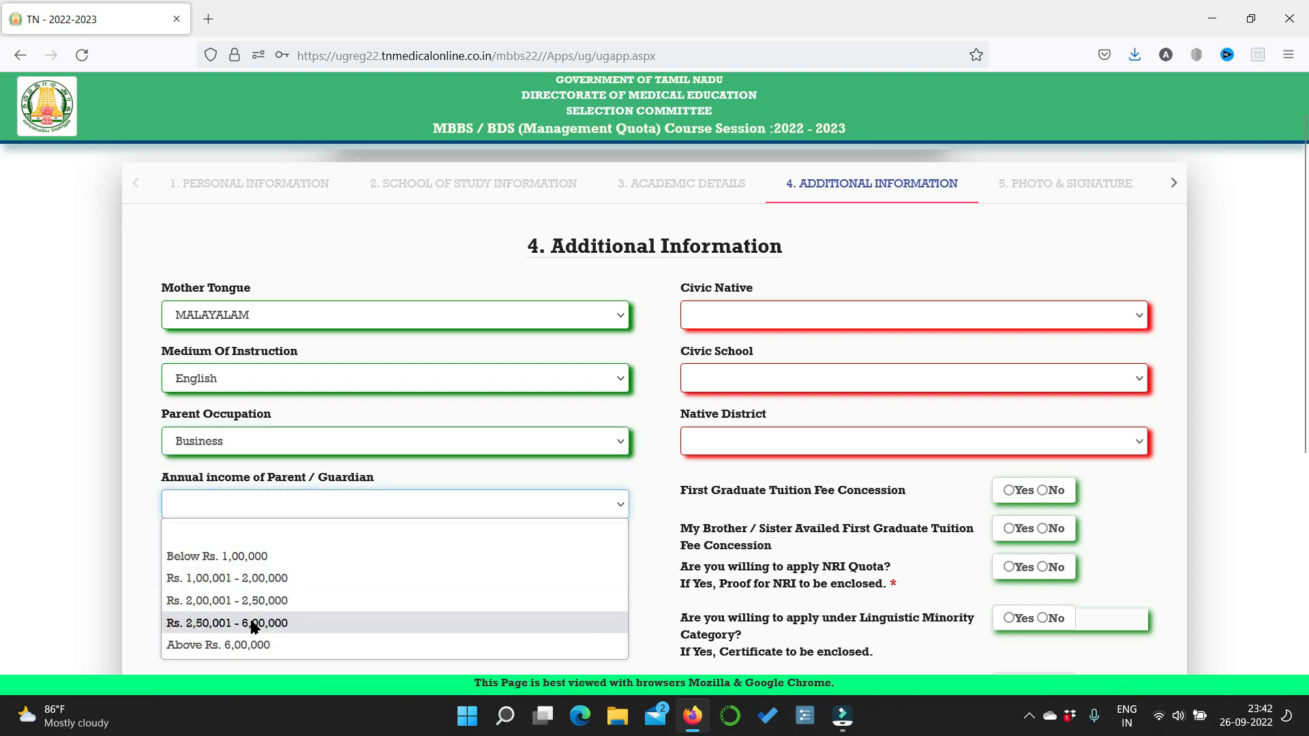
pyautogui.click(257, 645)
# Set civic native and civic school to Corporation and native district to CHENNAI.
pyautogui.click(939, 315)
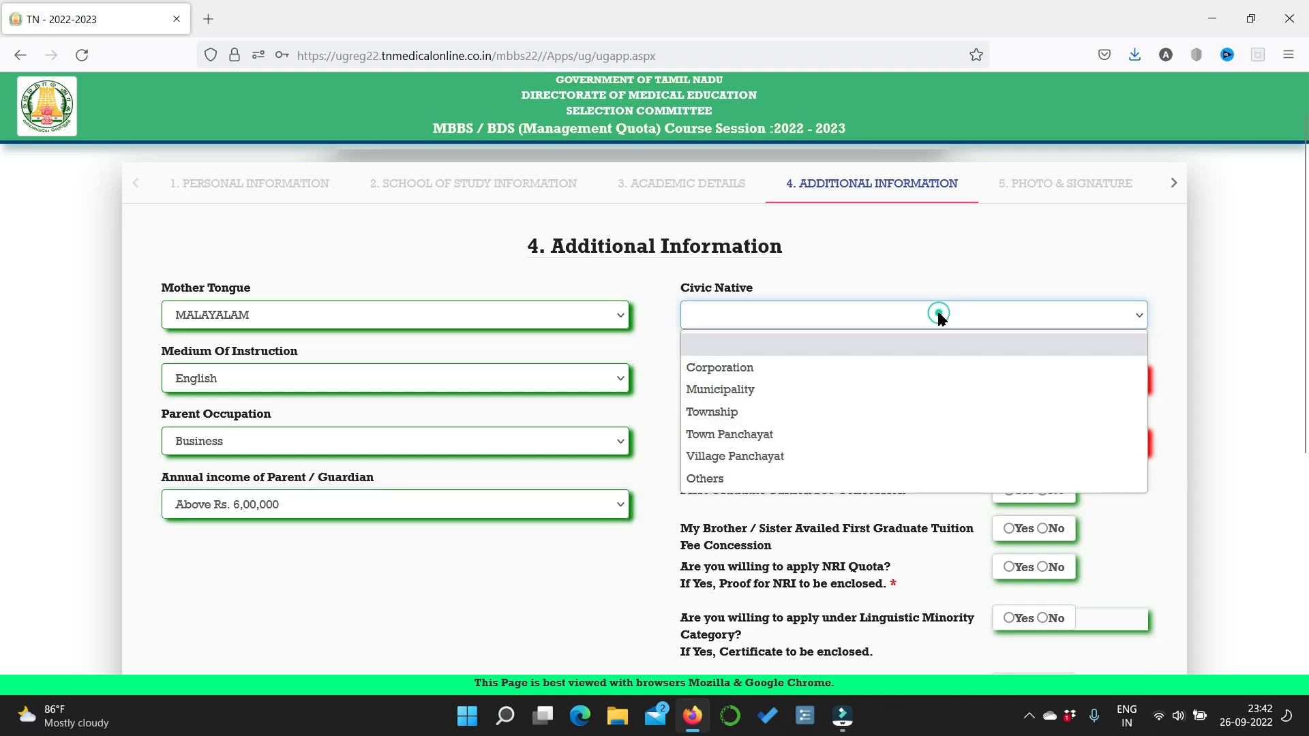
pyautogui.click(822, 367)
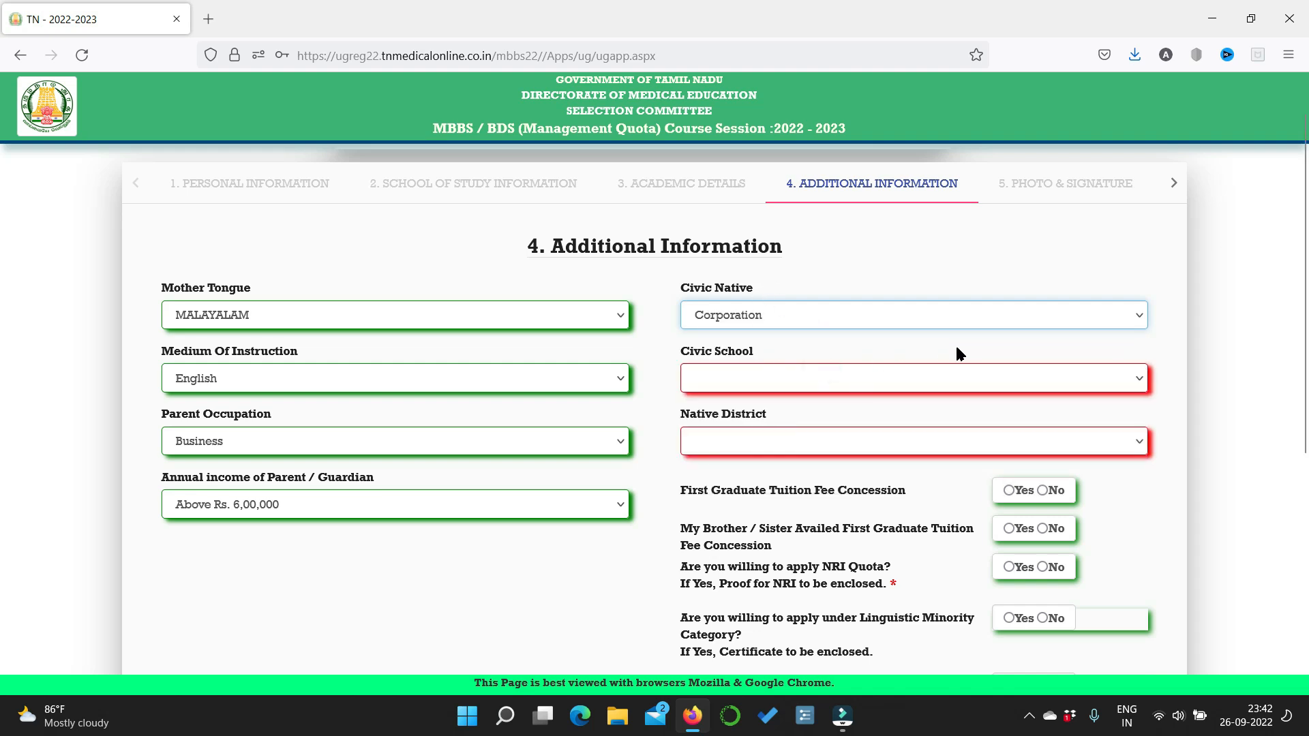
pyautogui.click(881, 374)
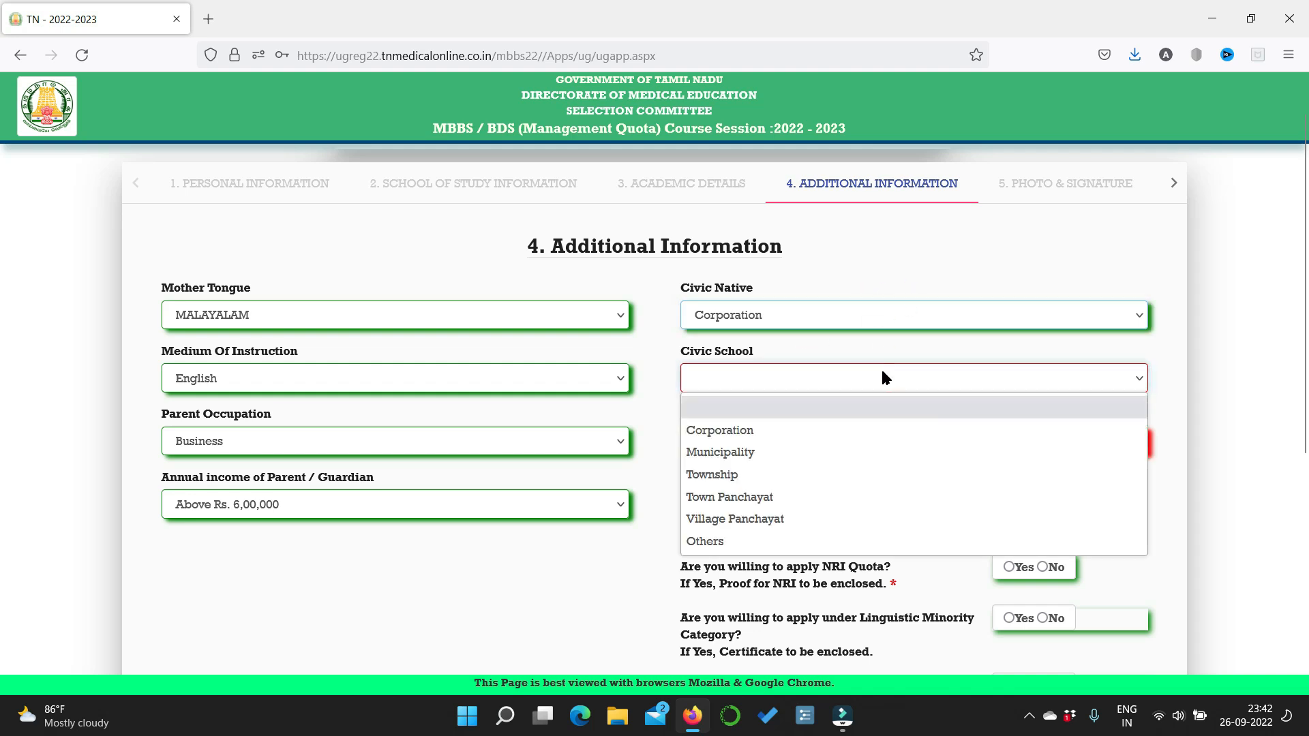
pyautogui.click(784, 426)
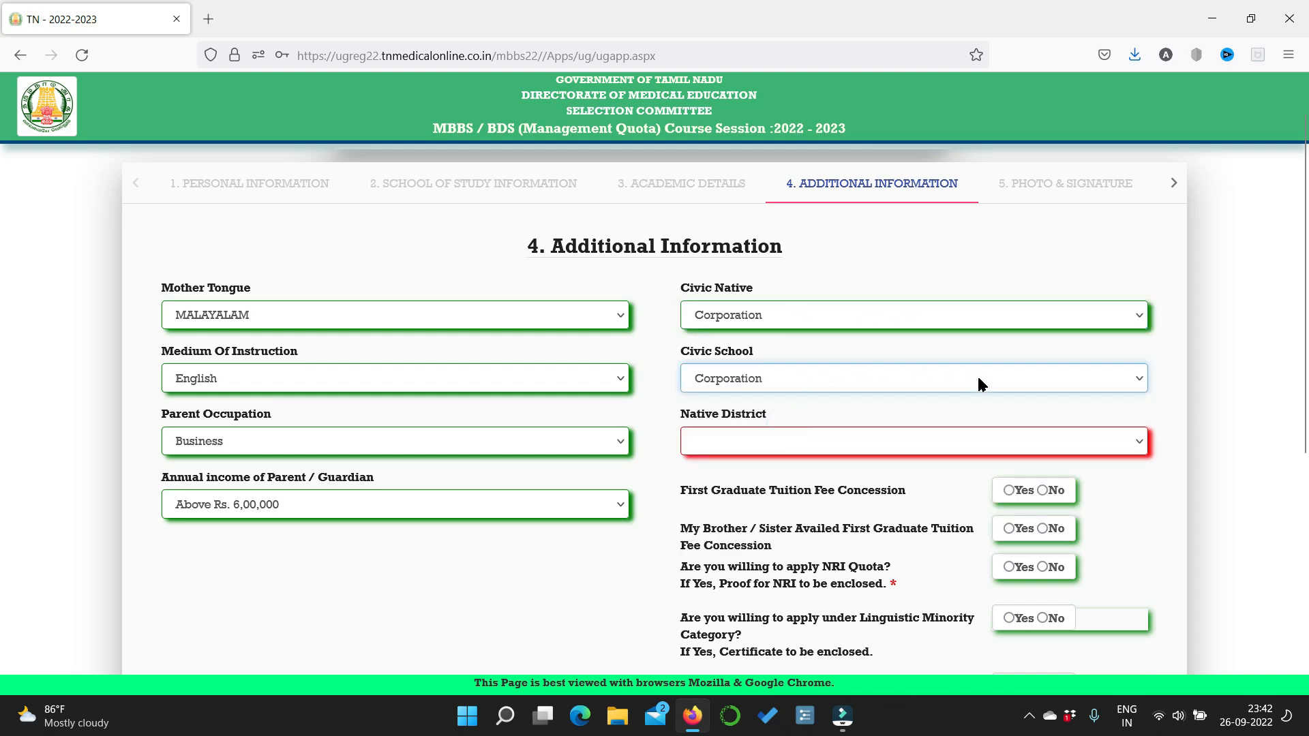
pyautogui.click(1039, 432)
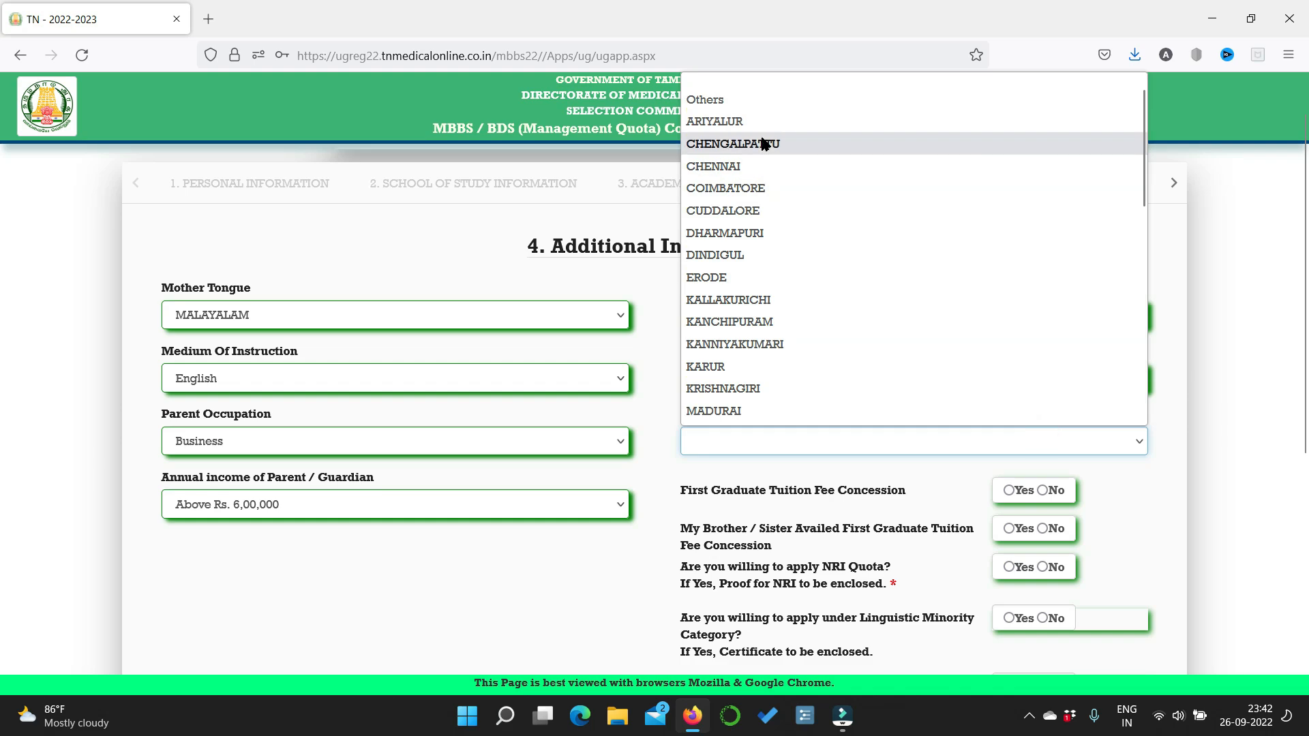
pyautogui.click(723, 166)
# Answer No to both first-graduate tuition fee concession questions.
pyautogui.scroll(-2, 1198, 398)
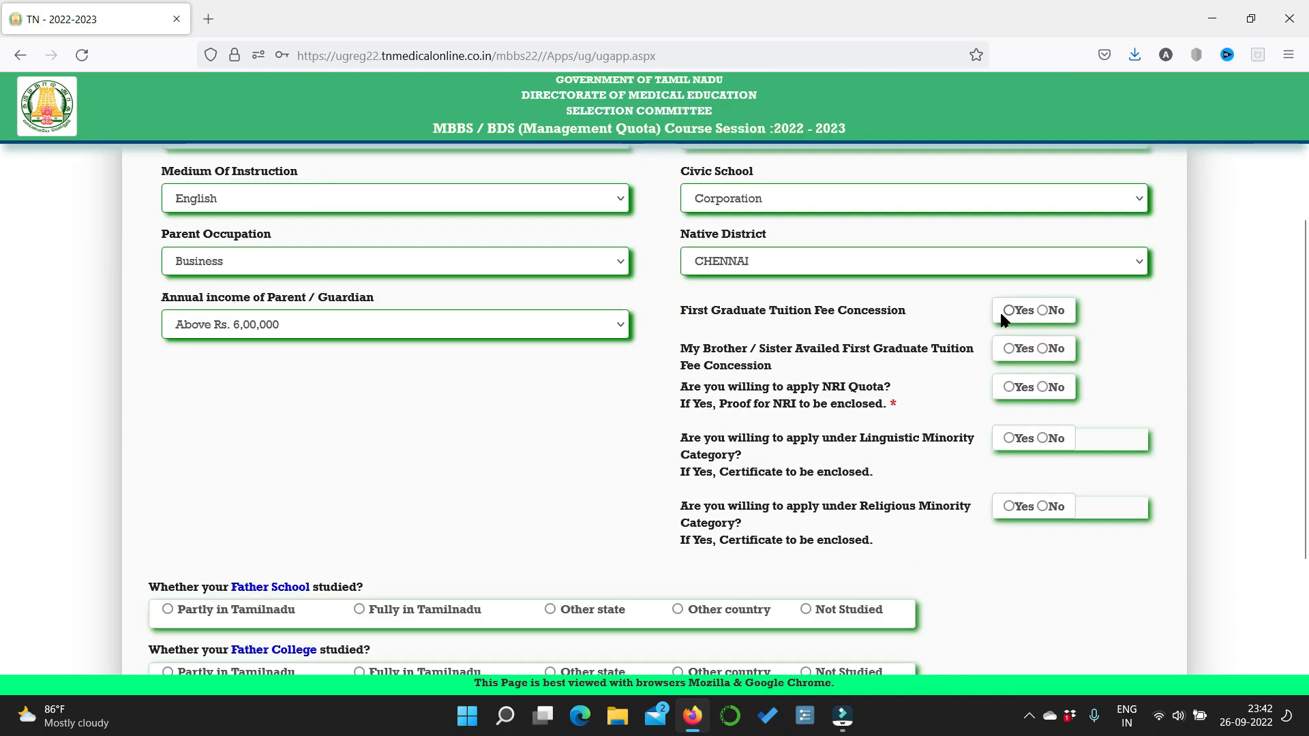
pyautogui.click(1041, 310)
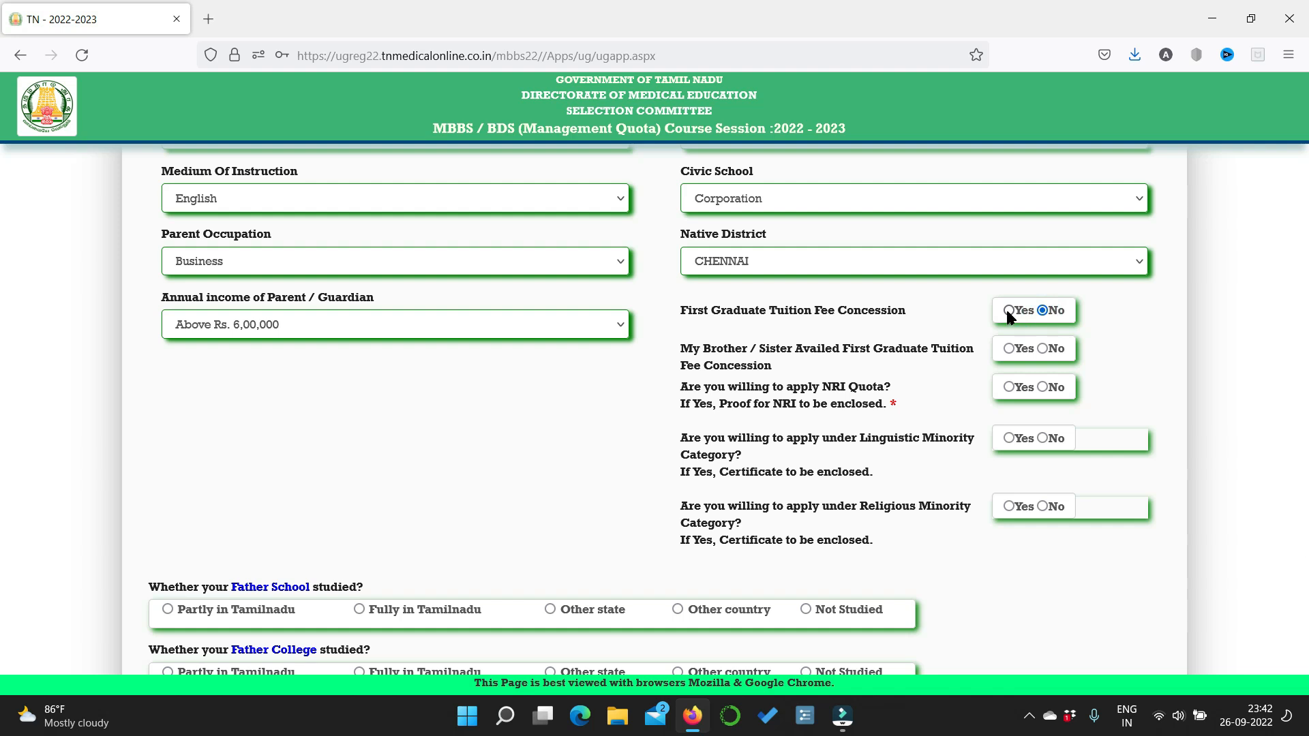
pyautogui.click(1042, 310)
pyautogui.click(1044, 349)
# Answer Yes to the Linguistic Minority question.
pyautogui.scroll(-1, 860, 404)
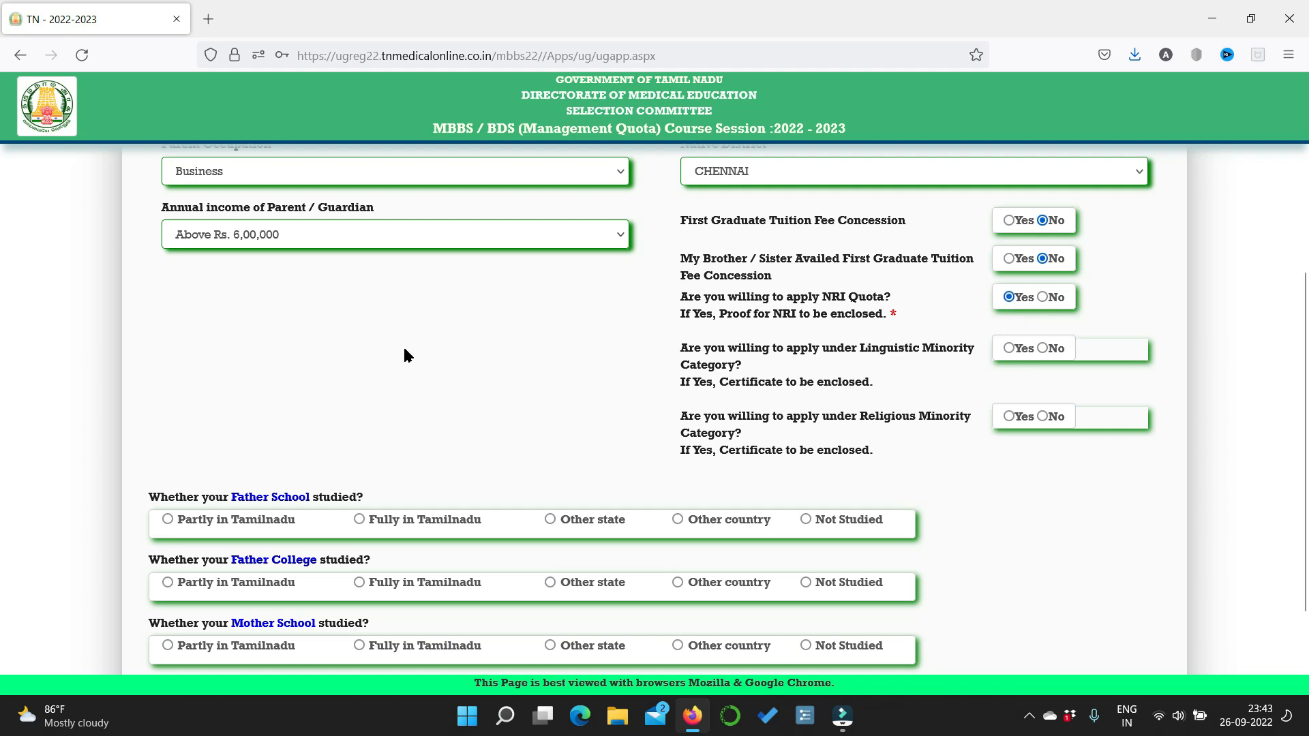
pyautogui.scroll(2, 405, 350)
pyautogui.scroll(-2, 405, 355)
pyautogui.click(1044, 347)
pyautogui.click(1008, 347)
# Claim Religious Minority and set father's schooling Fully in Tamilnadu, college Not Studied.
pyautogui.scroll(-2, 774, 326)
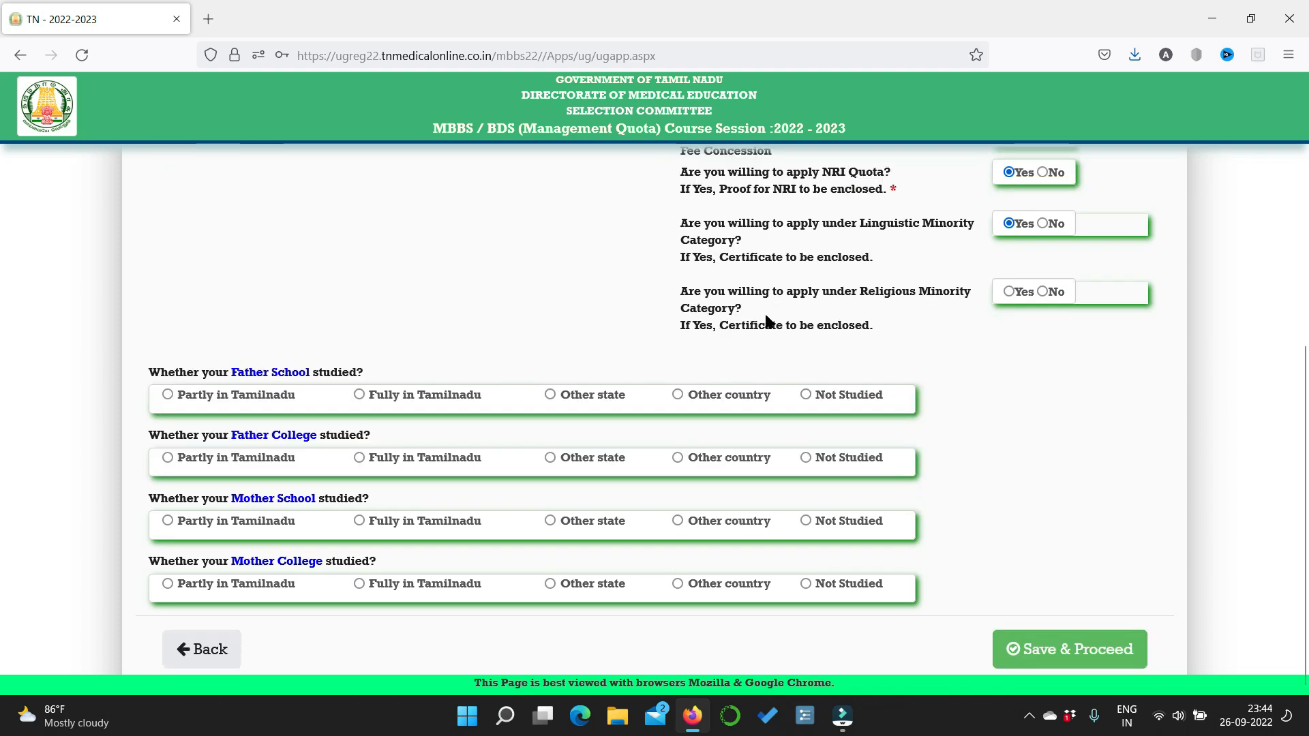
pyautogui.click(1009, 291)
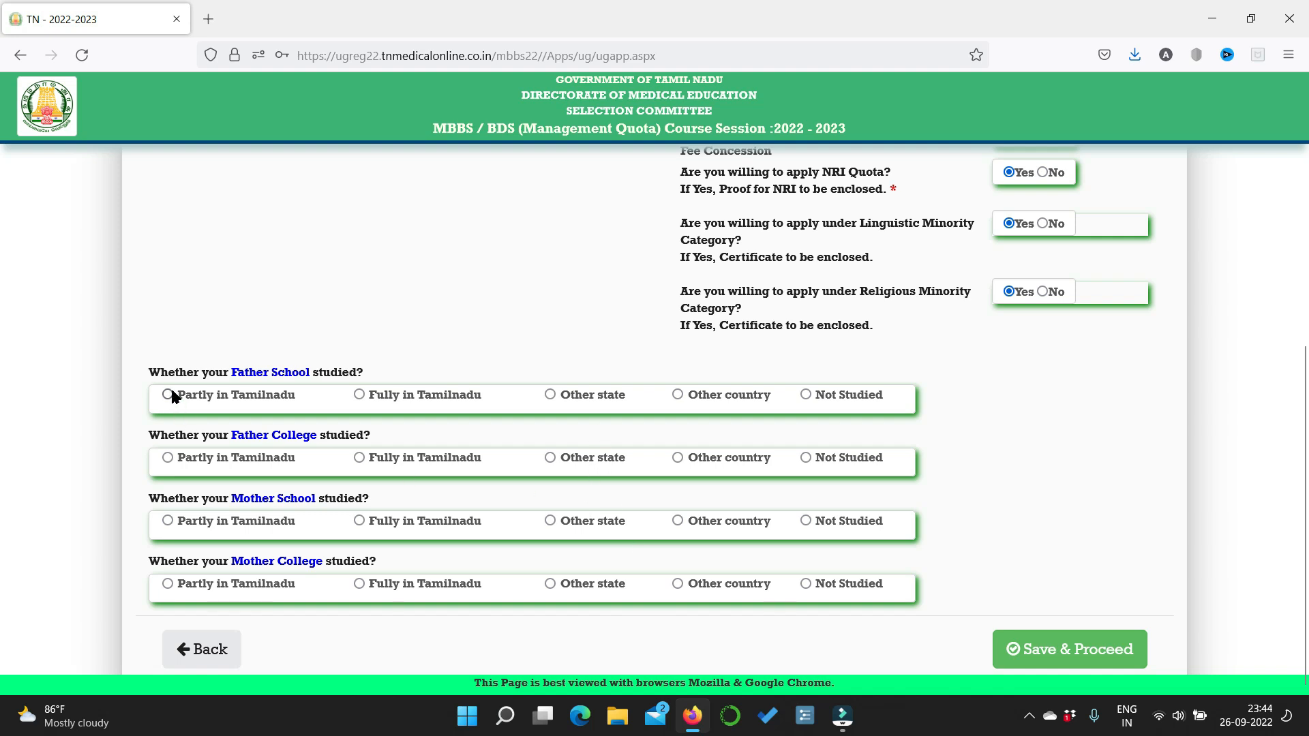
pyautogui.click(360, 394)
pyautogui.click(588, 398)
pyautogui.click(360, 391)
pyautogui.click(808, 457)
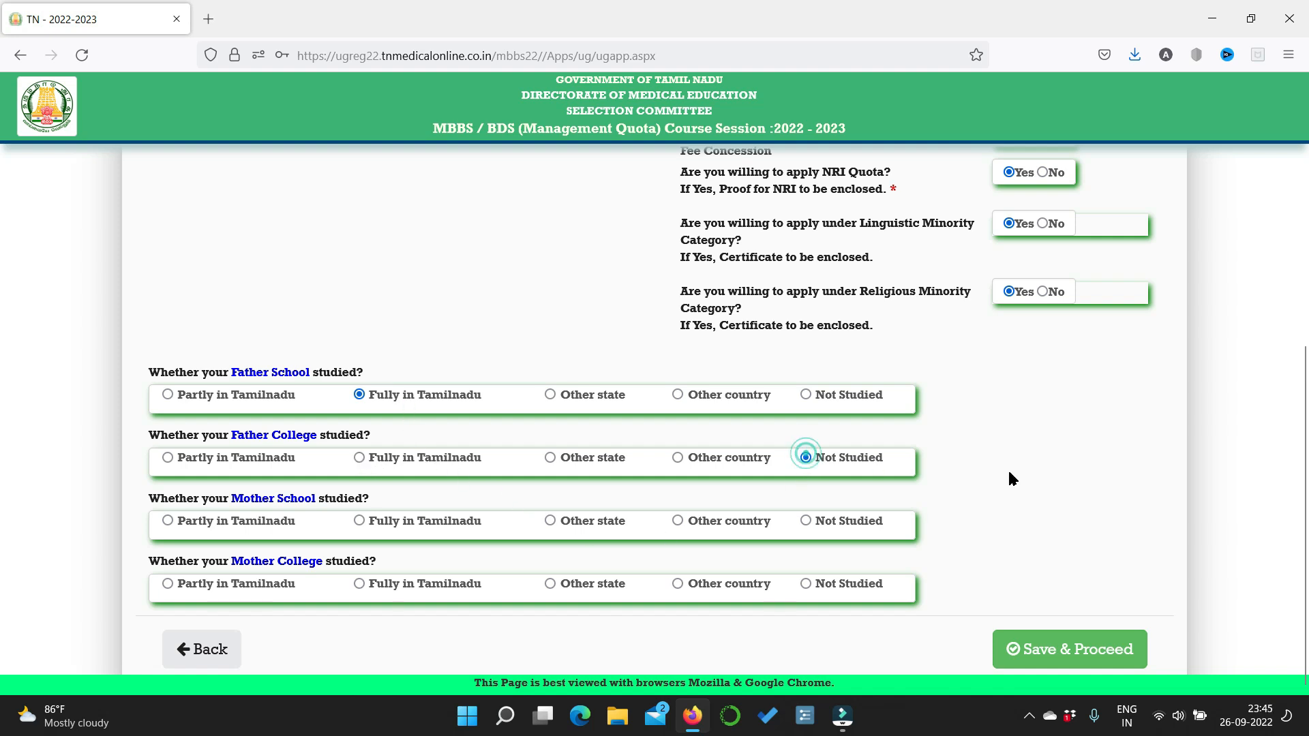
# Set mother's schooling Fully in Tamilnadu, college Not Studied, and save to Photo and Signature.
pyautogui.click(356, 521)
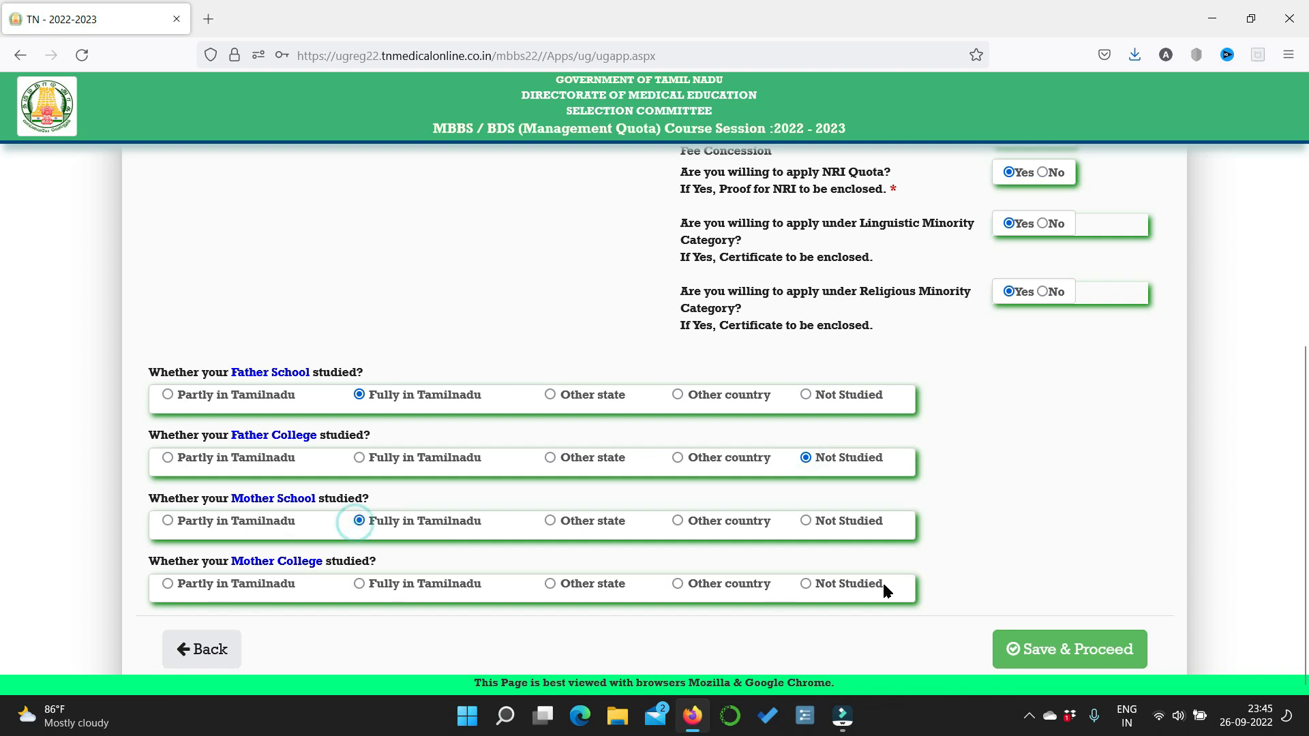
pyautogui.click(807, 585)
pyautogui.click(1054, 659)
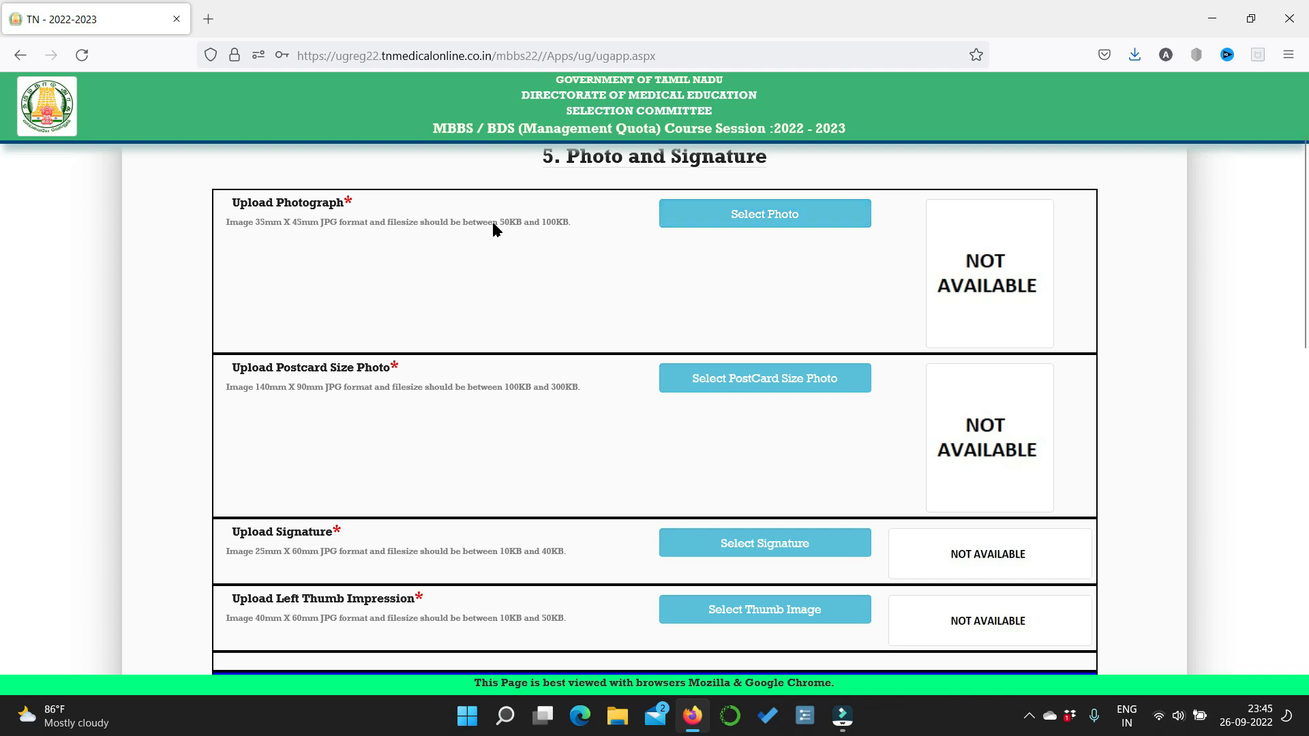
pyautogui.moveTo(499, 223); pyautogui.dragTo(578, 220)
pyautogui.scroll(-3, 481, 362)
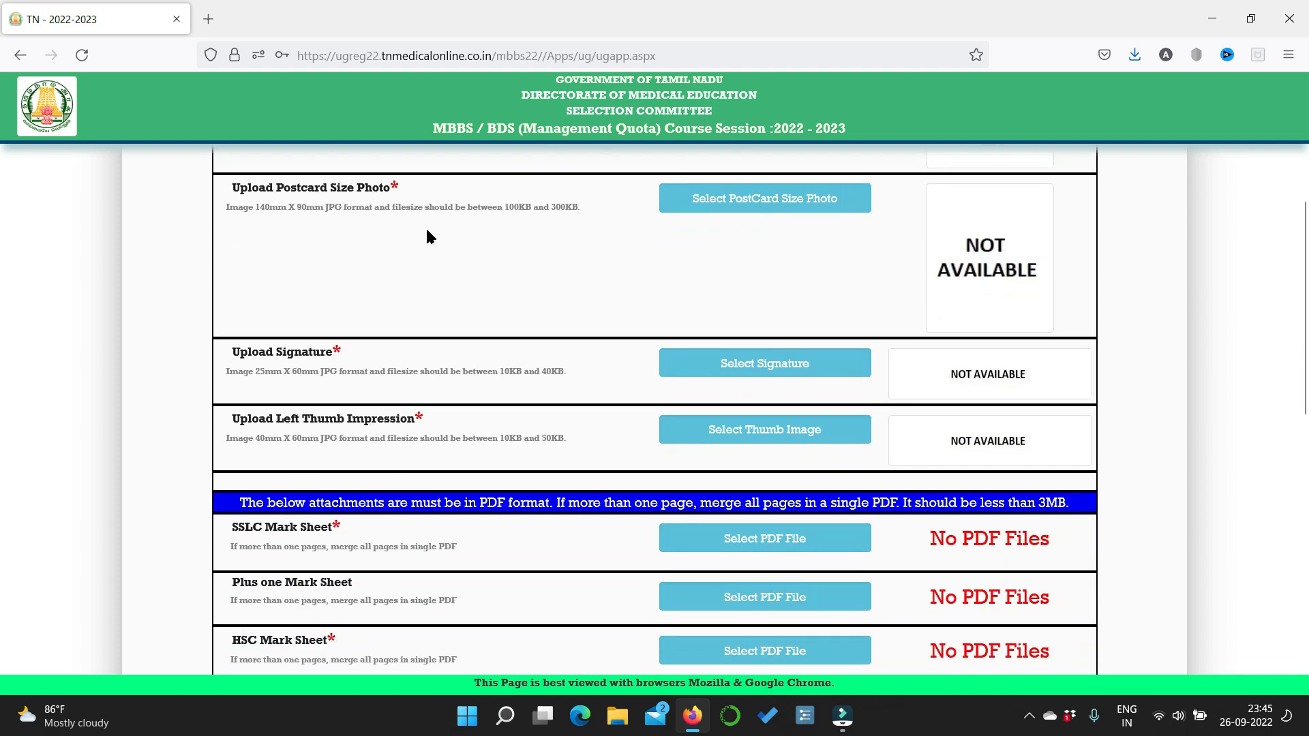
pyautogui.moveTo(504, 209); pyautogui.dragTo(577, 209)
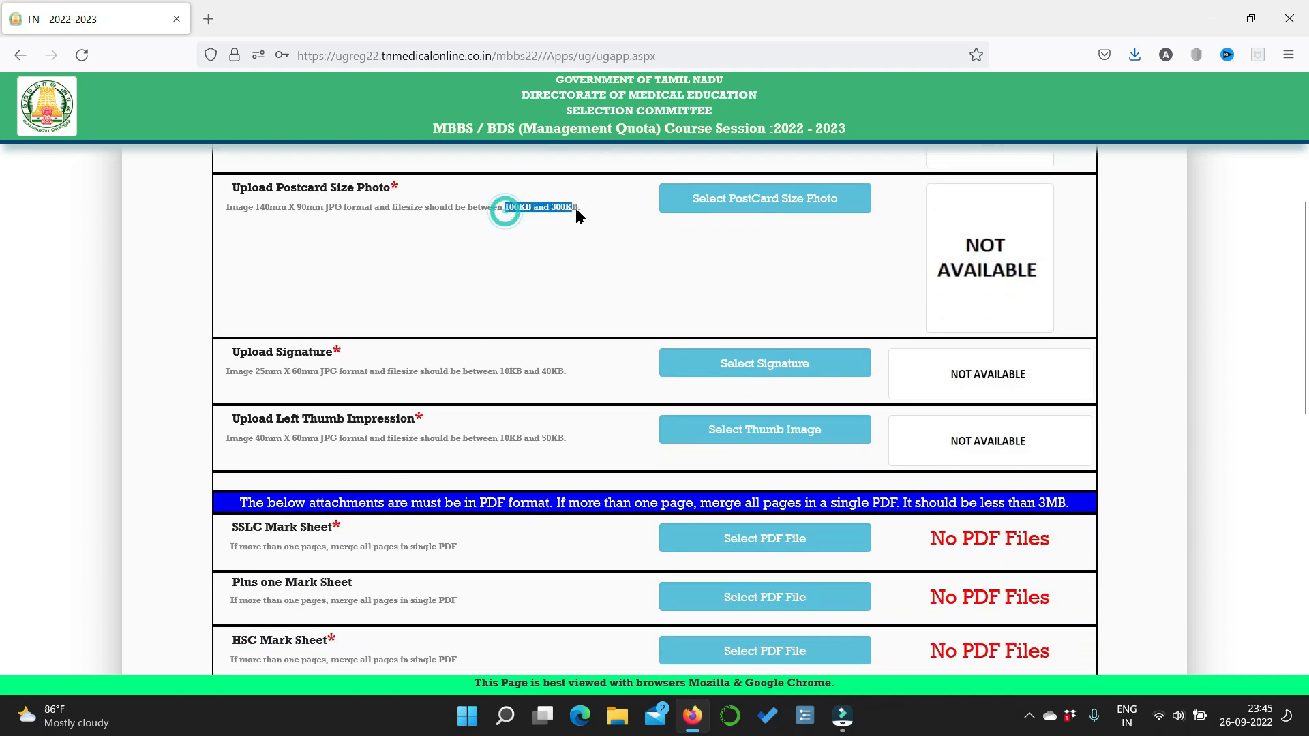
pyautogui.scroll(-2, 341, 276)
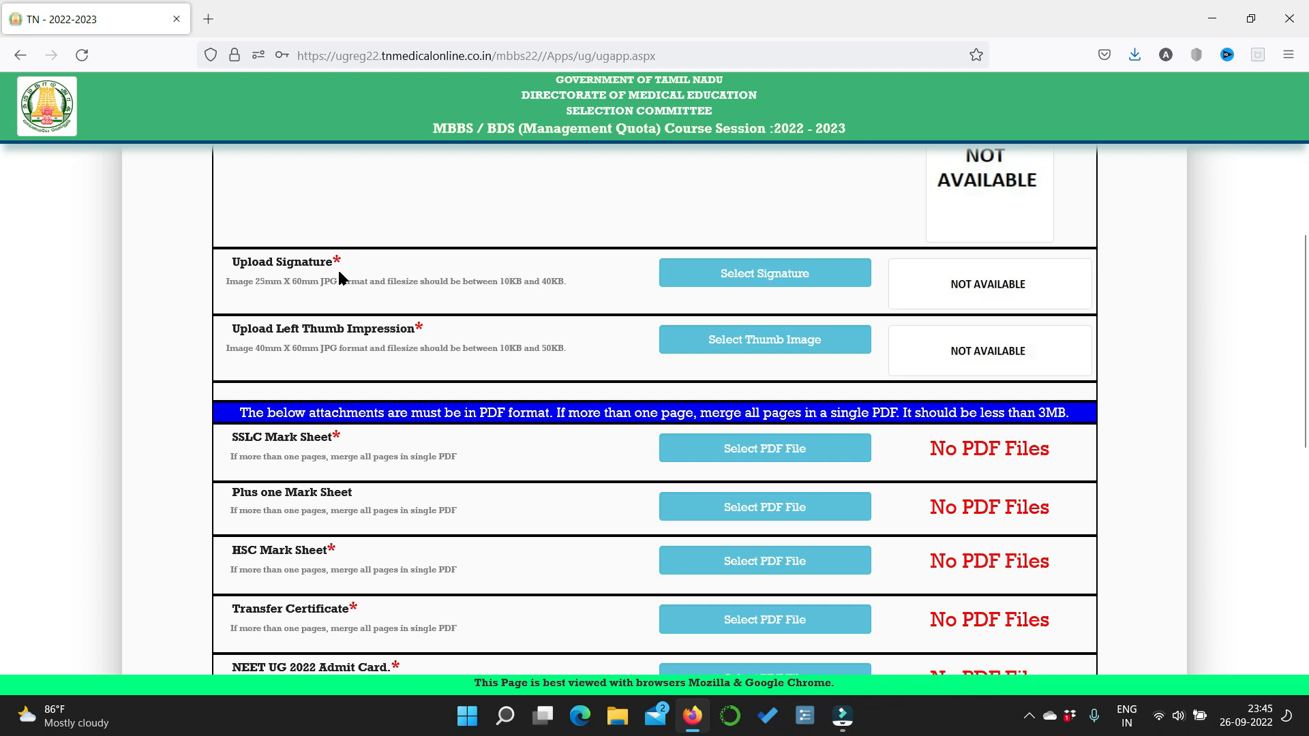
pyautogui.moveTo(499, 281); pyautogui.dragTo(577, 273)
pyautogui.click(254, 285)
pyautogui.moveTo(253, 280); pyautogui.dragTo(275, 283)
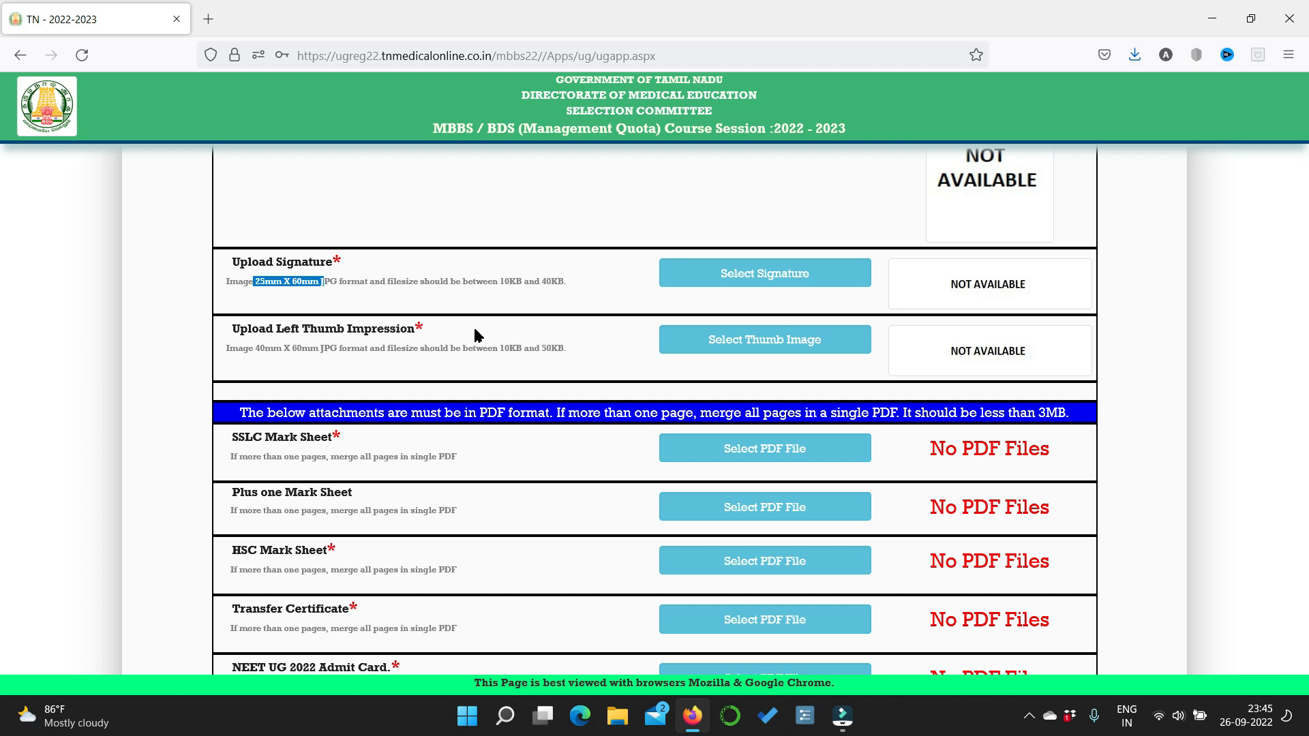
pyautogui.click(306, 347)
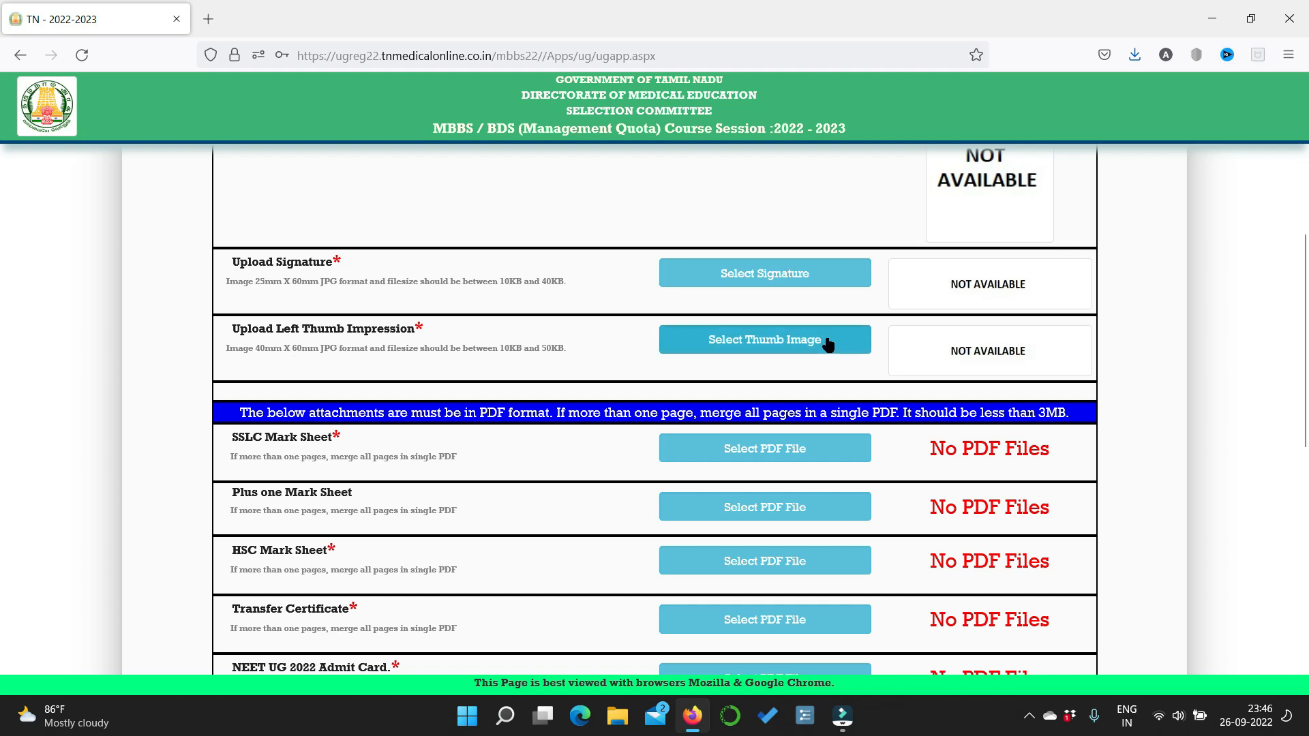
pyautogui.scroll(-2, 828, 344)
pyautogui.scroll(-2, 826, 337)
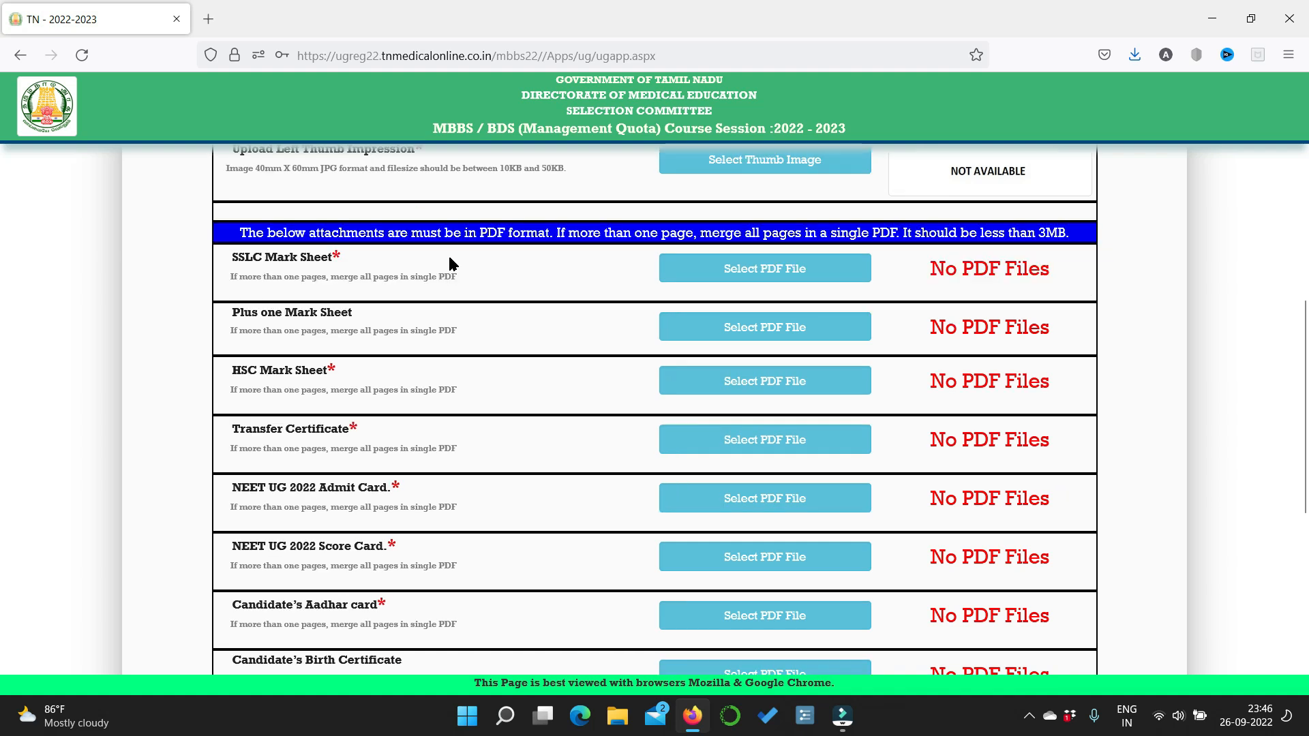
pyautogui.scroll(-2, 449, 259)
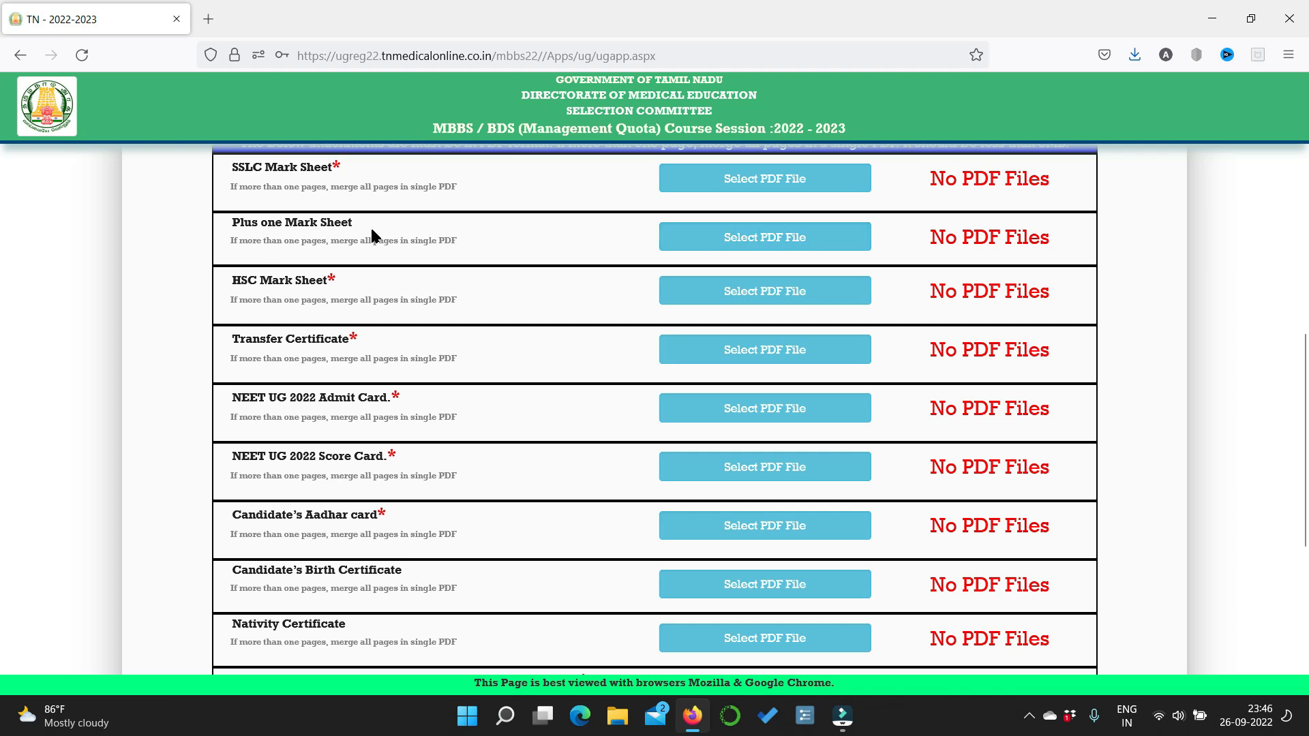
pyautogui.scroll(-2, 345, 214)
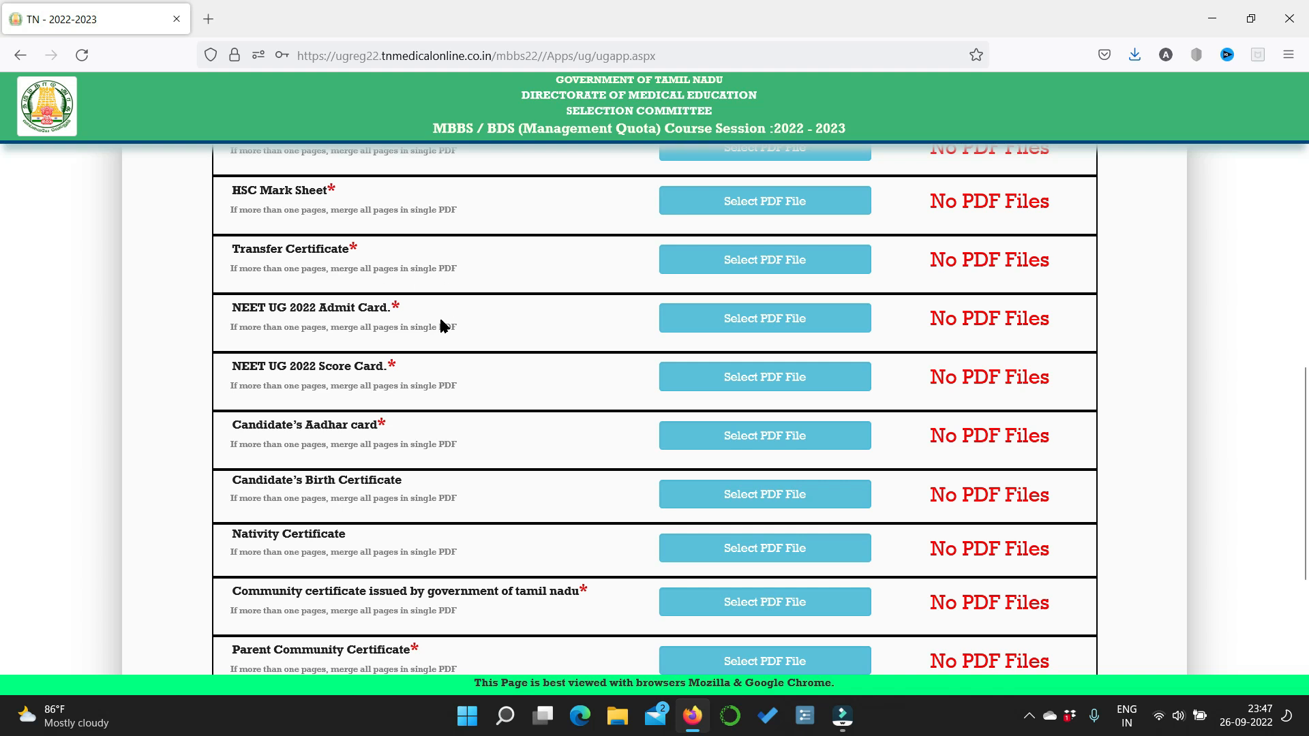
pyautogui.scroll(-2, 442, 325)
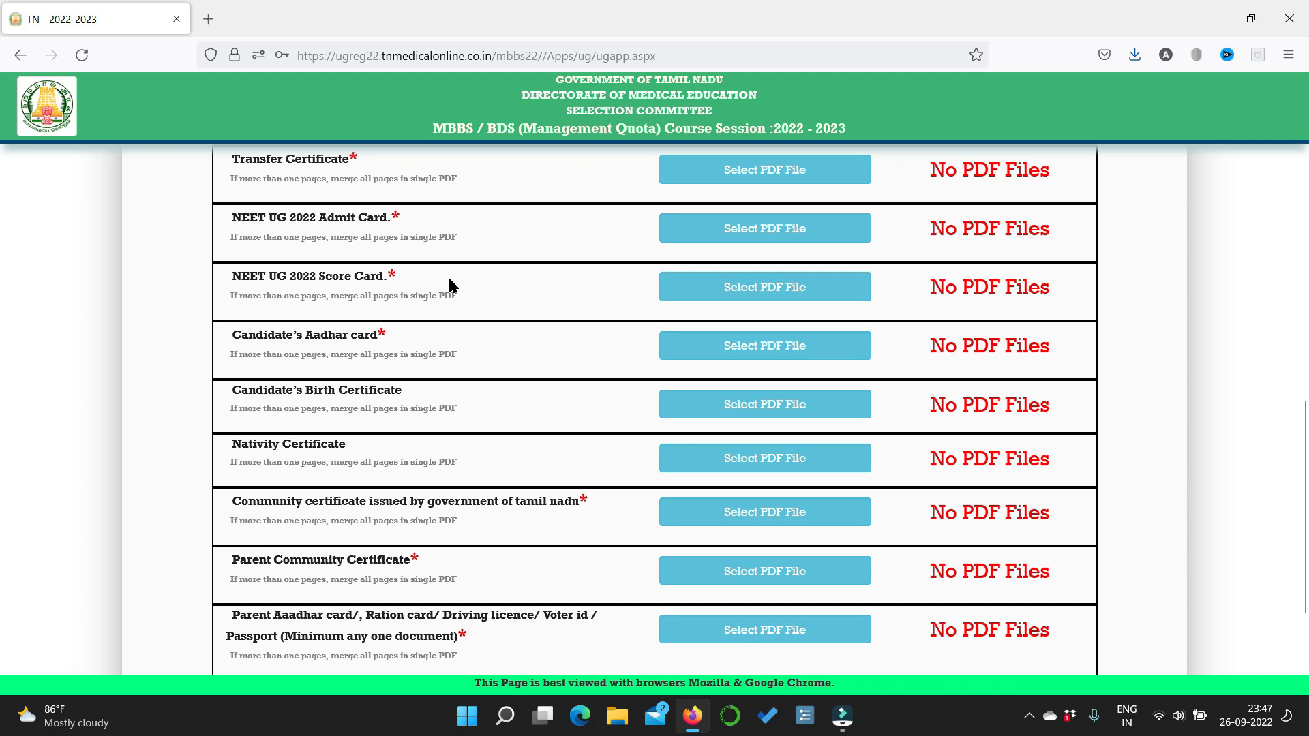
pyautogui.scroll(-2, 440, 262)
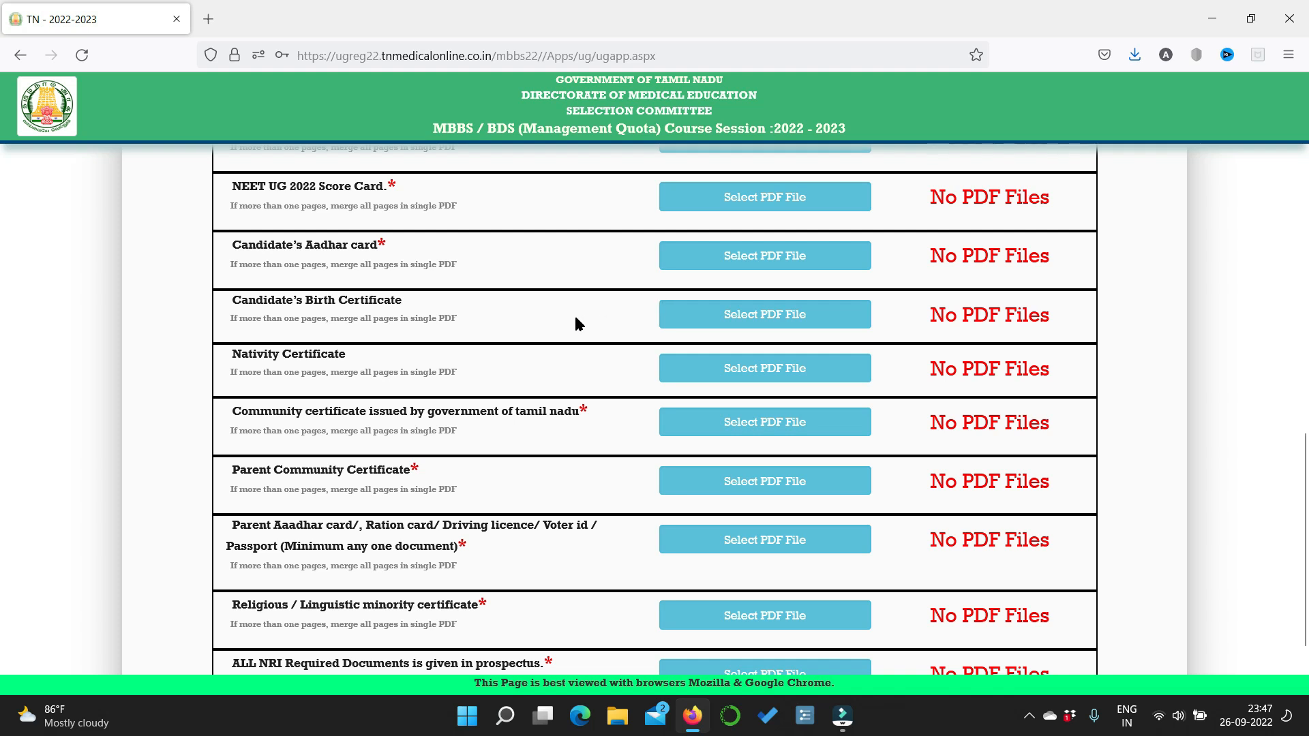
pyautogui.scroll(-2, 576, 320)
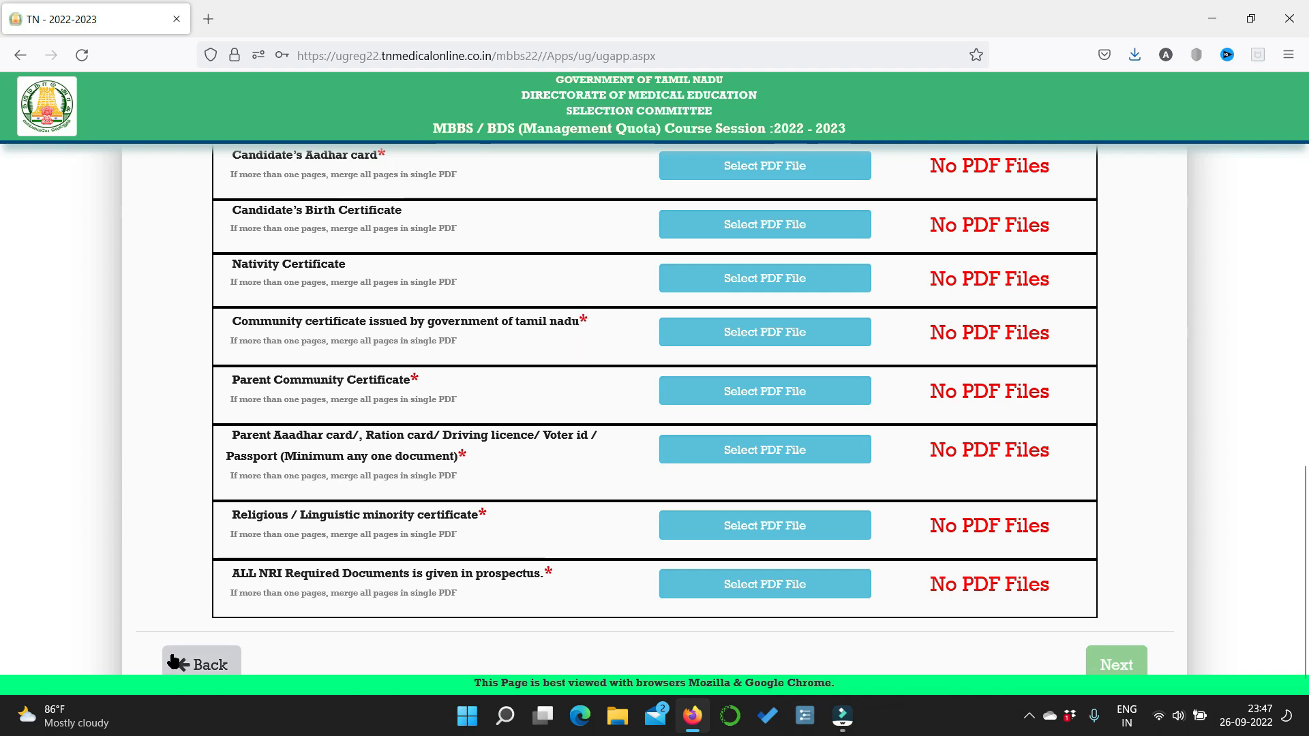
pyautogui.click(198, 664)
# Go back to Personal Information, change the community to OC, and save.
pyautogui.click(198, 662)
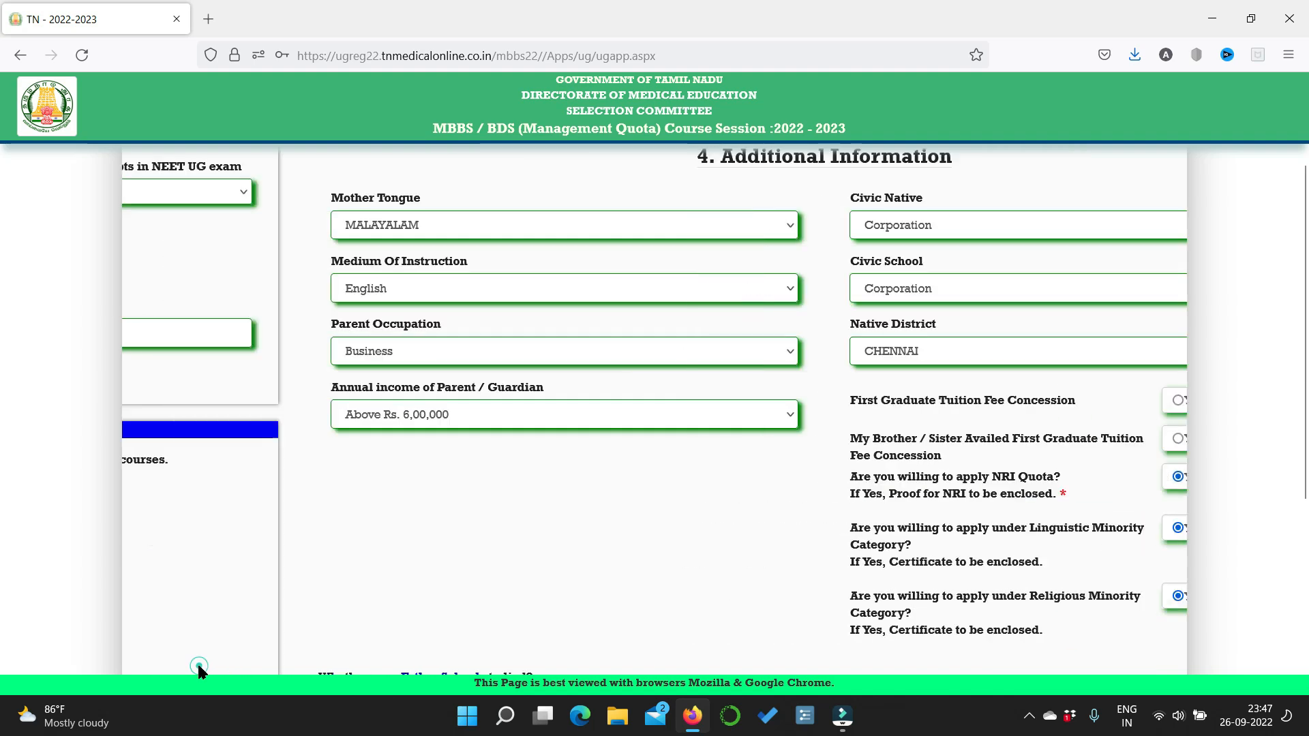
pyautogui.click(198, 650)
pyautogui.click(194, 648)
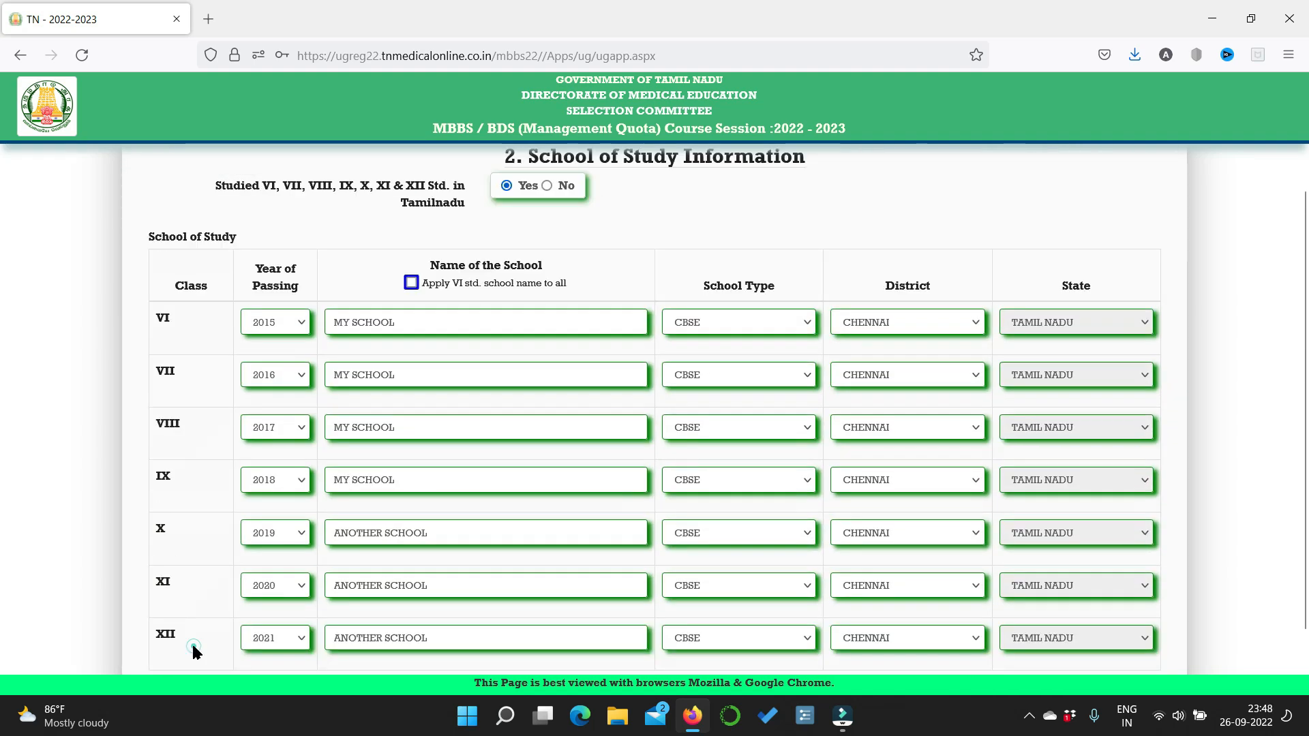
pyautogui.click(778, 375)
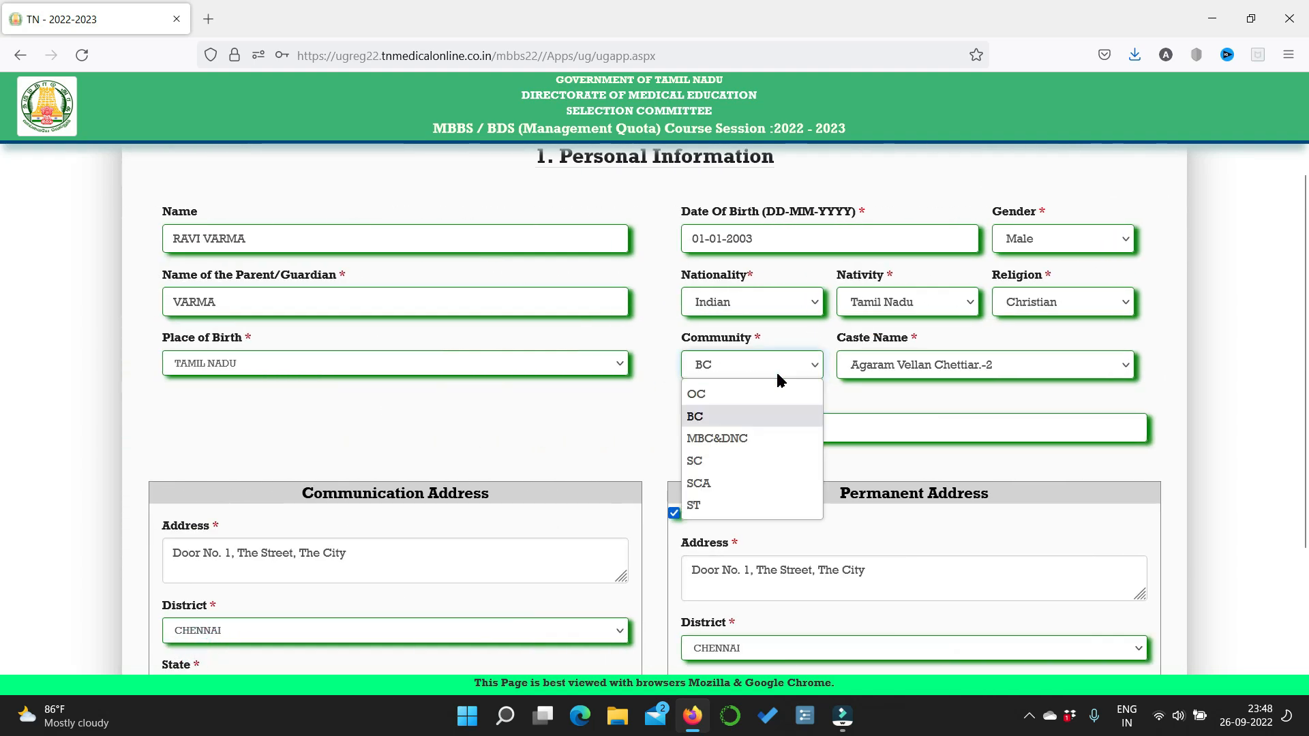
pyautogui.click(750, 402)
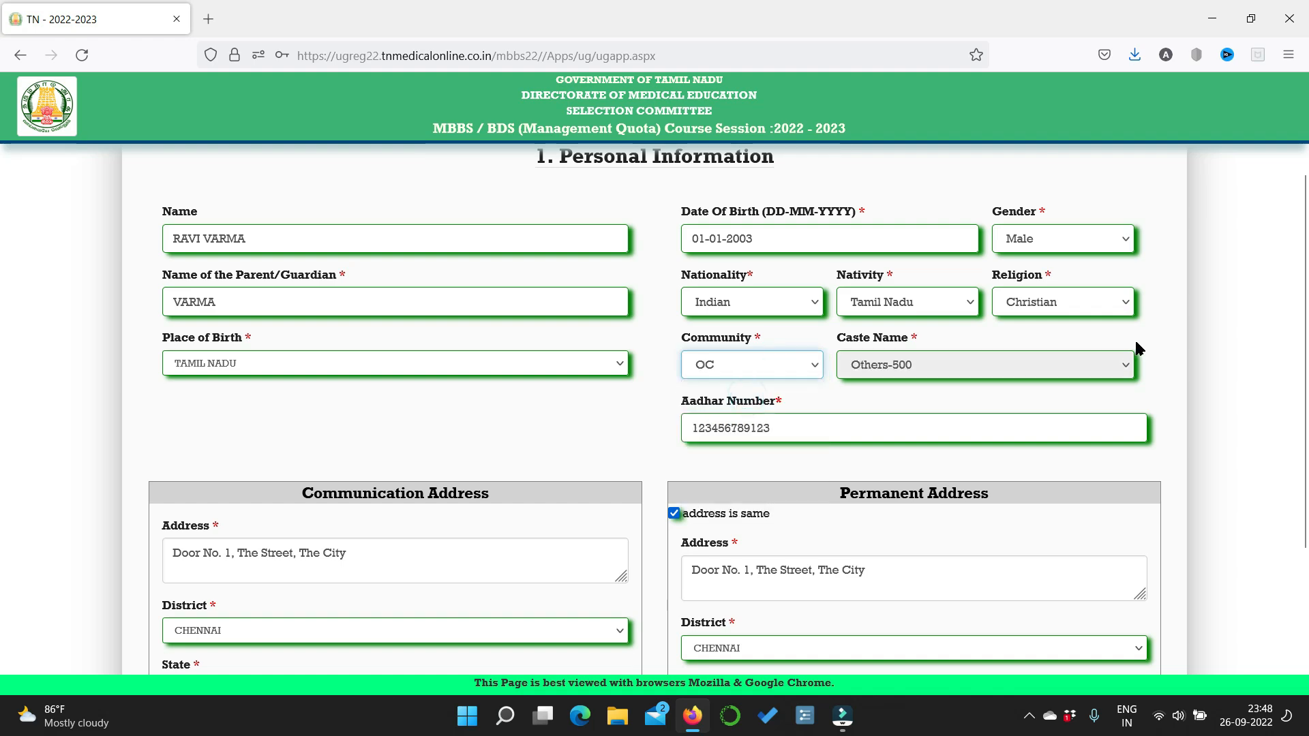
pyautogui.scroll(-3, 1136, 337)
pyautogui.click(1082, 647)
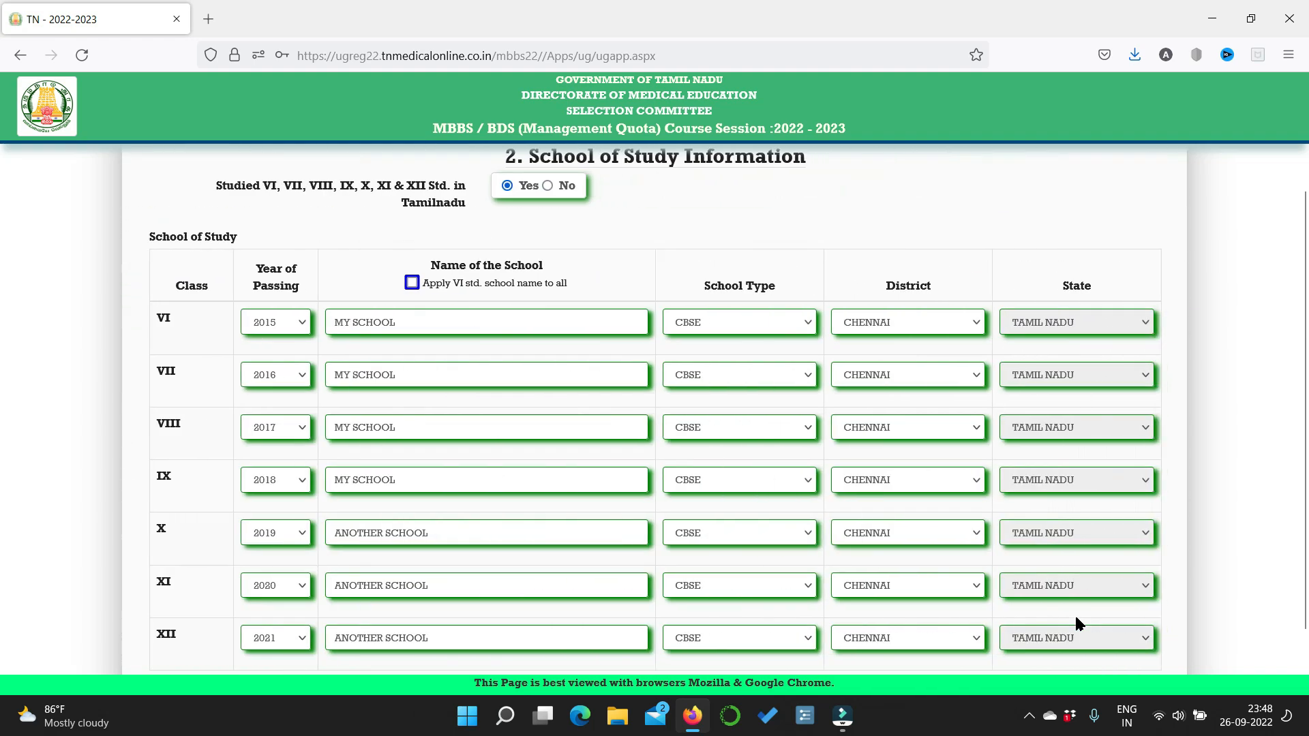
# Resave school, academic and additional information to return to the PDF uploads step.
pyautogui.scroll(-2, 1075, 616)
pyautogui.click(1086, 655)
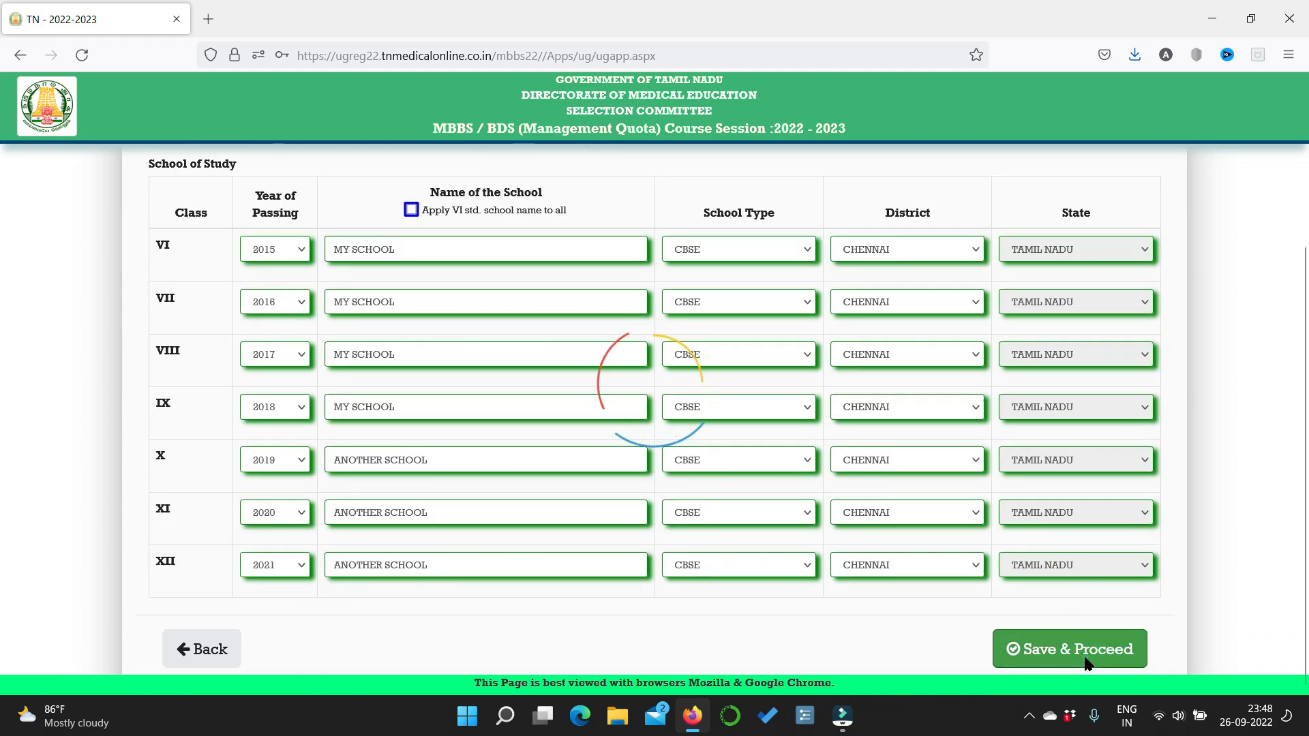
pyautogui.scroll(-6, 1086, 664)
pyautogui.click(1086, 662)
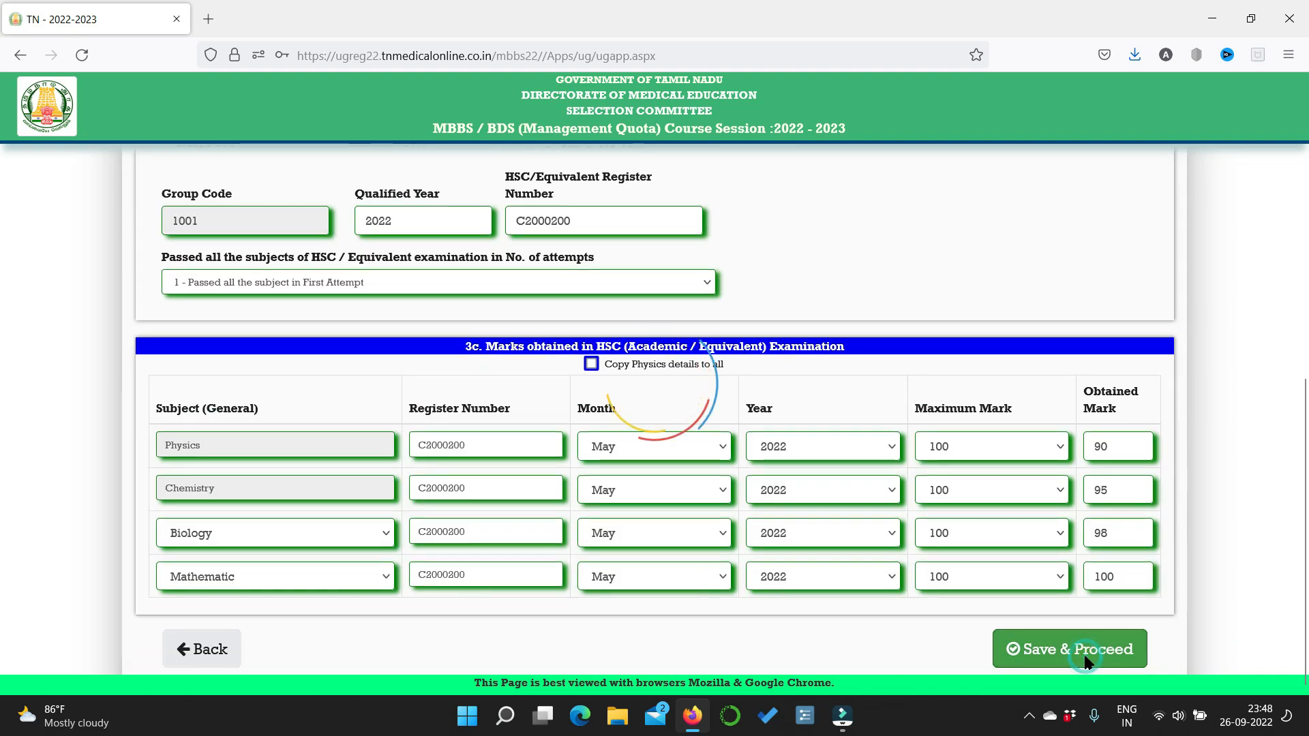
pyautogui.scroll(-4, 1091, 614)
pyautogui.click(1104, 564)
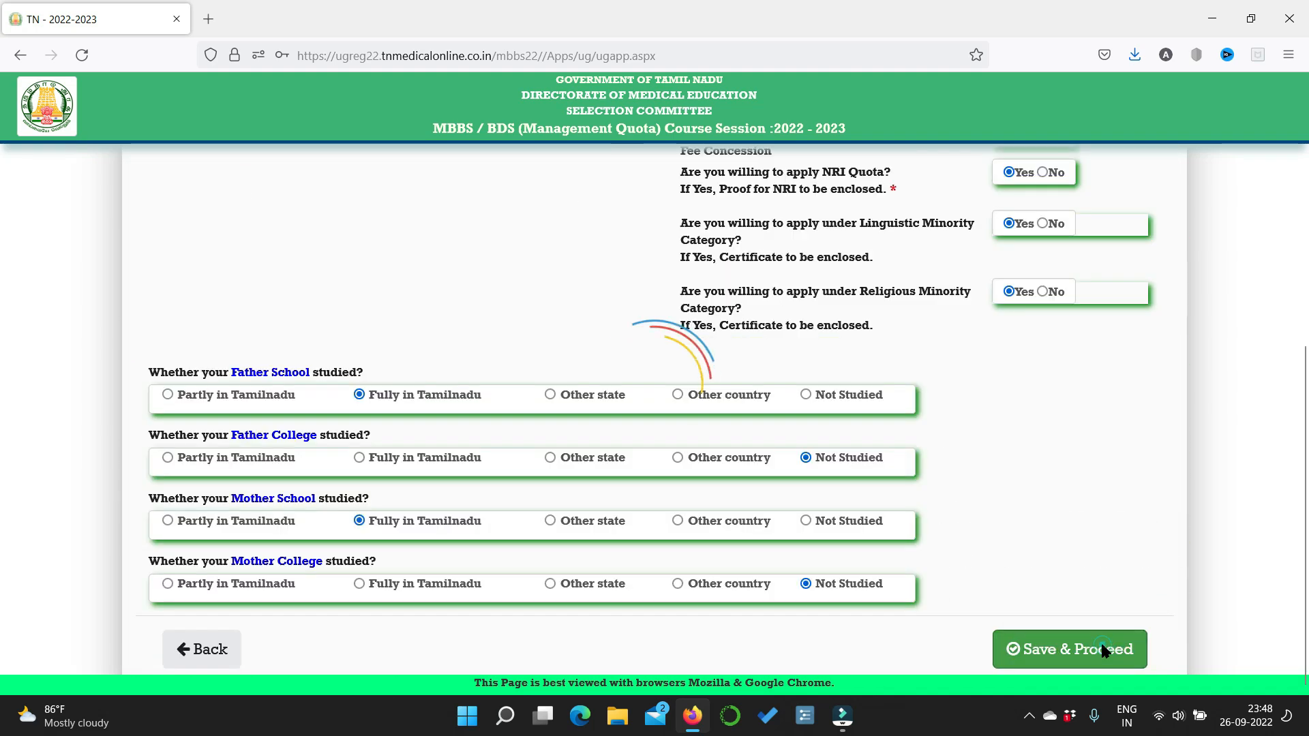
pyautogui.scroll(-5, 739, 459)
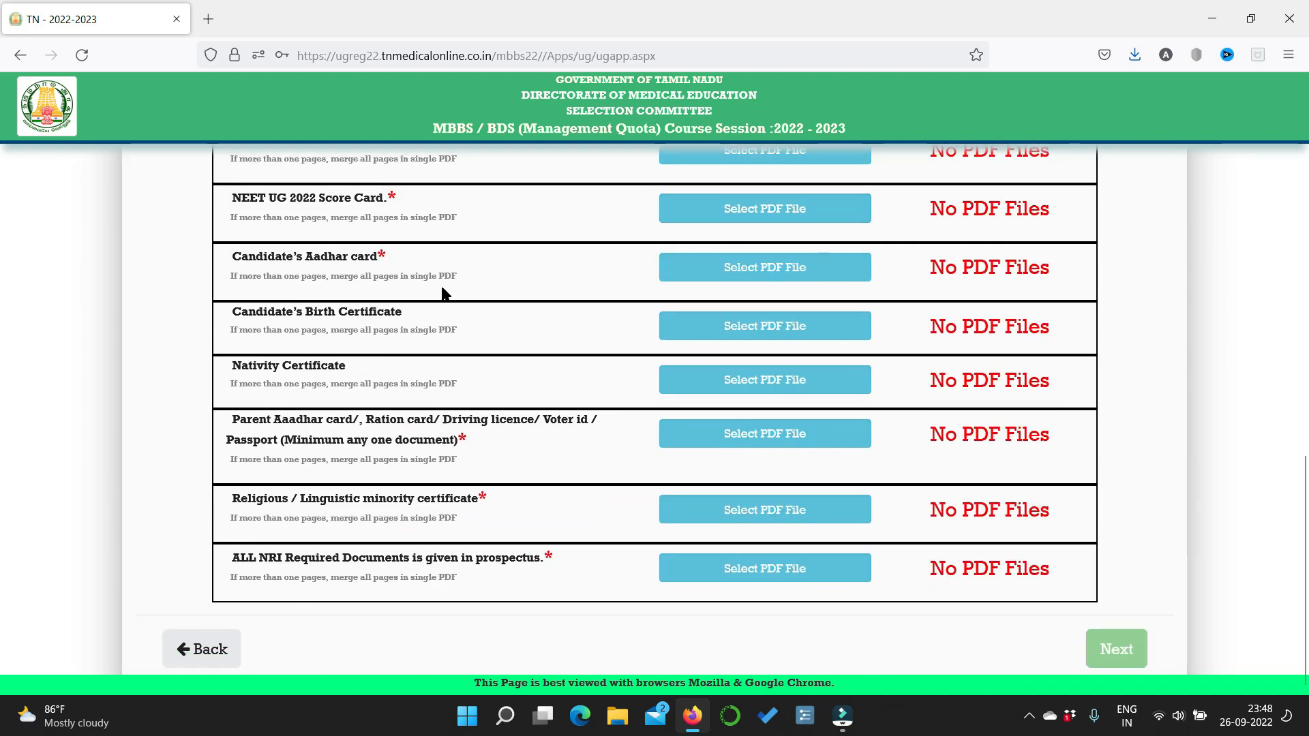
pyautogui.scroll(4, 452, 301)
pyautogui.scroll(-1, 454, 304)
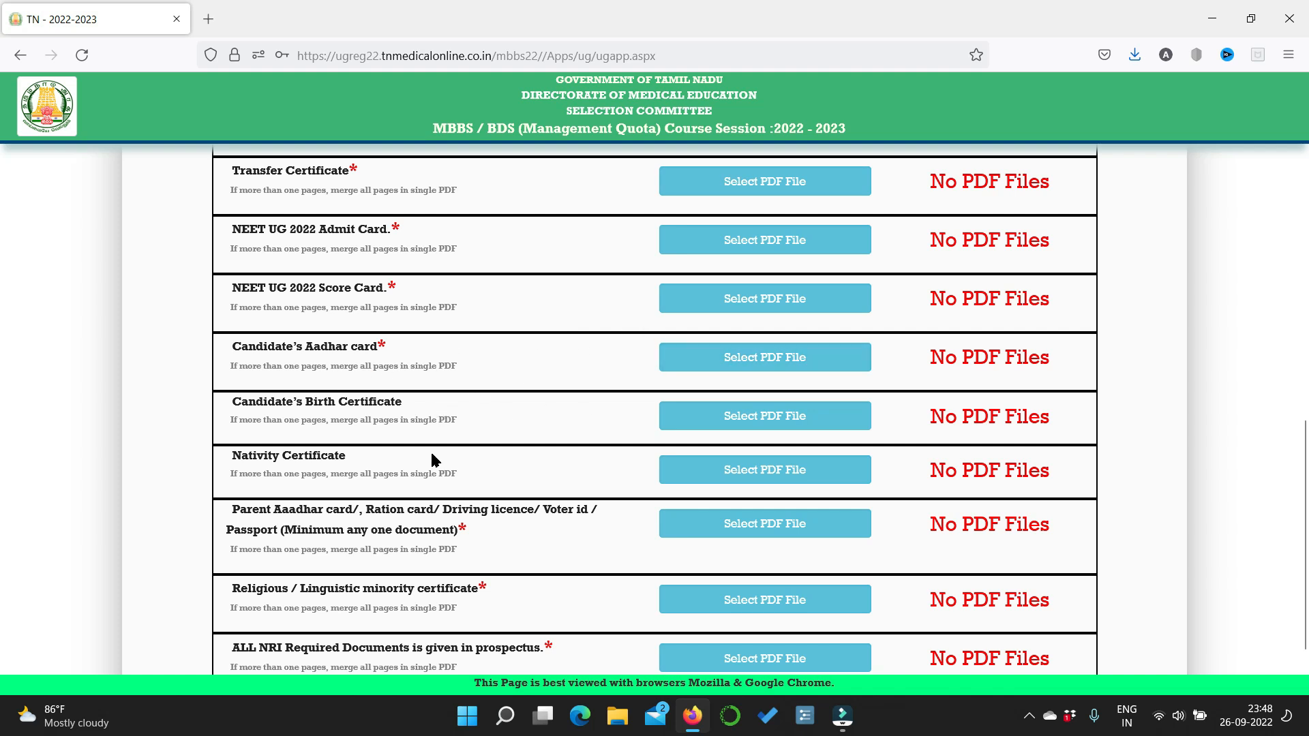
pyautogui.scroll(-2, 444, 473)
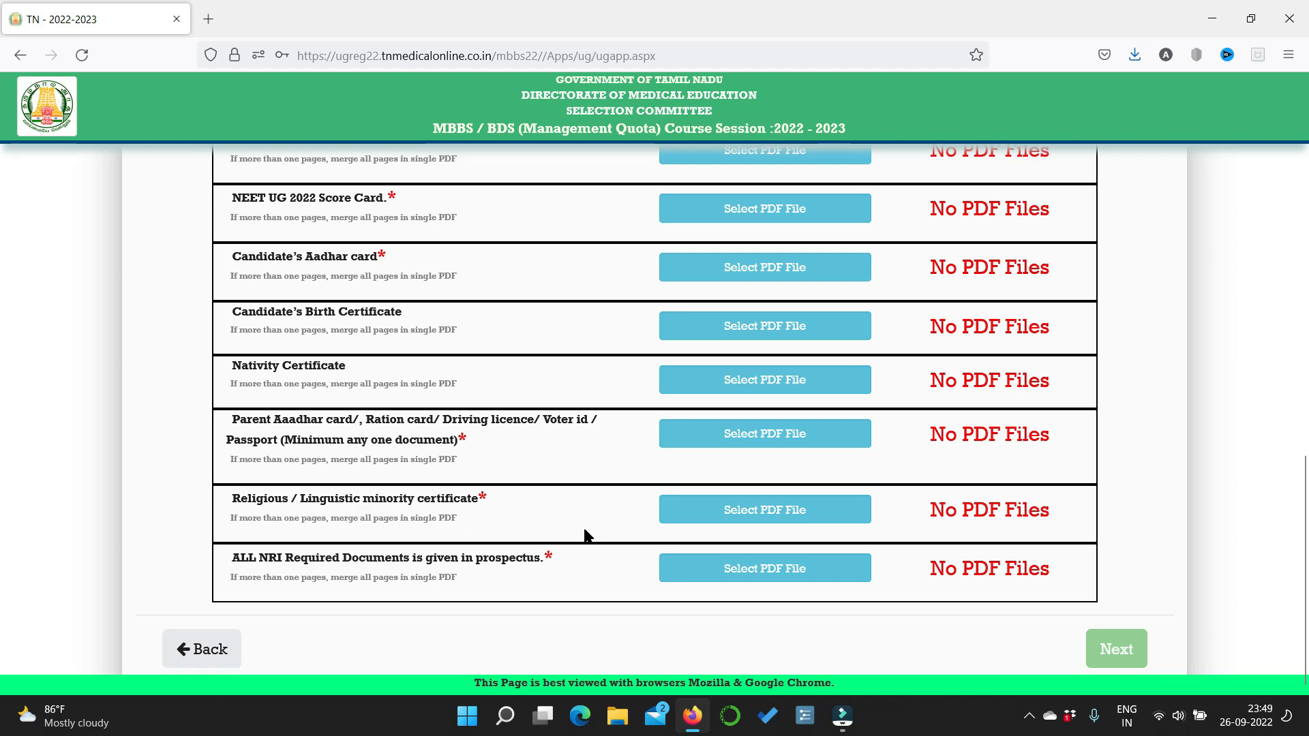
# Return to Additional Information and answer No to both Linguistic and Religious Minority questions.
pyautogui.click(214, 644)
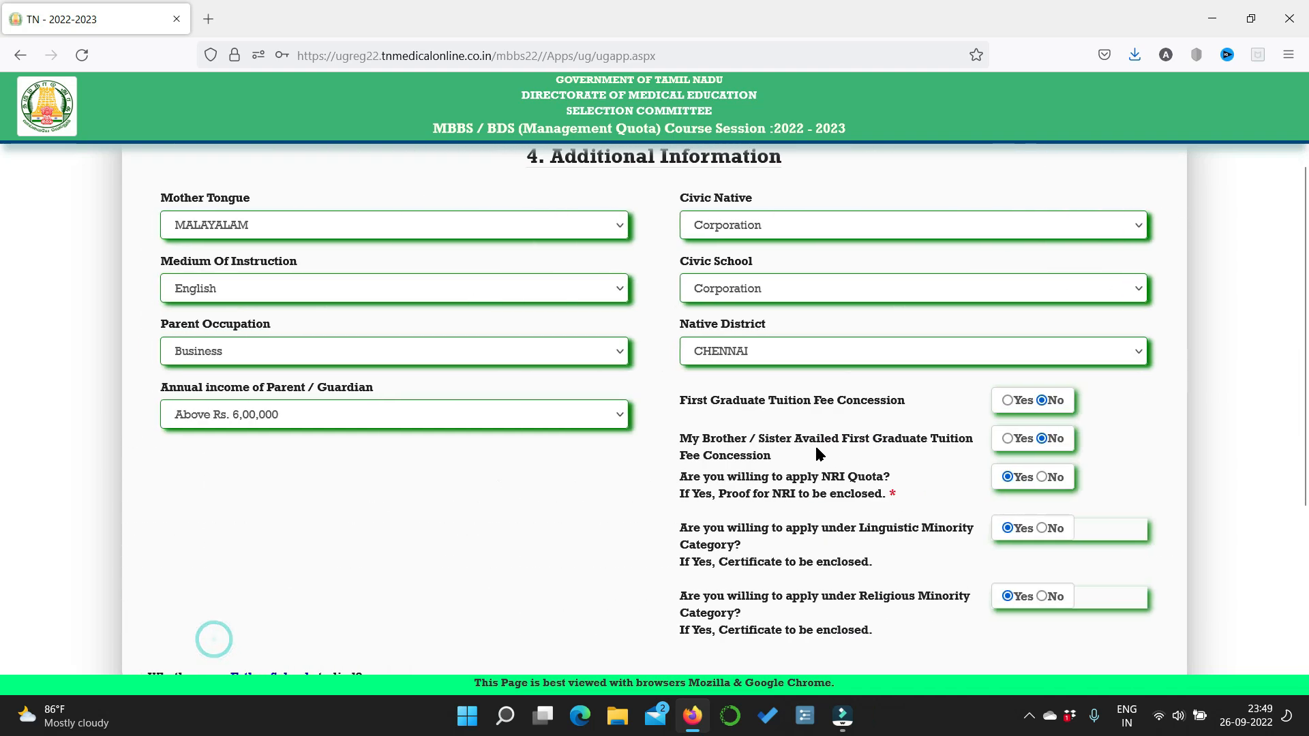
pyautogui.click(1043, 529)
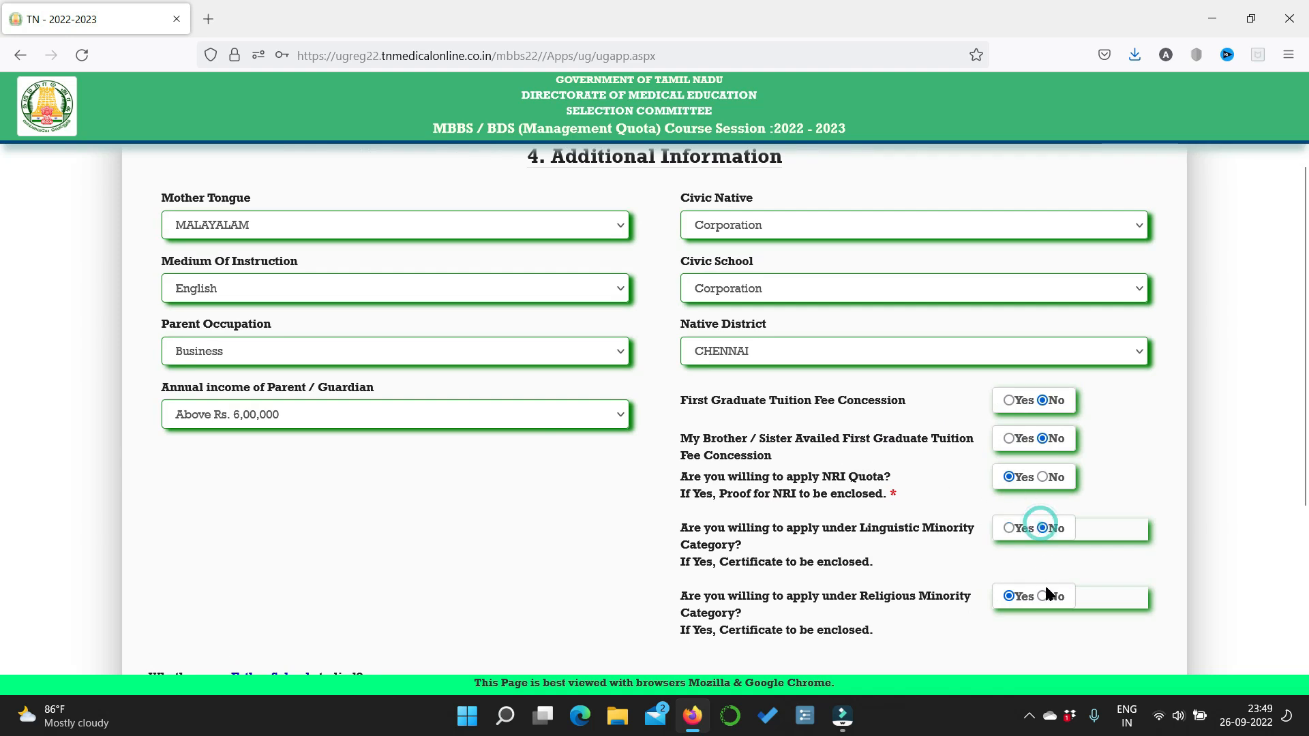
pyautogui.click(1042, 596)
pyautogui.scroll(-3, 900, 481)
pyautogui.scroll(-3, 899, 440)
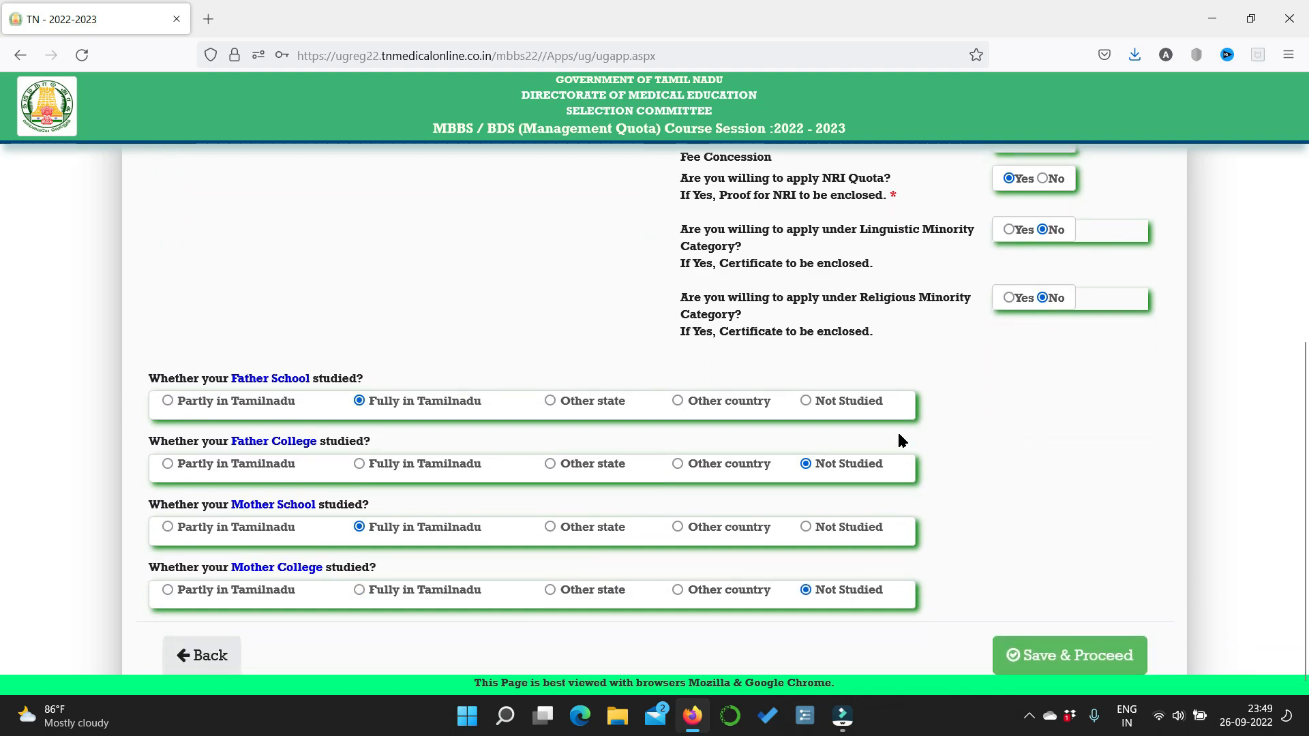
# Save Additional Information and review the PDF list, now without a minority certificate slot.
pyautogui.click(1055, 646)
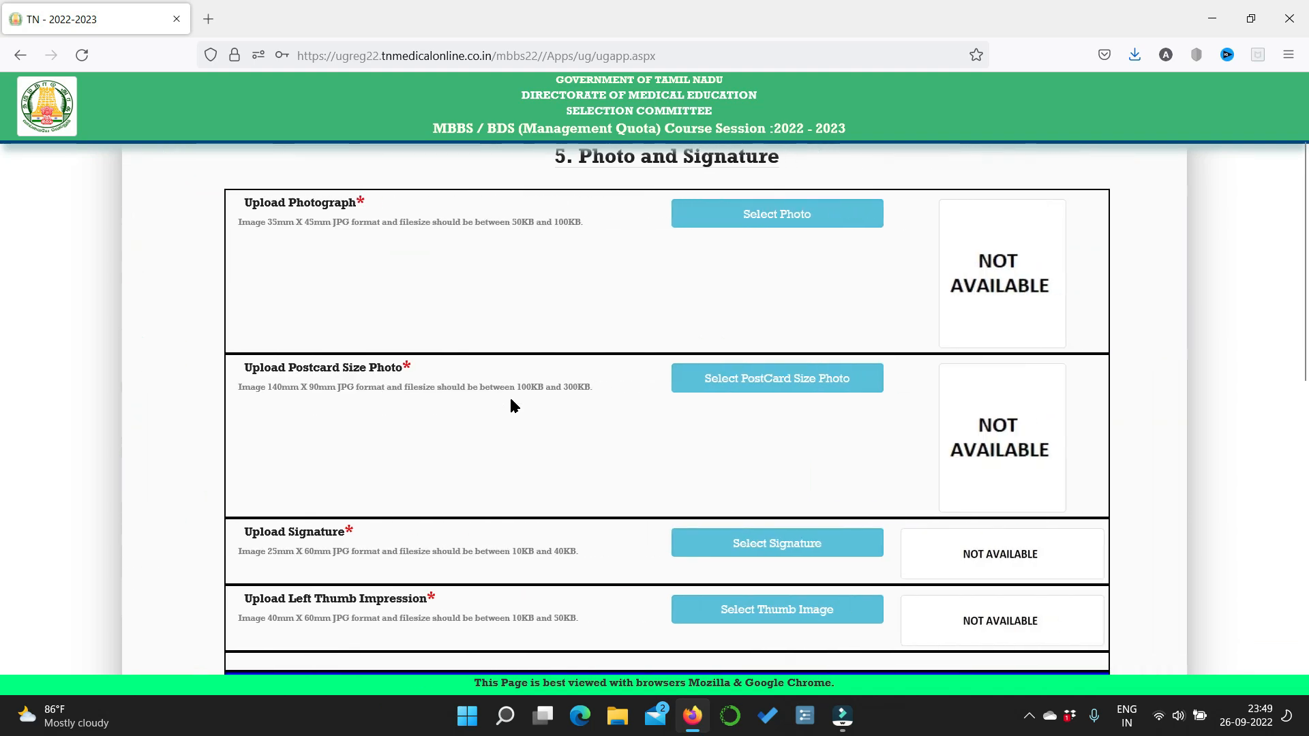
pyautogui.scroll(-10, 512, 403)
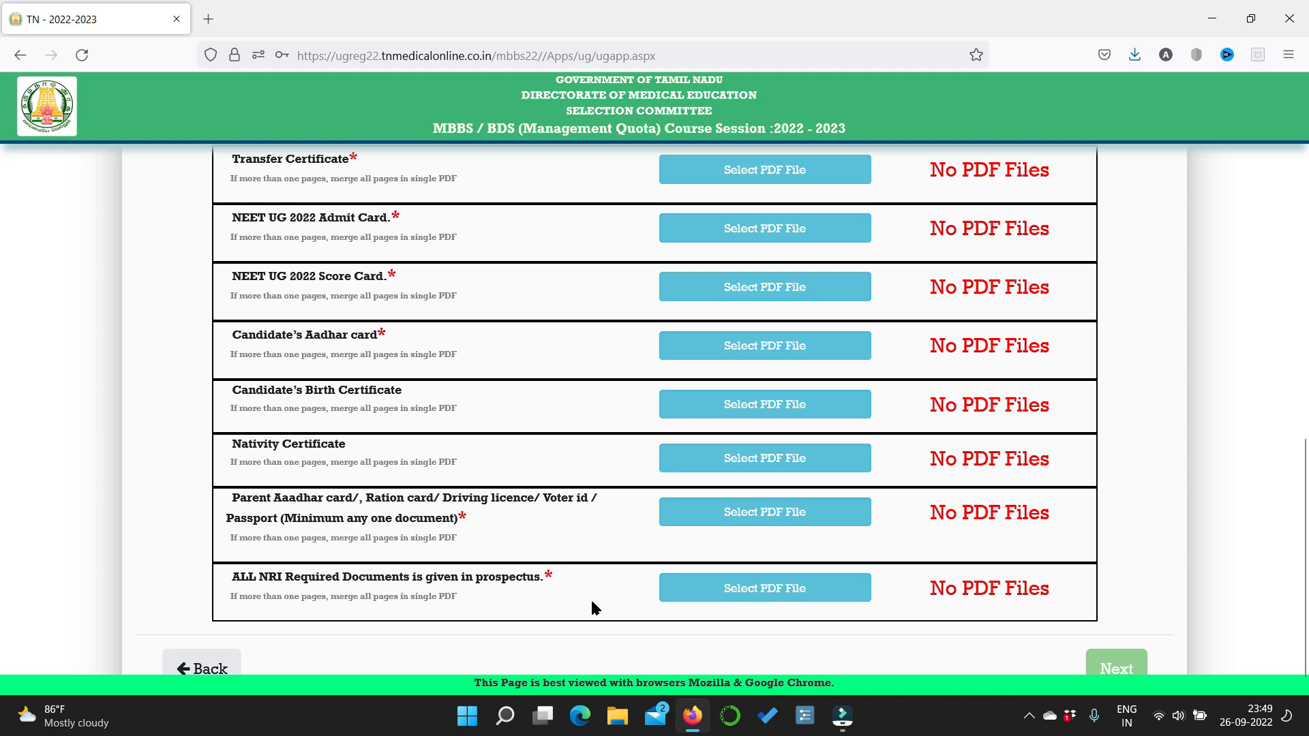
pyautogui.scroll(-1, 591, 600)
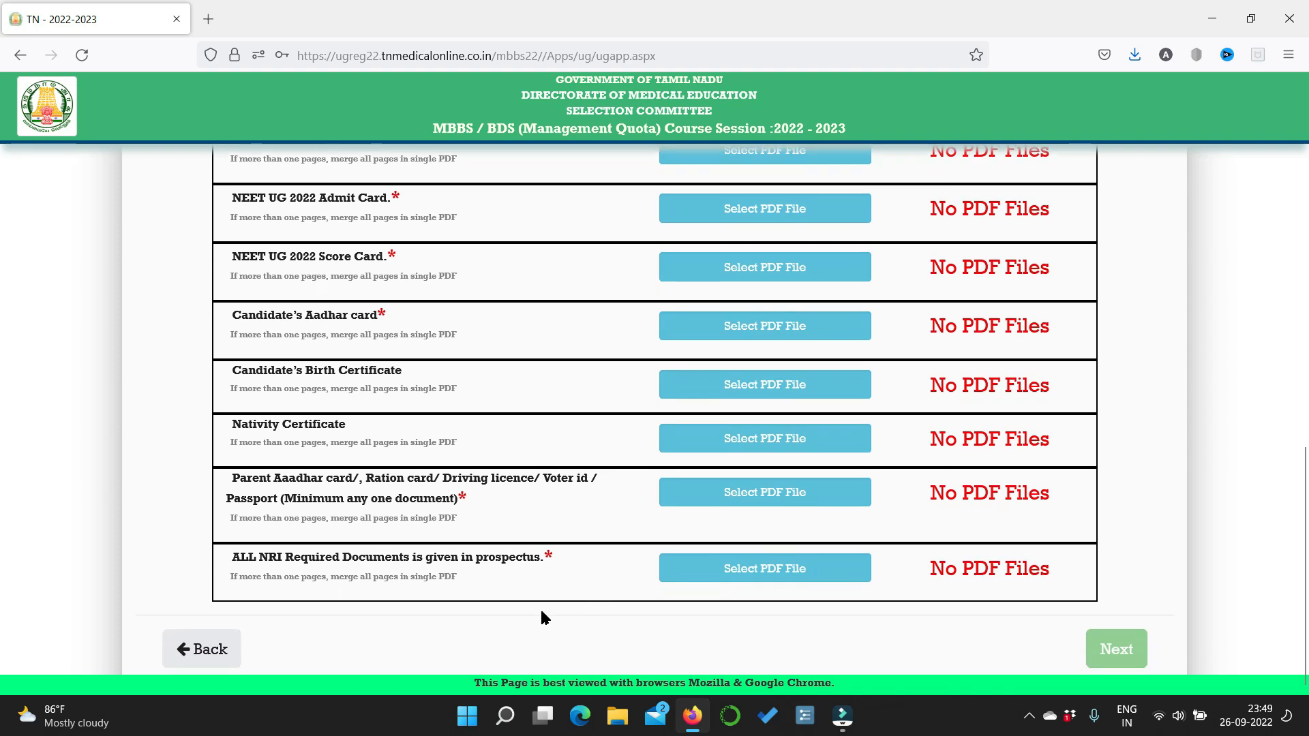
pyautogui.click(225, 651)
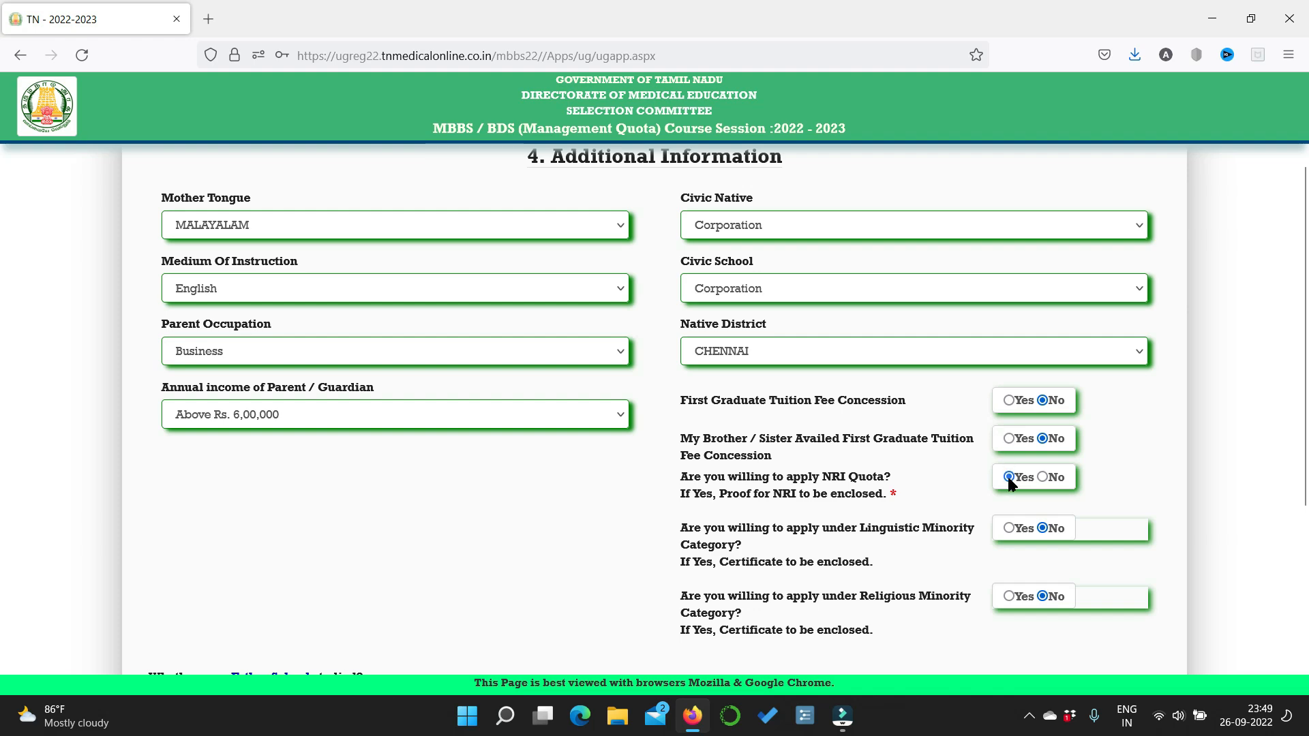
pyautogui.click(1043, 477)
pyautogui.scroll(-4, 955, 409)
pyautogui.click(1029, 649)
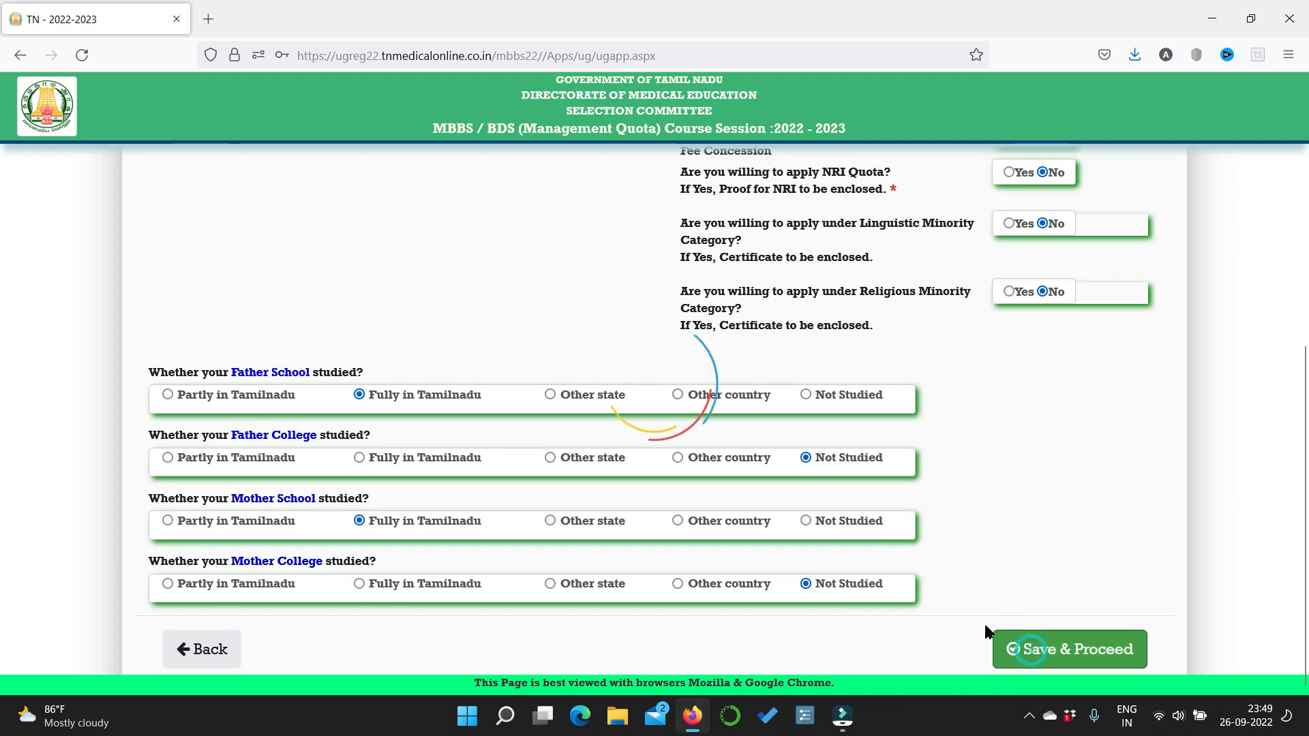
pyautogui.scroll(-15, 422, 466)
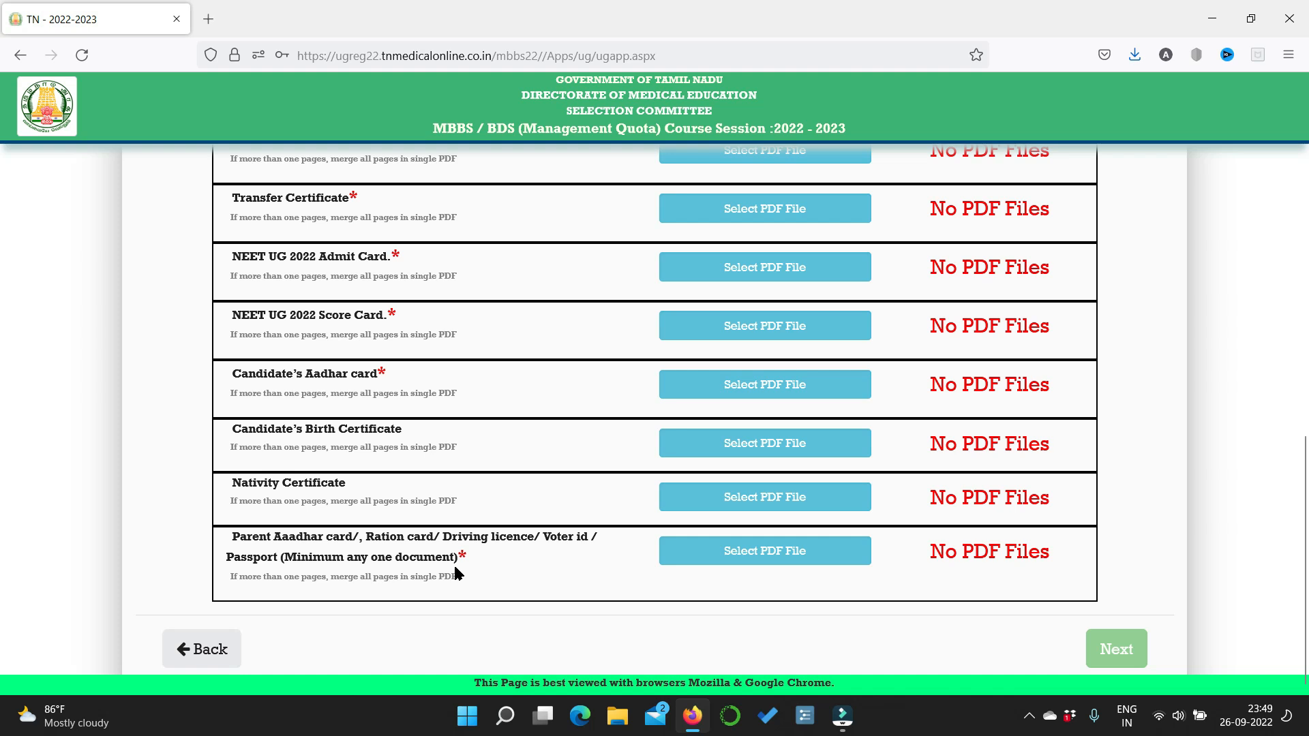
pyautogui.scroll(2, 540, 574)
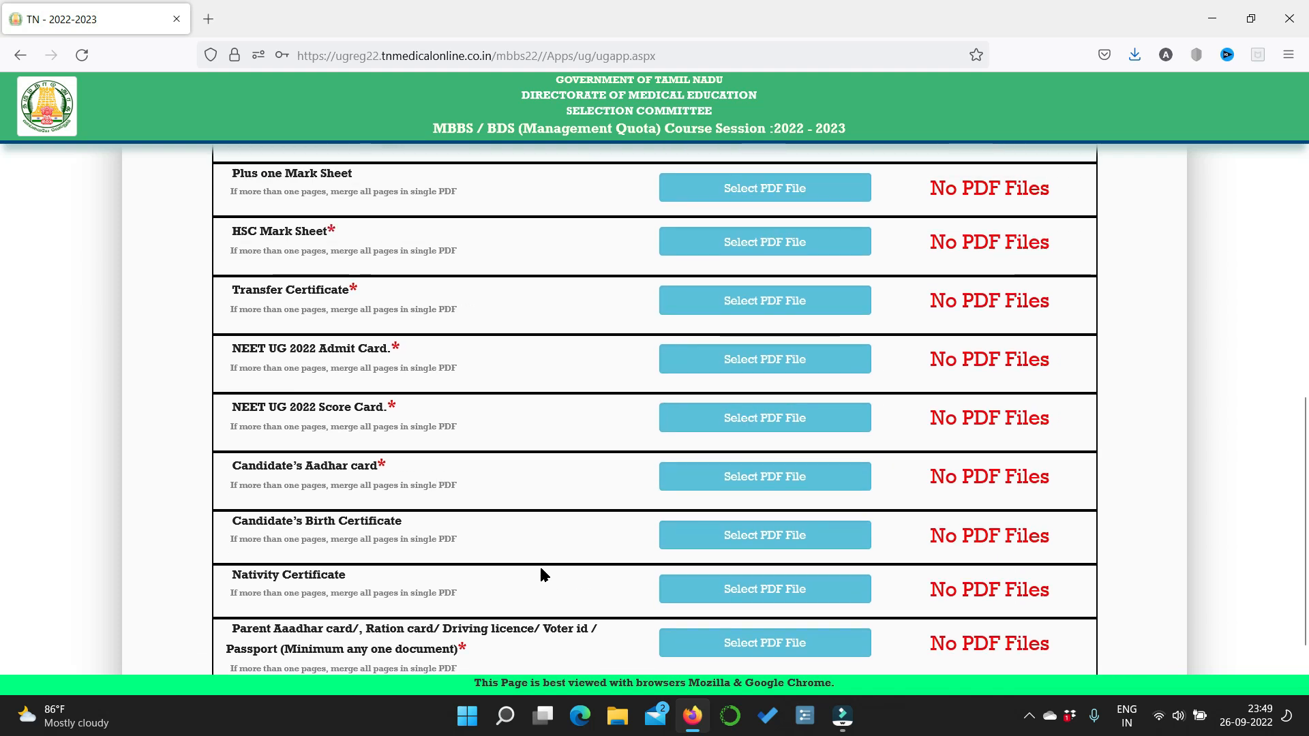
pyautogui.scroll(2, 543, 575)
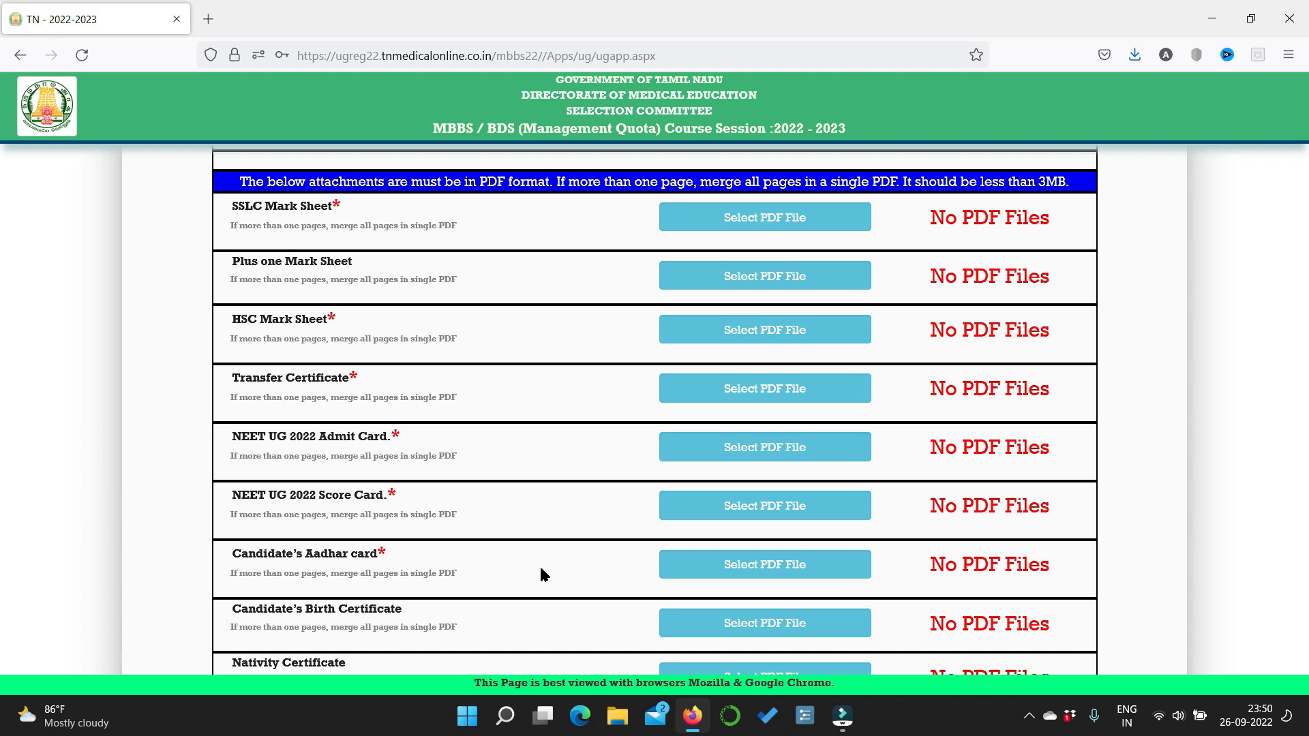
pyautogui.scroll(-2, 541, 570)
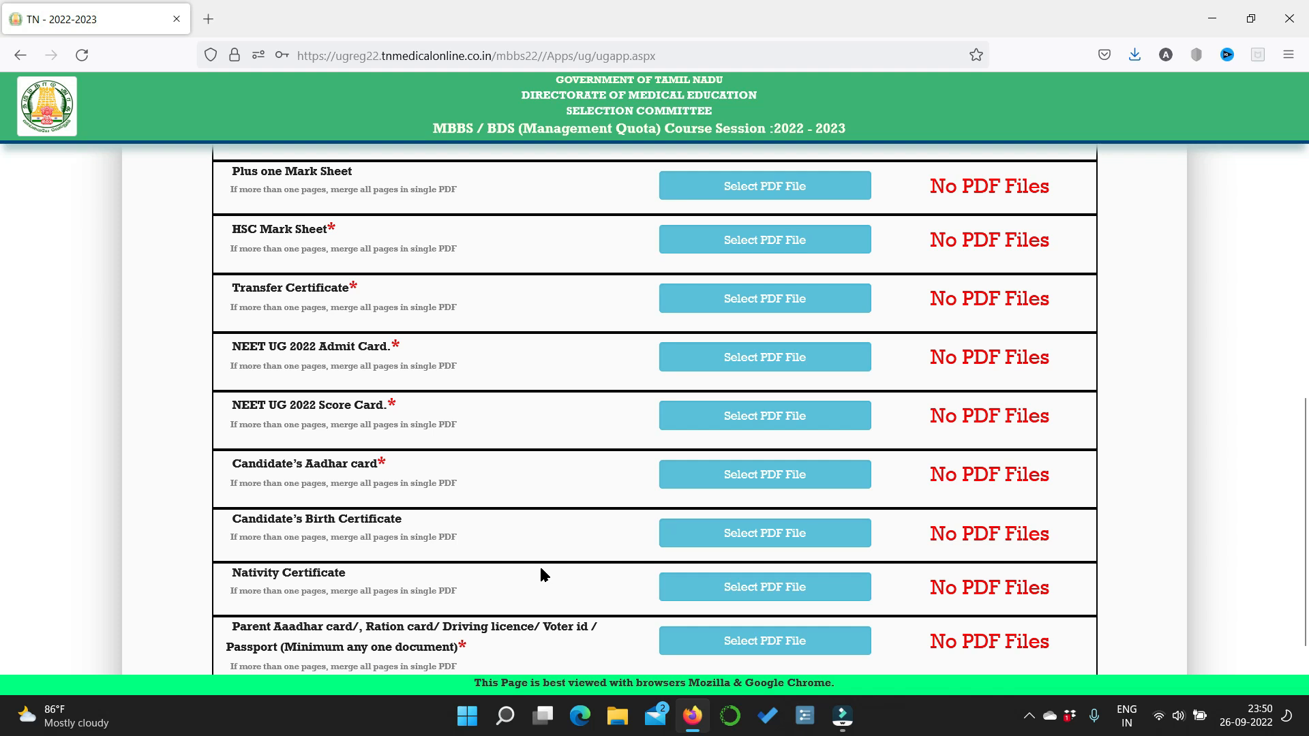
pyautogui.scroll(-2, 541, 570)
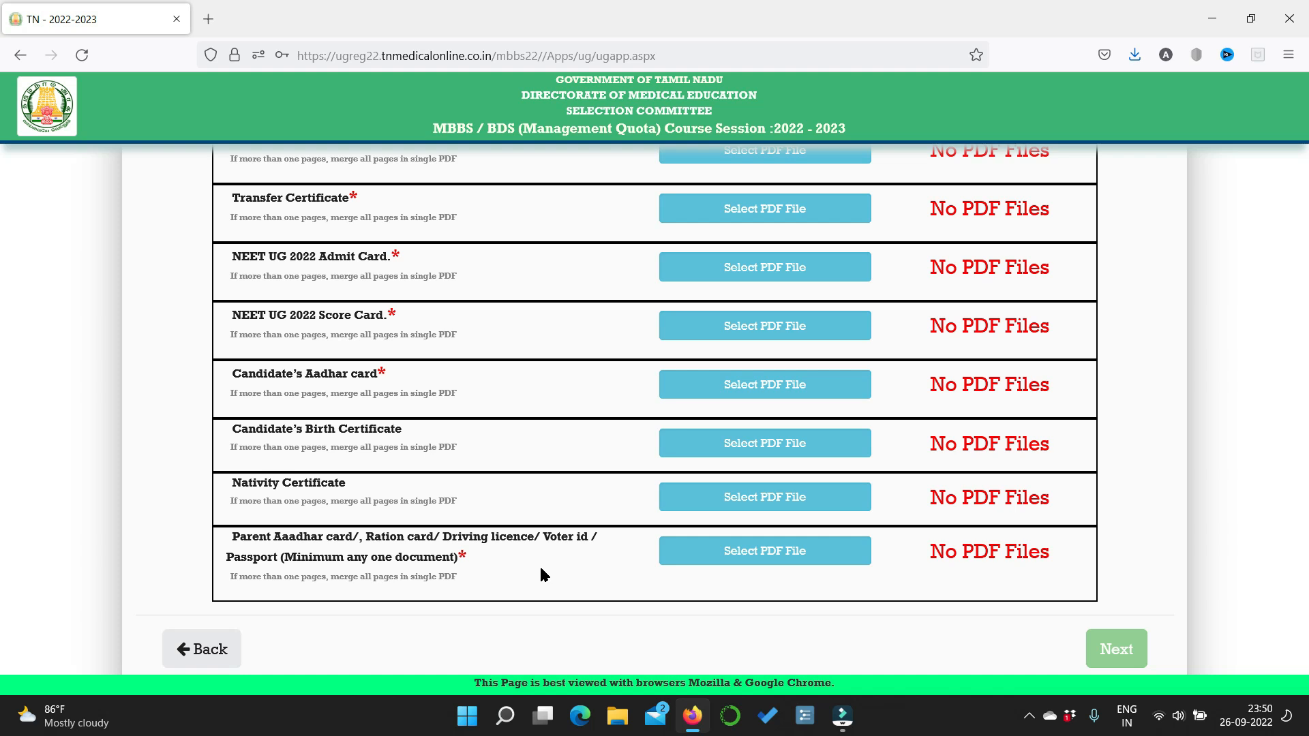
pyautogui.scroll(4, 526, 505)
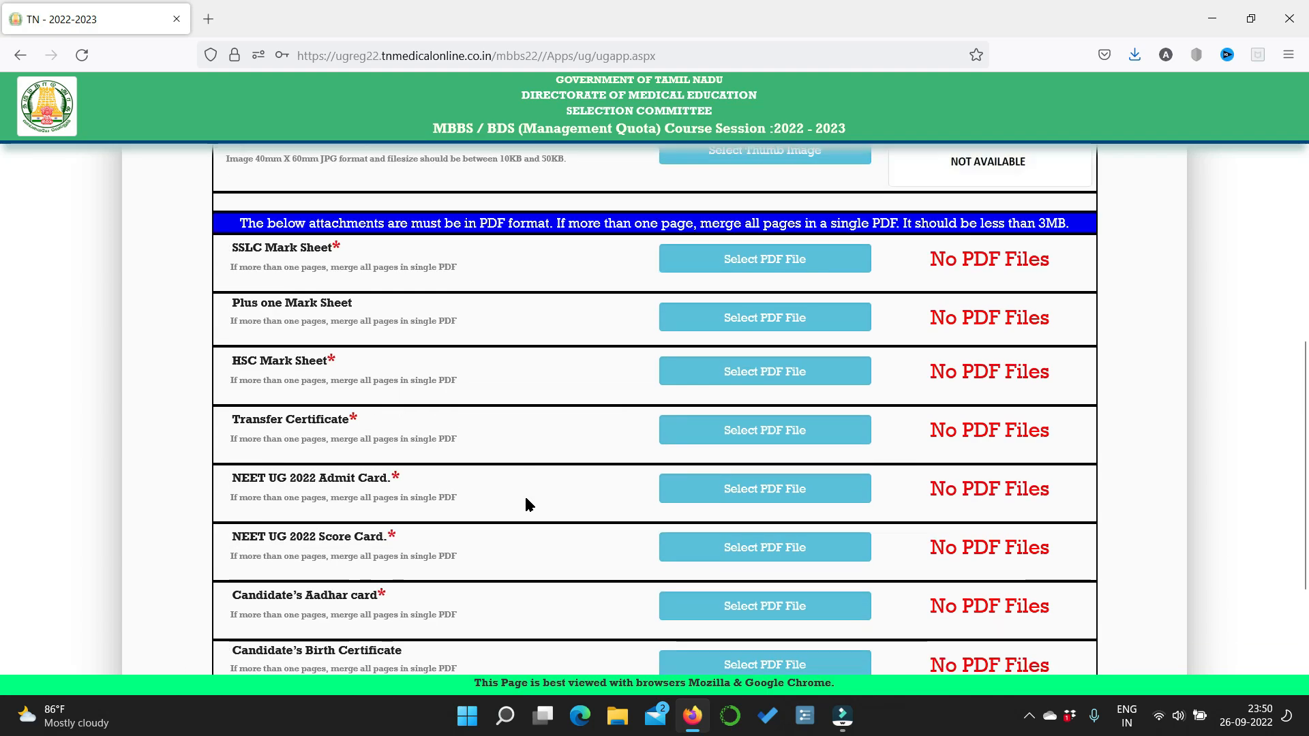
pyautogui.scroll(6, 526, 505)
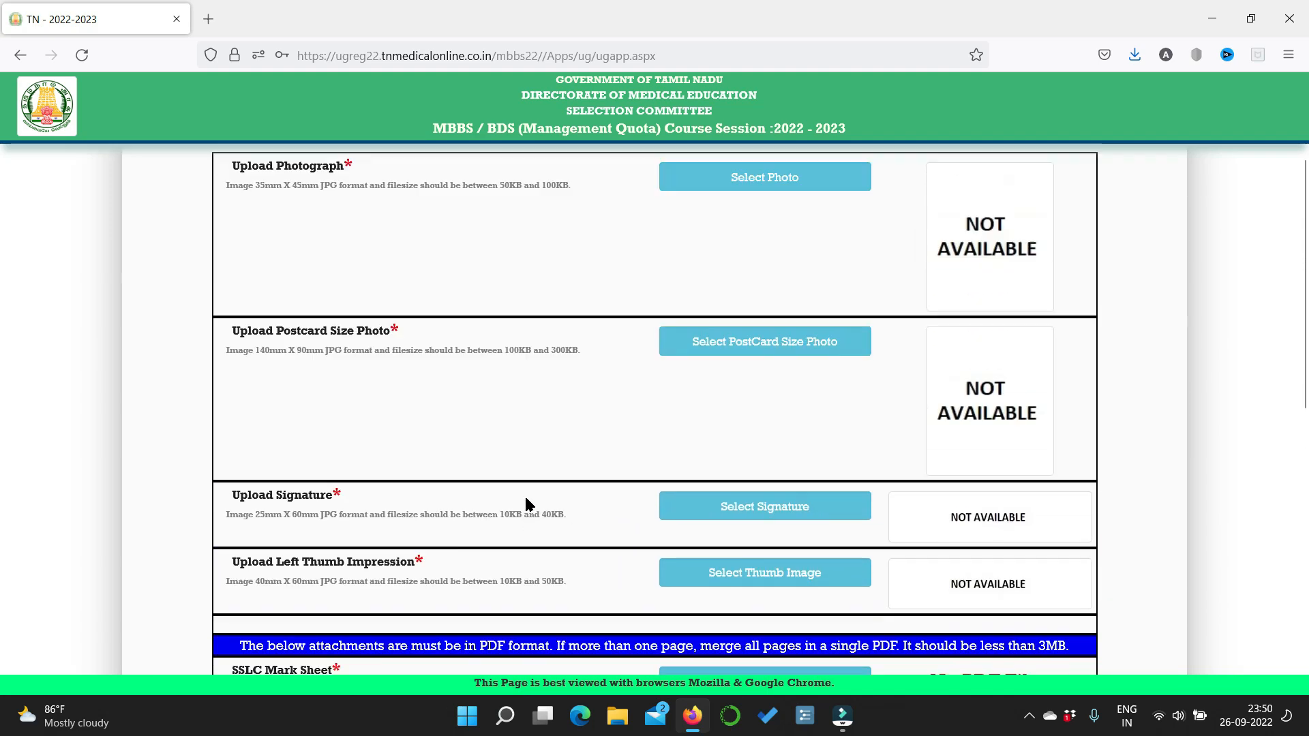
pyautogui.scroll(-10, 525, 505)
# Step back through Additional Information, Academic Details and School of Study to Personal Information.
pyautogui.click(222, 654)
pyautogui.scroll(-4, 256, 603)
pyautogui.click(211, 648)
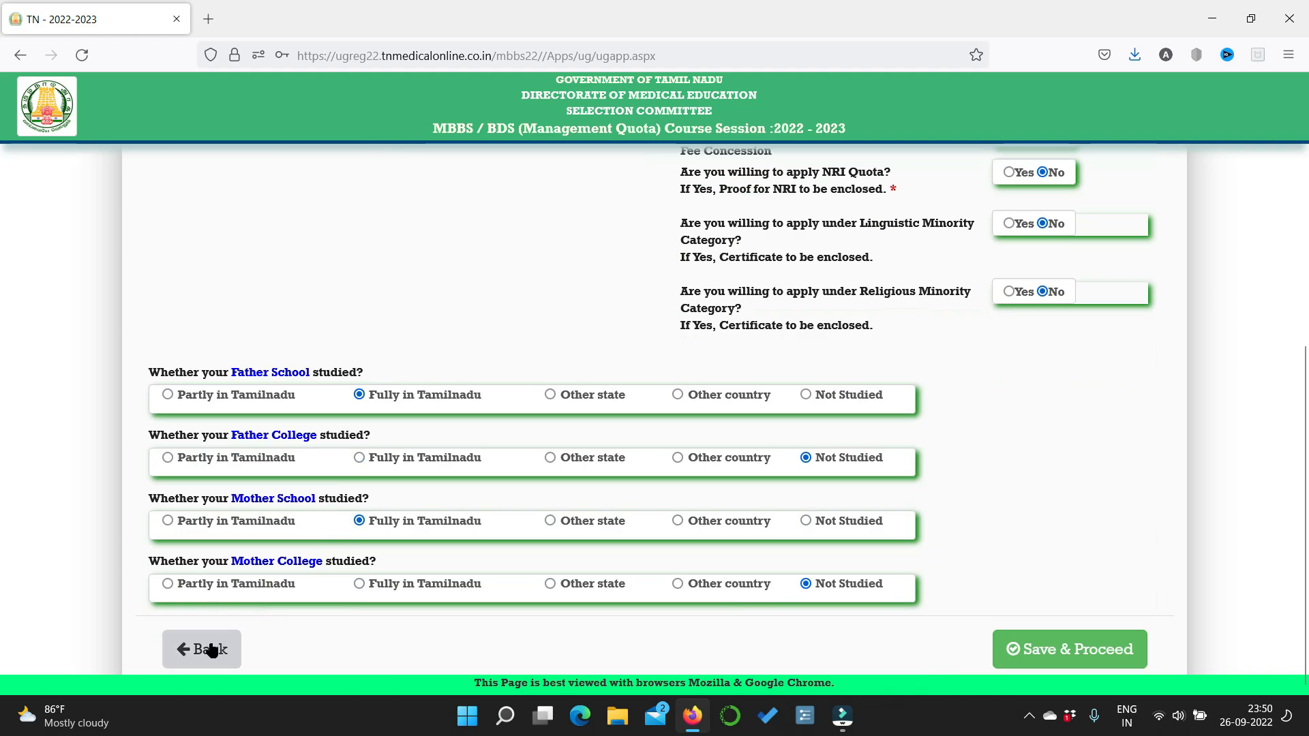
pyautogui.scroll(-7, 205, 645)
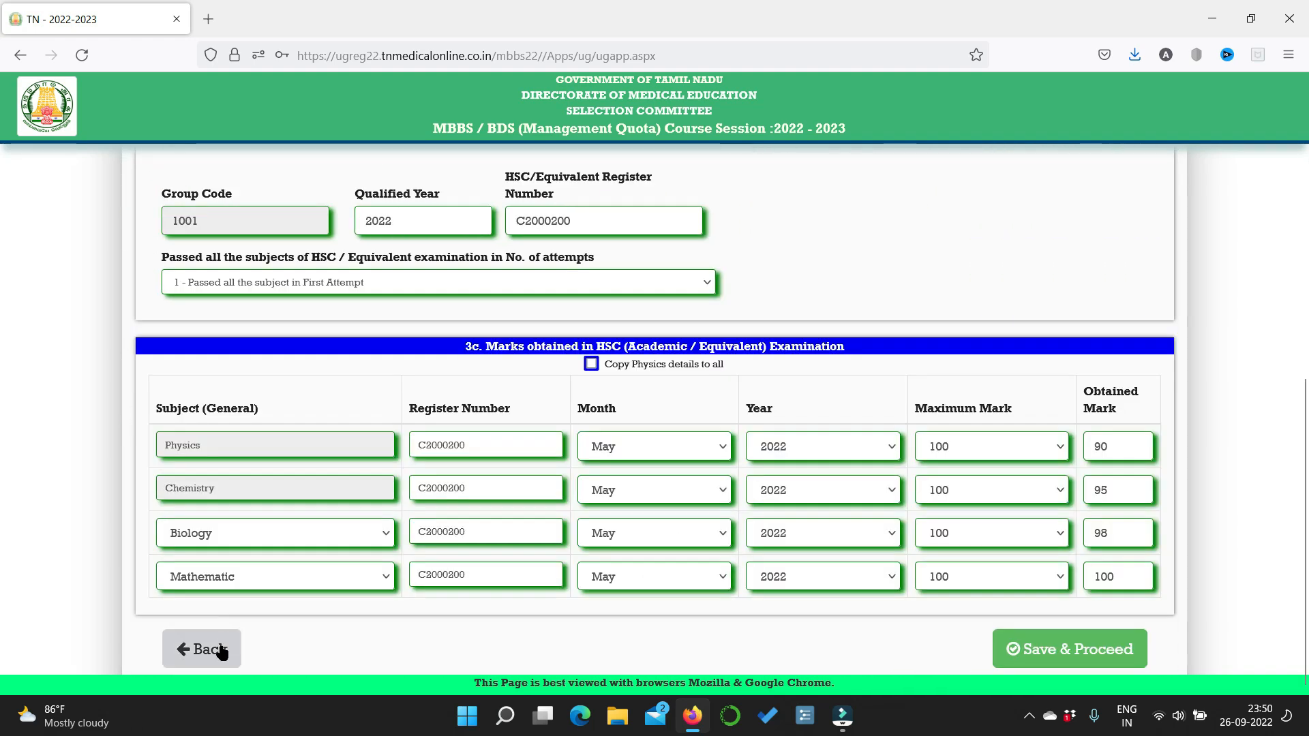
pyautogui.click(218, 646)
pyautogui.scroll(-2, 329, 550)
pyautogui.click(202, 634)
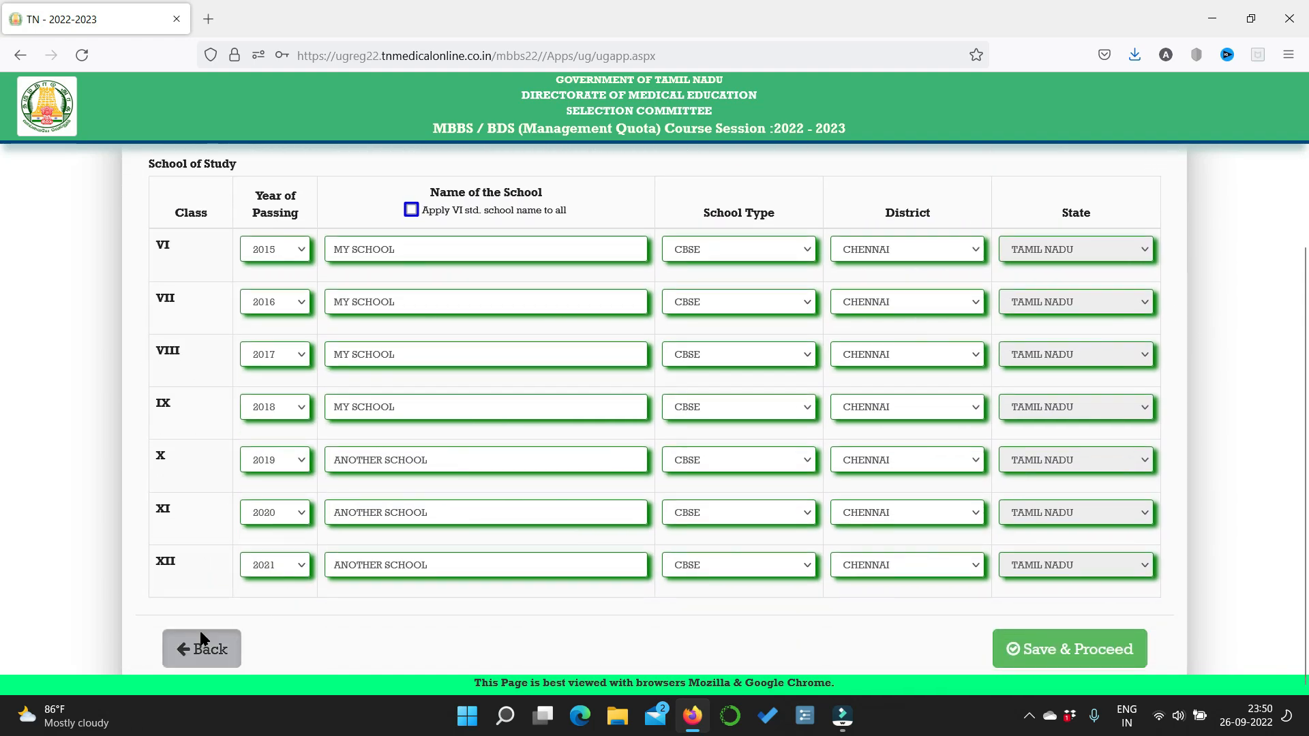
pyautogui.scroll(-3, 430, 529)
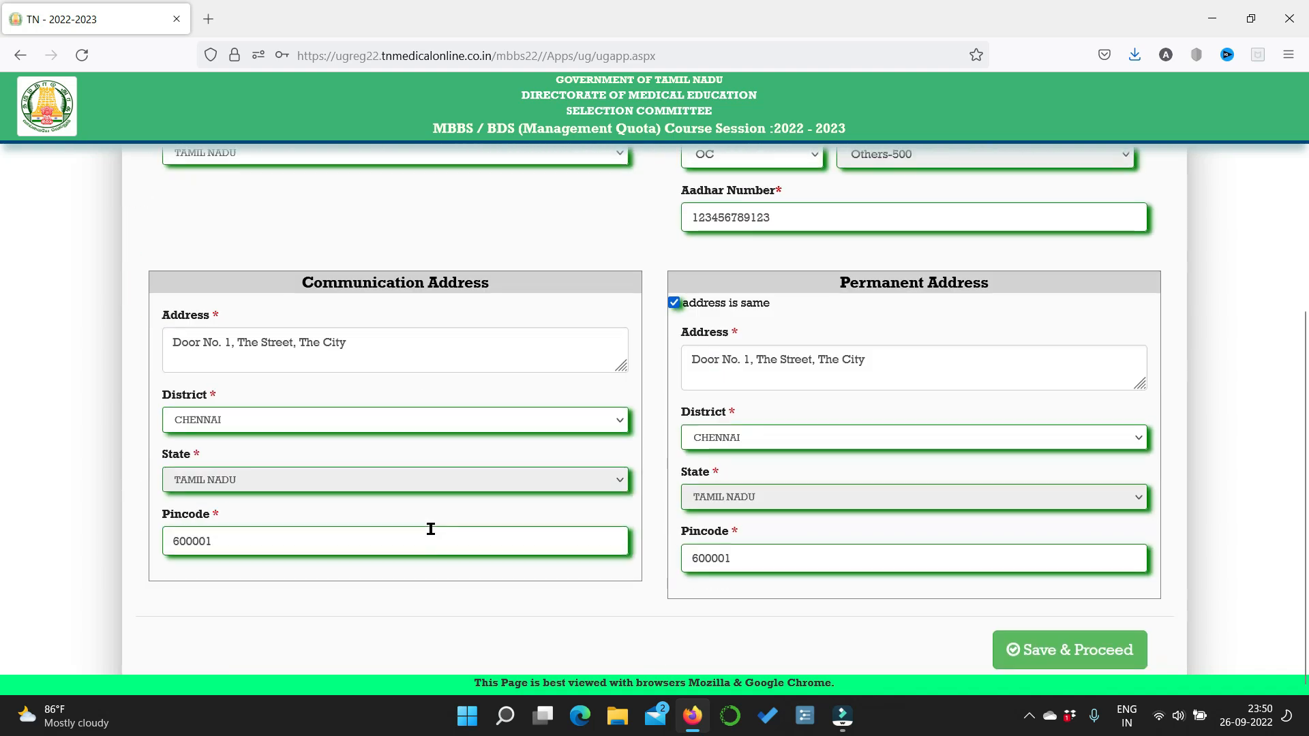
pyautogui.scroll(5, 430, 529)
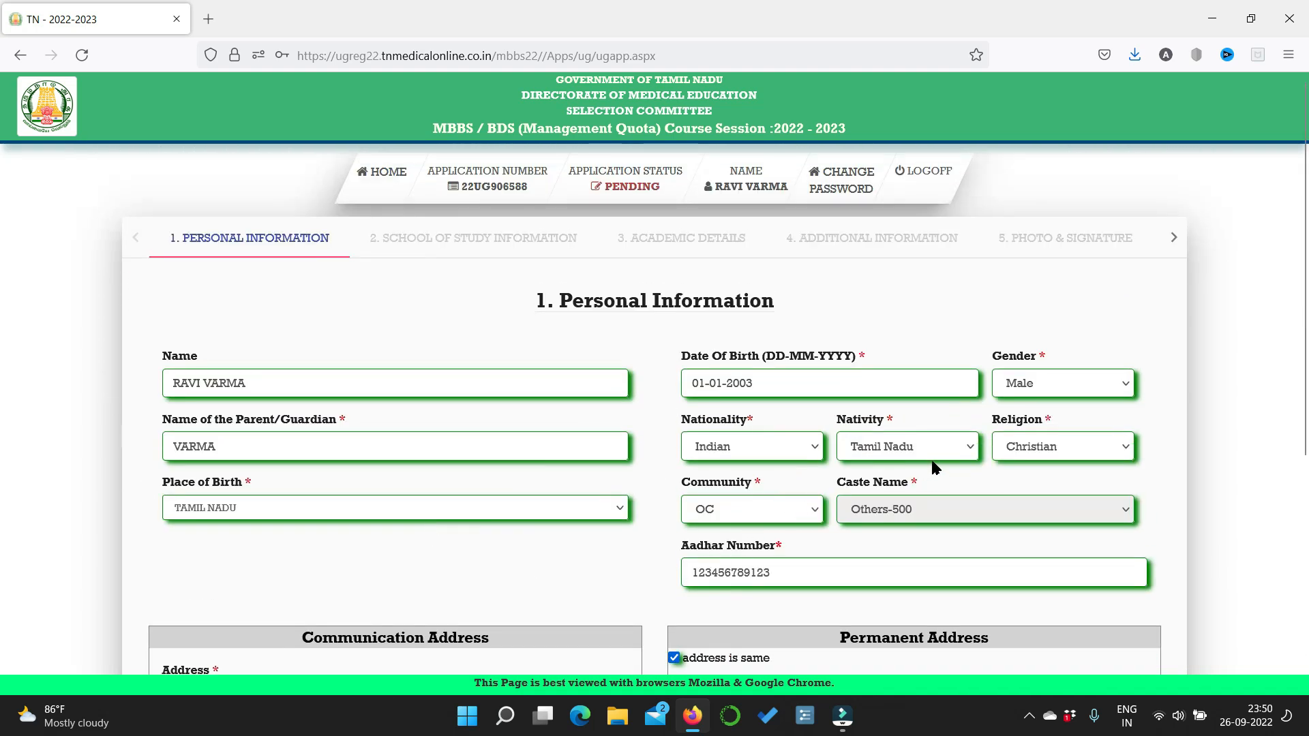
# Change the applicant's Nativity to Others.
pyautogui.click(945, 448)
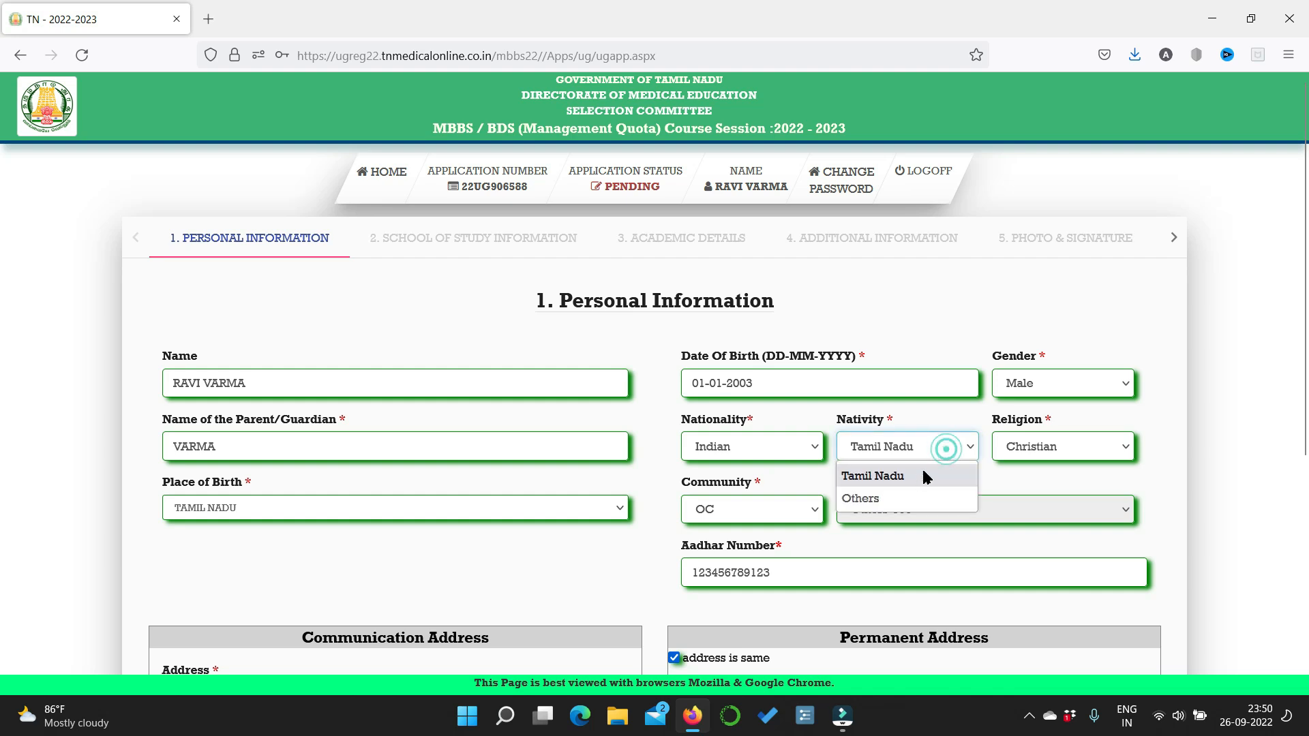
pyautogui.click(901, 490)
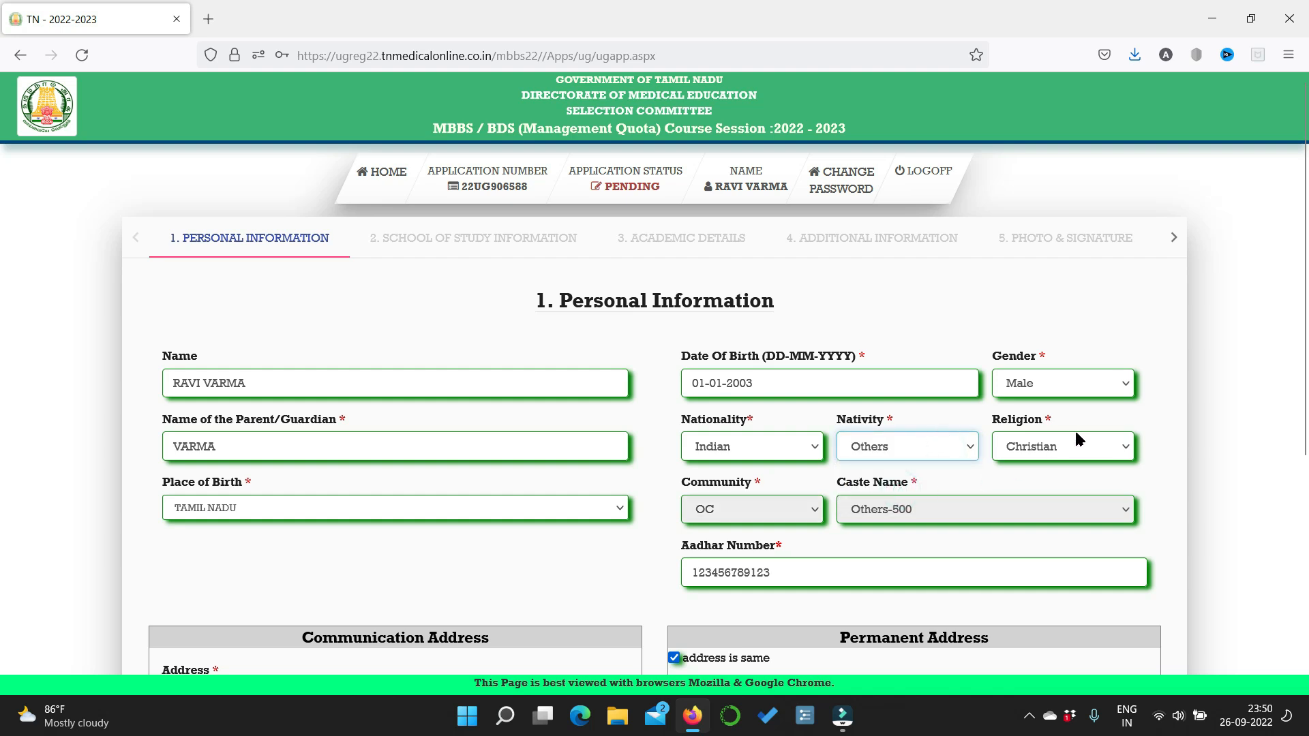
pyautogui.scroll(-5, 569, 437)
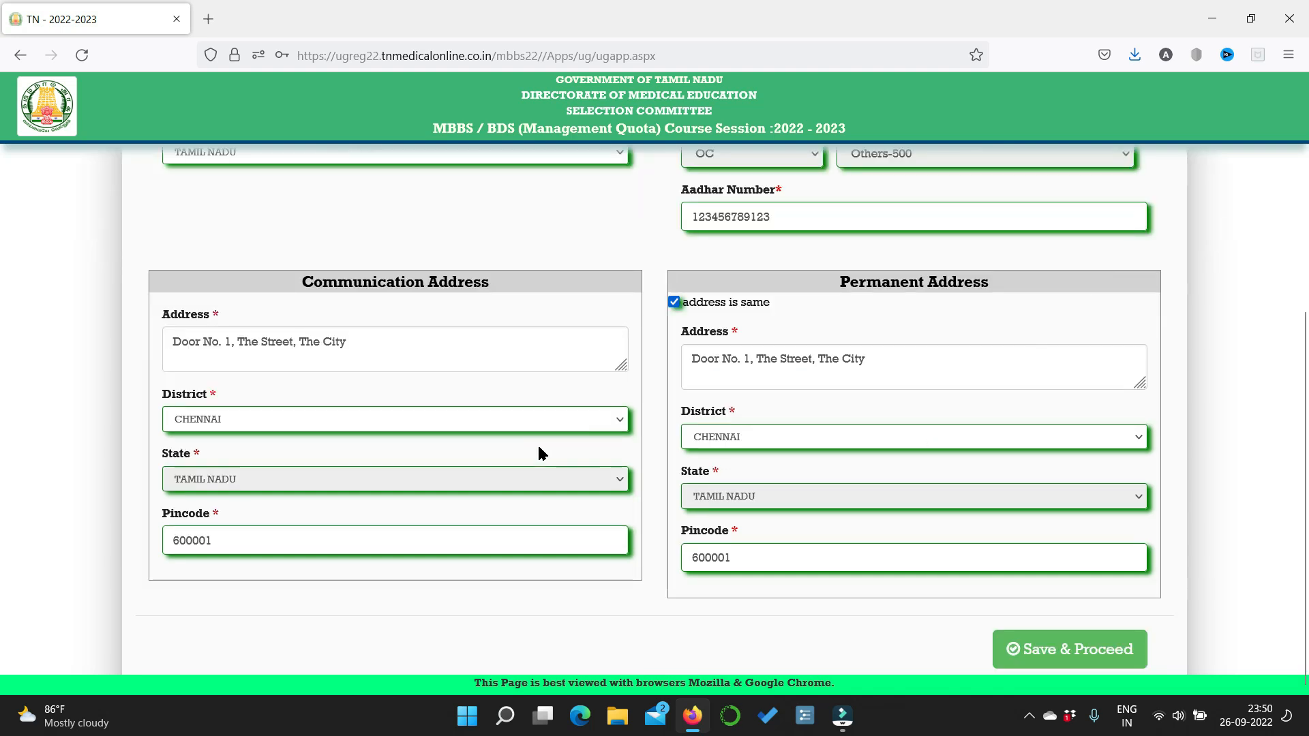
# Save each section through to the upload list, checking that no Nativity Certificate is listed.
pyautogui.click(1052, 646)
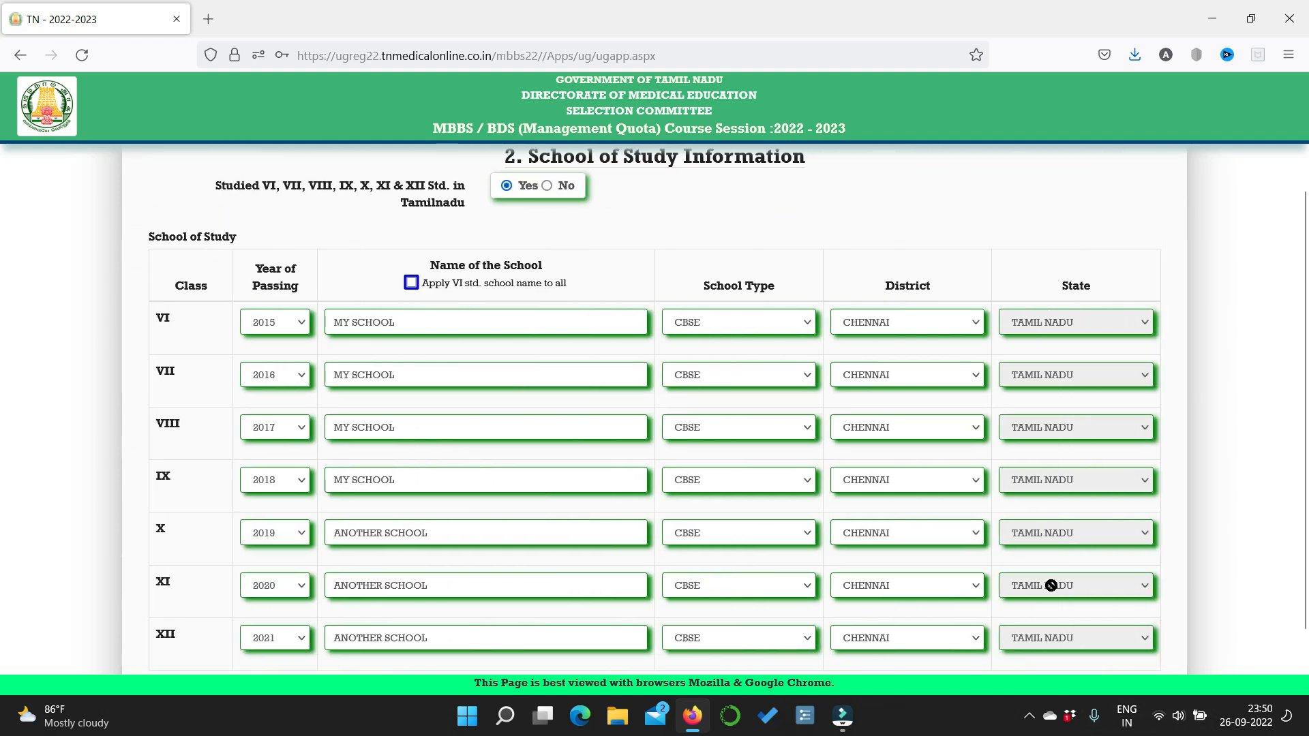
pyautogui.click(1068, 648)
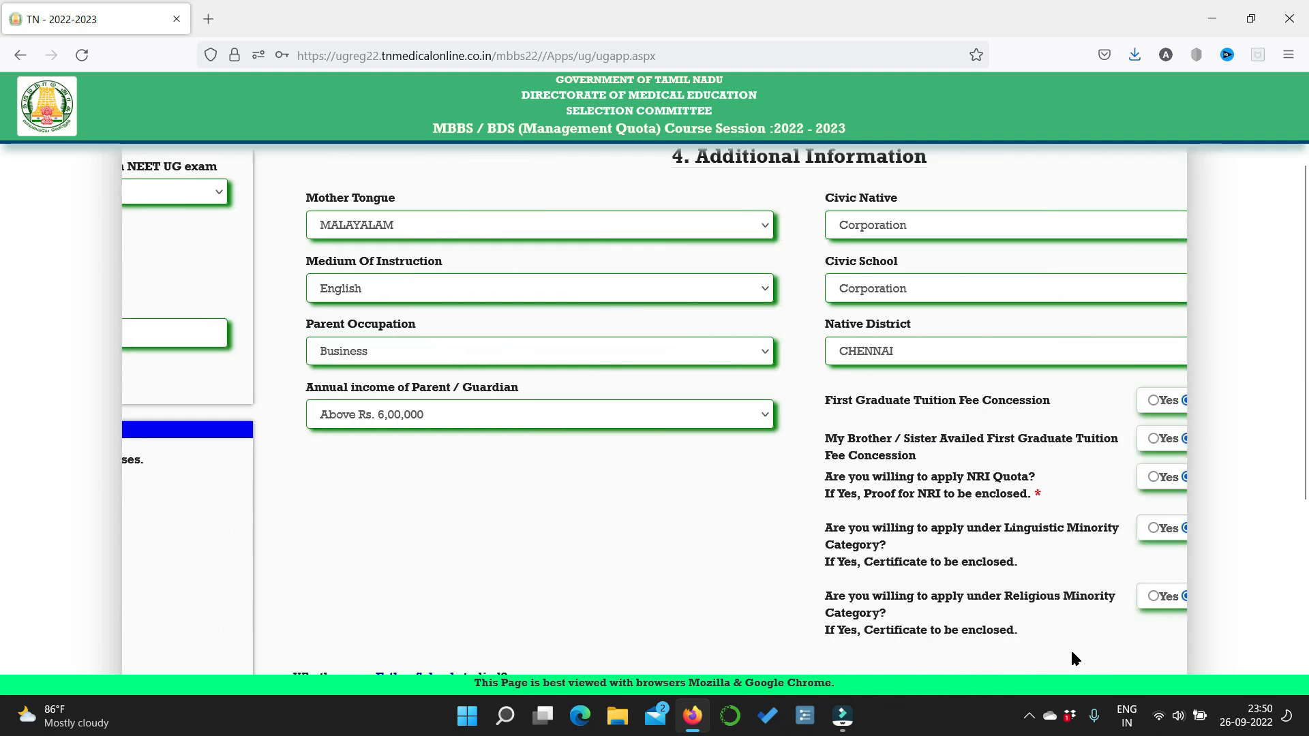
pyautogui.scroll(-5, 1072, 658)
pyautogui.click(1072, 656)
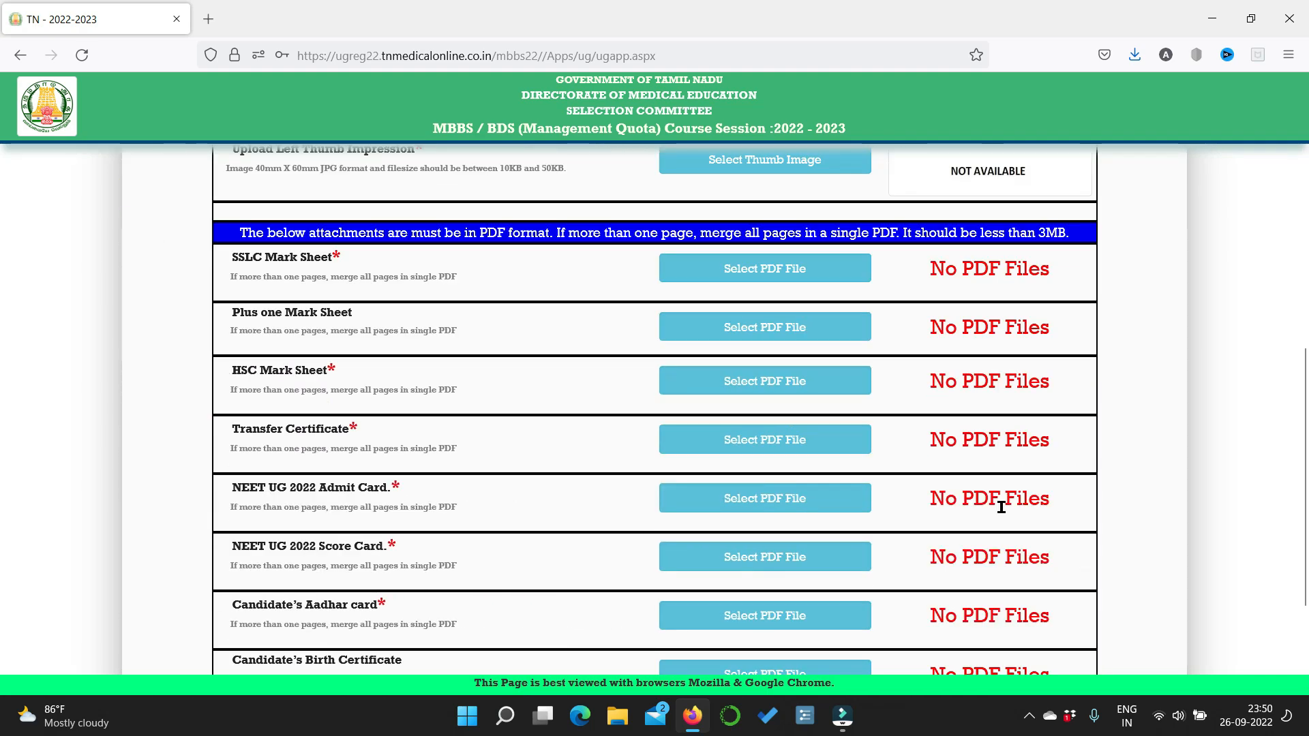
pyautogui.scroll(-3, 1001, 507)
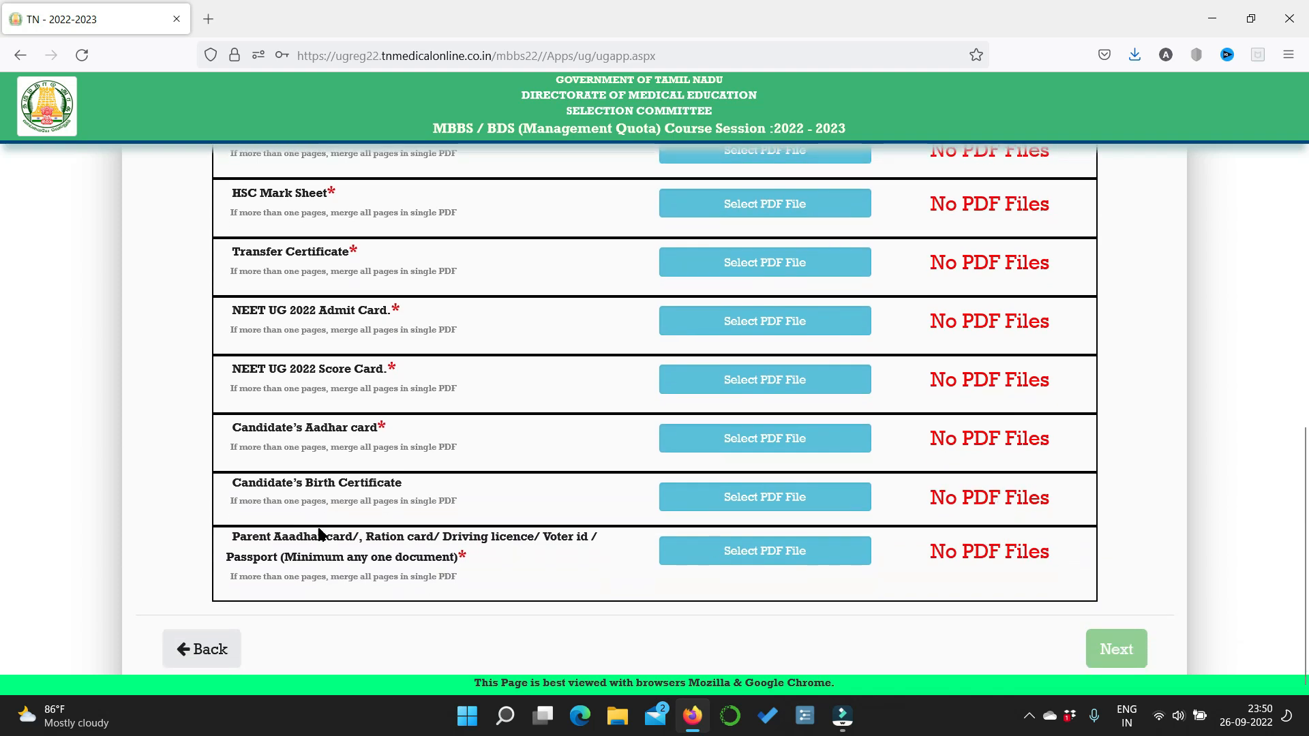
pyautogui.scroll(7, 429, 544)
pyautogui.scroll(5, 429, 543)
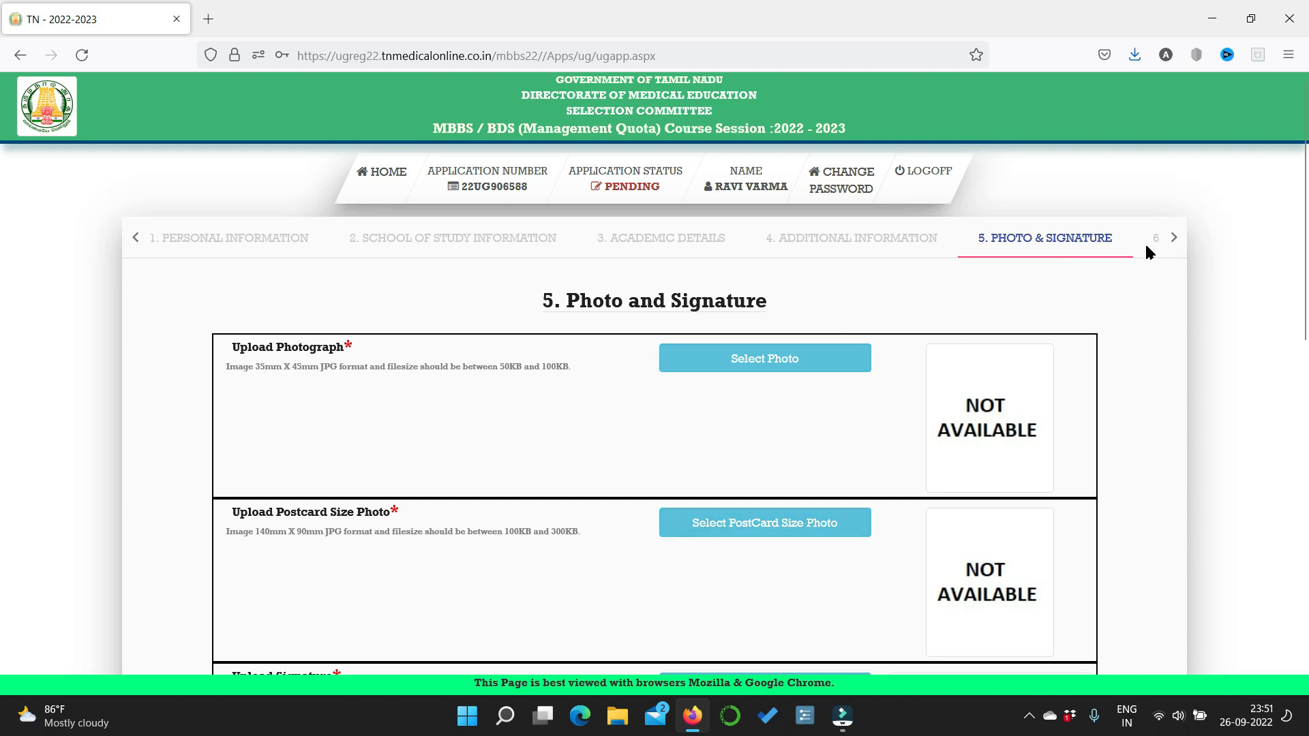
# Leave the upload list for Additional Information, scrolling to the parents' schooling questions.
pyautogui.click(1173, 244)
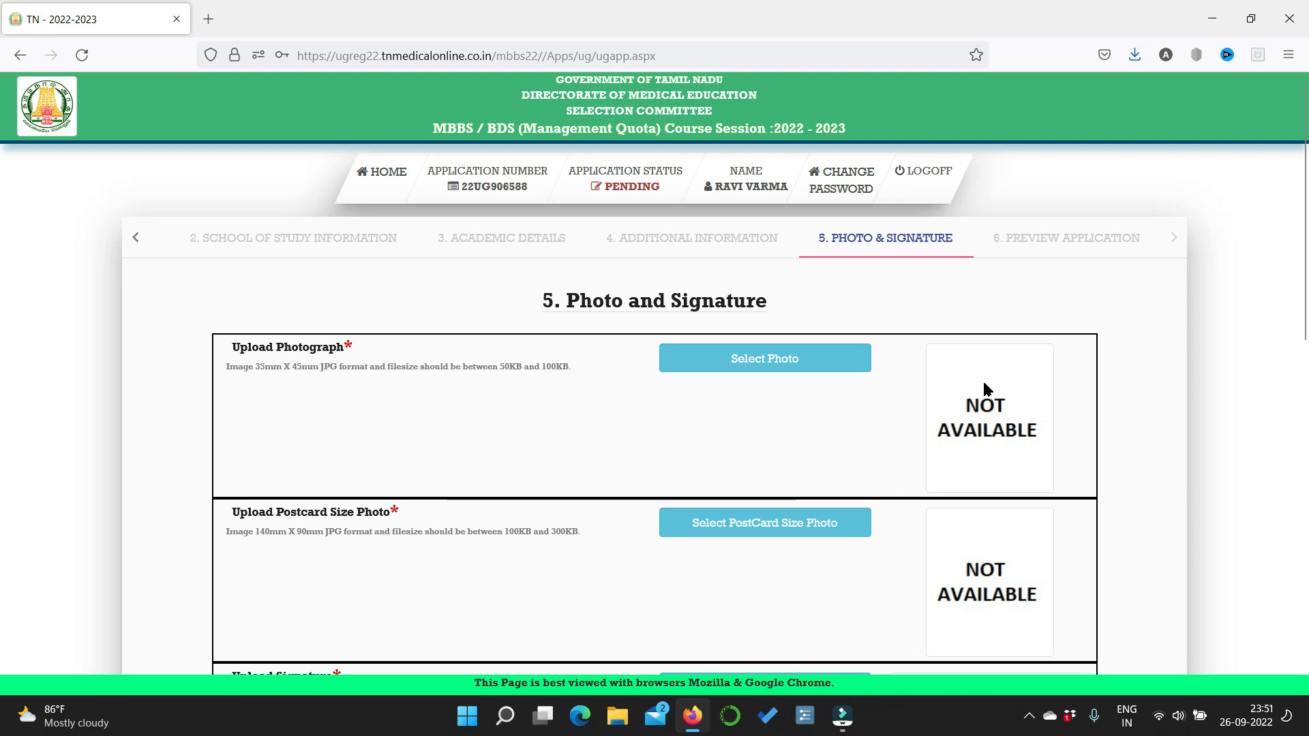
pyautogui.scroll(-1, 984, 382)
pyautogui.scroll(-8, 984, 390)
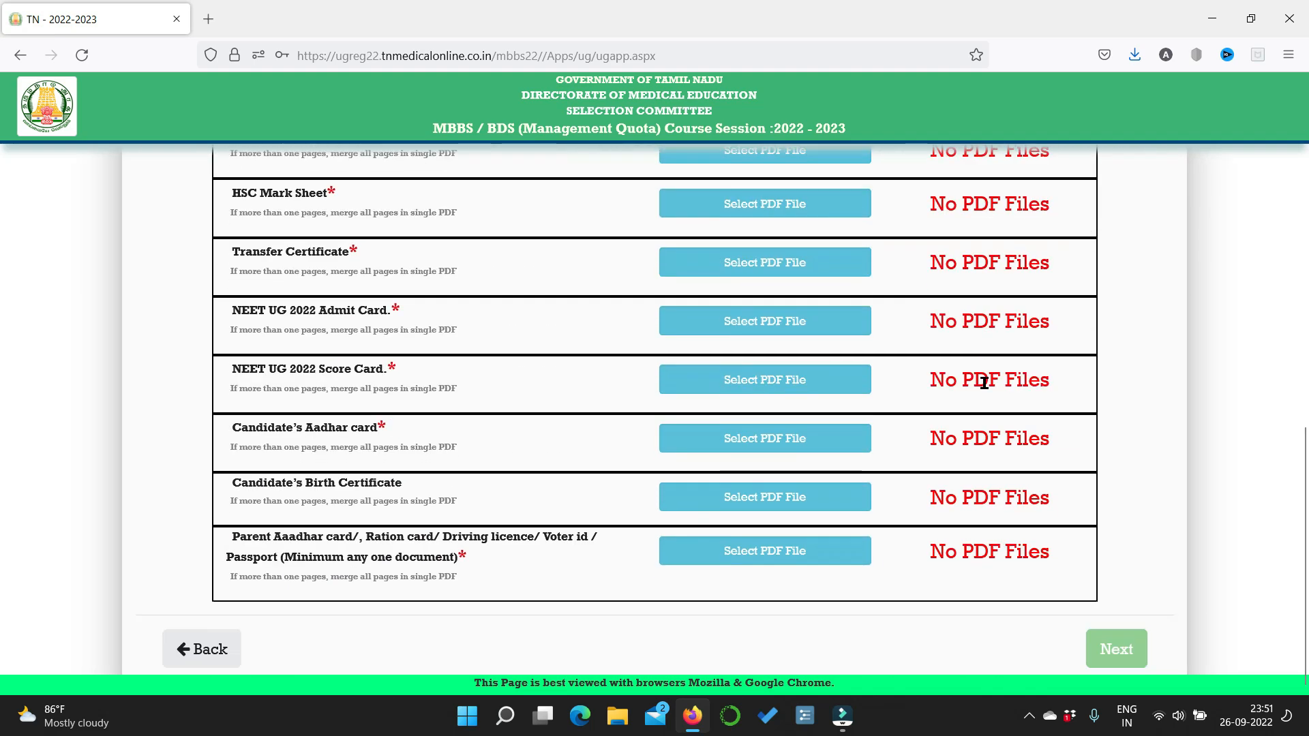
pyautogui.click(199, 648)
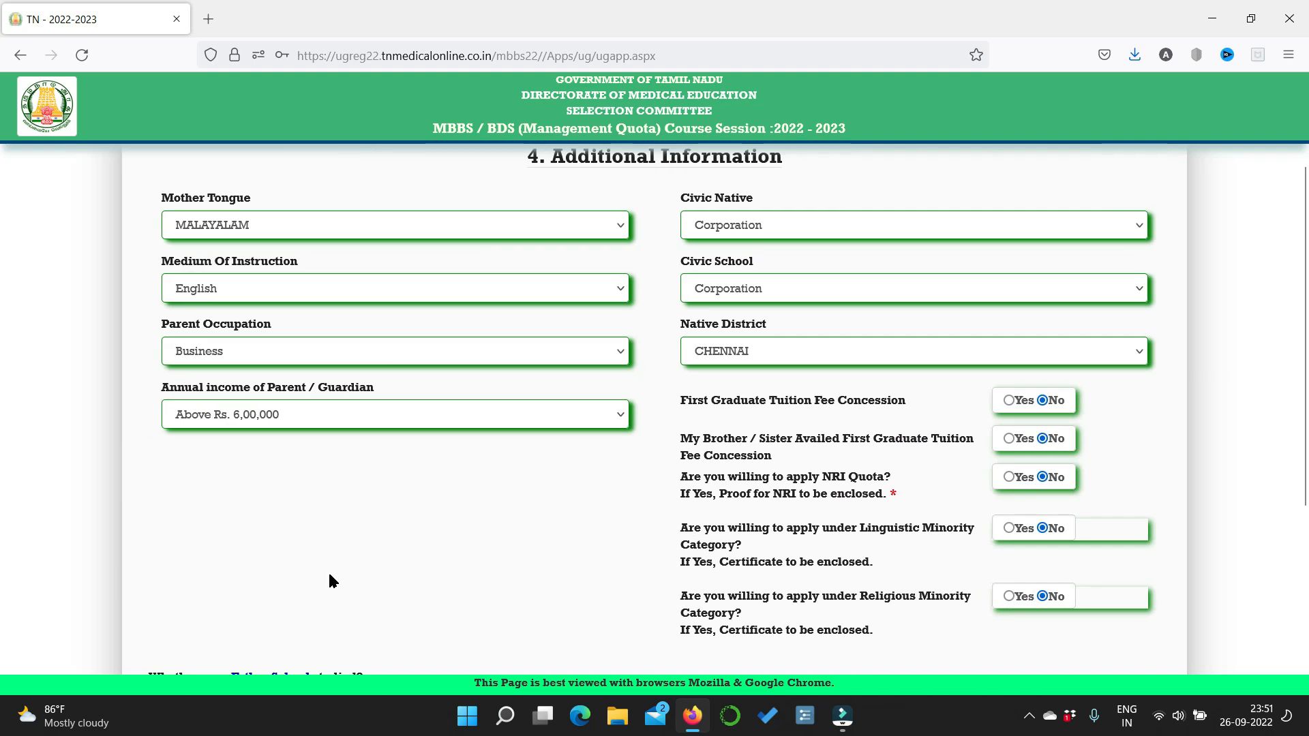
pyautogui.scroll(-4, 330, 577)
pyautogui.scroll(-1, 330, 580)
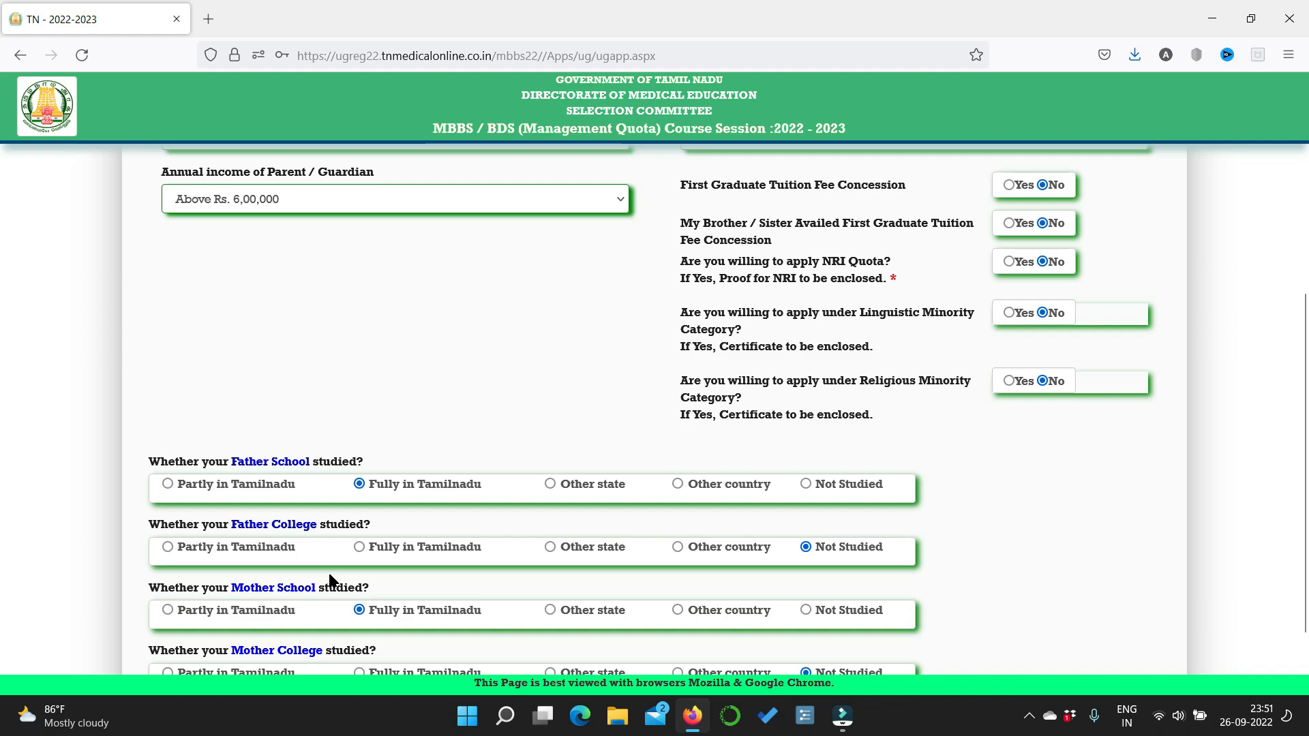